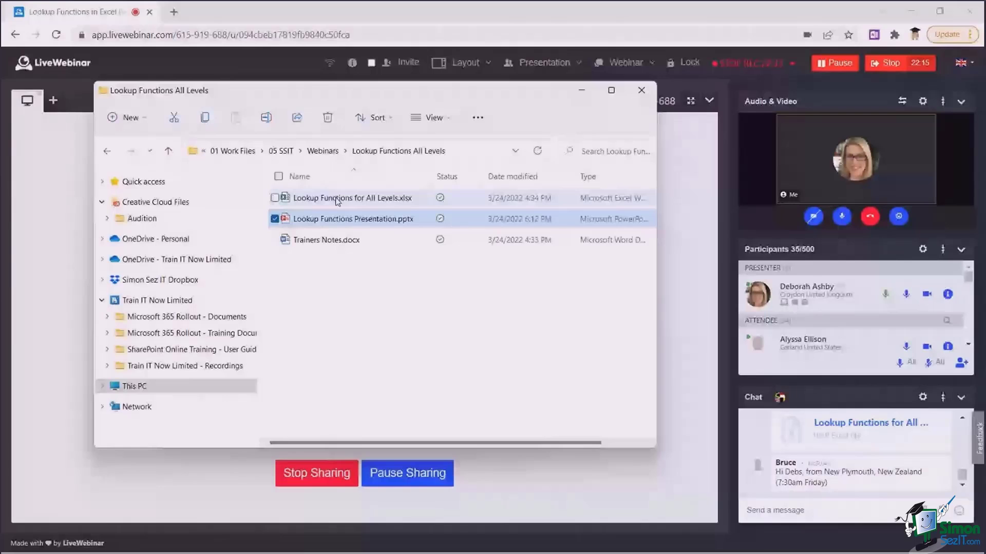
Open the workbook Lookup Functions for All Levels.xlsx full screen in Excel and show its Example sheet.
{"action": "double_click", "coordinate": [337, 199]}
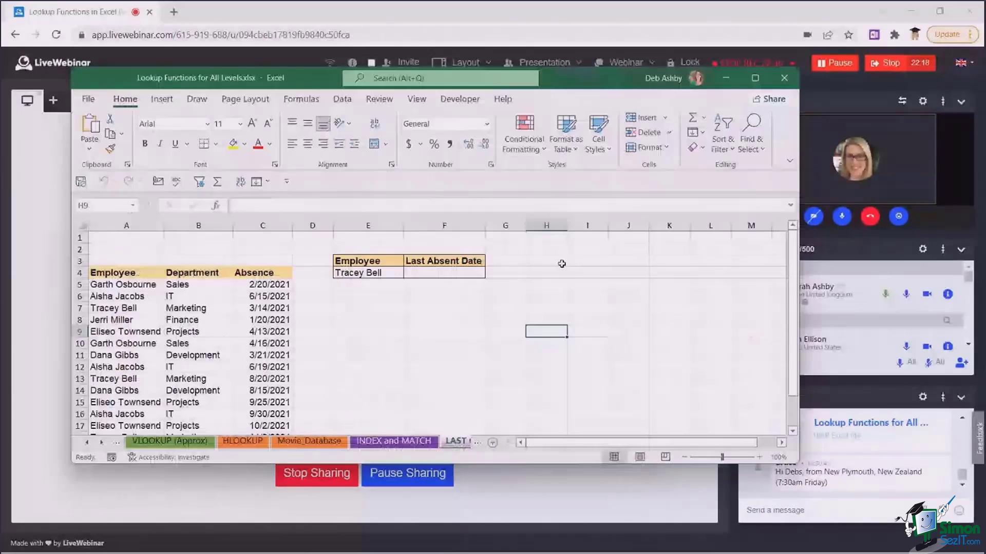
{"action": "left_click", "coordinate": [758, 79]}
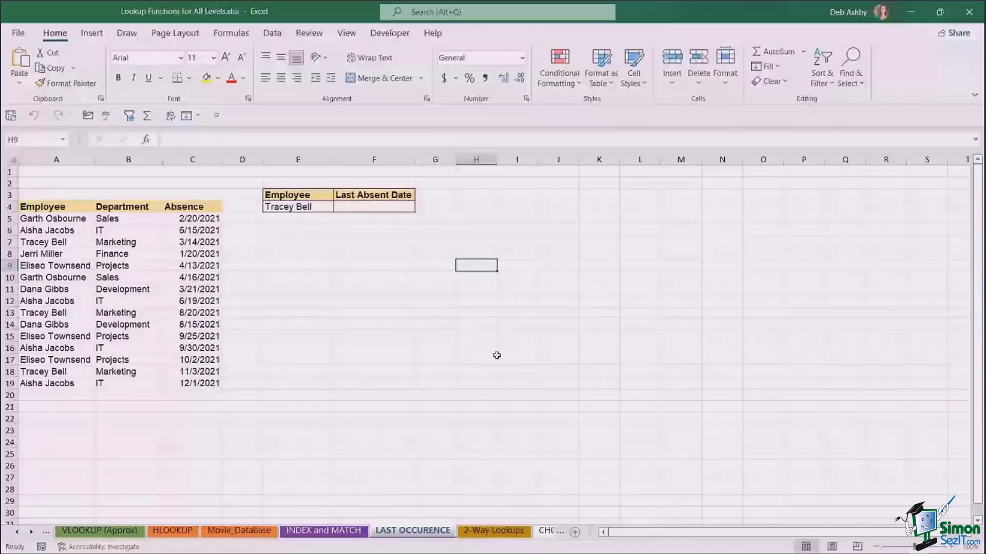
{"action": "left_click", "coordinate": [17, 533]}
{"action": "left_click", "coordinate": [74, 531]}
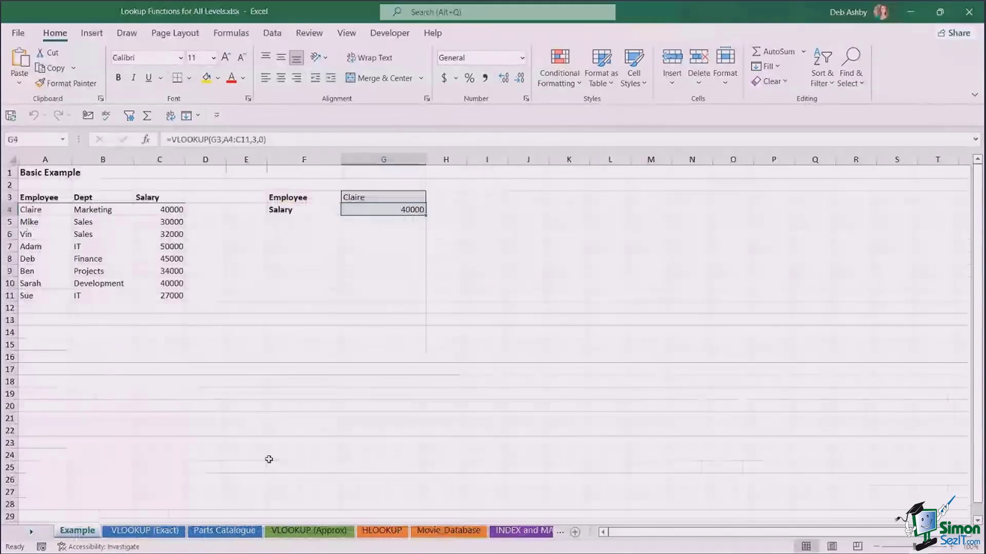
Examine the Basic Example table in A3:C11, including its Employee and Dept columns.
{"action": "left_click", "coordinate": [446, 369]}
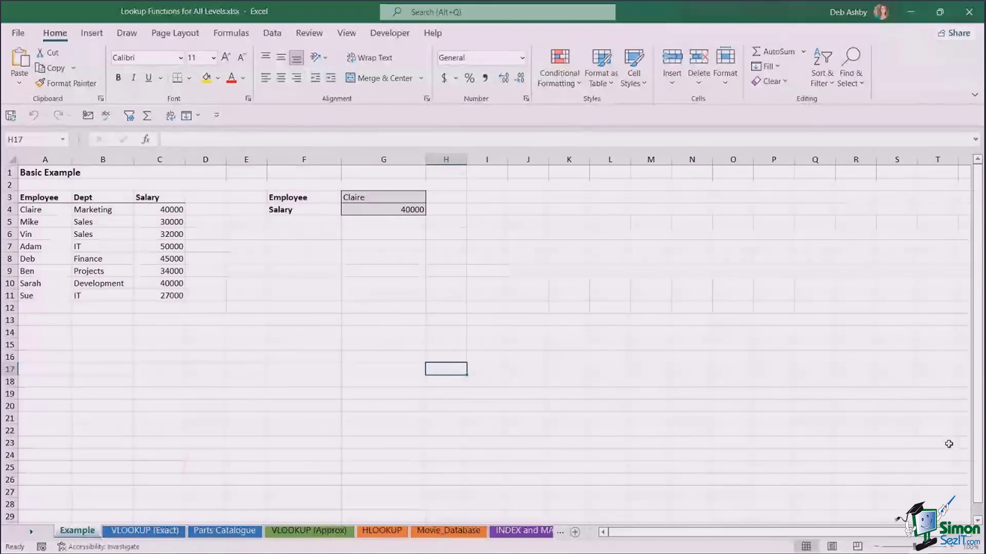
{"action": "left_click", "coordinate": [949, 548]}
{"action": "left_click", "coordinate": [949, 548]}
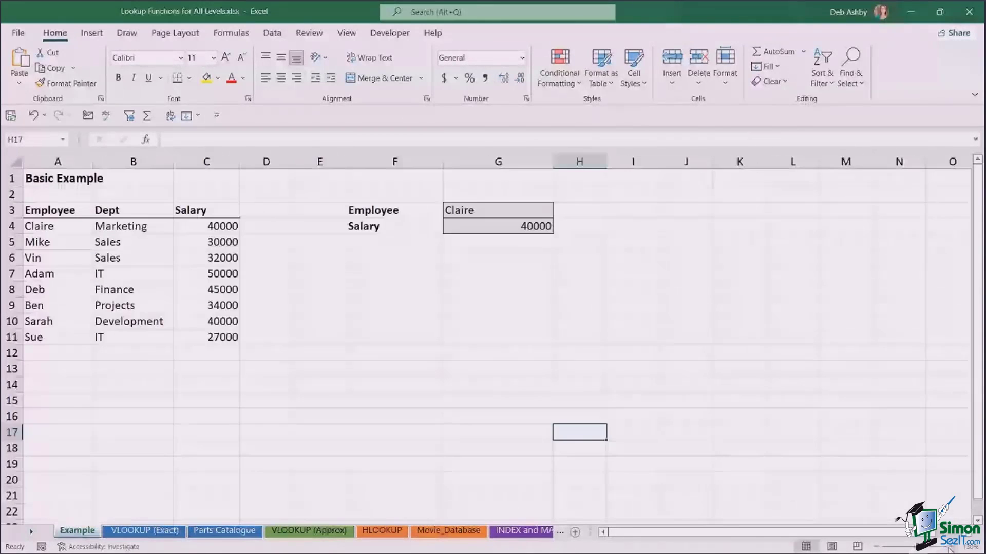
{"action": "left_click", "coordinate": [949, 548]}
{"action": "left_click", "coordinate": [502, 405]}
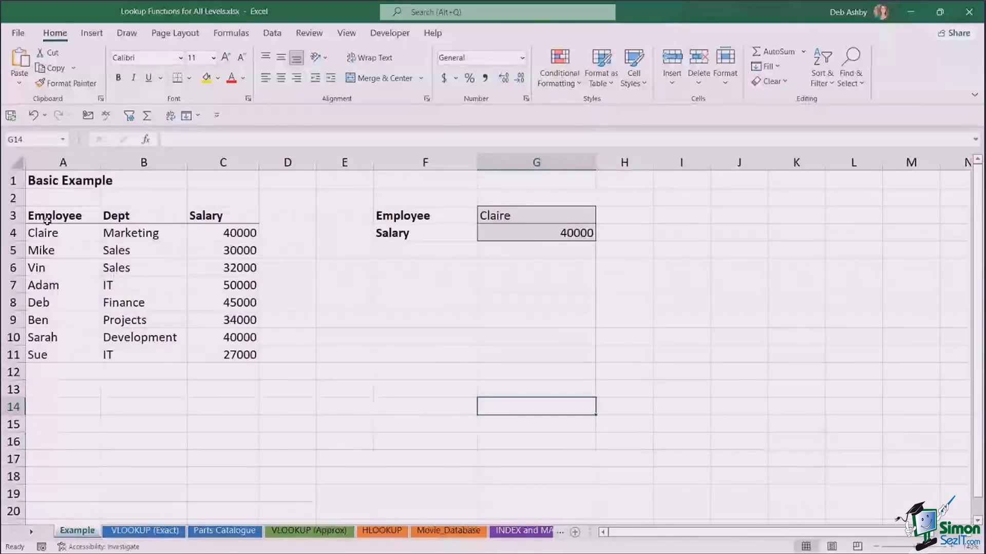
{"action": "left_click", "coordinate": [46, 220]}
{"action": "left_click_drag", "start_coordinate": [42, 224], "coordinate": [241, 356]}
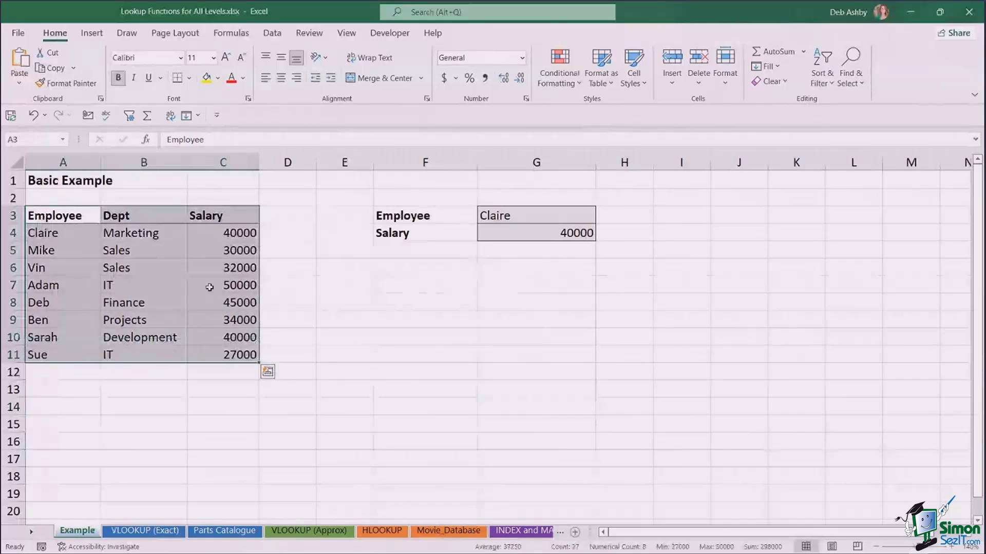
{"action": "left_click", "coordinate": [66, 222]}
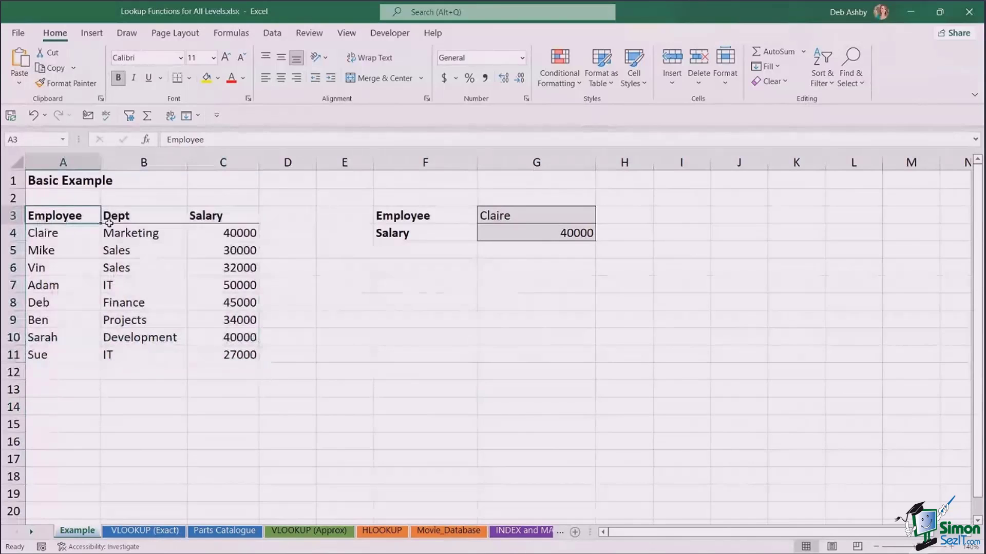
{"action": "left_click", "coordinate": [134, 220]}
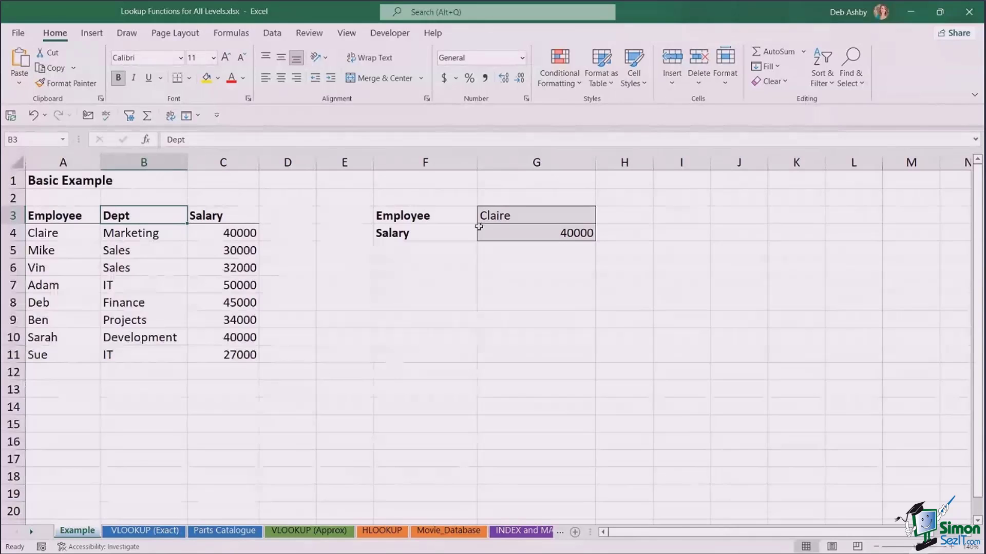
Inspect the VLOOKUP formula in G4 and trace its lookup value in G3 to the matching row and salary in the table.
{"action": "left_click", "coordinate": [567, 234]}
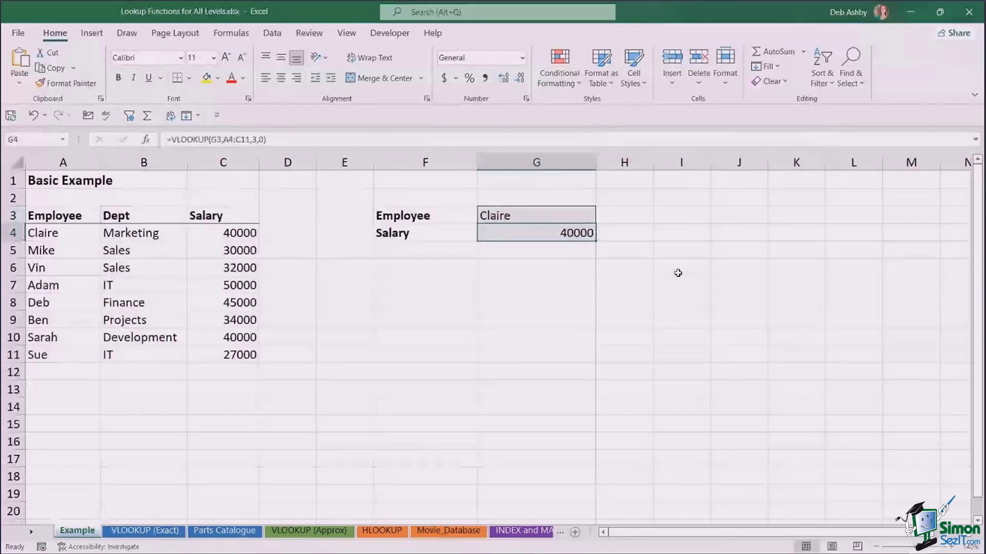
{"action": "left_click", "coordinate": [691, 296]}
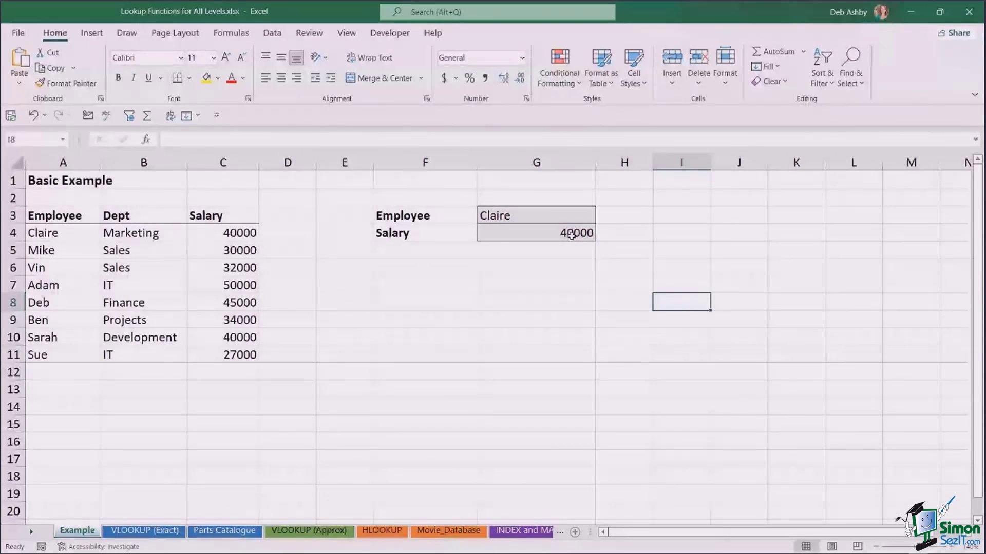
{"action": "left_click", "coordinate": [512, 229]}
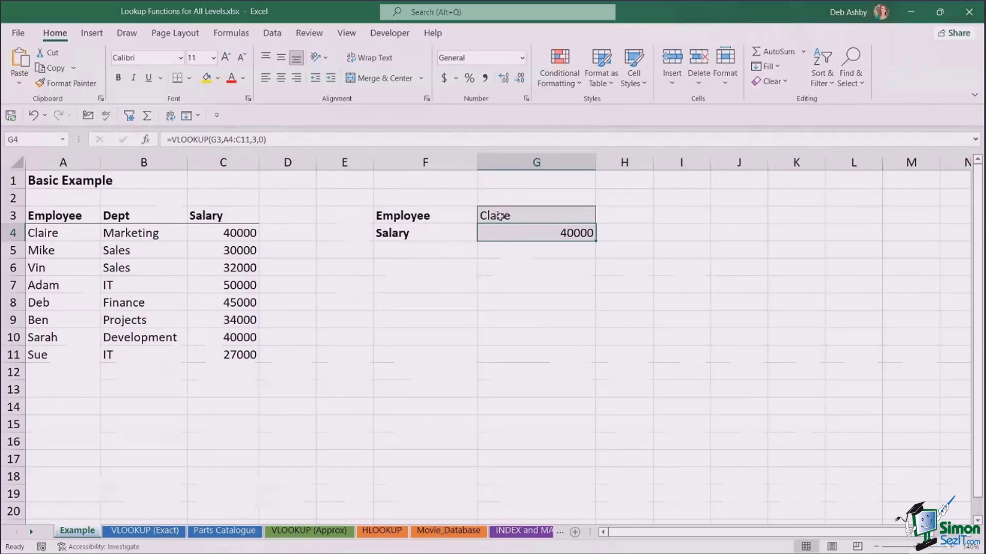
{"action": "left_click", "coordinate": [523, 213]}
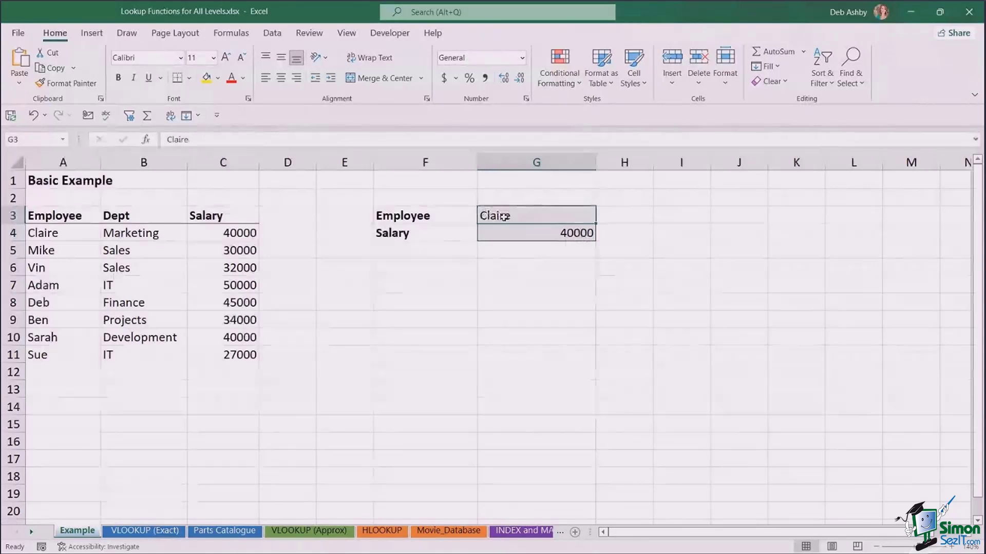
{"action": "left_click_drag", "start_coordinate": [54, 216], "coordinate": [163, 343]}
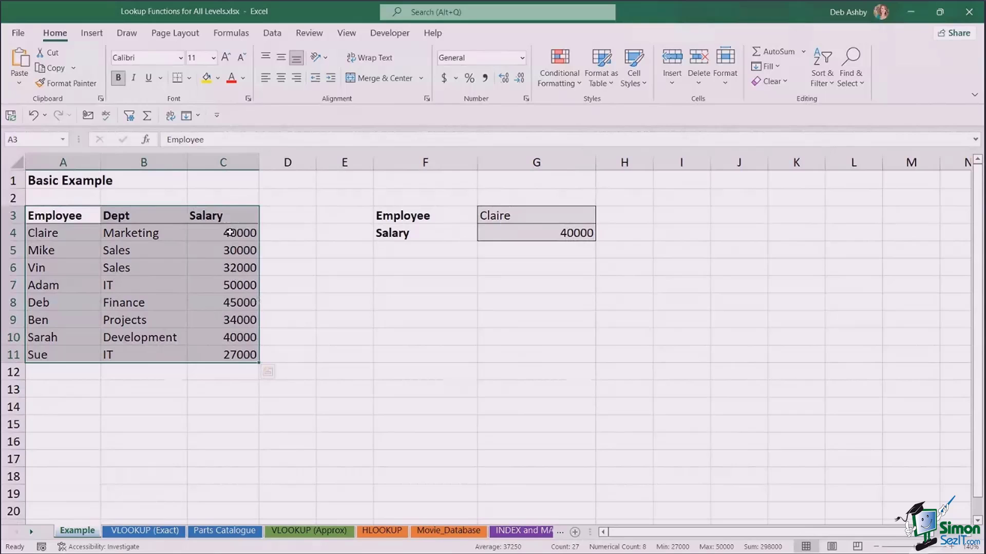
{"action": "left_click", "coordinate": [60, 235]}
{"action": "left_click", "coordinate": [220, 234]}
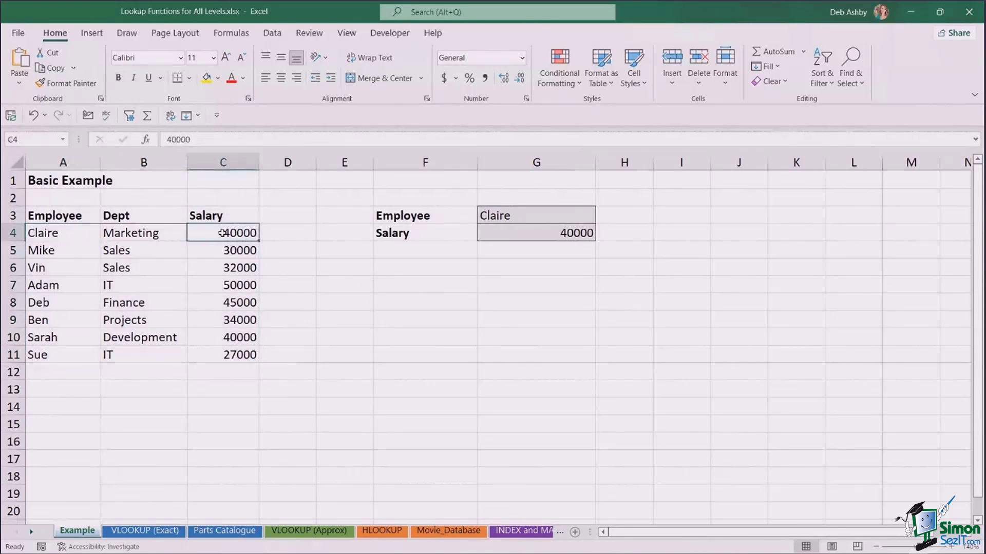
Change the lookup value in G3 to the second employee in the table and compare the result with the salary in C5.
{"action": "left_click", "coordinate": [516, 217]}
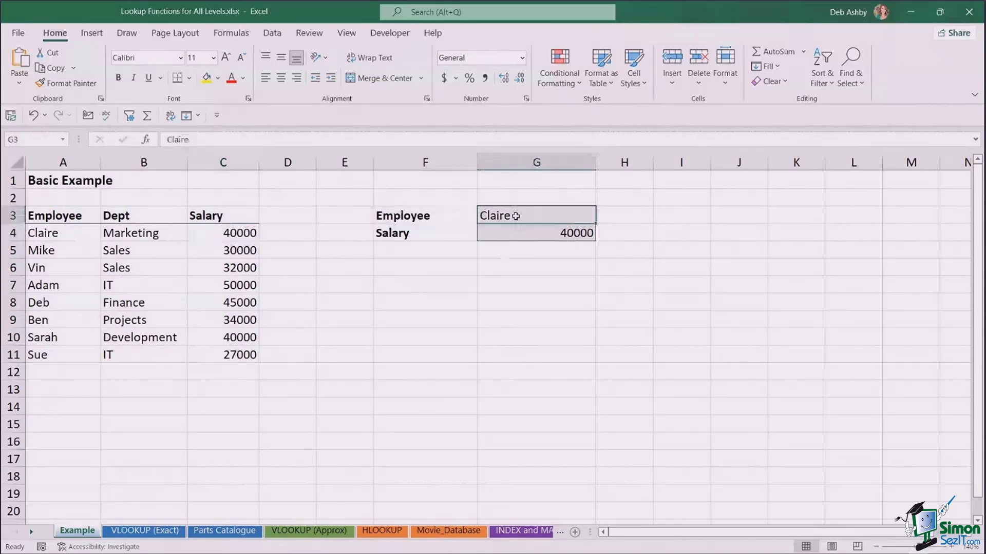
{"action": "type", "text": "Mike"}
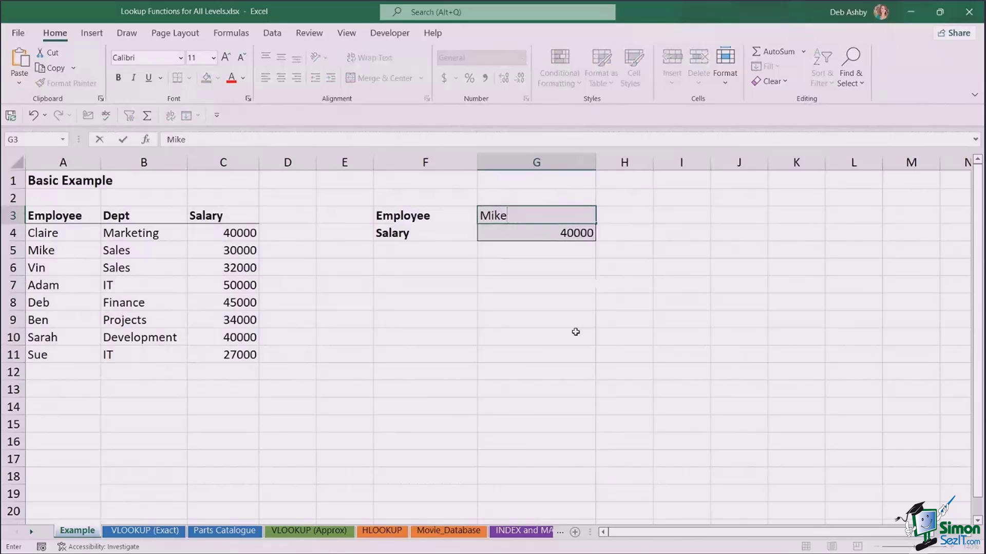
{"action": "key", "text": "Return"}
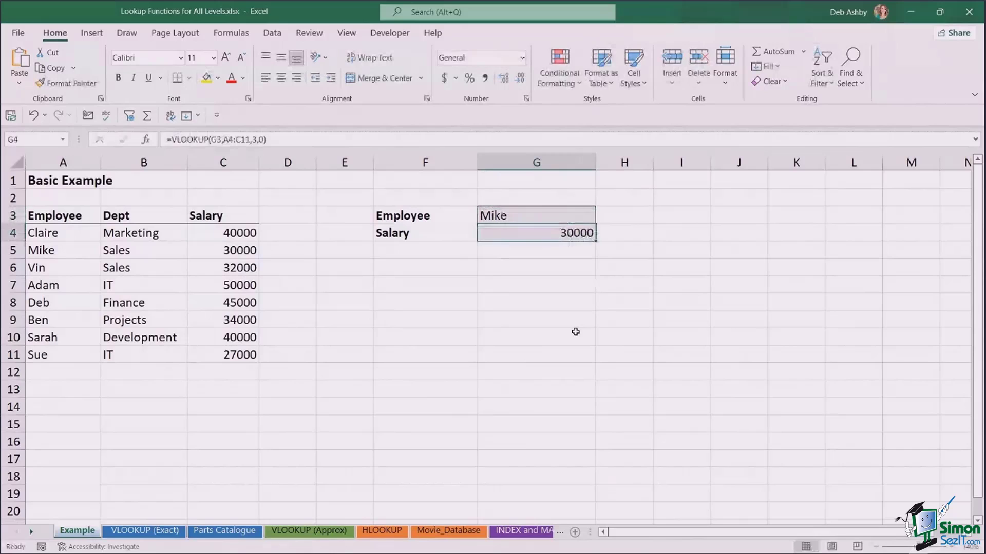
{"action": "left_click", "coordinate": [240, 251]}
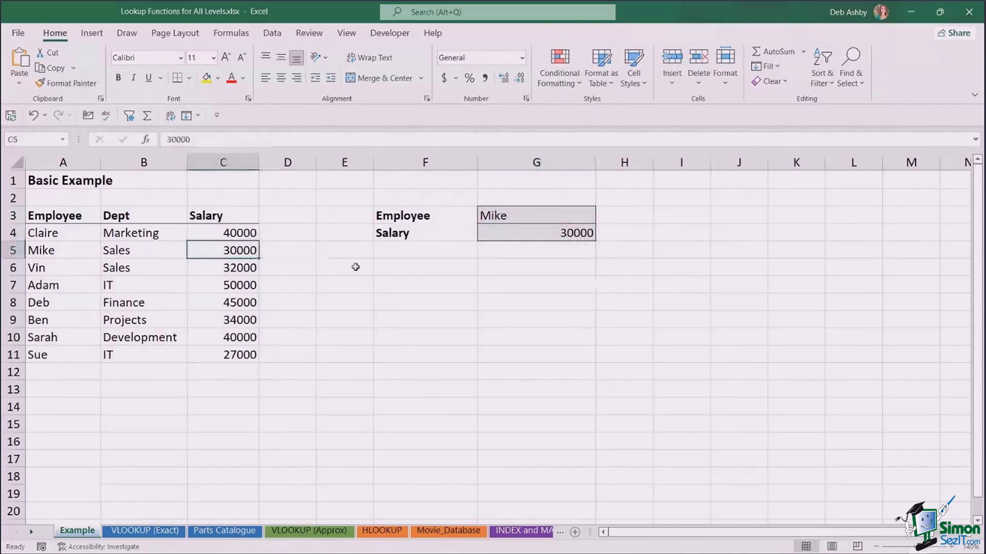
{"action": "left_click", "coordinate": [515, 307]}
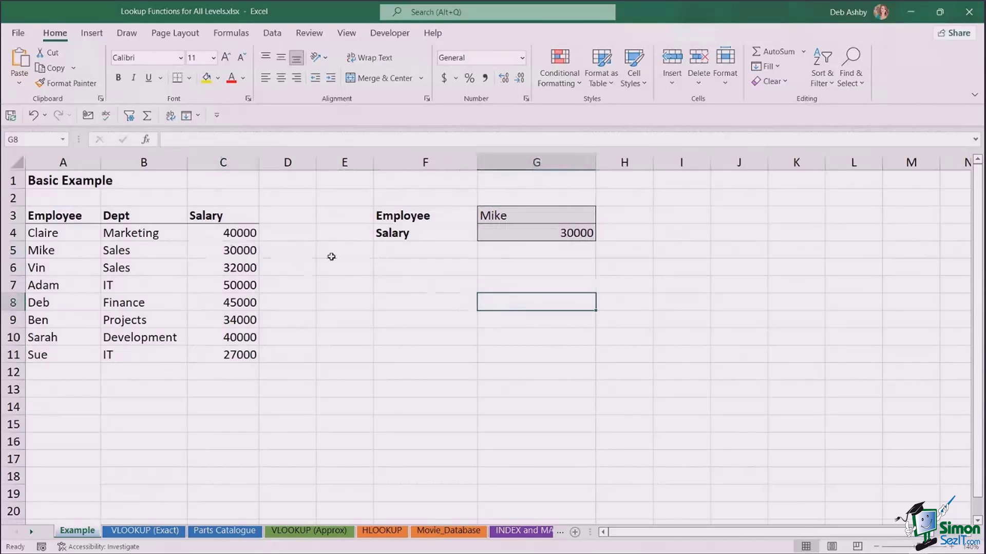
Review how the lookup cells in column G relate to the employee table and the matching entry in A5.
{"action": "left_click", "coordinate": [255, 234]}
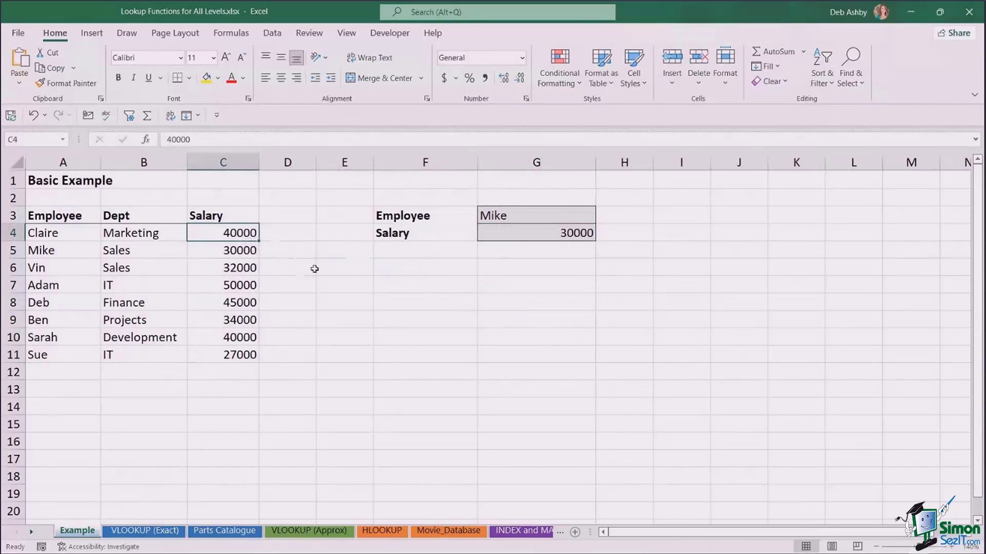
{"action": "left_click", "coordinate": [445, 280]}
{"action": "left_click", "coordinate": [403, 255]}
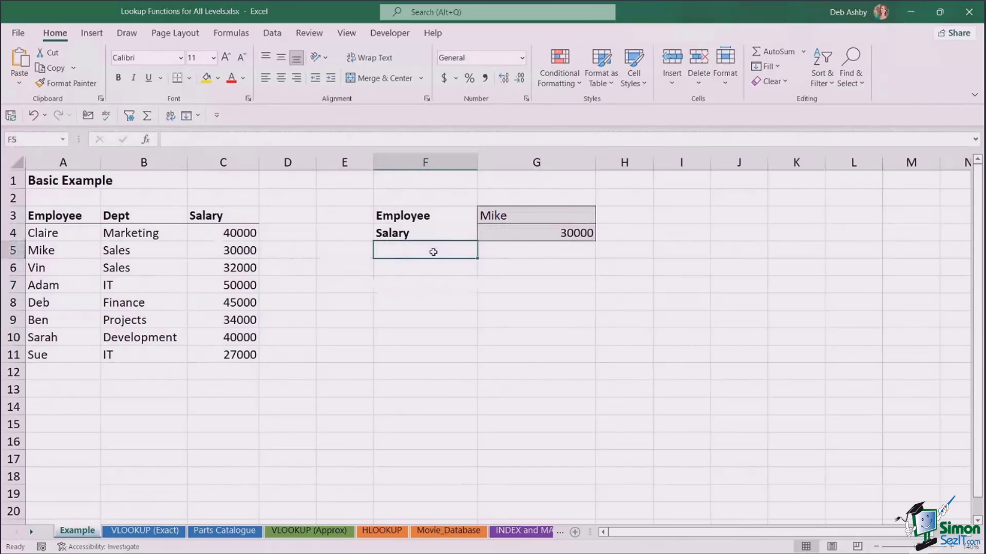
{"action": "left_click", "coordinate": [537, 253]}
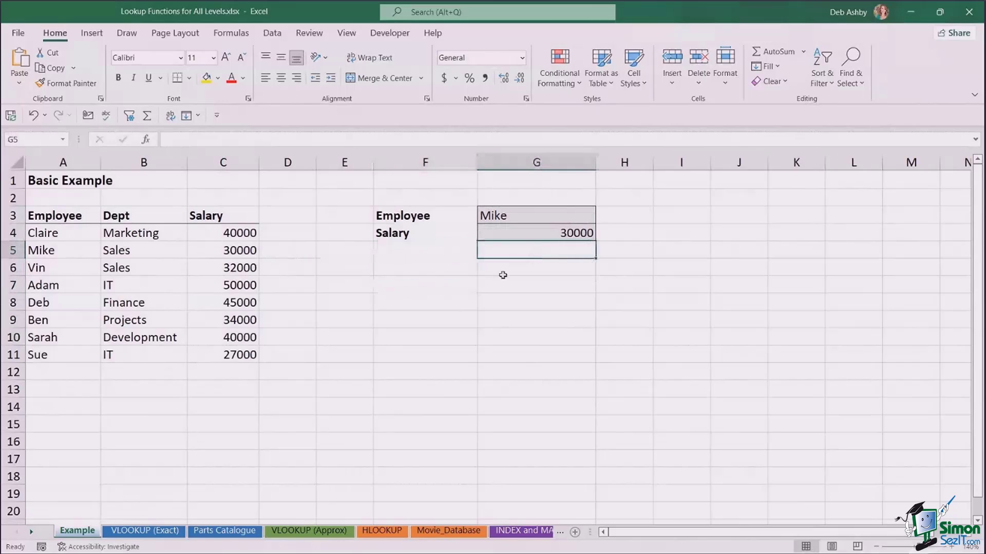
{"action": "left_click", "coordinate": [517, 217]}
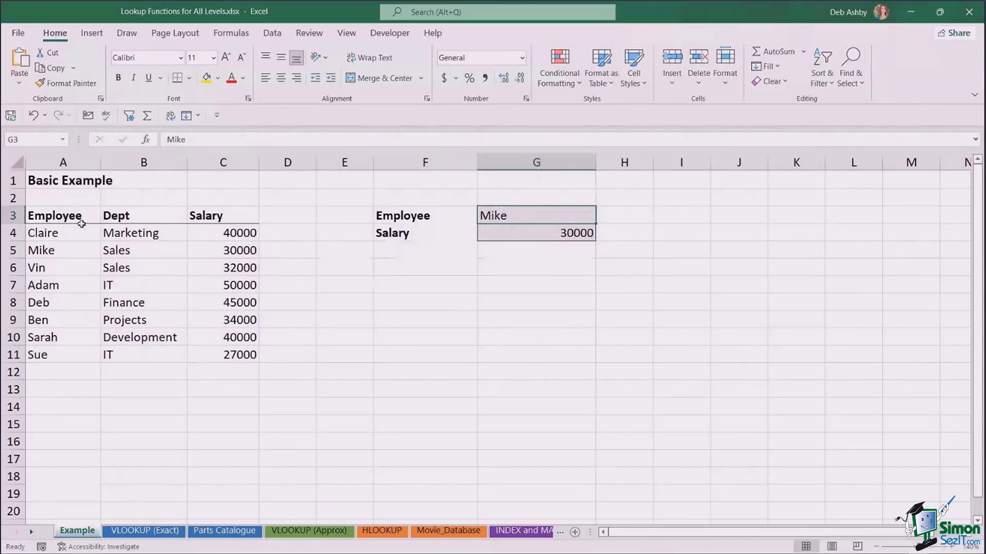
{"action": "left_click_drag", "start_coordinate": [51, 218], "coordinate": [244, 355]}
{"action": "left_click", "coordinate": [52, 257]}
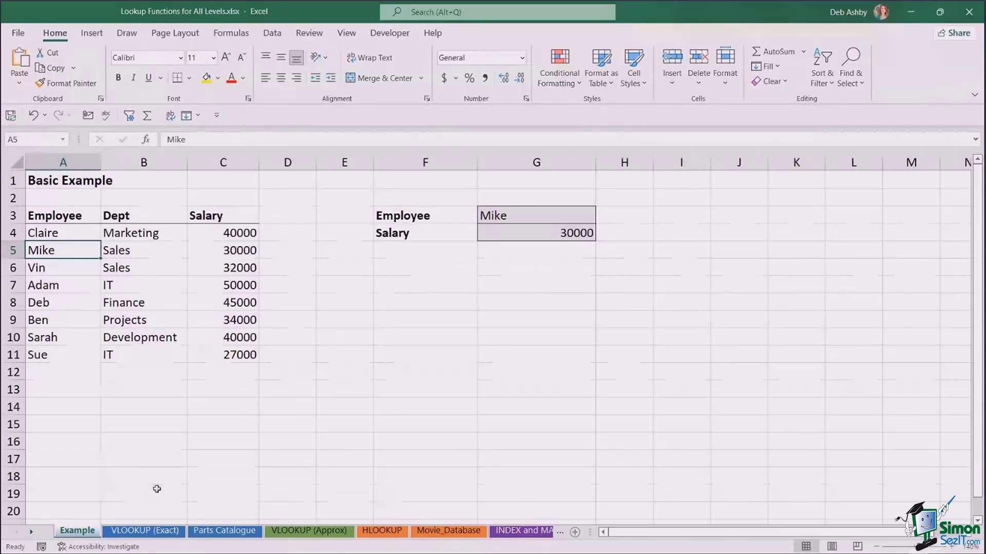
Open the VLOOKUP (Exact) sheet and review its part numbers and the empty Description and Unit price columns.
{"action": "left_click", "coordinate": [144, 531]}
{"action": "left_click", "coordinate": [158, 321]}
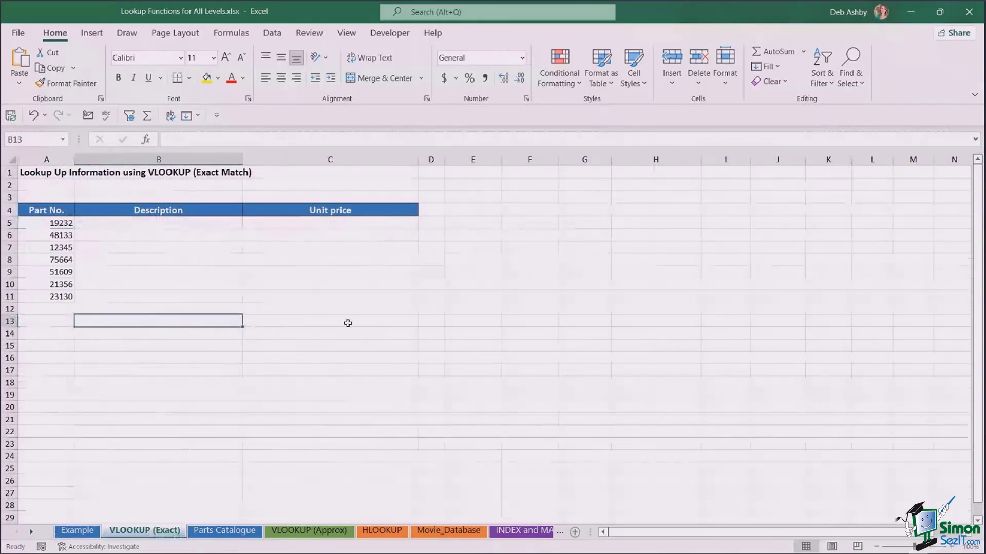
{"action": "left_click_drag", "start_coordinate": [62, 223], "coordinate": [62, 297]}
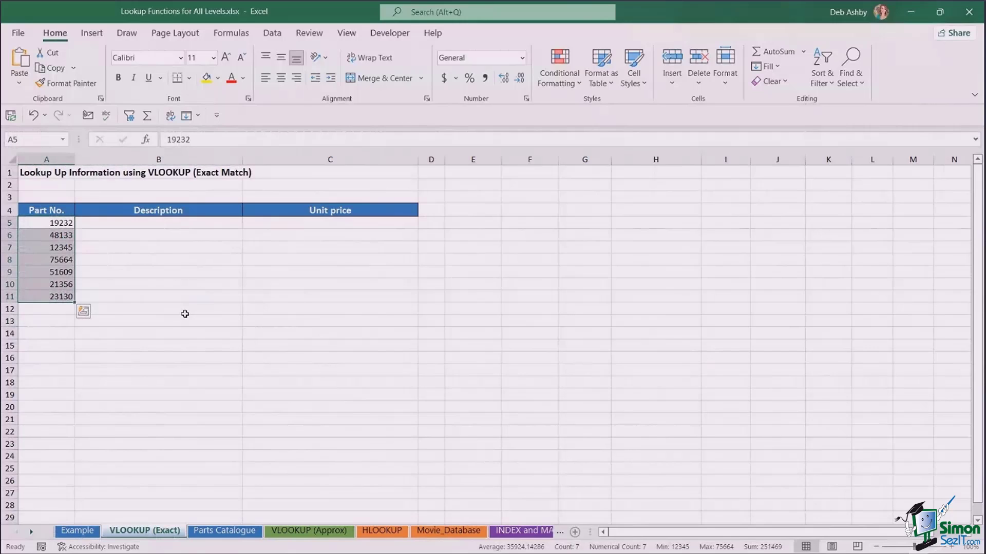
{"action": "left_click", "coordinate": [121, 223]}
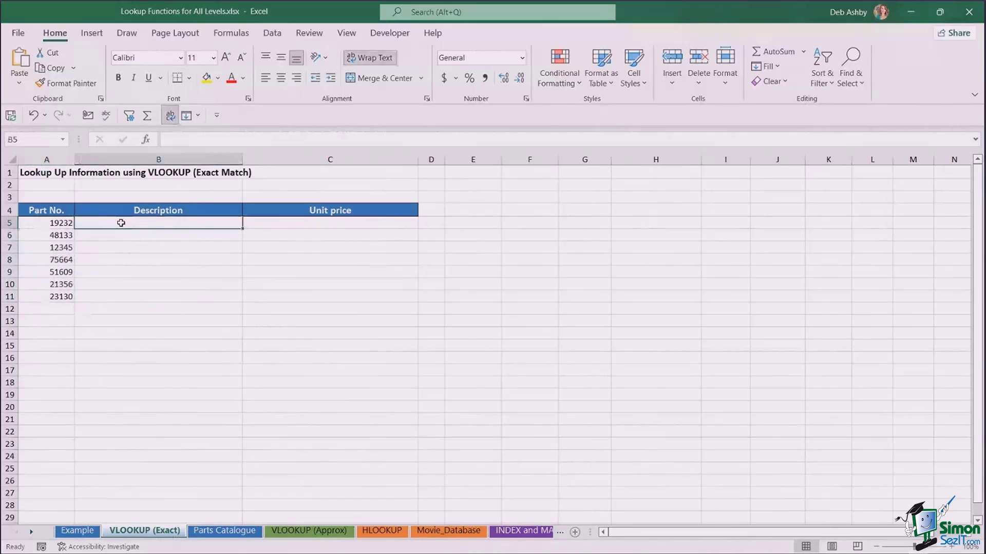
{"action": "left_click", "coordinate": [344, 224]}
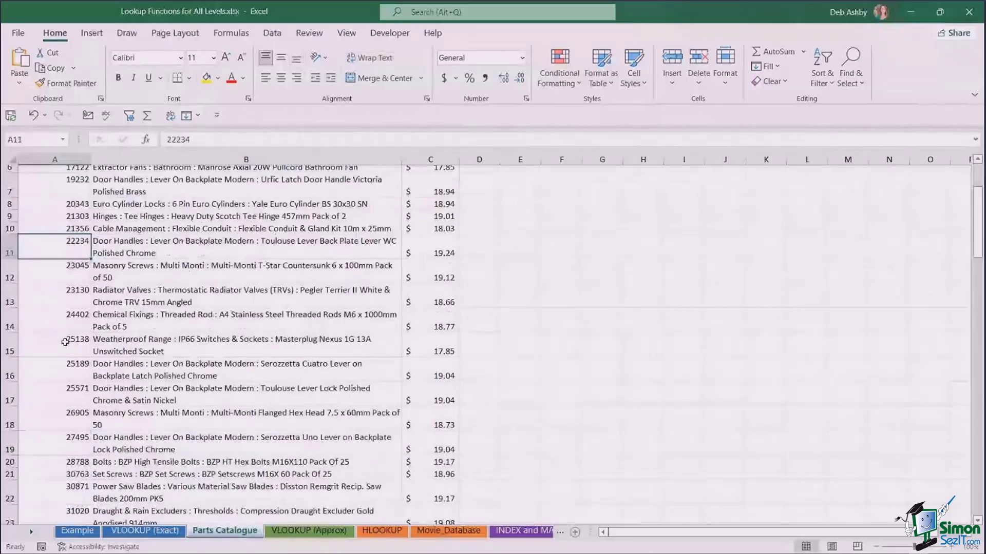
Look through the Parts Catalogue sheet, return to VLOOKUP (Exact), and select the first Description cell, B5.
{"action": "left_click", "coordinate": [65, 342]}
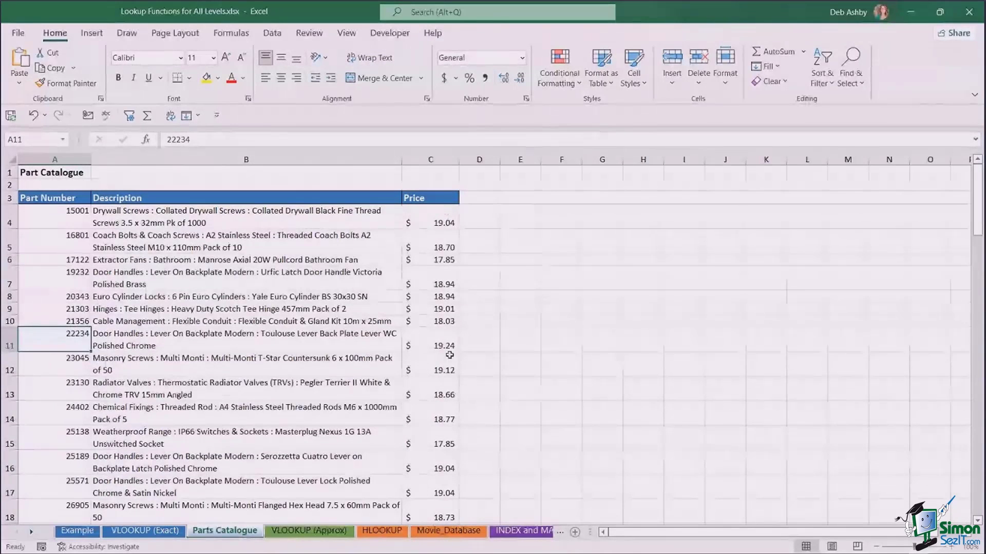
{"action": "left_click", "coordinate": [140, 532]}
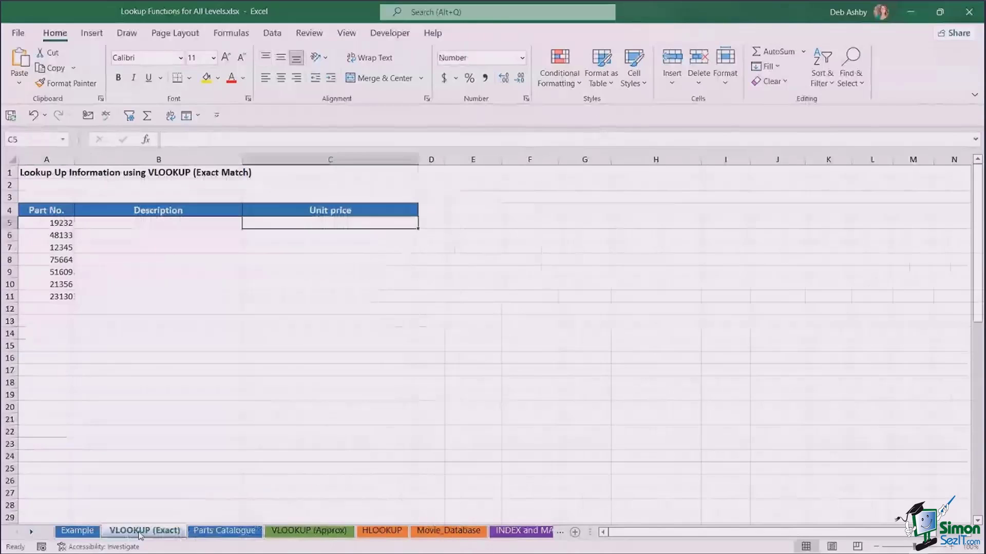
{"action": "left_click", "coordinate": [178, 224]}
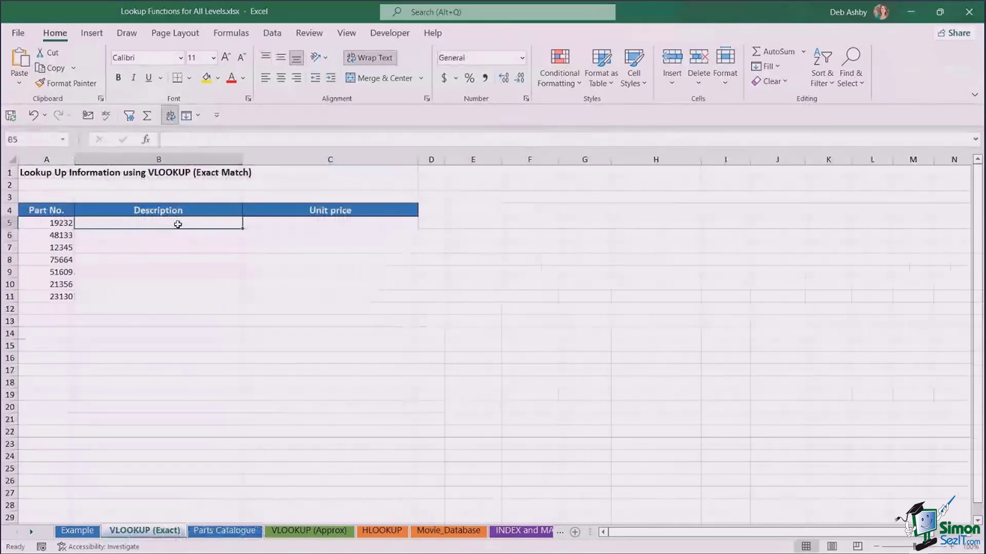
{"action": "left_click", "coordinate": [48, 224]}
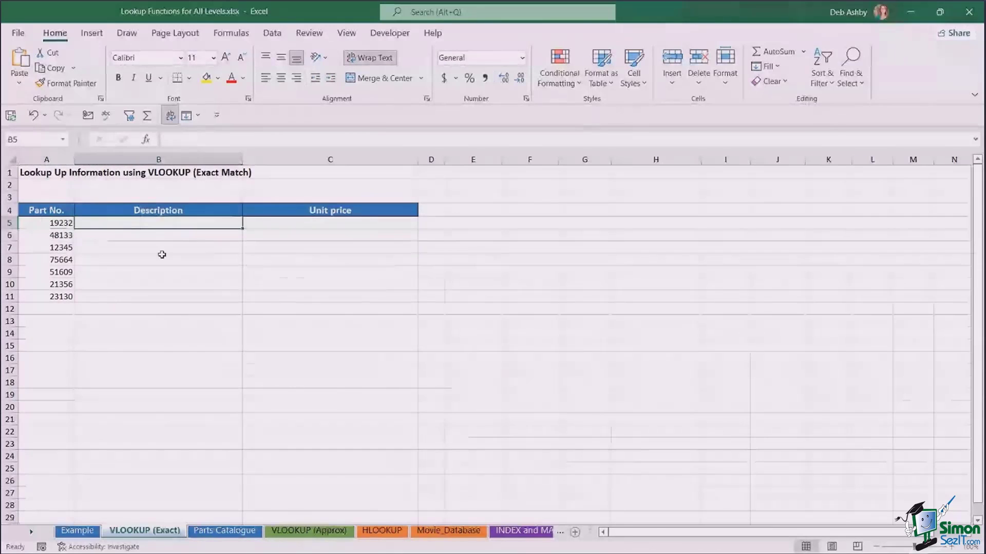
{"action": "left_click", "coordinate": [355, 226]}
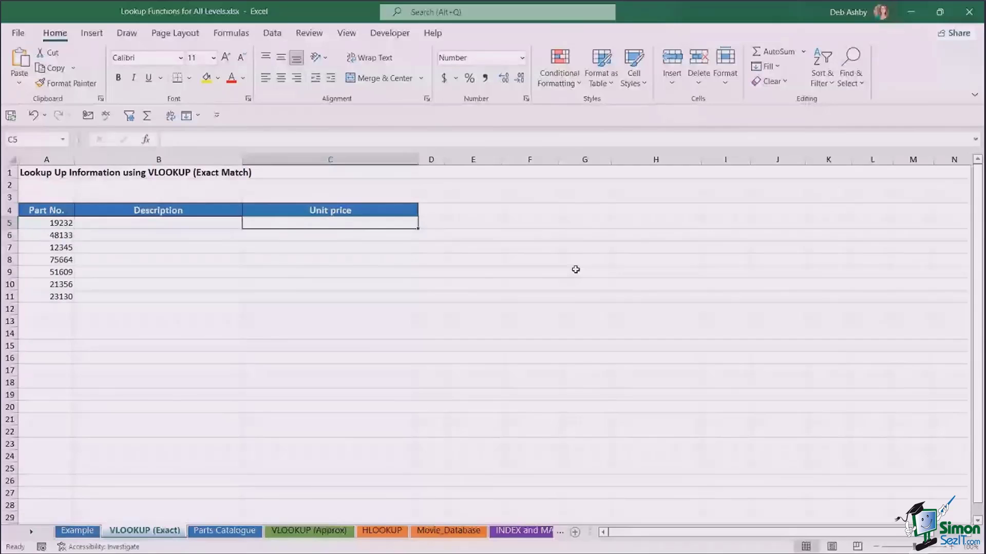
{"action": "left_click", "coordinate": [163, 226]}
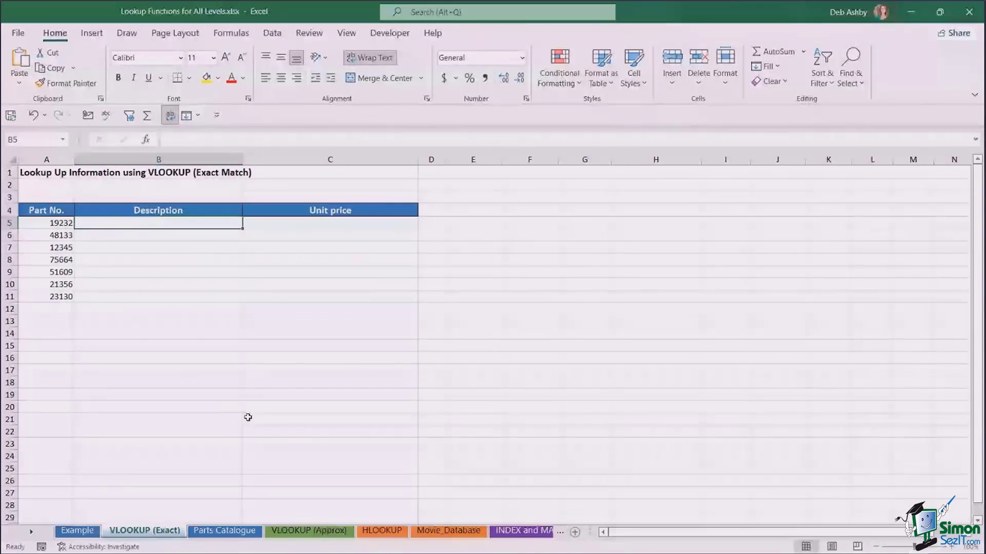
Examine the Parts Catalogue sheet, highlighting its Part Number, Description and Price columns from the header down to row 17.
{"action": "key", "text": "ctrl+Page_Down"}
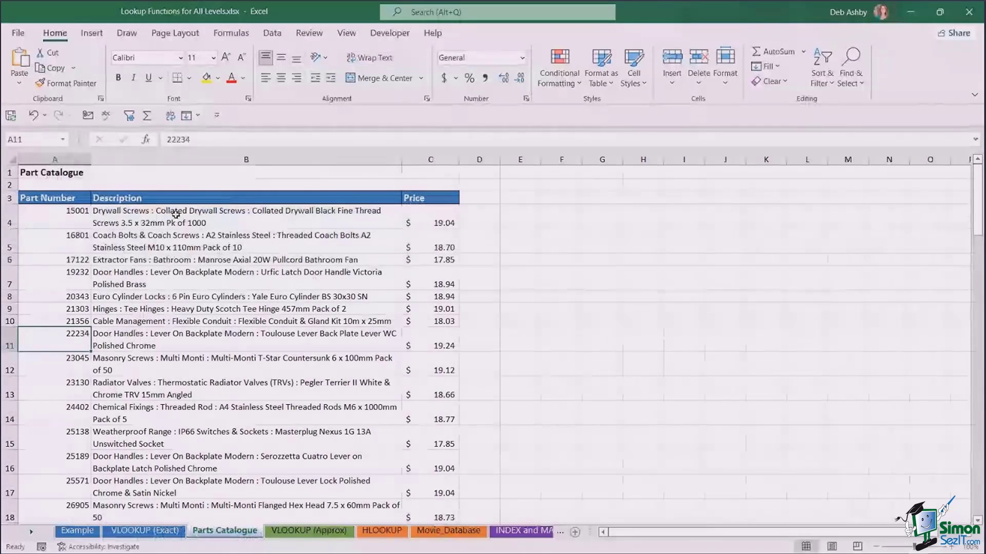
{"action": "left_click", "coordinate": [216, 207]}
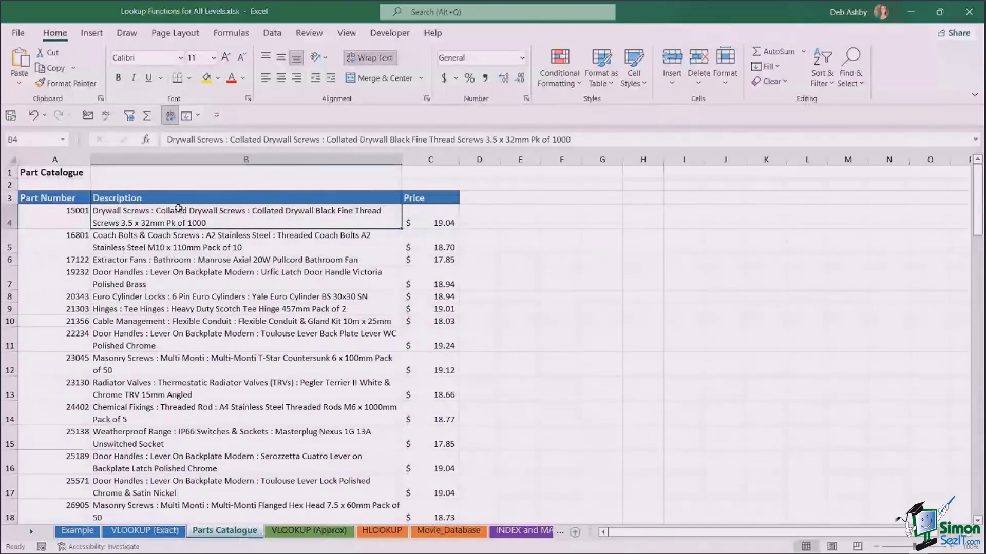
{"action": "left_click", "coordinate": [60, 198]}
{"action": "left_click_drag", "start_coordinate": [60, 197], "coordinate": [419, 492]}
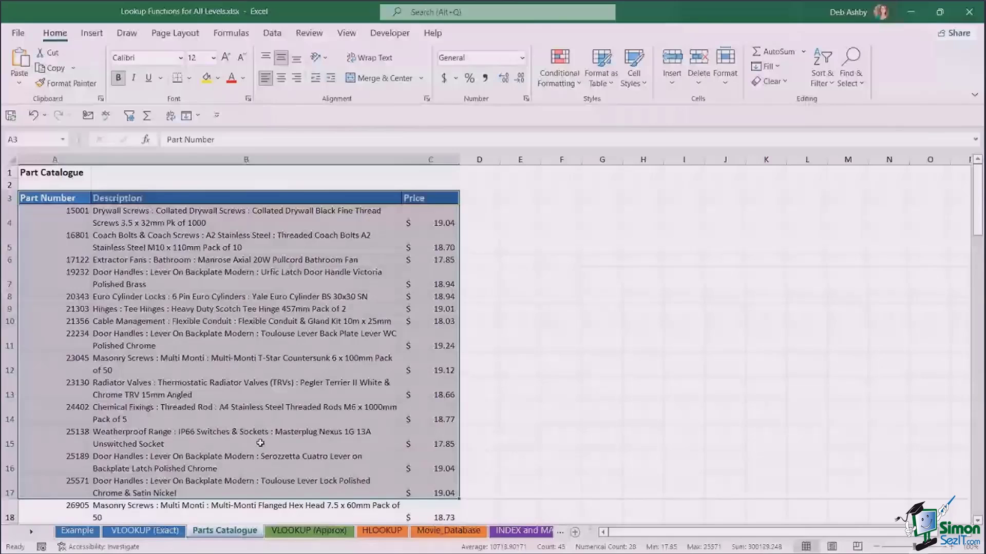
{"action": "left_click", "coordinate": [242, 278]}
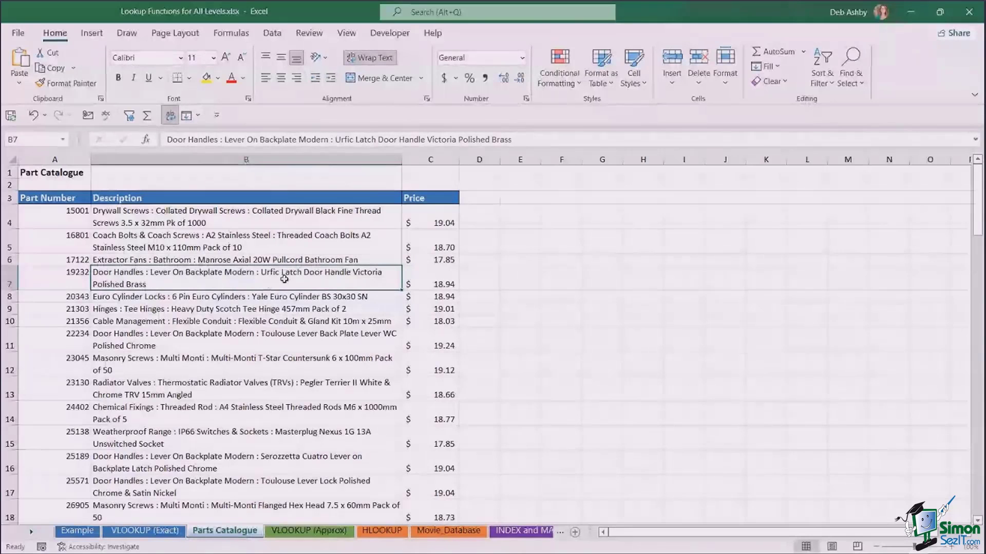
{"action": "left_click", "coordinate": [284, 246]}
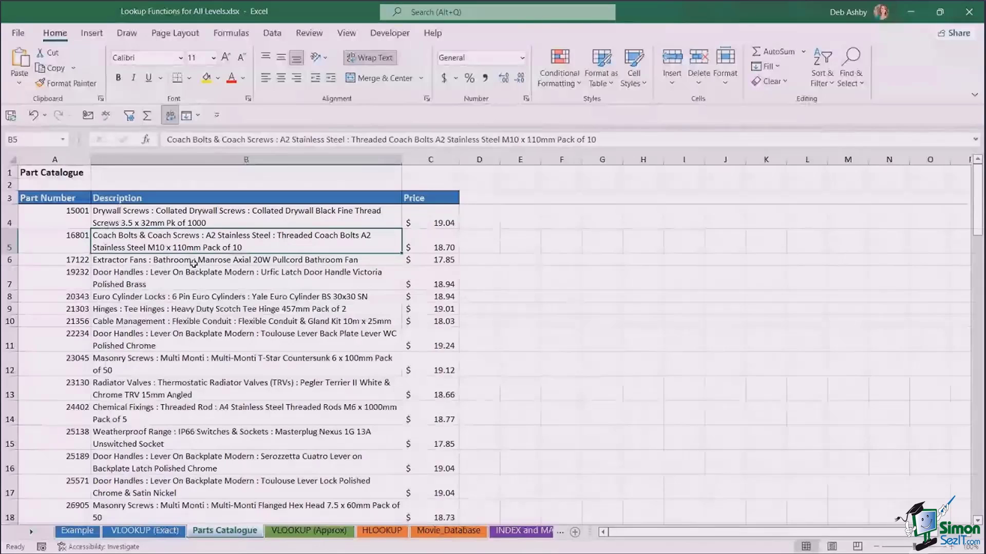
Name the entire parts catalogue table, including its headers, Parts_Catalogue and return to the VLOOKUP (Exact) sheet.
{"action": "left_click", "coordinate": [248, 282]}
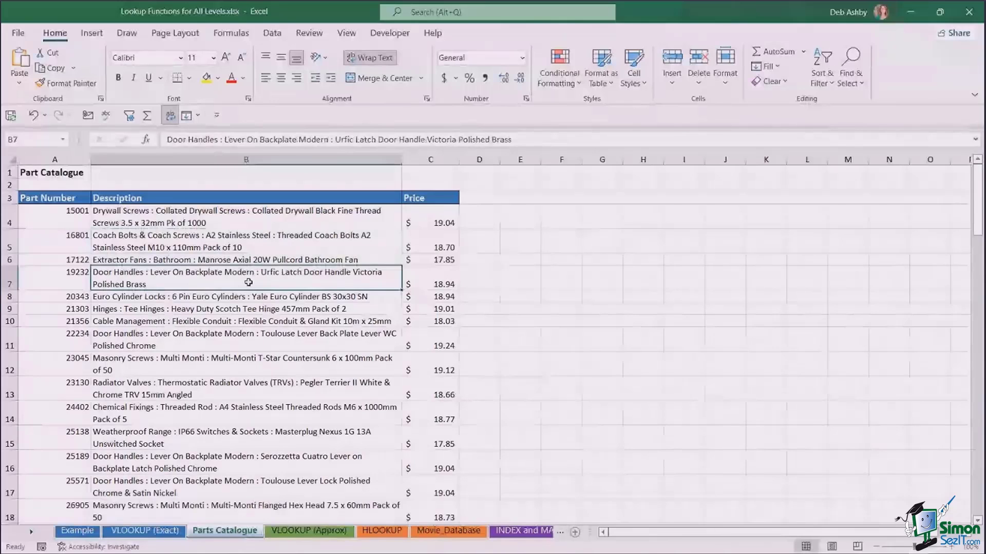
{"action": "key", "text": "ctrl+a"}
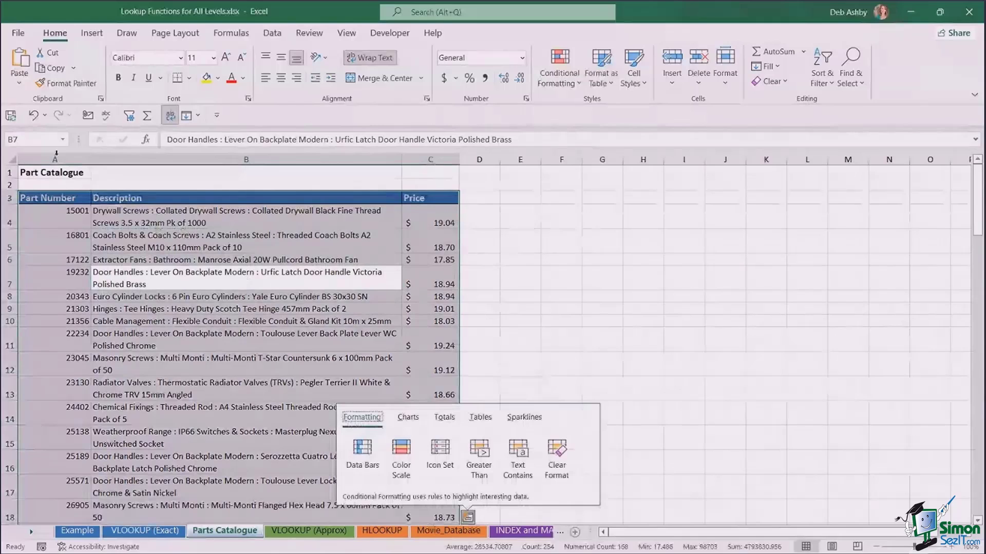
{"action": "left_click", "coordinate": [31, 140]}
{"action": "type", "text": "Pa"}
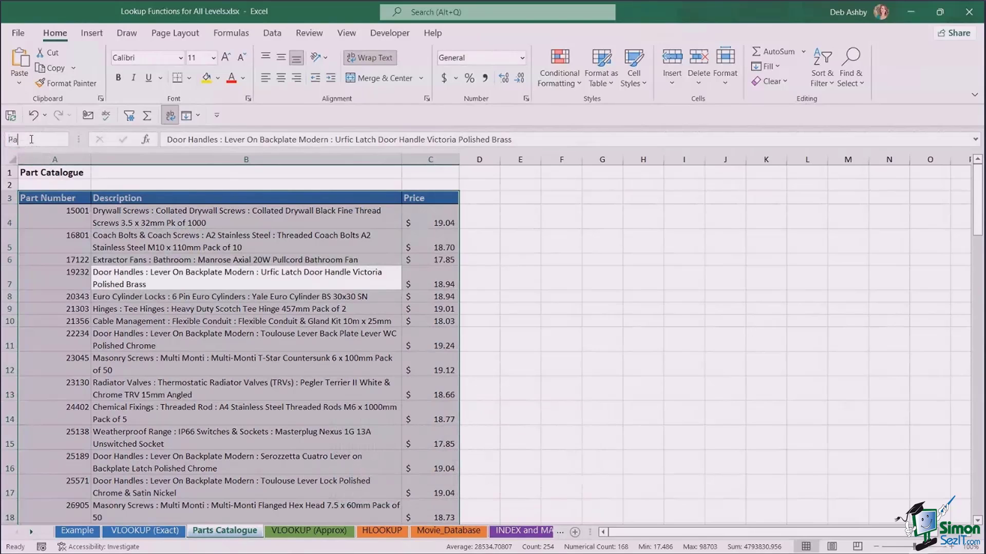
{"action": "type", "text": "rts_Catalogue"}
{"action": "key", "text": "Return"}
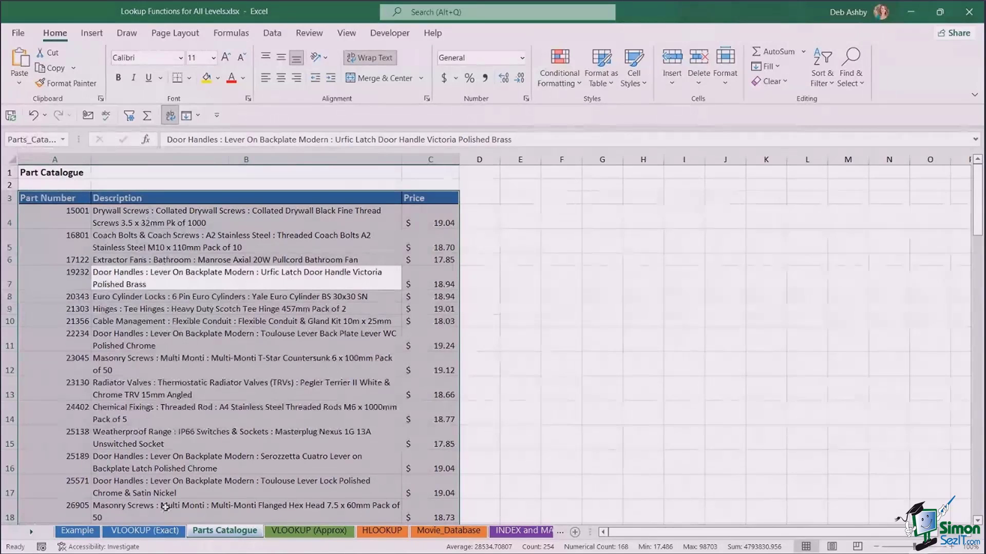
{"action": "left_click", "coordinate": [144, 531]}
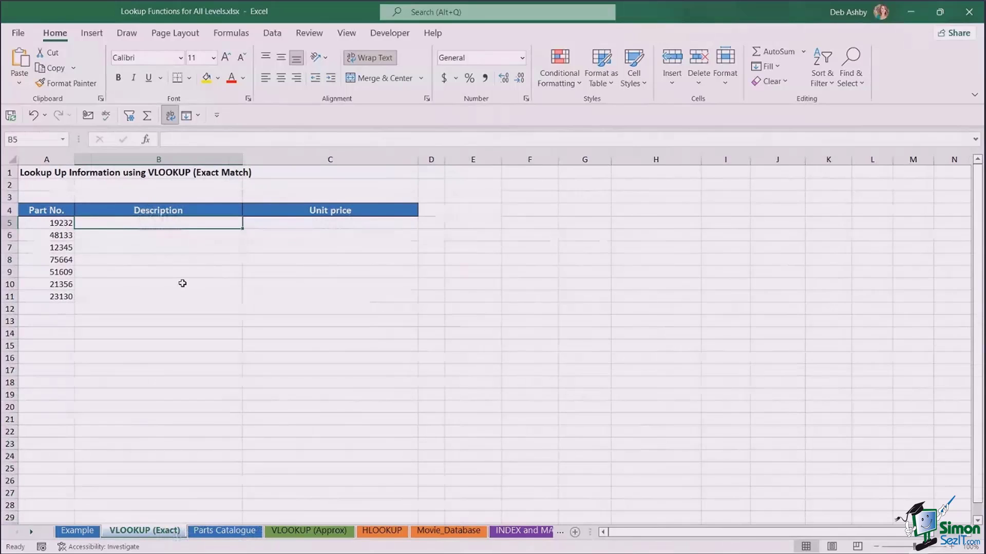
{"action": "left_click", "coordinate": [232, 34]}
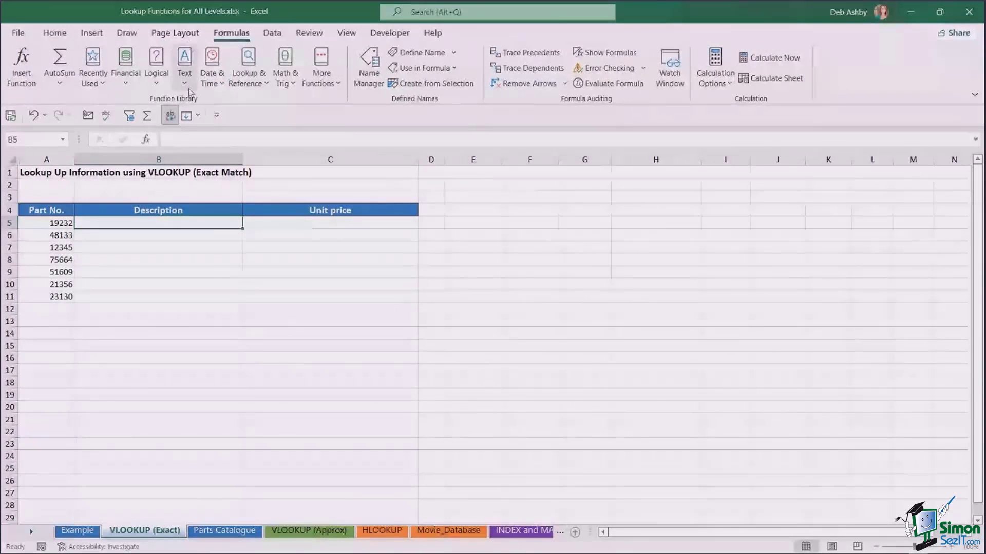
{"action": "left_click", "coordinate": [249, 82]}
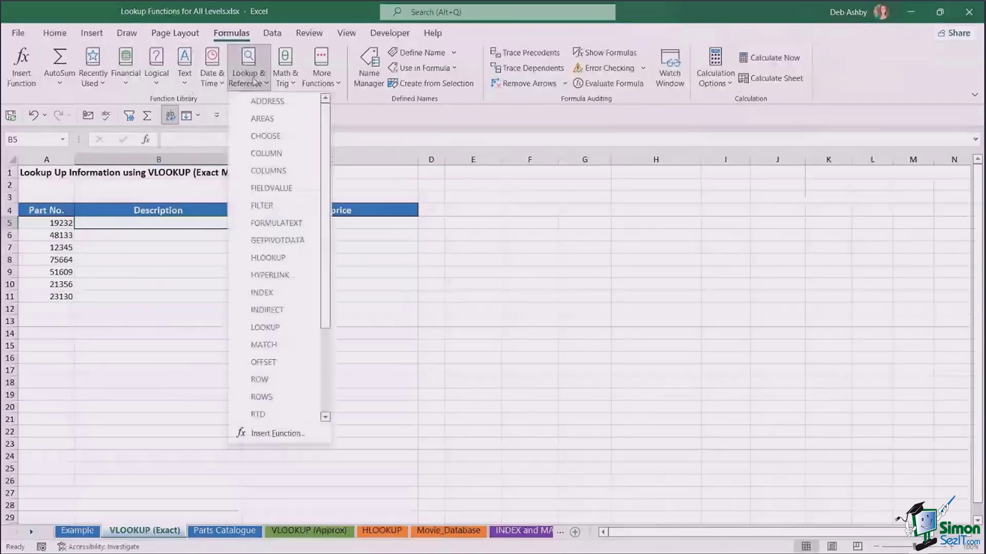
{"action": "scroll", "coordinate": [272, 241], "scroll_direction": "down", "scroll_amount": 3}
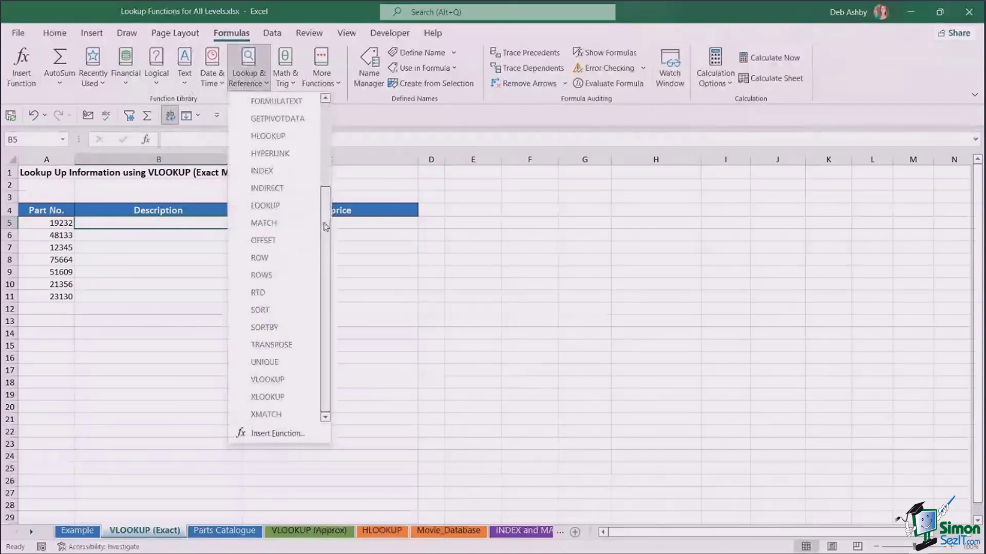
{"action": "left_click", "coordinate": [268, 379]}
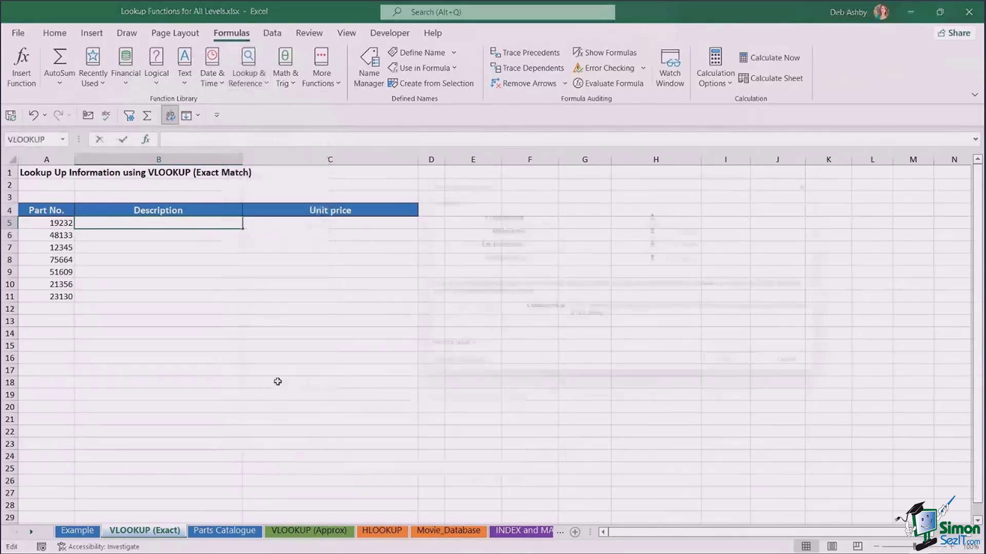
{"action": "left_click_drag", "start_coordinate": [509, 188], "coordinate": [452, 181]}
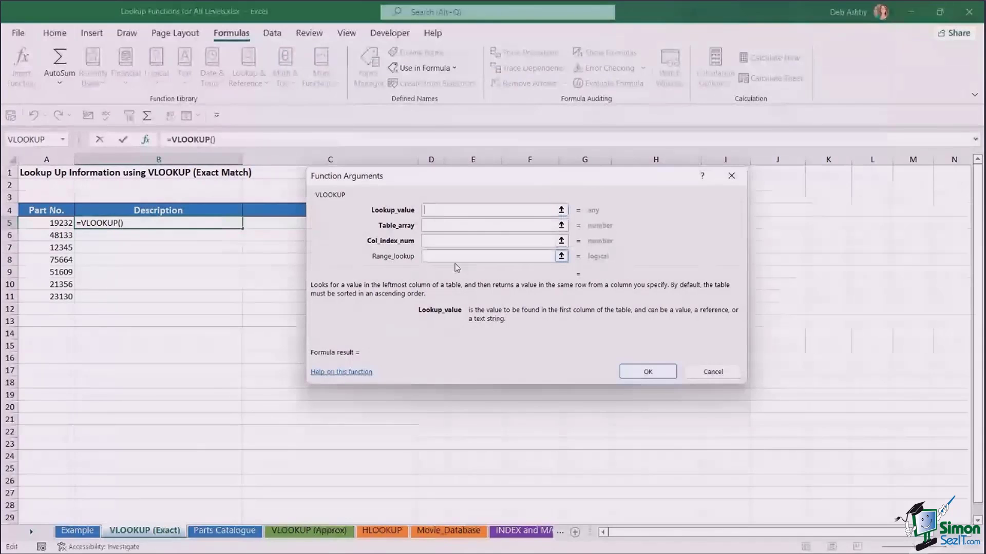
{"action": "left_click", "coordinate": [714, 371]}
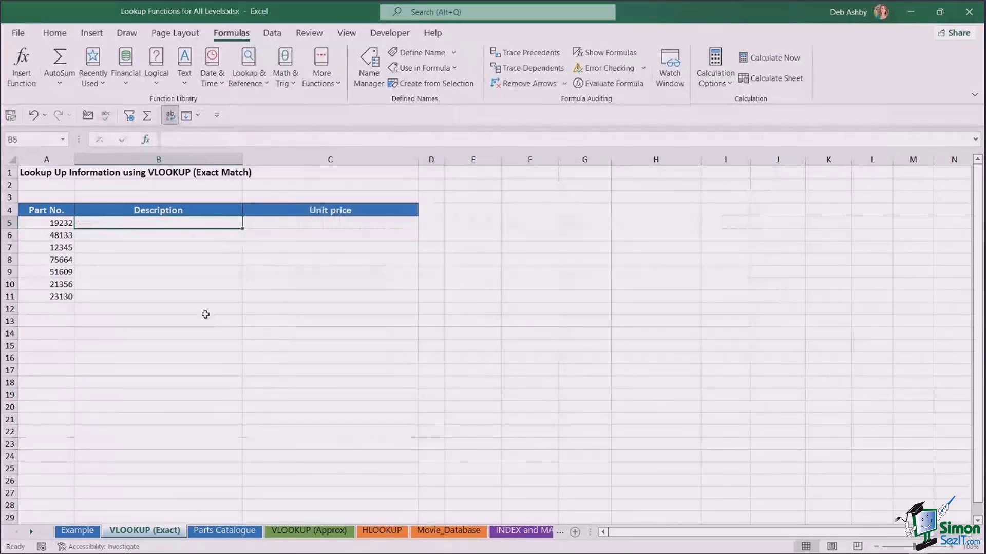
{"action": "left_click", "coordinate": [952, 547]}
{"action": "left_click", "coordinate": [951, 547]}
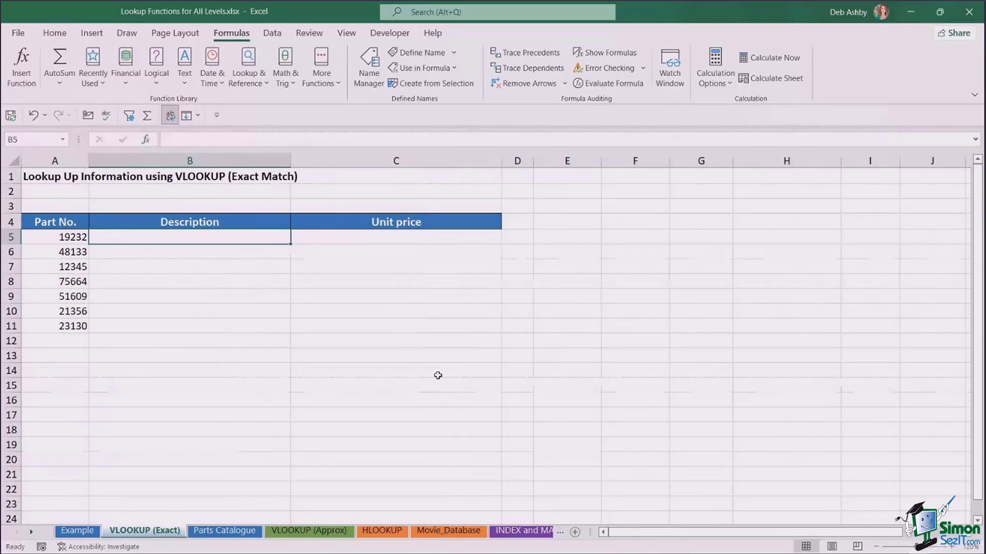
{"action": "type", "text": "="}
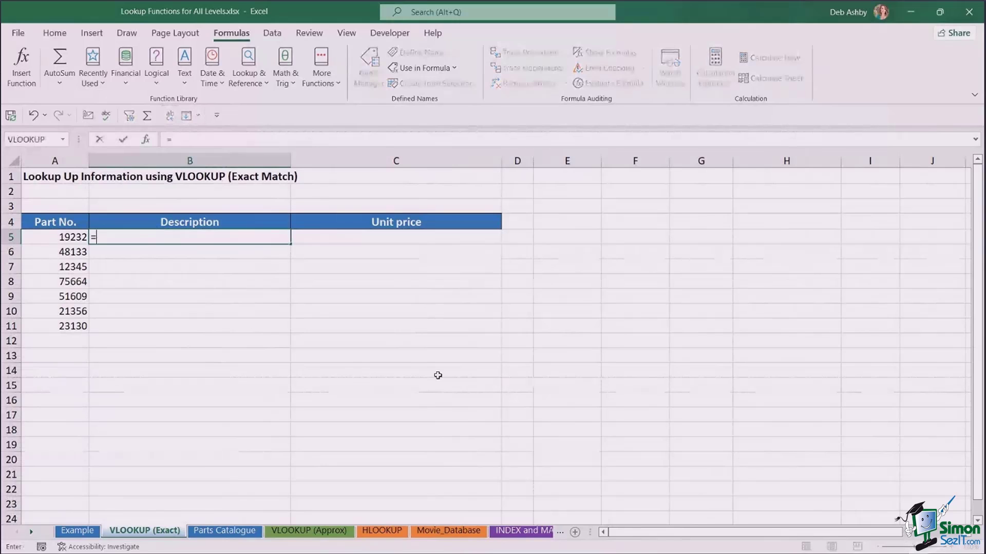
{"action": "type", "text": "VLOOKUP"}
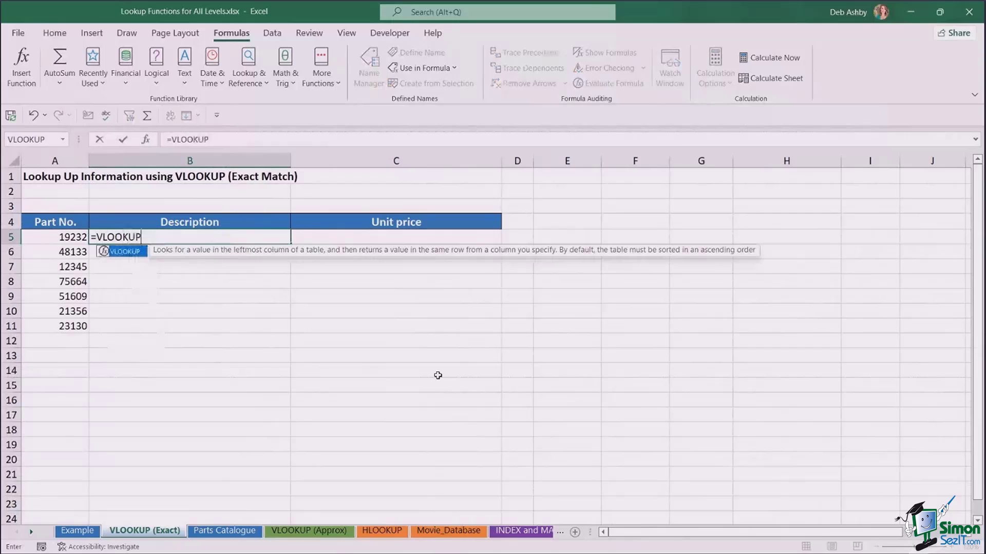
{"action": "type", "text": "("}
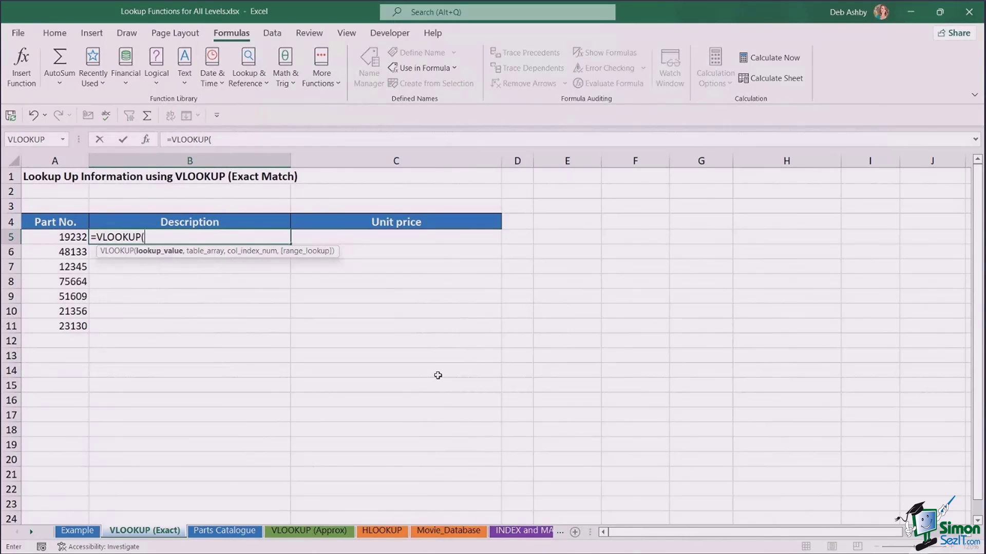
{"action": "key", "text": "Escape"}
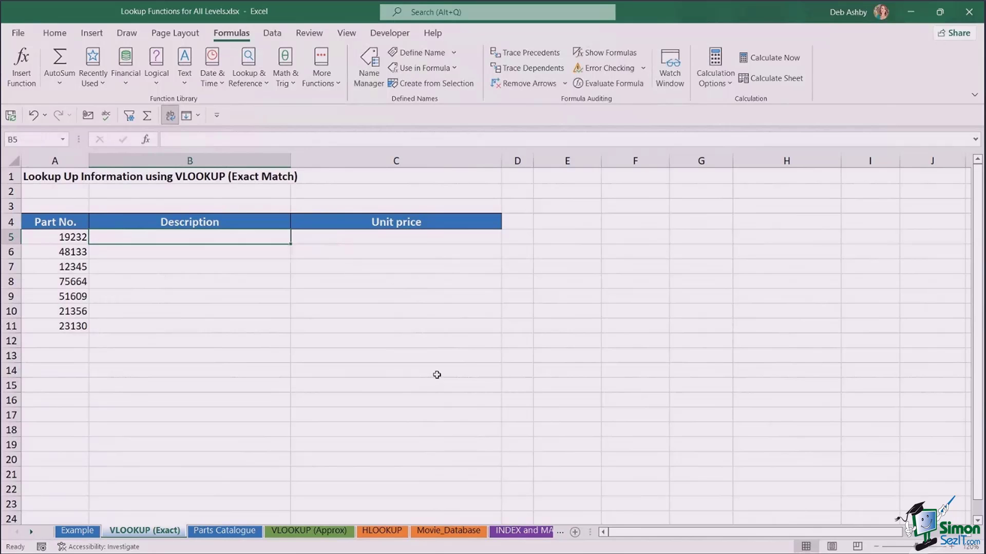
Review the part numbers and the Description column on the Parts Catalogue sheet and return to VLOOKUP (Exact).
{"action": "left_click", "coordinate": [225, 531]}
{"action": "left_click", "coordinate": [102, 255]}
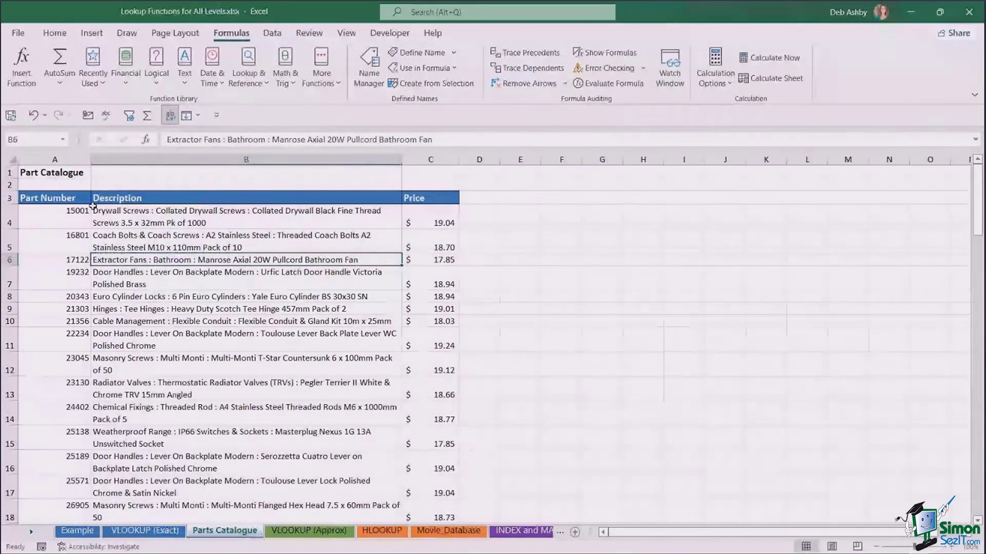
{"action": "left_click", "coordinate": [179, 211]}
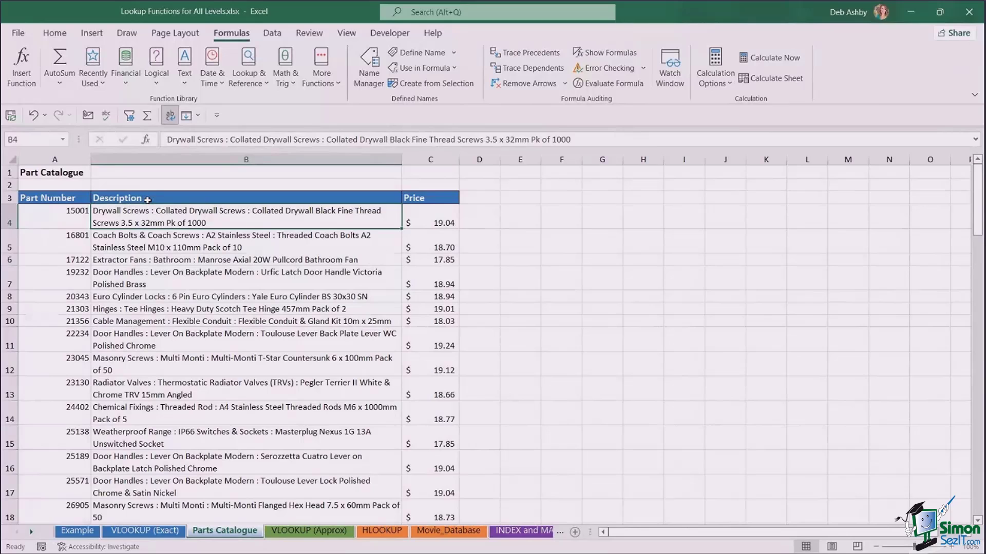
{"action": "left_click", "coordinate": [166, 534]}
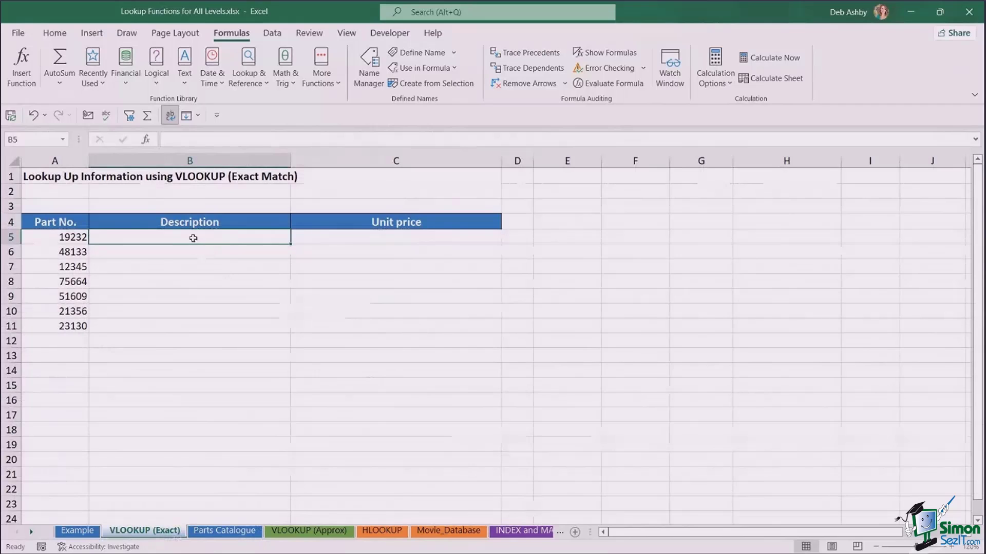
Start a VLOOKUP formula in B5 with A5 as the lookup value and the named range Parts_Catalogue as the table array.
{"action": "type", "text": "=VLOOKUP("}
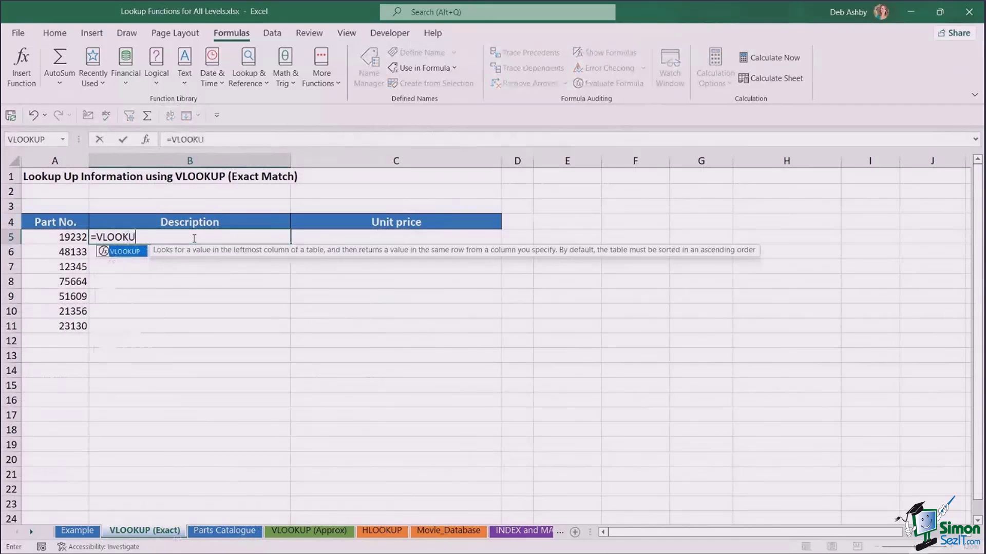
{"action": "left_click", "coordinate": [73, 238]}
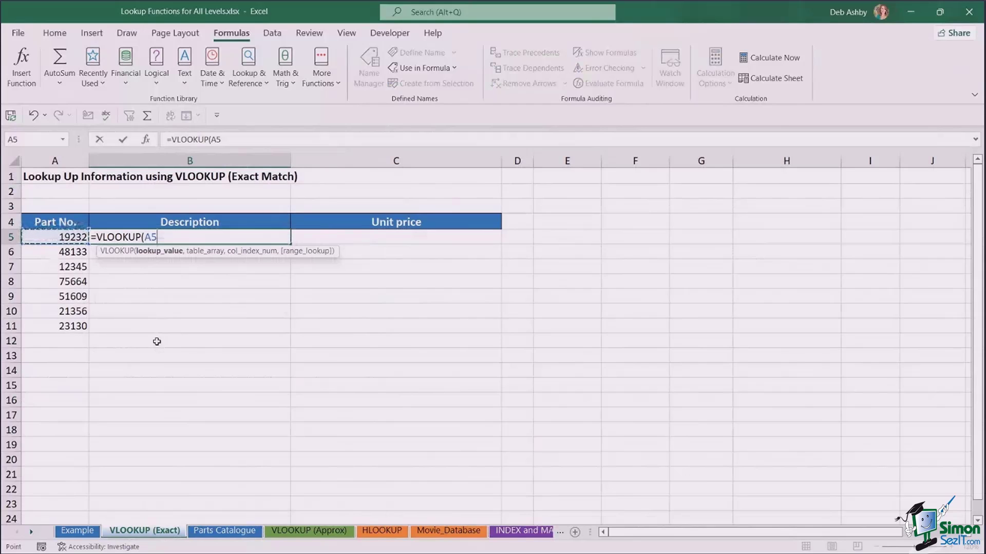
{"action": "type", "text": ","}
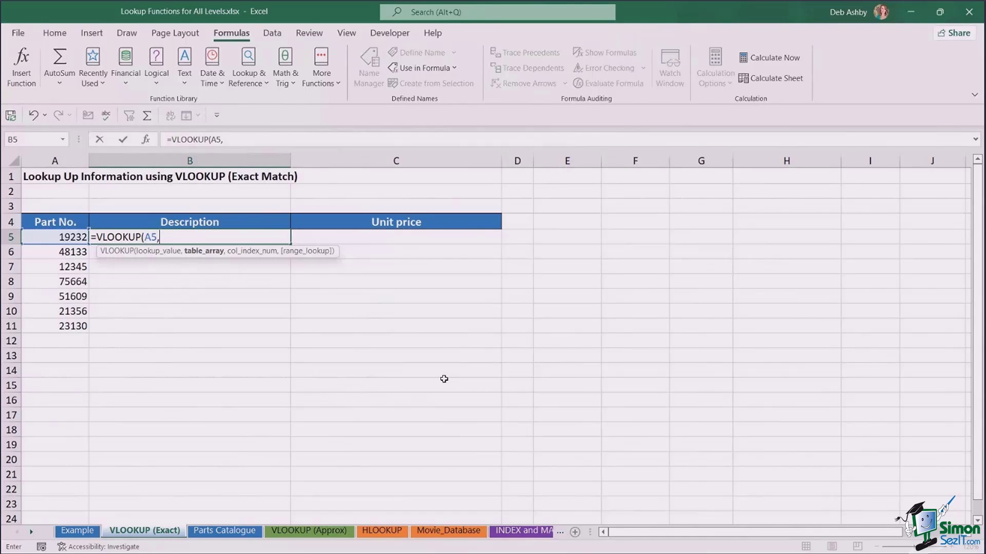
{"action": "key", "text": "F3"}
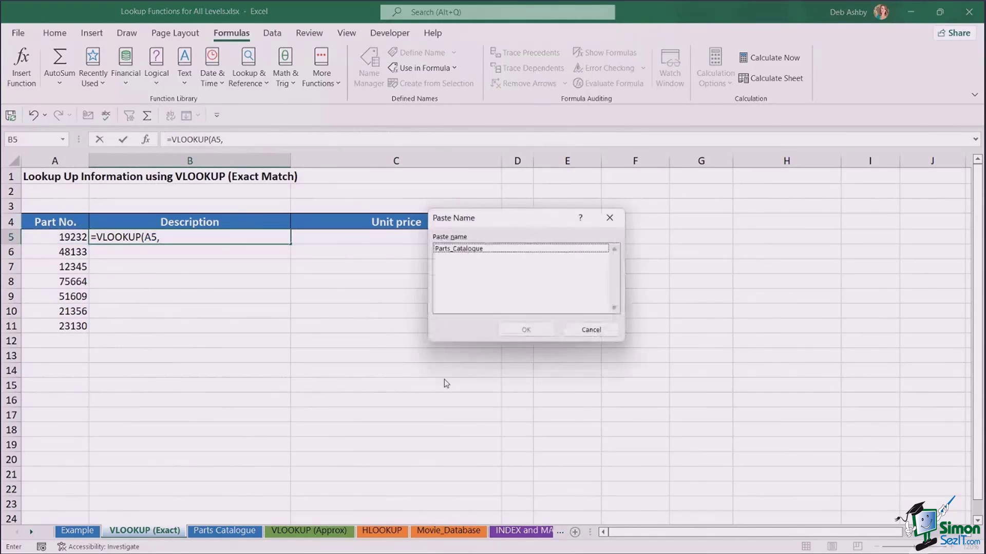
{"action": "left_click", "coordinate": [474, 250]}
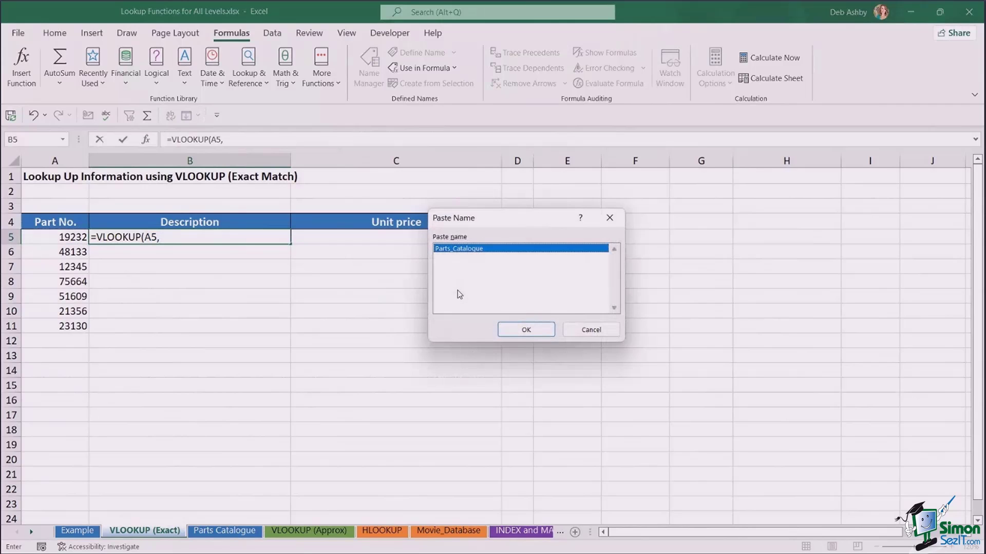
{"action": "left_click", "coordinate": [521, 329]}
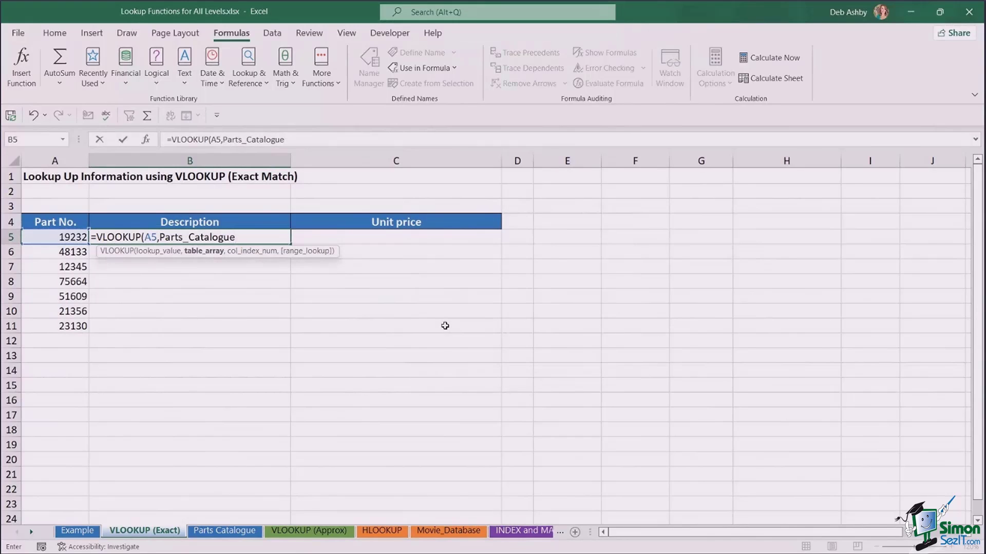
Complete the VLOOKUP formula in B5 with column index 2 and FALSE for an exact match.
{"action": "type", "text": ",2"}
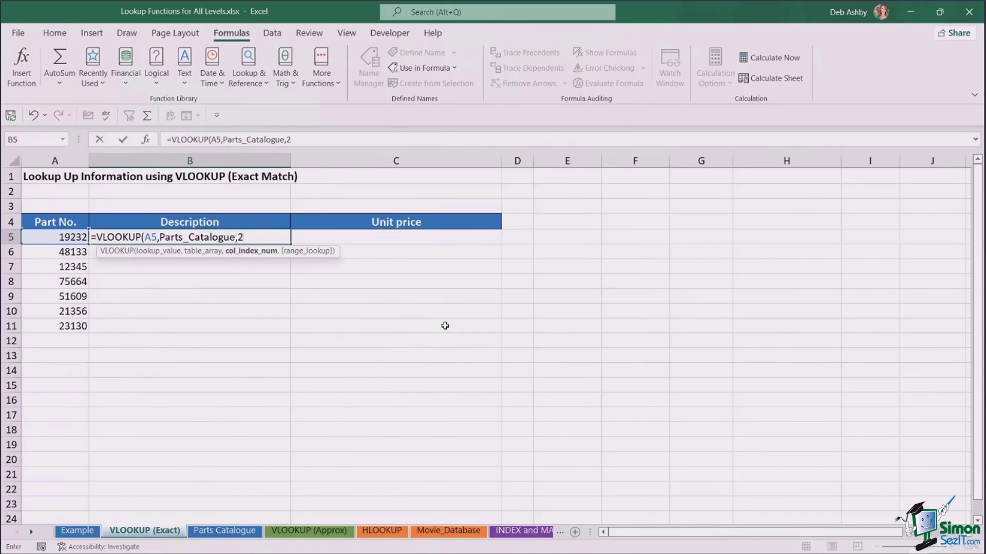
{"action": "type", "text": ")"}
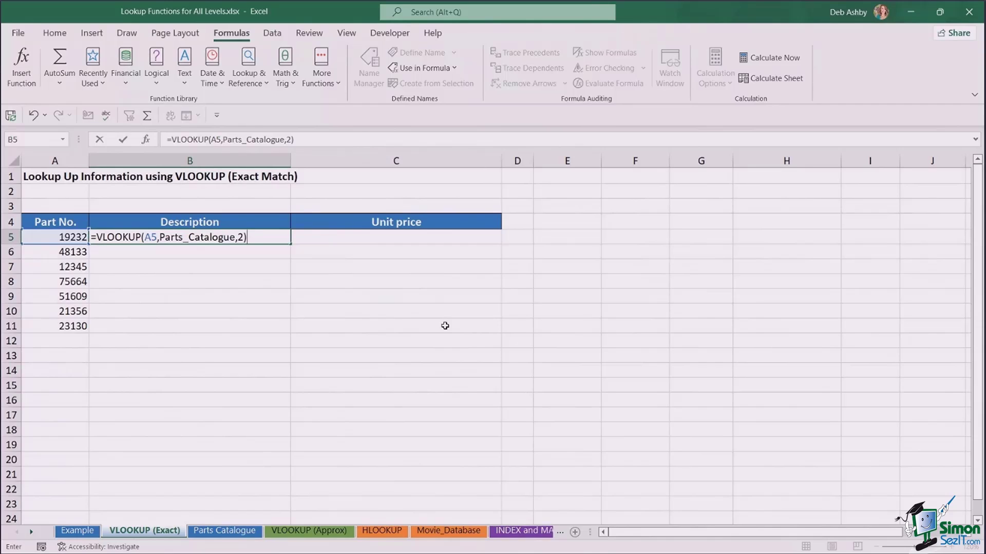
{"action": "key", "text": "BackSpace"}
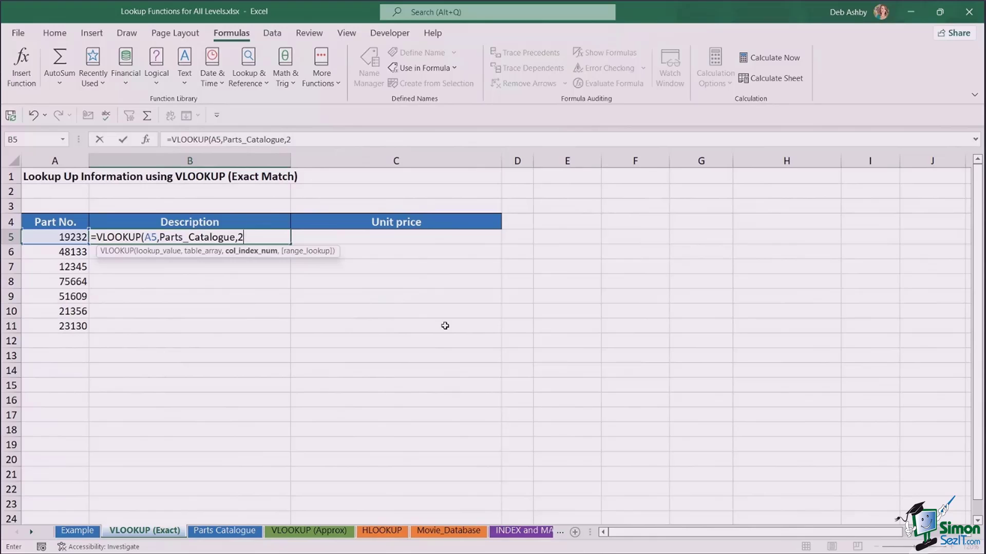
{"action": "type", "text": ","}
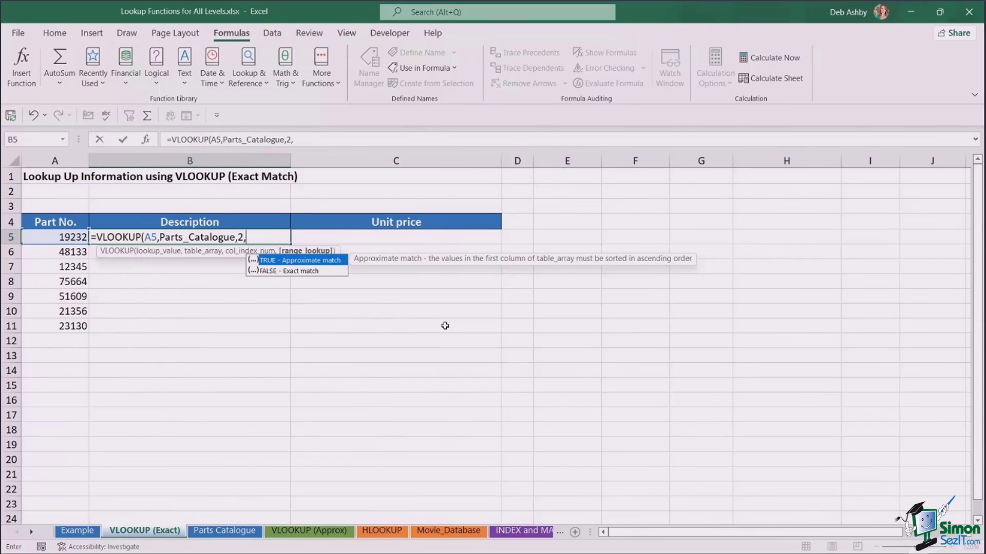
{"action": "type", "text": "FALSE"}
{"action": "type", "text": ")"}
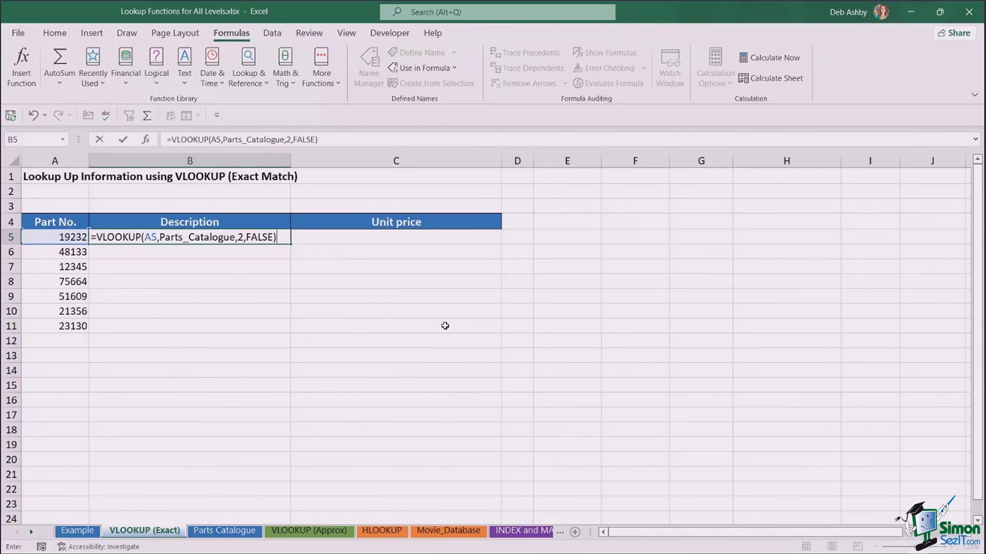
{"action": "key", "text": "ctrl+Return"}
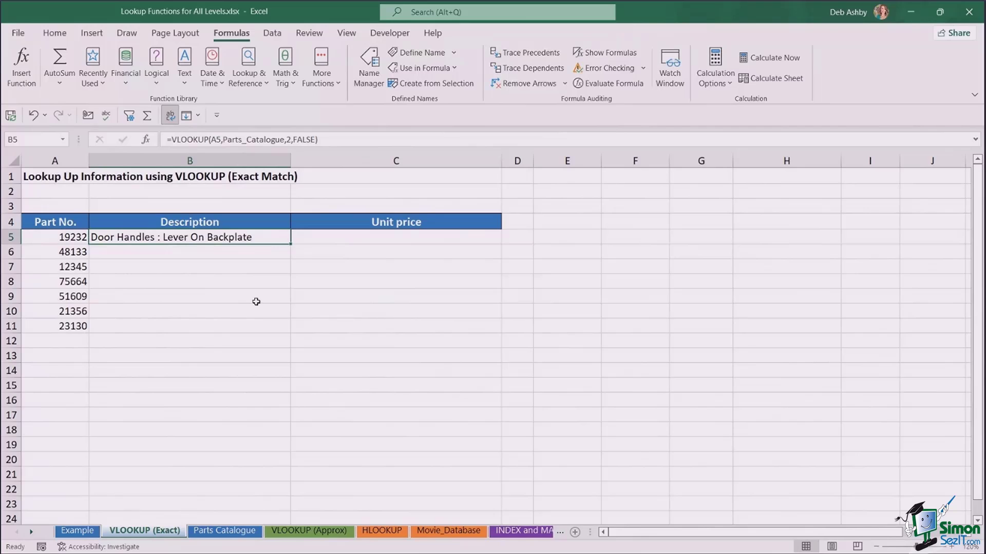
Fill the B5 description formula down to B11 and inspect the formula in B7.
{"action": "double_click", "coordinate": [291, 243]}
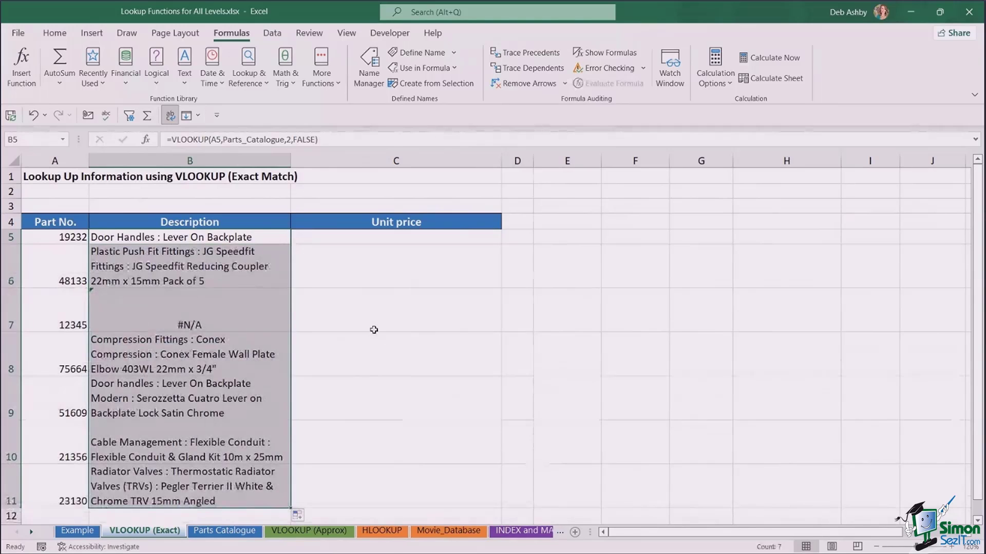
{"action": "scroll", "coordinate": [374, 330], "scroll_direction": "down", "scroll_amount": 1}
{"action": "left_click", "coordinate": [159, 273]}
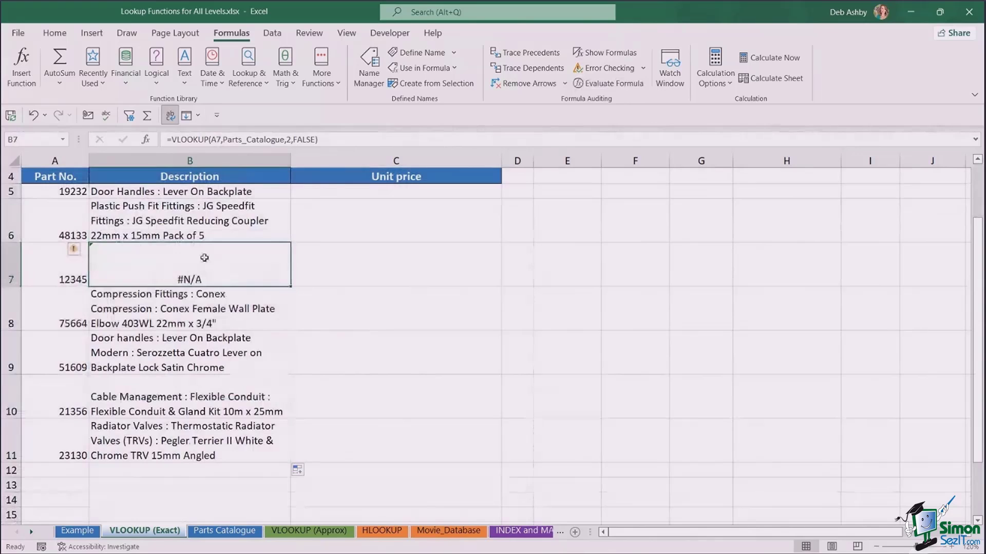
{"action": "scroll", "coordinate": [200, 278], "scroll_direction": "up", "scroll_amount": 1}
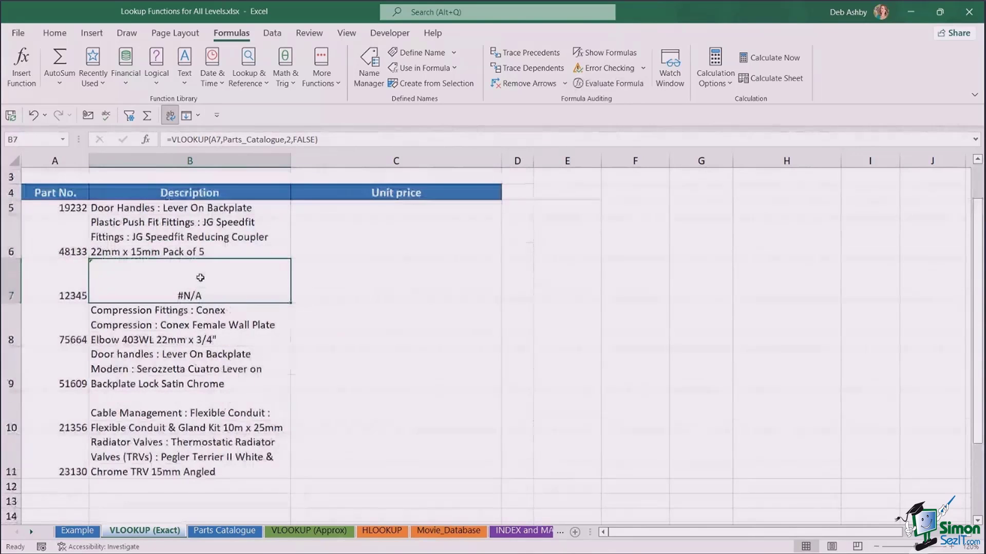
{"action": "scroll", "coordinate": [200, 278], "scroll_direction": "up", "scroll_amount": 1}
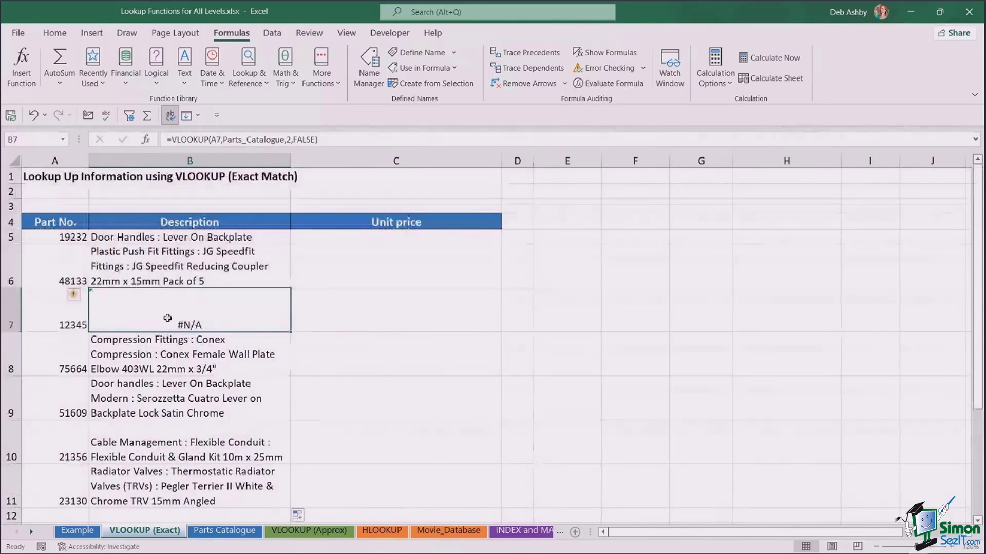
Check the Price column on the Parts Catalogue sheet and start a VLOOKUP in C5 of VLOOKUP (Exact) with A5 as the lookup value.
{"action": "left_click", "coordinate": [385, 236]}
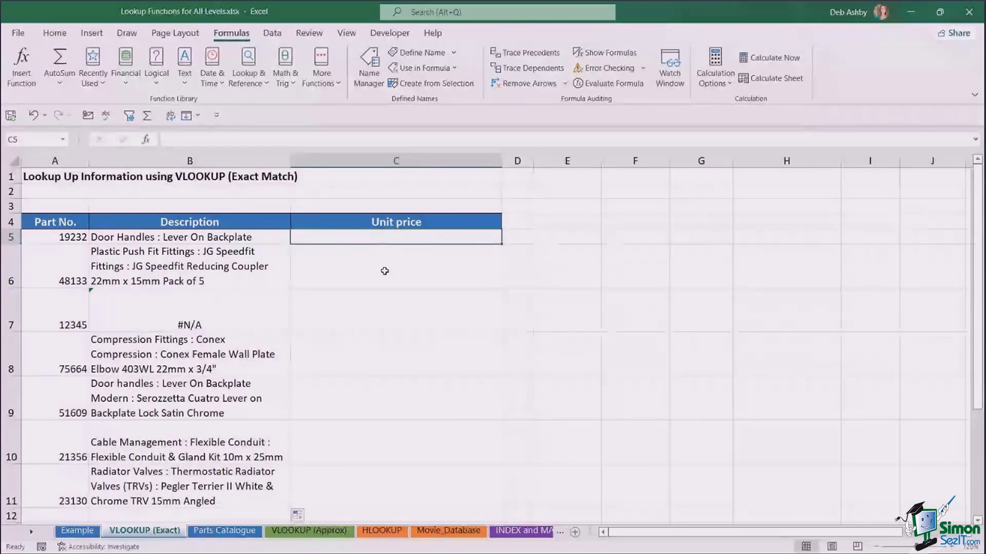
{"action": "left_click", "coordinate": [236, 530]}
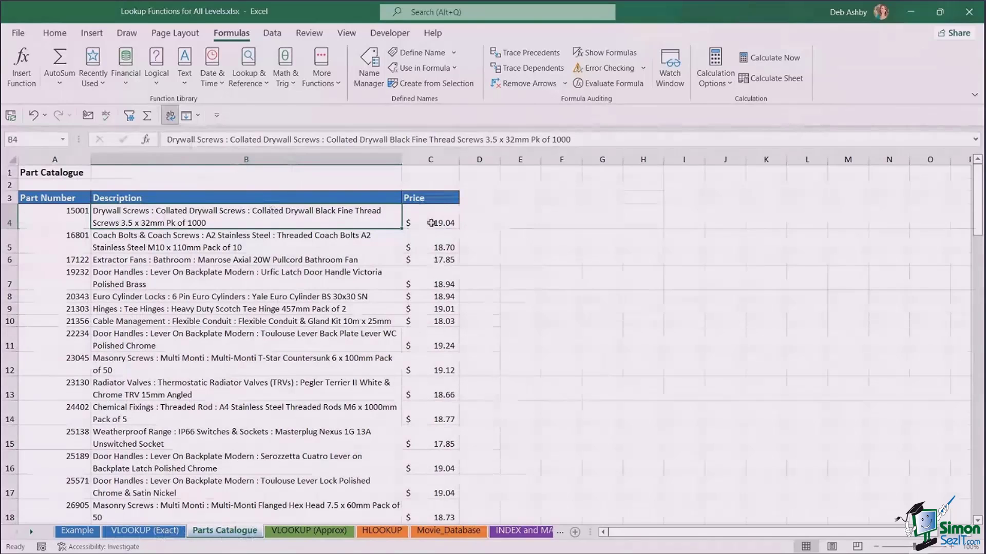
{"action": "left_click", "coordinate": [148, 532]}
{"action": "type", "text": "=V"}
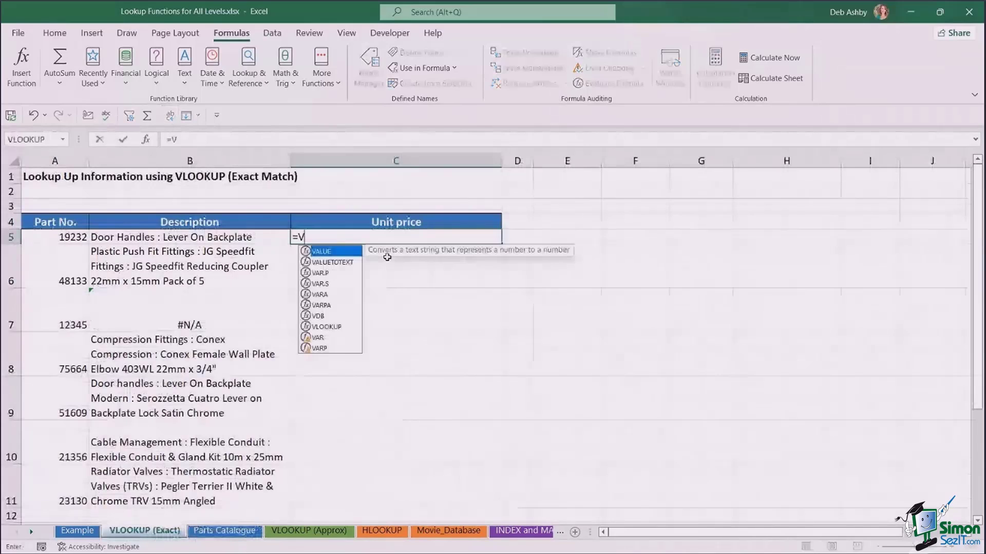
{"action": "type", "text": "LOOK"}
{"action": "key", "text": "Tab"}
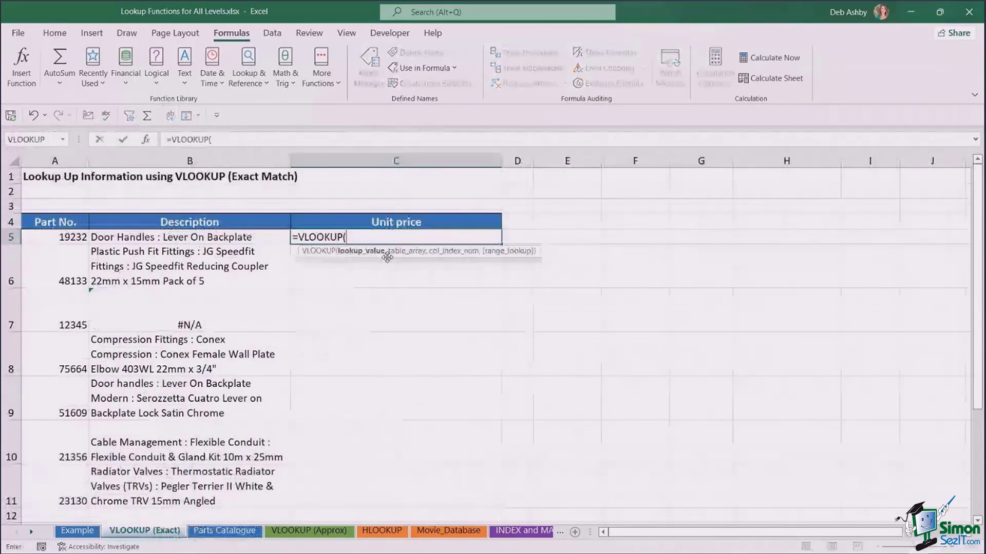
{"action": "left_click", "coordinate": [64, 239]}
{"action": "type", "text": ","}
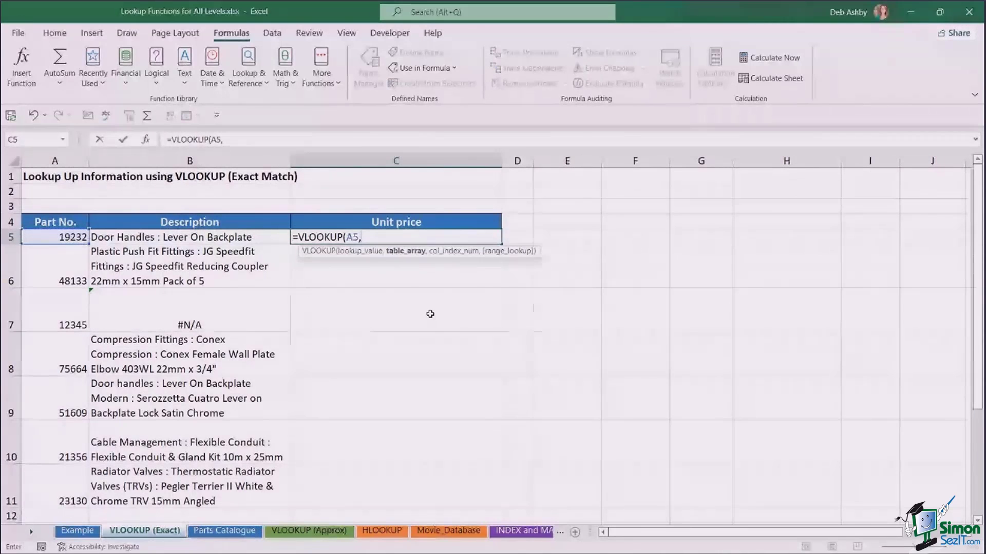
Insert the named range Parts_Catalogue as the table array of the C5 formula.
{"action": "key", "text": "F3"}
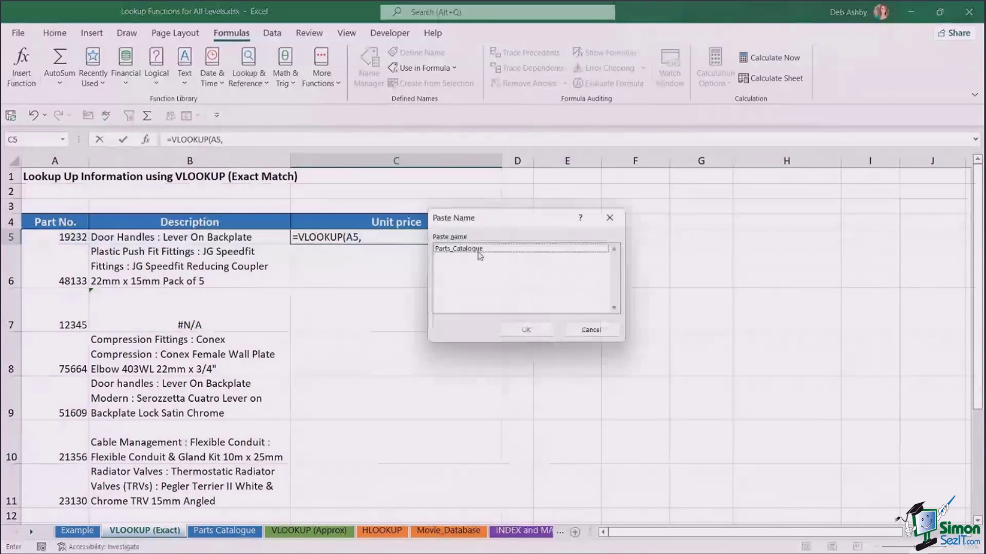
{"action": "left_click", "coordinate": [478, 250]}
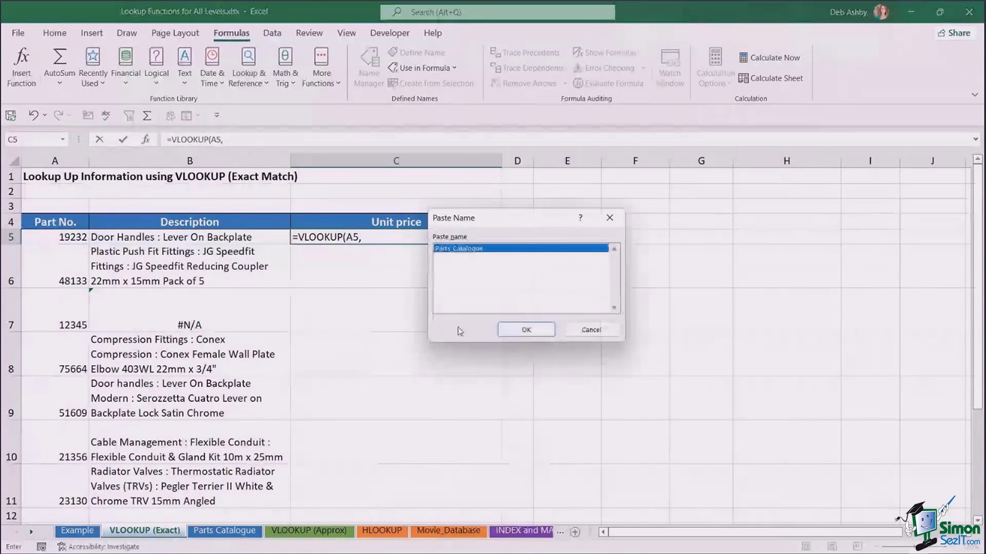
{"action": "left_click", "coordinate": [529, 330]}
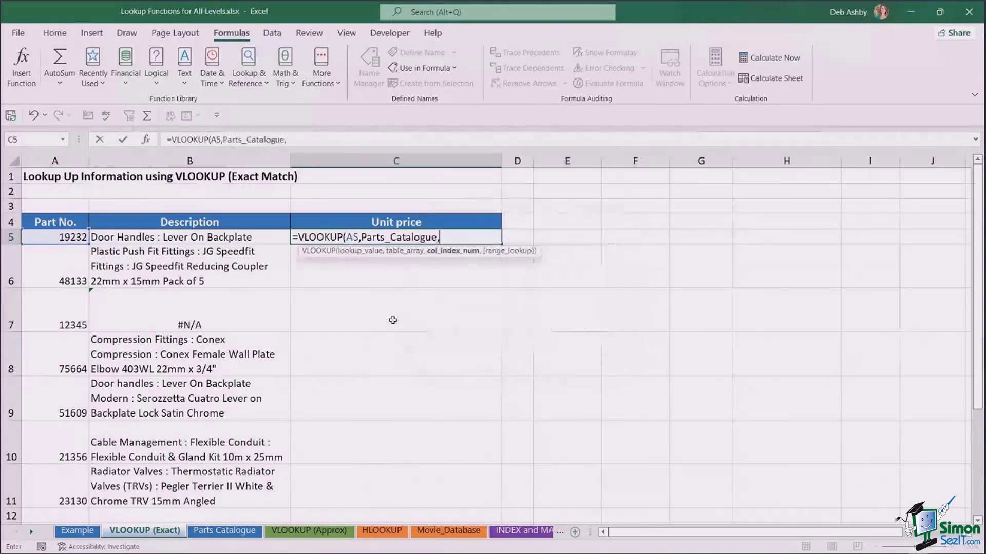
{"action": "type", "text": ","}
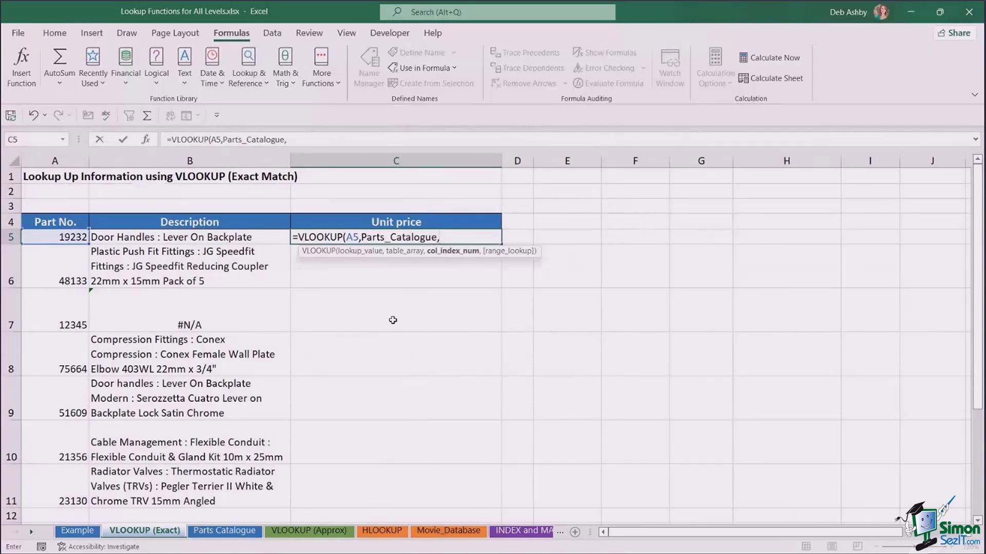
Complete the C5 VLOOKUP with column index 3 and 0 for an exact match.
{"action": "type", "text": "3,"}
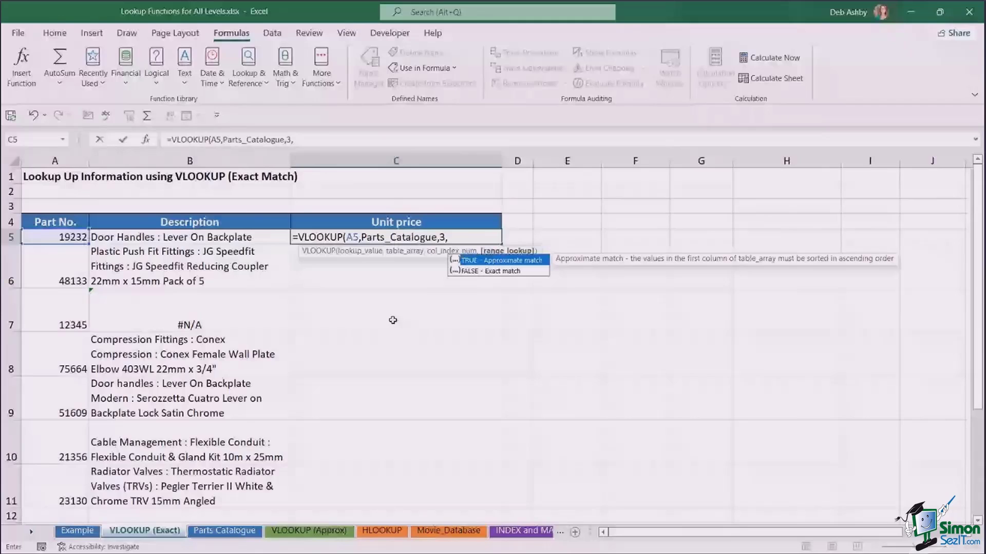
{"action": "type", "text": "0"}
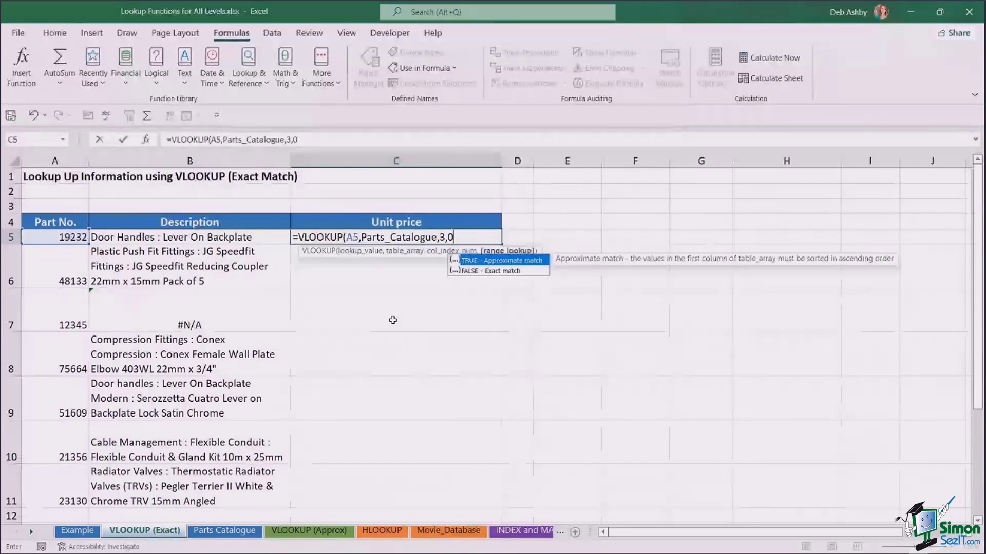
{"action": "key", "text": "BackSpace"}
{"action": "key", "text": "BackSpace"}
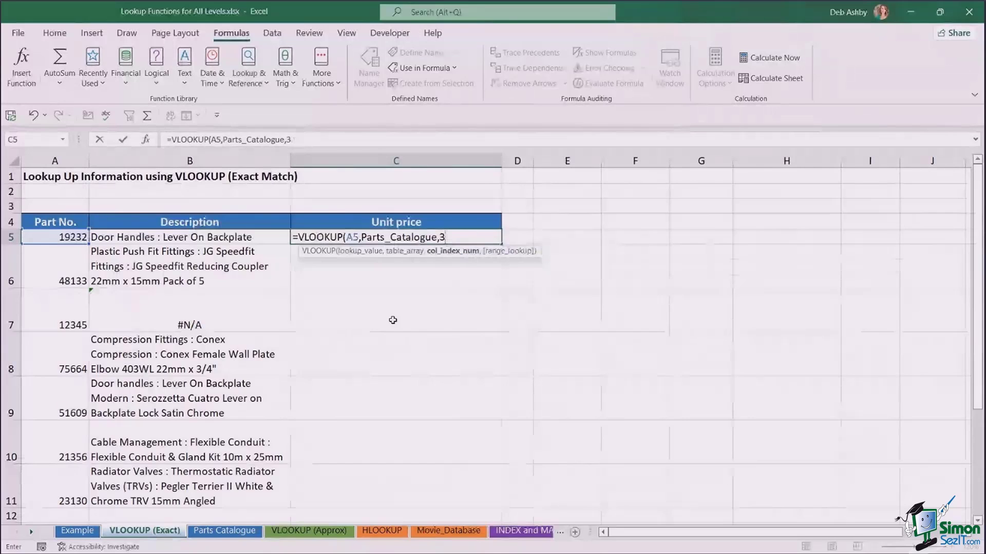
{"action": "type", "text": ",0)"}
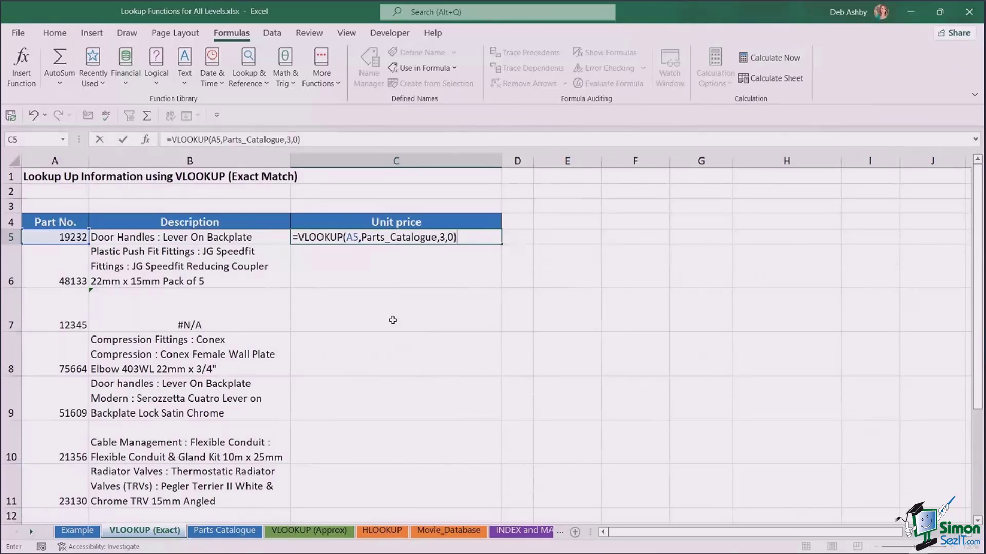
{"action": "key", "text": "ctrl+Return"}
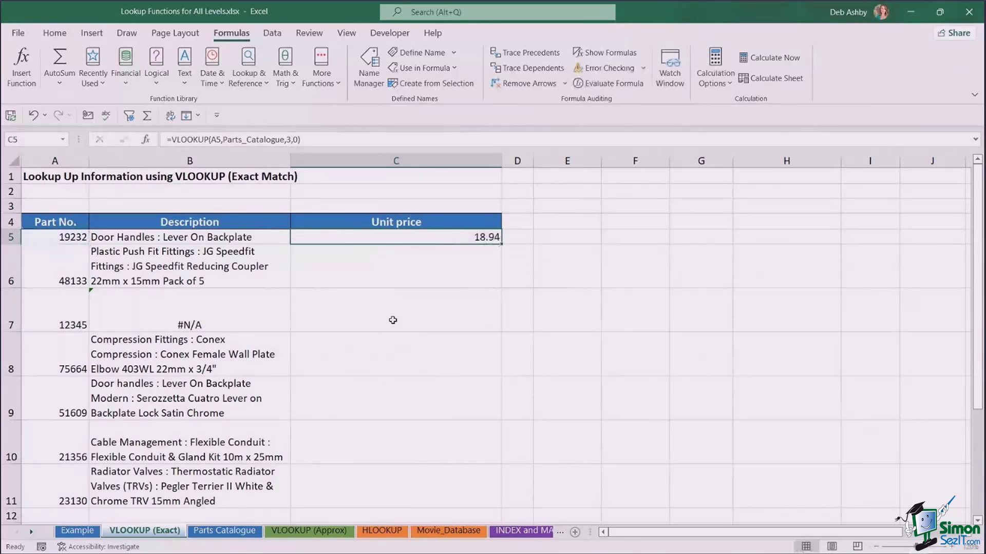
Fill the unit price formula down to C11 and inspect the part number, description and price cells in row 7.
{"action": "double_click", "coordinate": [501, 245]}
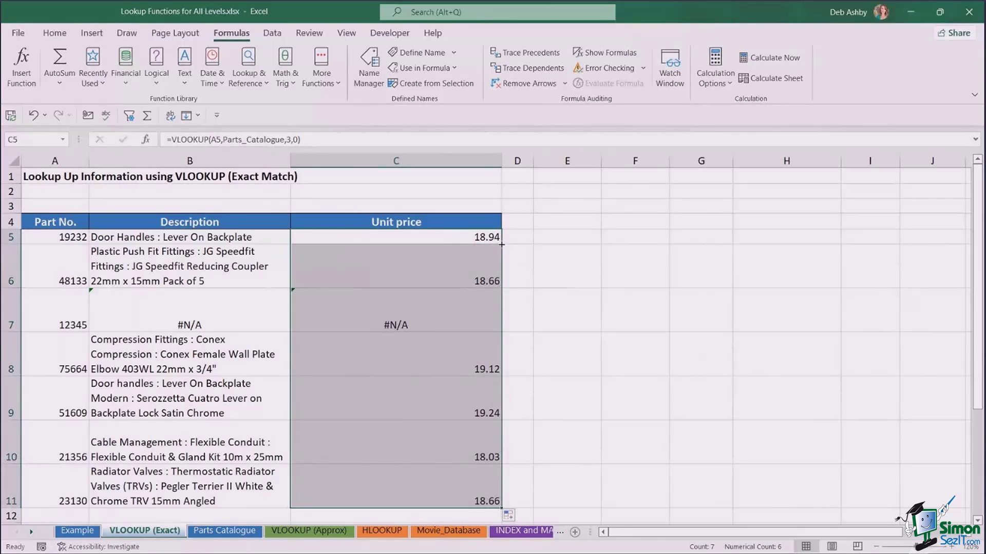
{"action": "left_click", "coordinate": [417, 238]}
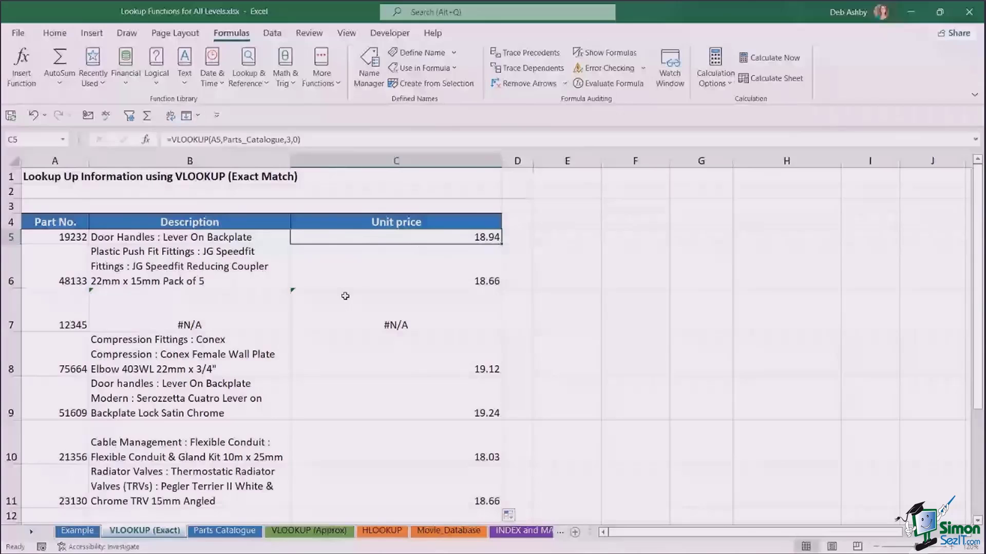
{"action": "left_click", "coordinate": [345, 296]}
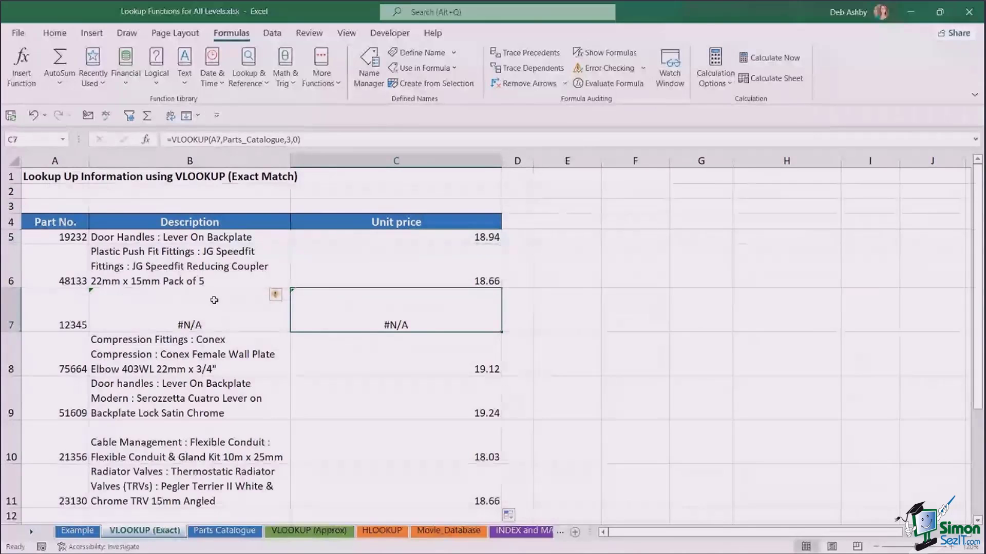
{"action": "left_click", "coordinate": [168, 305]}
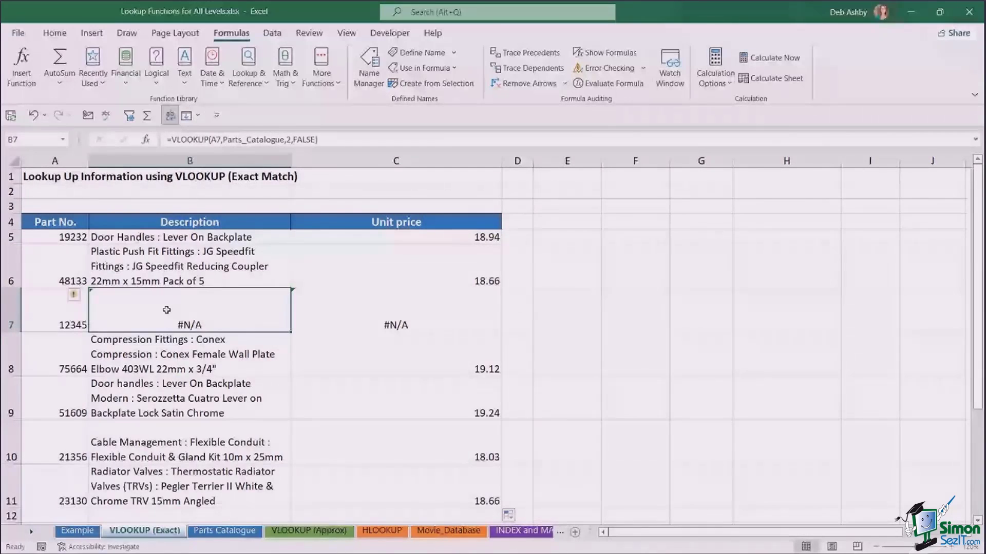
{"action": "left_click", "coordinate": [352, 310]}
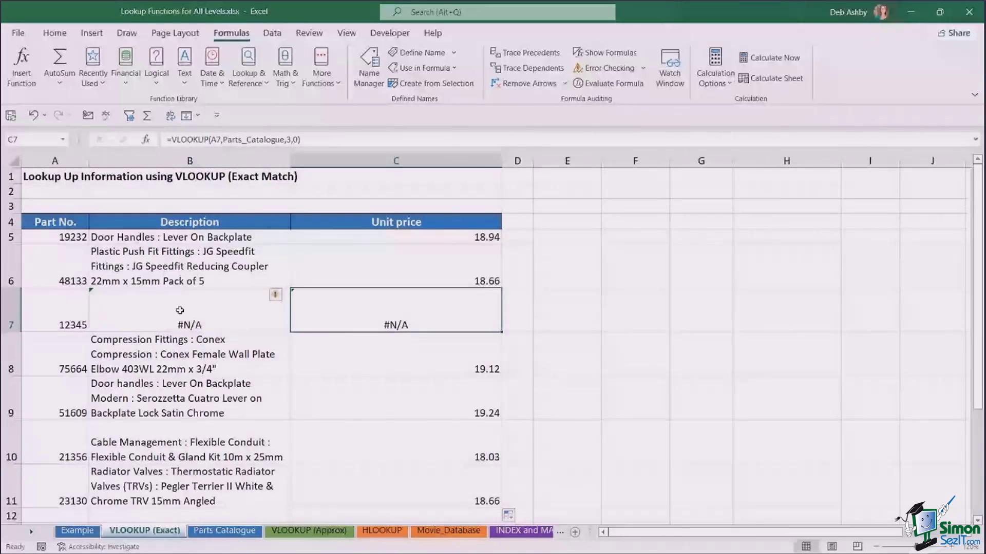
{"action": "left_click", "coordinate": [60, 316]}
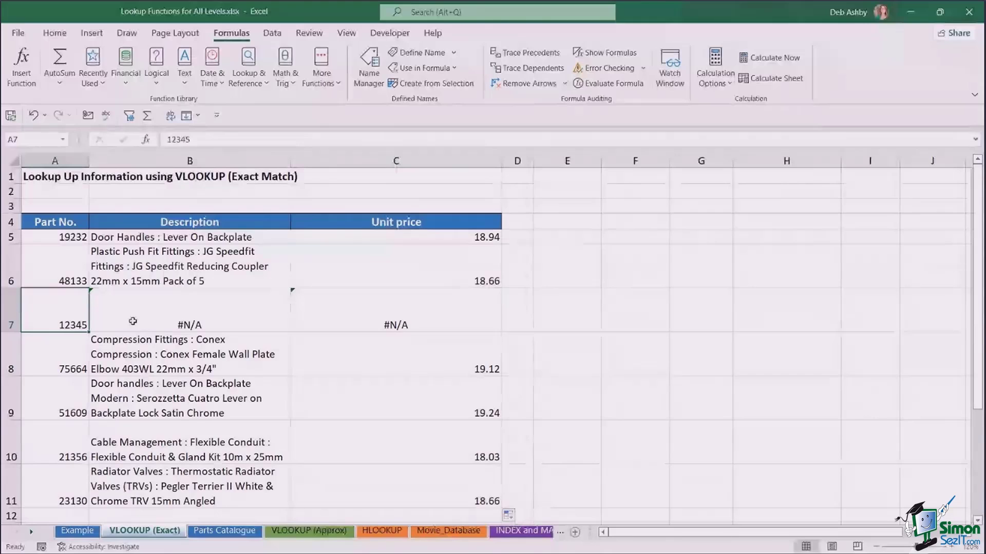
Search the Parts Catalogue sheet for part number 12345.
{"action": "left_click", "coordinate": [222, 534]}
{"action": "left_click", "coordinate": [67, 297]}
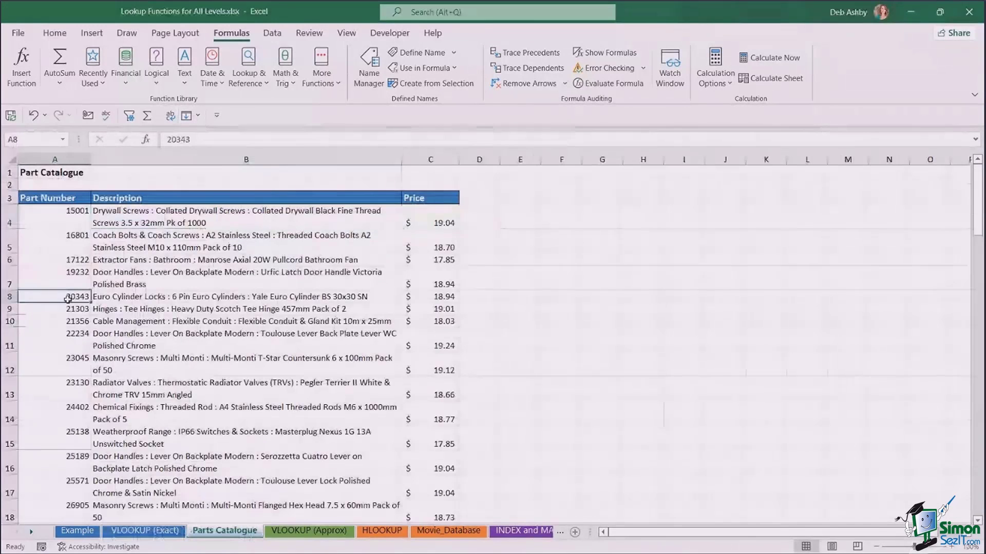
{"action": "key", "text": "ctrl+f"}
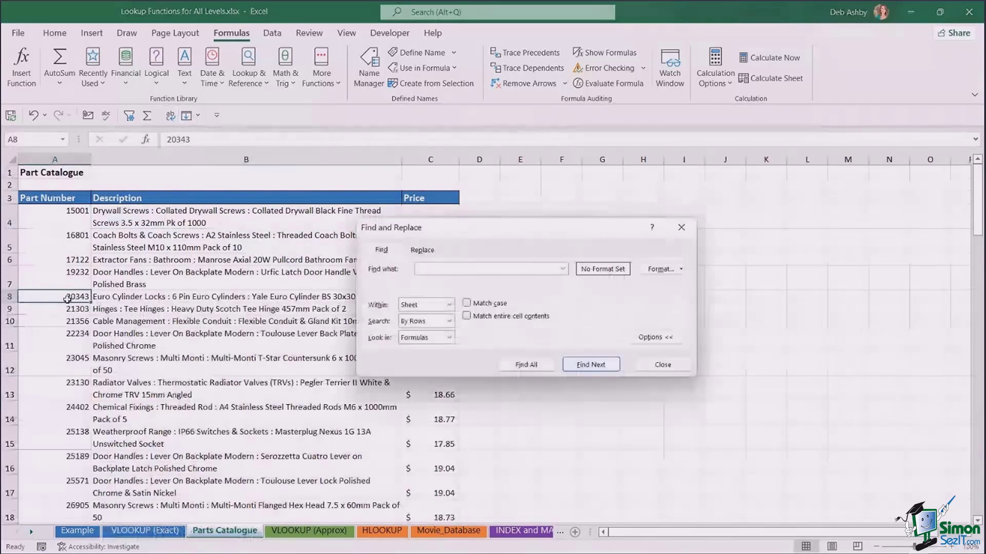
{"action": "type", "text": "12345"}
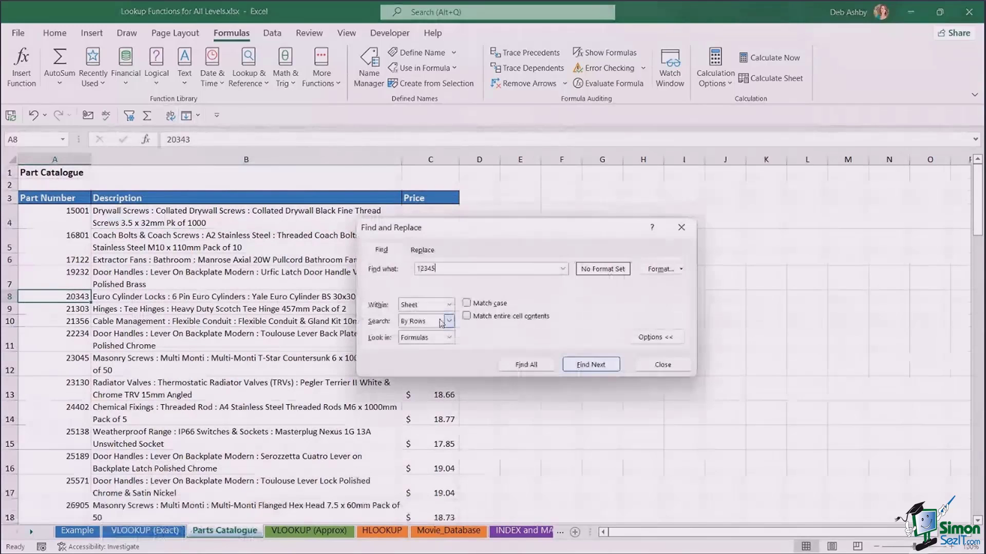
{"action": "left_click", "coordinate": [611, 366]}
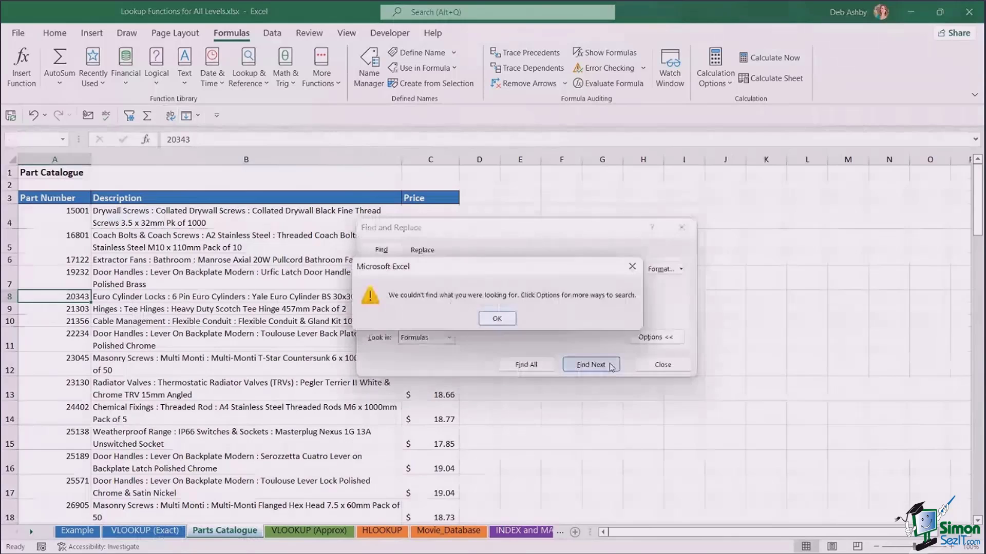
{"action": "key", "text": "Return"}
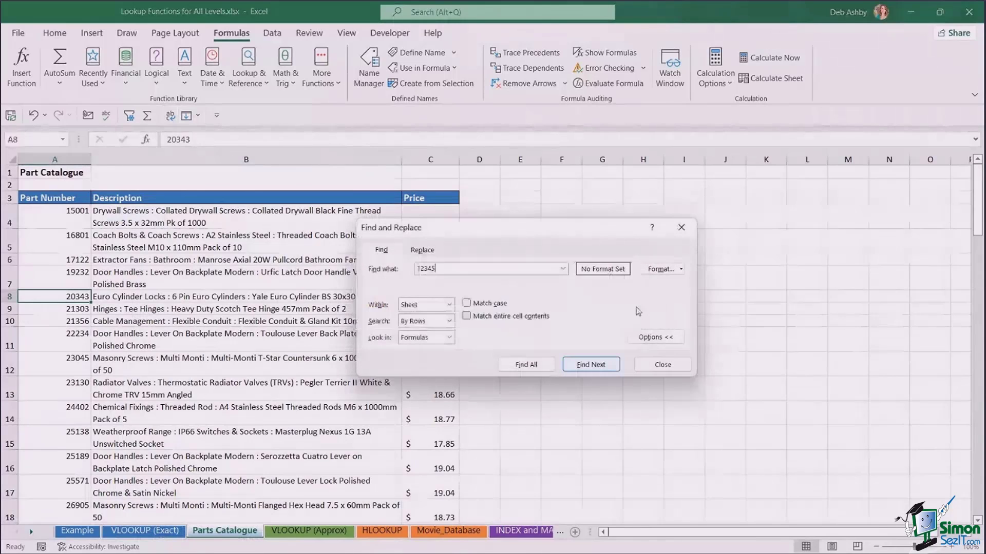
Close the search, return to the VLOOKUP (Exact) sheet and examine the description and unit price formulas in B7 and C7.
{"action": "left_click", "coordinate": [662, 364]}
{"action": "left_click", "coordinate": [145, 530]}
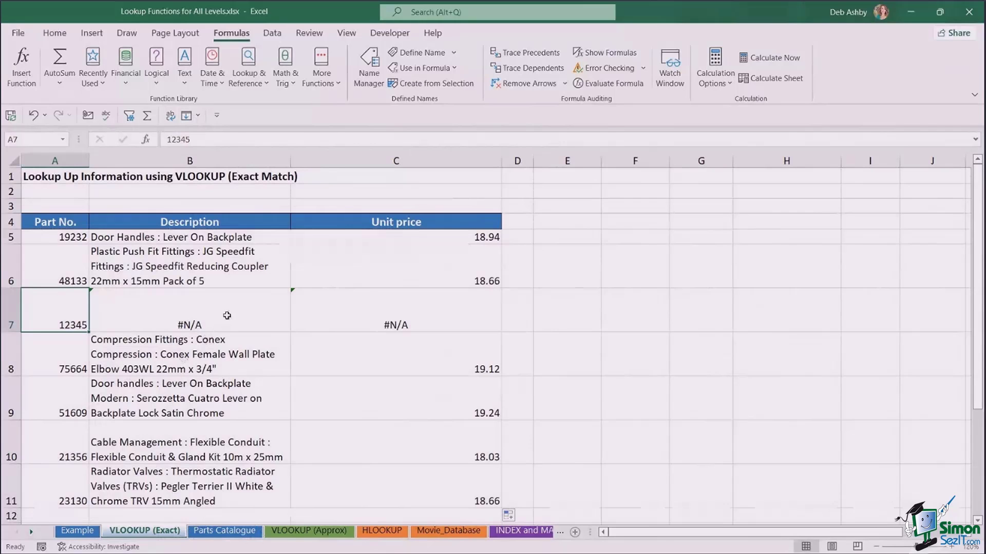
{"action": "left_click", "coordinate": [283, 314]}
{"action": "left_click", "coordinate": [357, 316]}
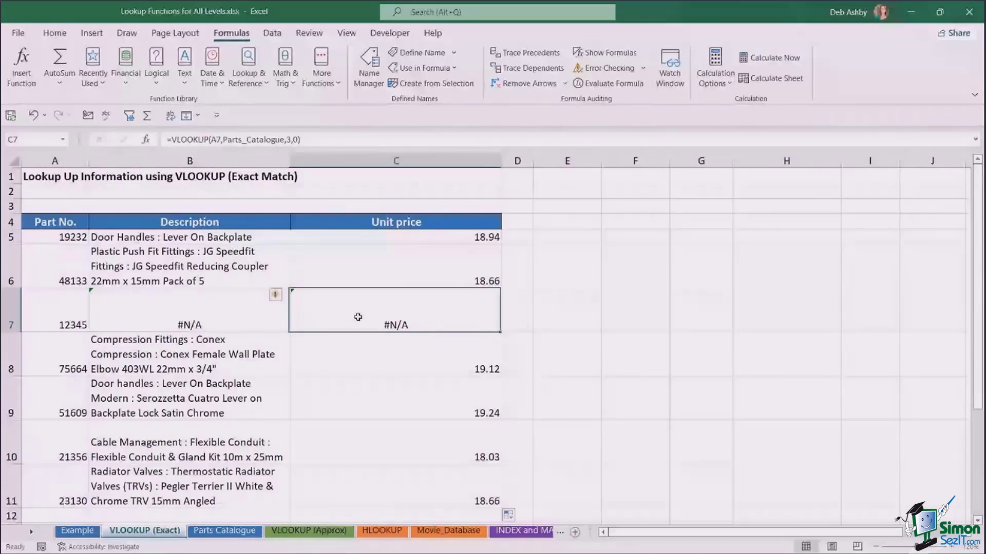
{"action": "left_click", "coordinate": [185, 319]}
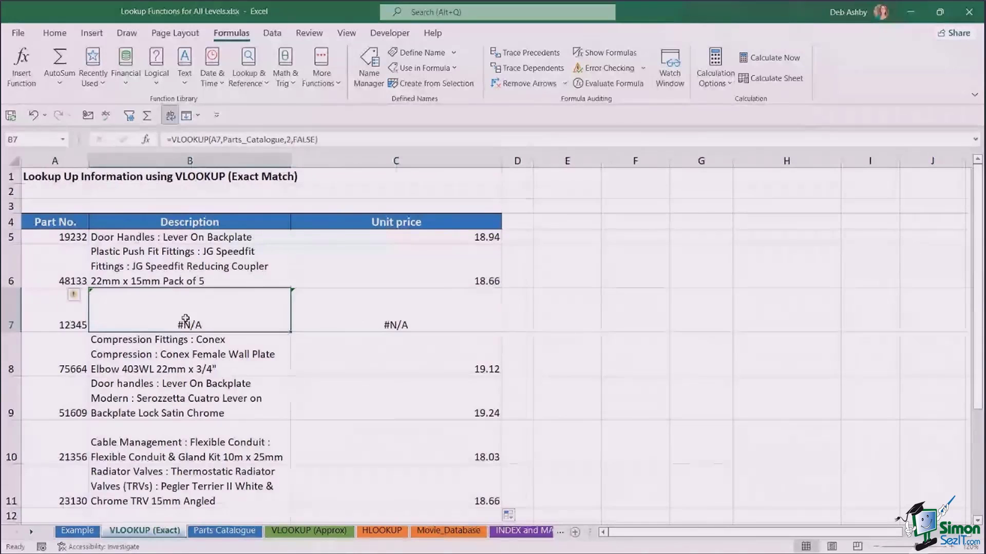
{"action": "left_click", "coordinate": [337, 320]}
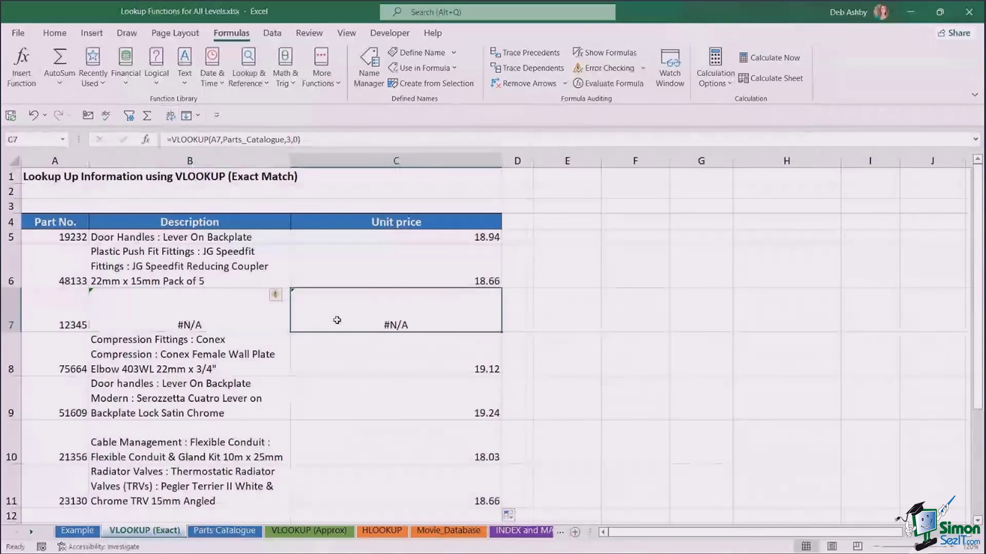
{"action": "key", "text": "Left"}
{"action": "left_click", "coordinate": [341, 316]}
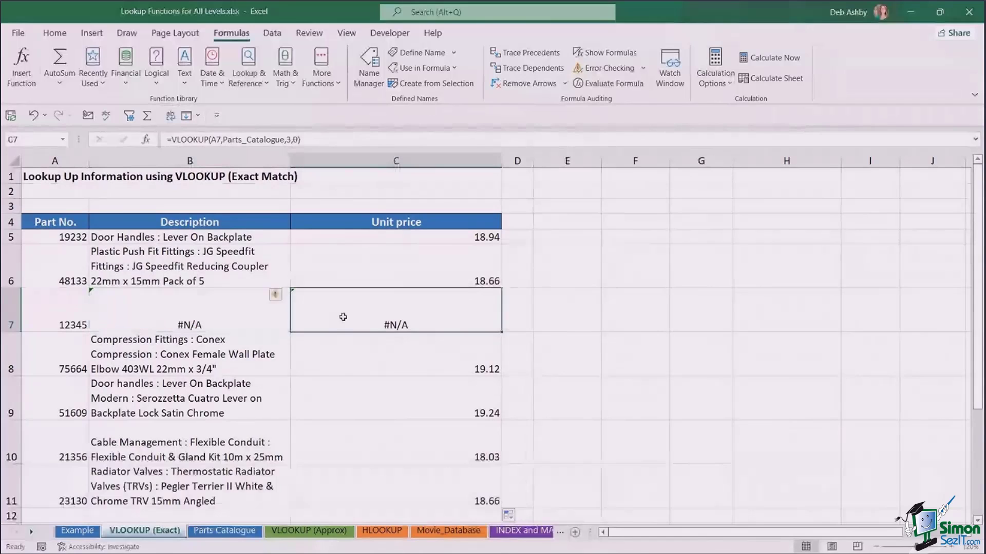
{"action": "left_click", "coordinate": [163, 317]}
{"action": "left_click", "coordinate": [334, 319]}
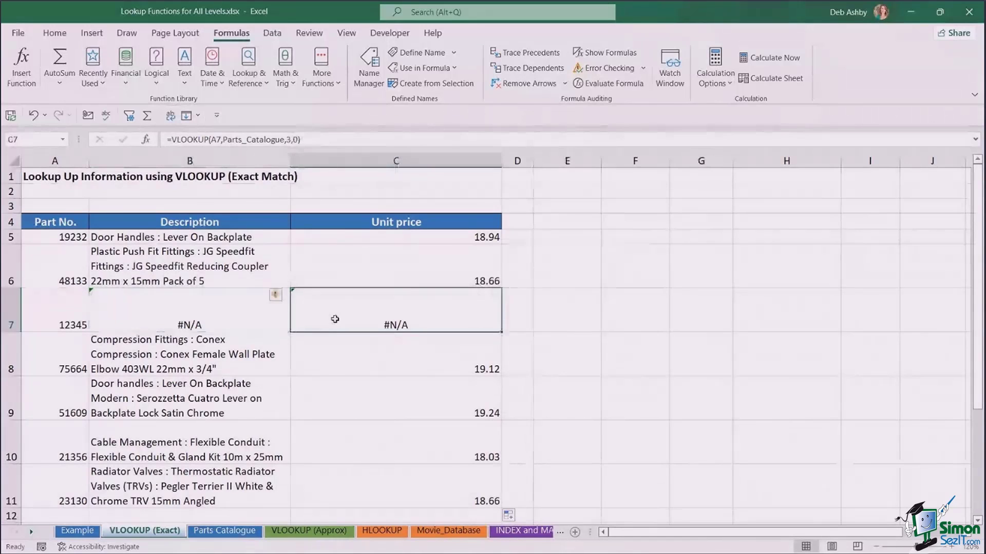
{"action": "left_click", "coordinate": [206, 319]}
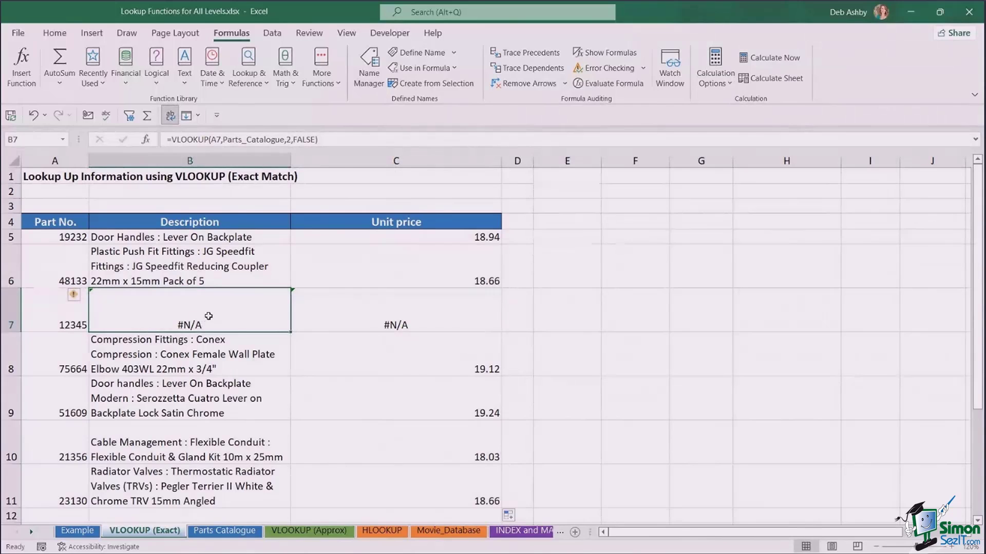
Wrap the B5 VLOOKUP formula in IFNA with "Part Not Found" as the value for missing matches.
{"action": "left_click", "coordinate": [188, 238]}
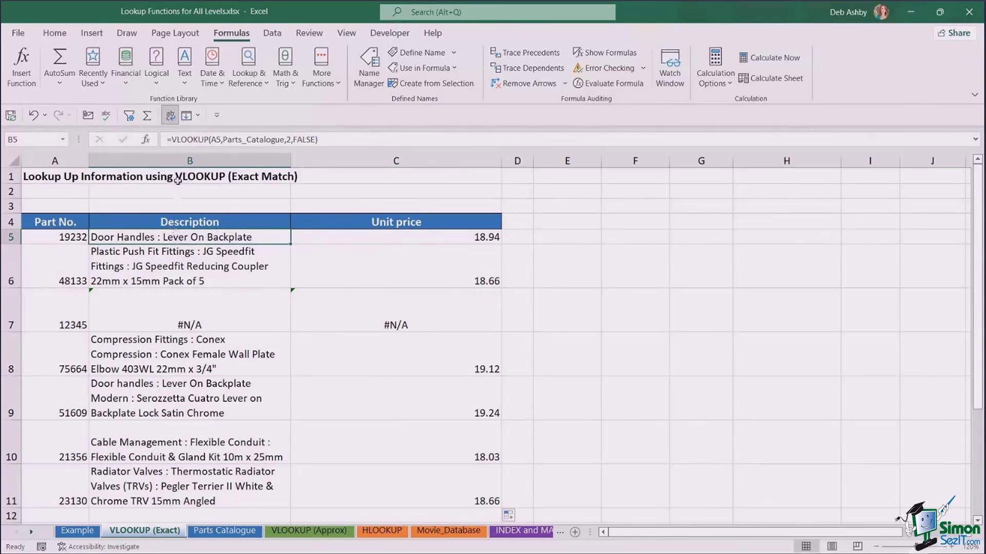
{"action": "left_click", "coordinate": [172, 139]}
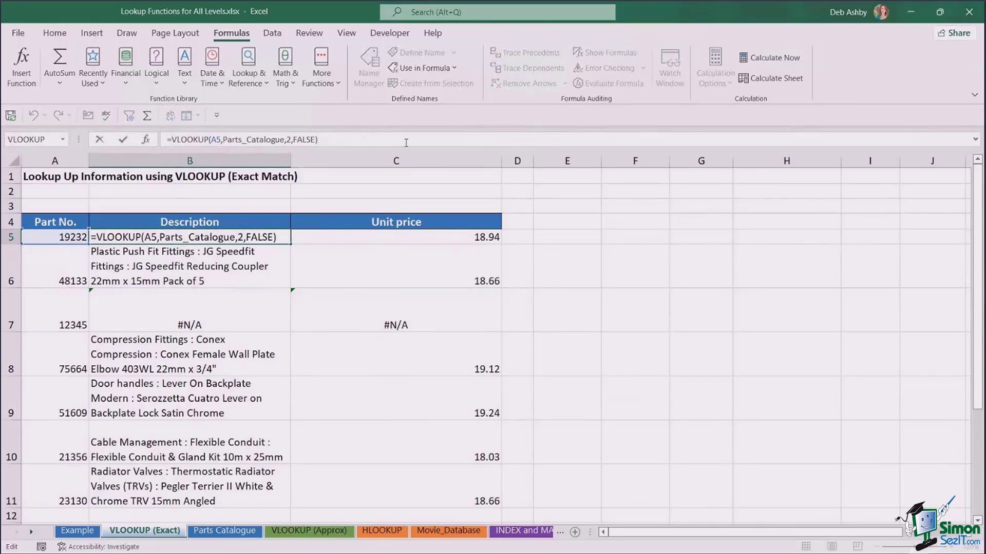
{"action": "type", "text": "IFNA"}
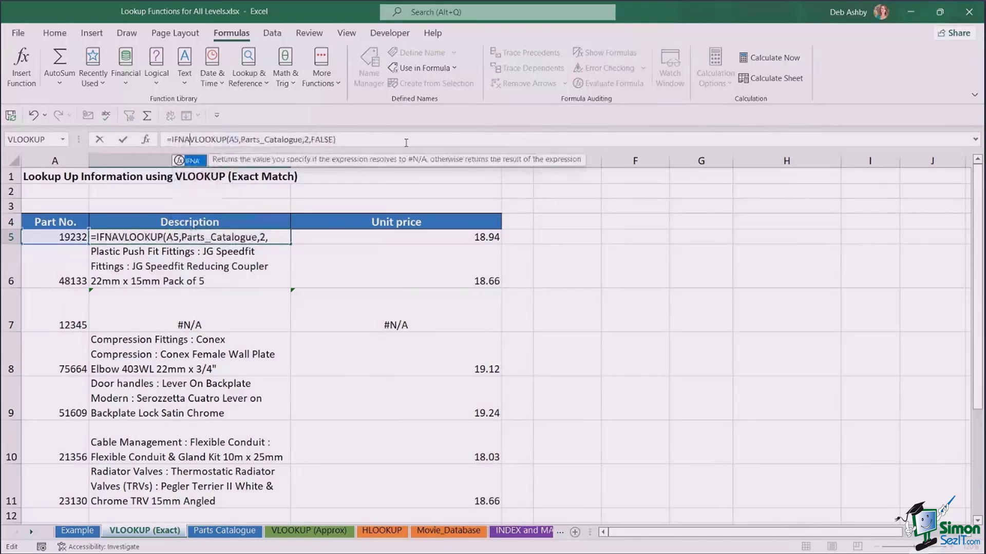
{"action": "type", "text": "("}
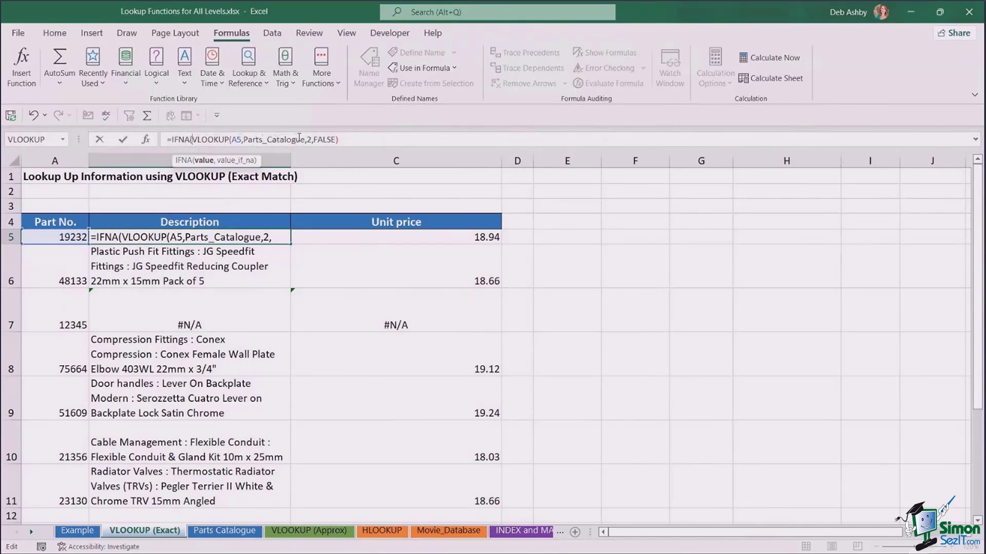
{"action": "left_click", "coordinate": [350, 139]}
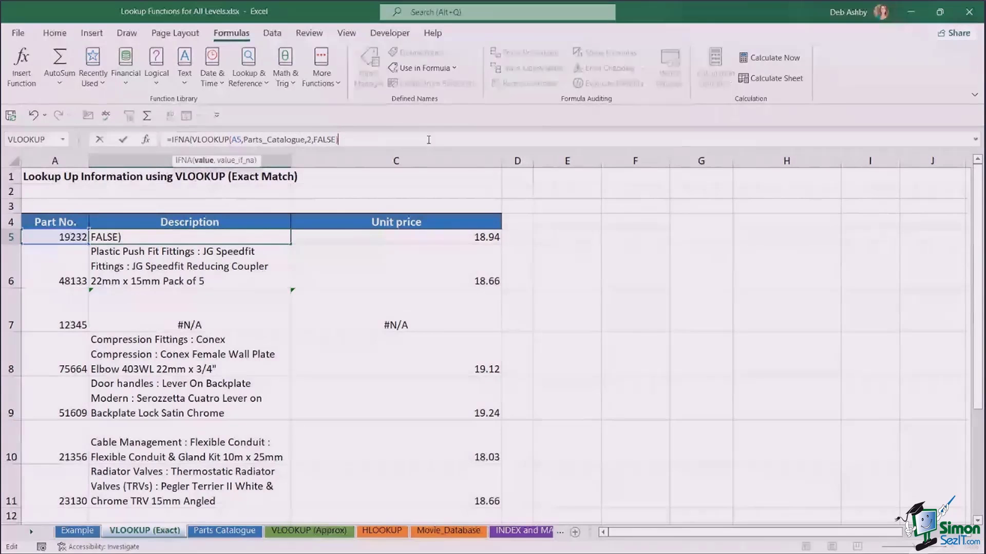
{"action": "type", "text": ","}
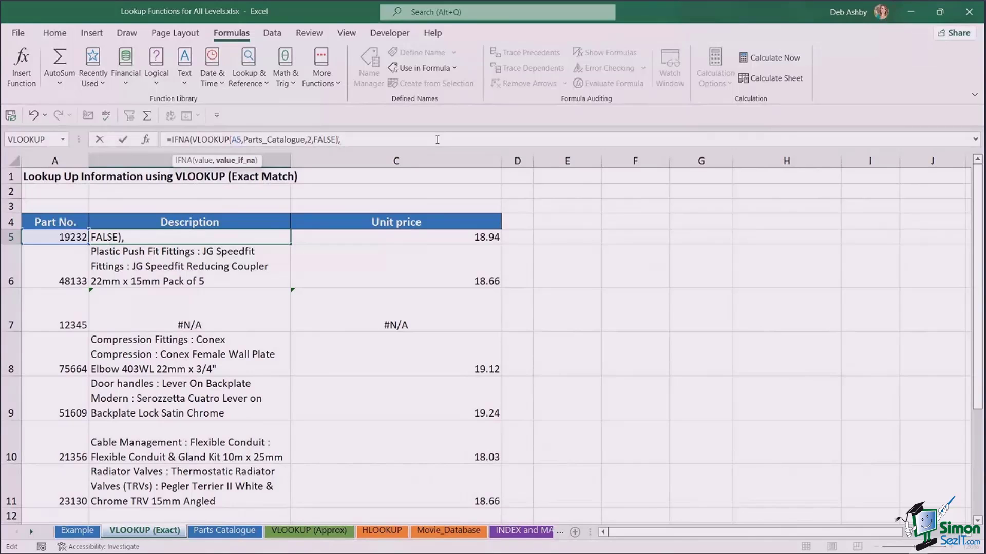
{"action": "type", "text": "\"Part Not Fo"}
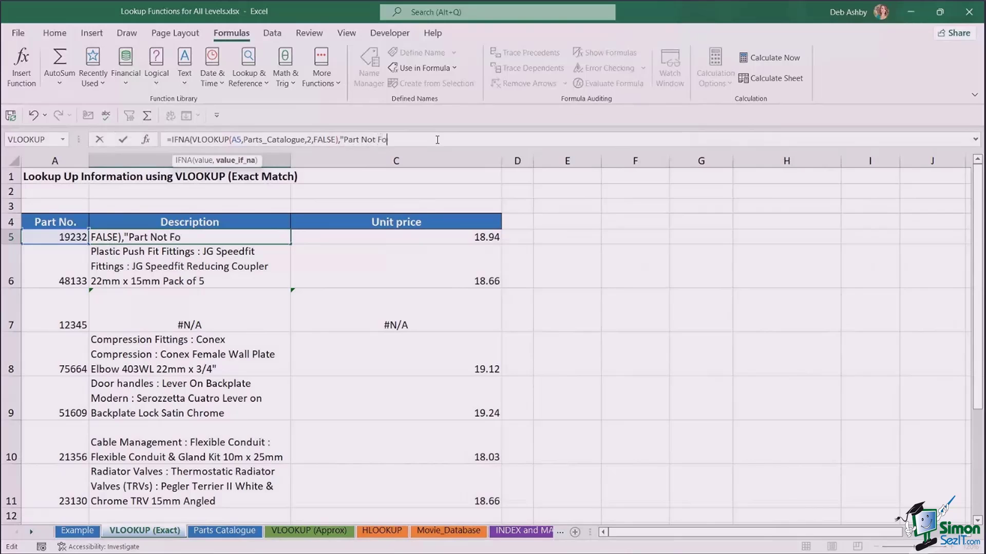
{"action": "type", "text": "und\""}
{"action": "type", "text": ")"}
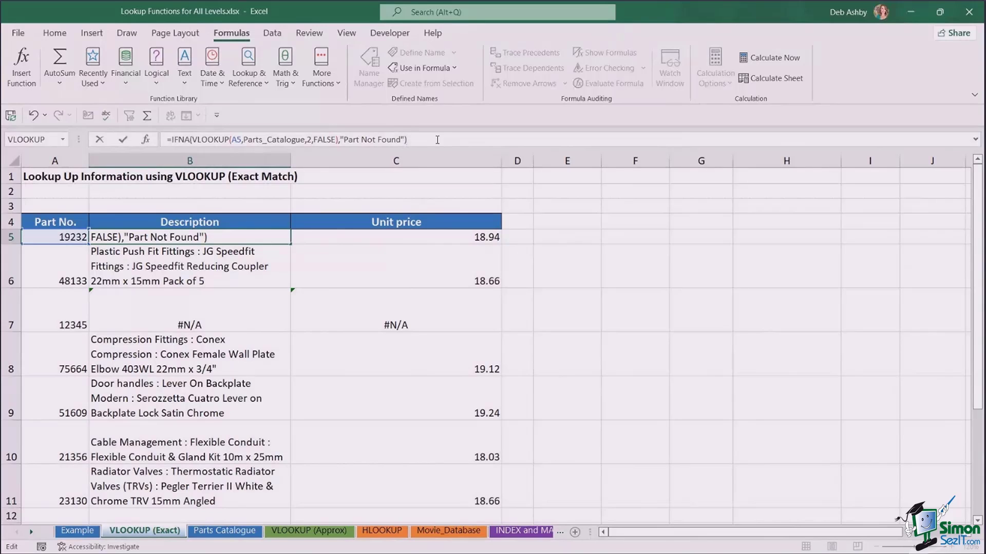
{"action": "key", "text": "ctrl+Return"}
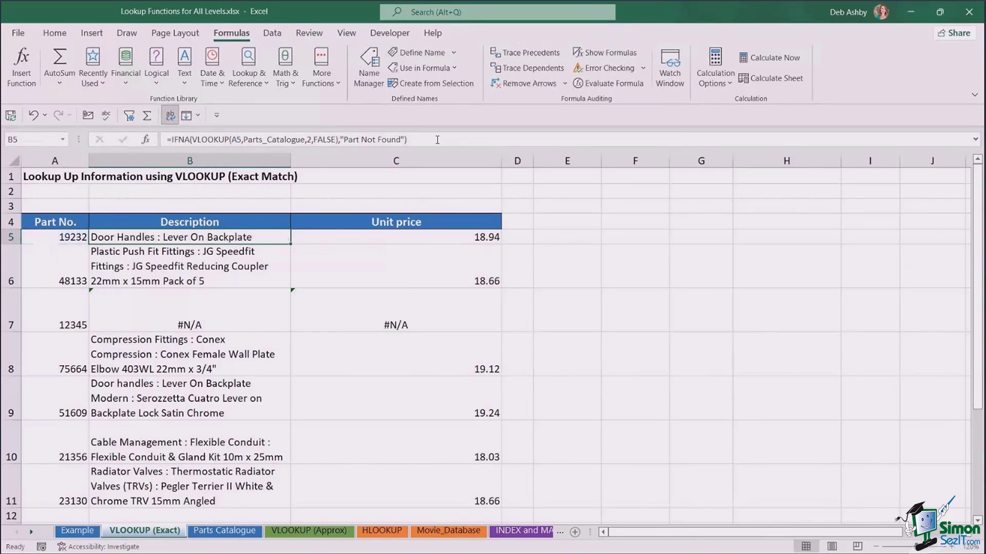
Fill the B5 description formula down to B11 and check the description and unit price cells in row 7.
{"action": "double_click", "coordinate": [290, 243]}
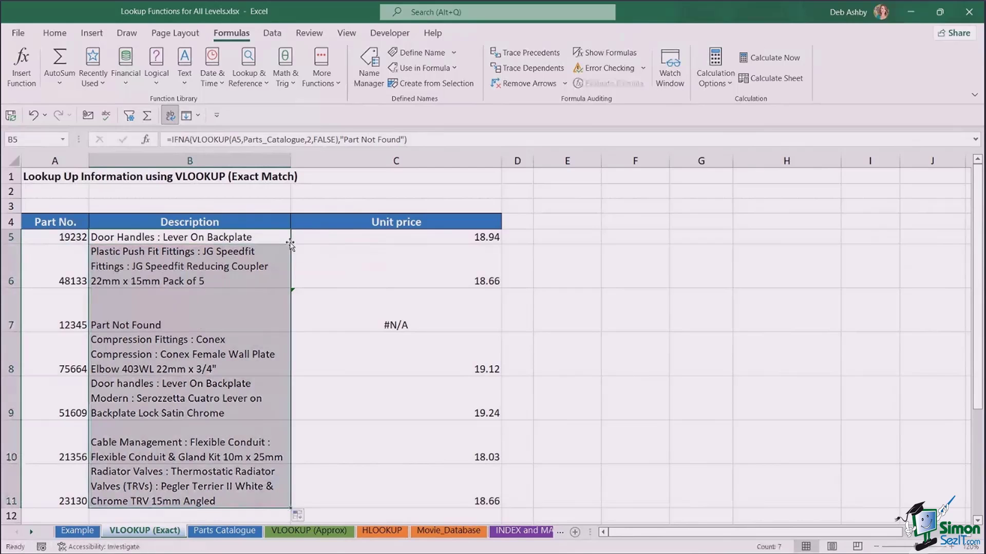
{"action": "left_click", "coordinate": [144, 321]}
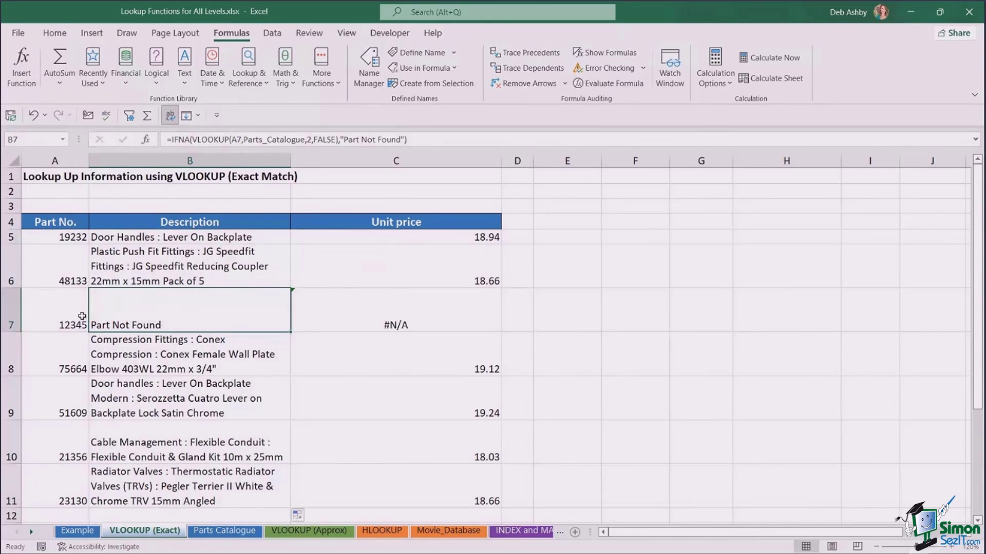
{"action": "left_click", "coordinate": [380, 315]}
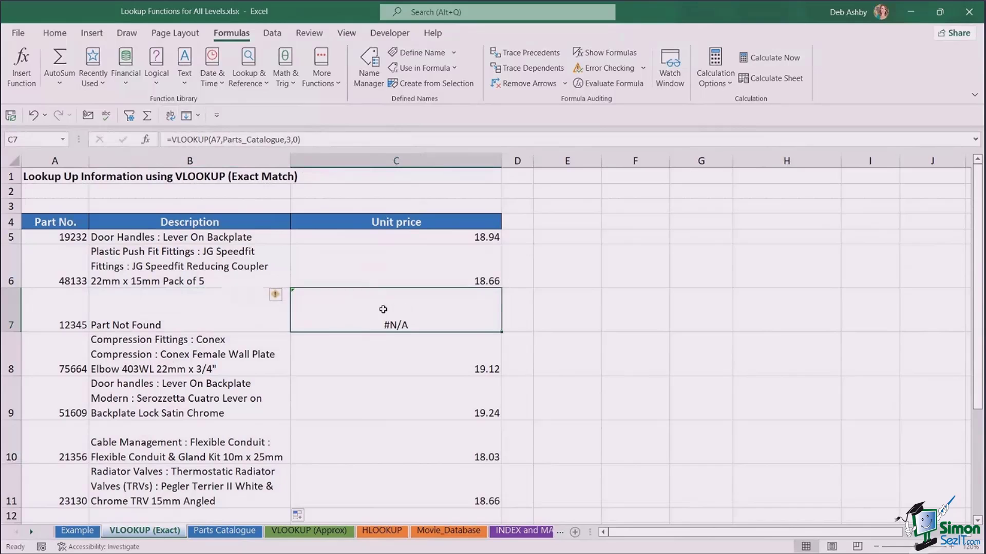
Wrap the C5 unit price VLOOKUP in IFNA with "Price Not Found" as the value for missing matches.
{"action": "left_click", "coordinate": [382, 237]}
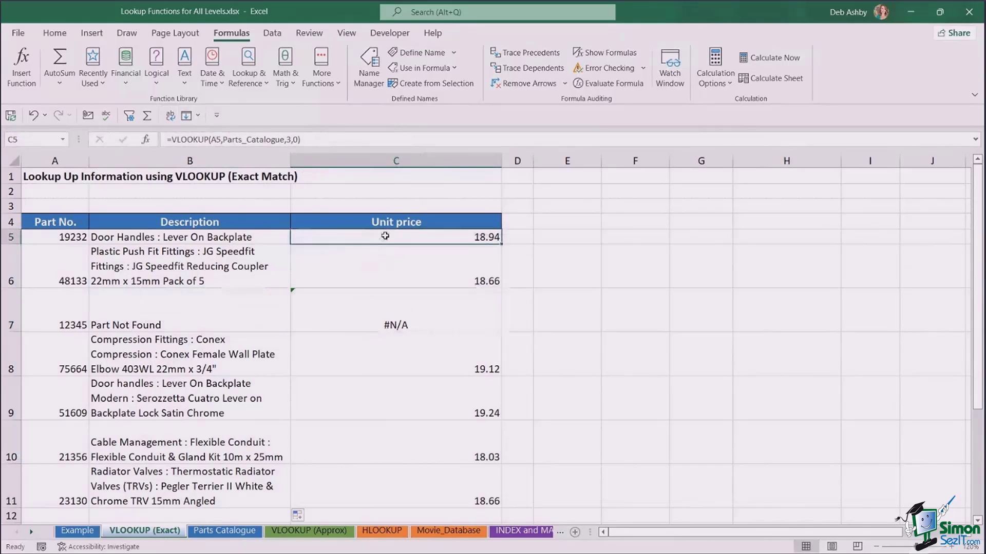
{"action": "left_click", "coordinate": [175, 142]}
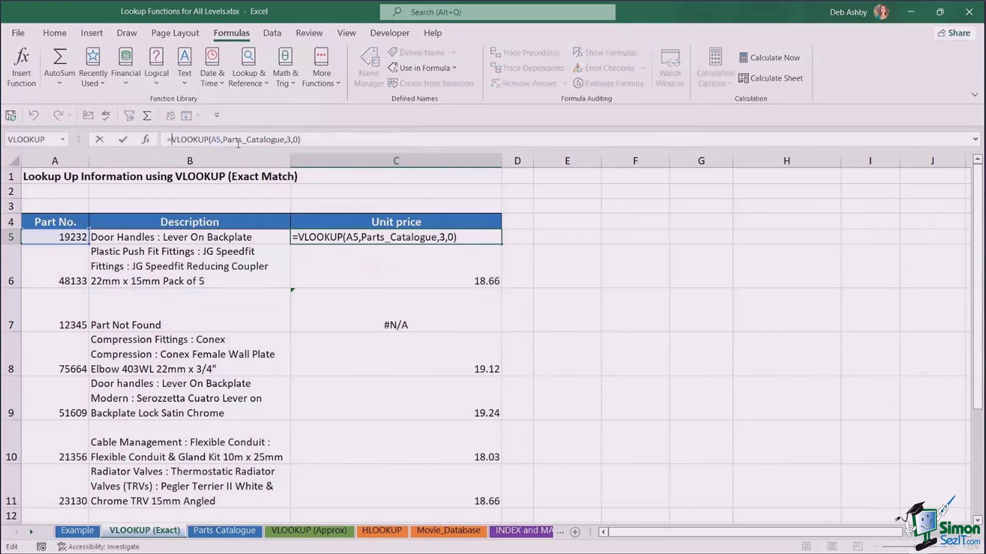
{"action": "type", "text": "IFNA("}
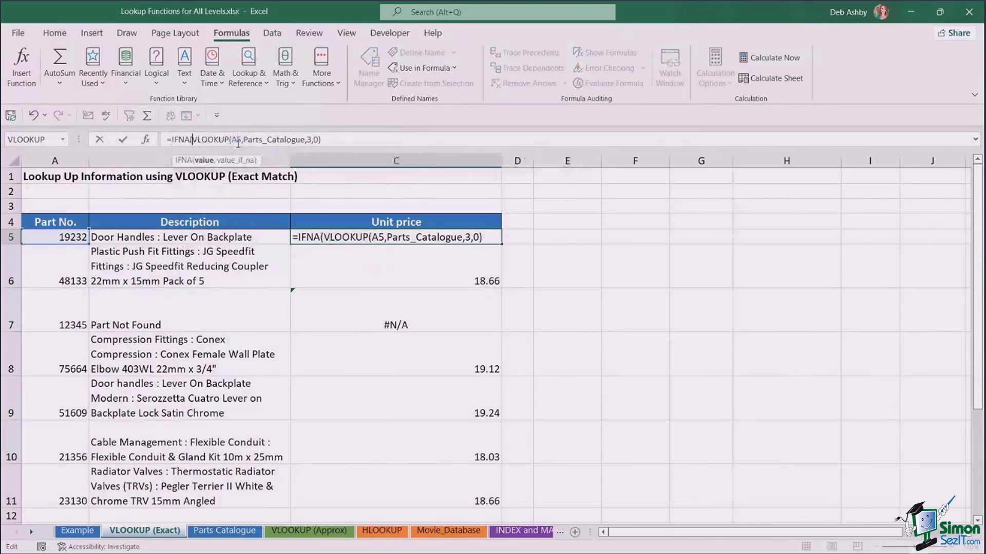
{"action": "left_click", "coordinate": [334, 143]}
{"action": "type", "text": ","}
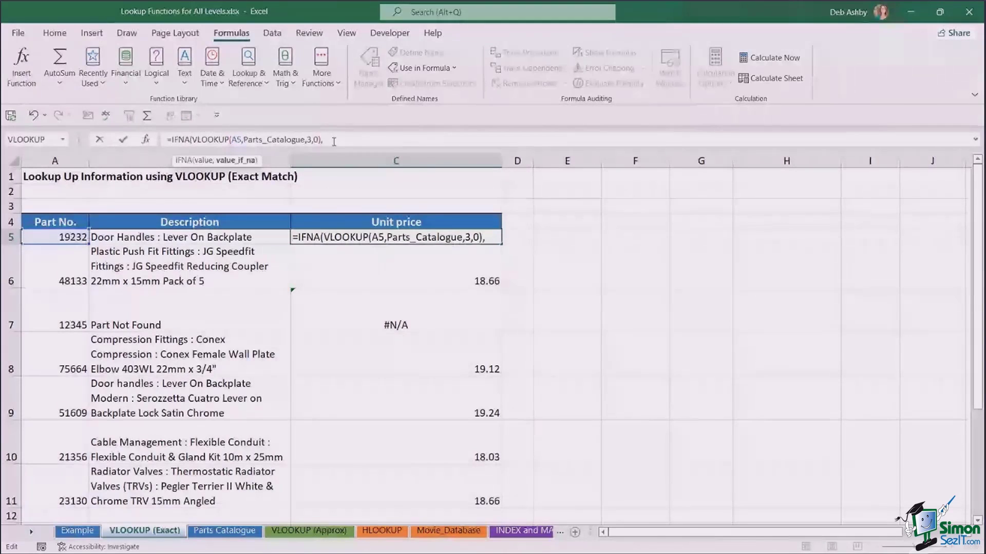
{"action": "type", "text": "\""}
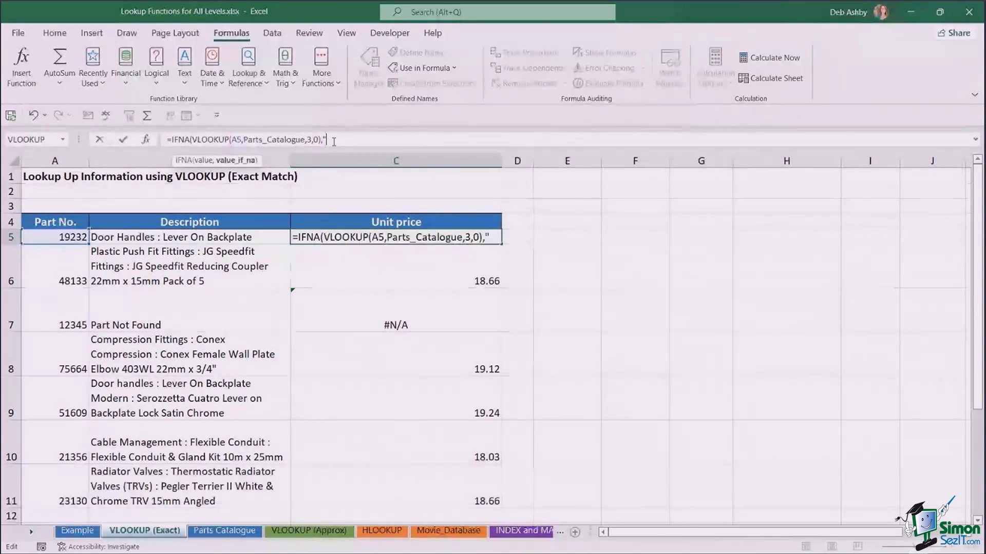
{"action": "type", "text": "Price Not "}
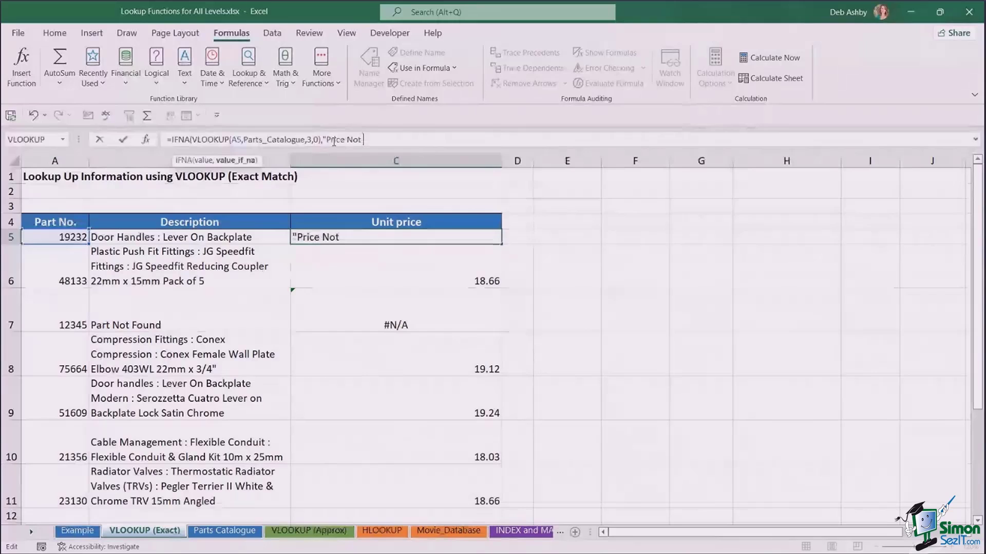
{"action": "type", "text": "Found"}
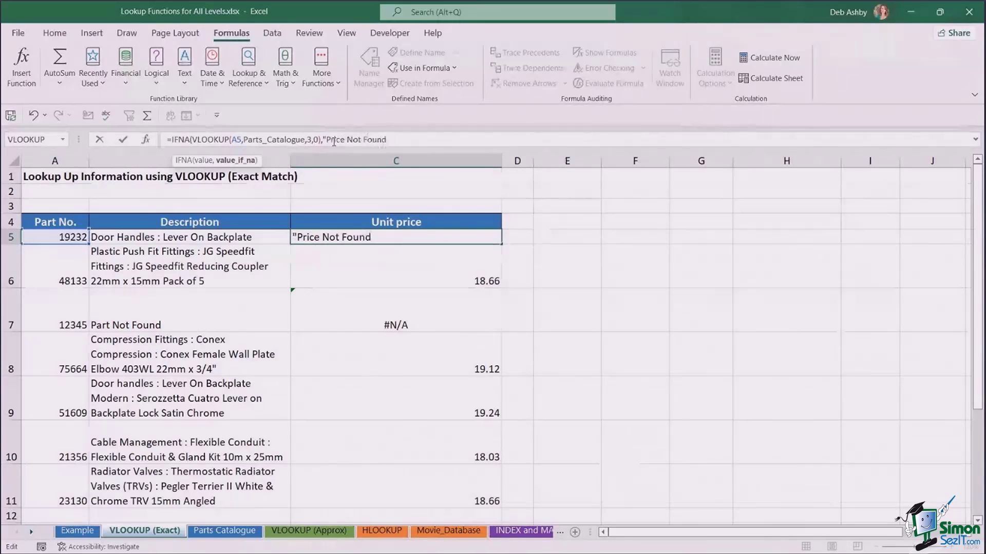
{"action": "type", "text": "\")"}
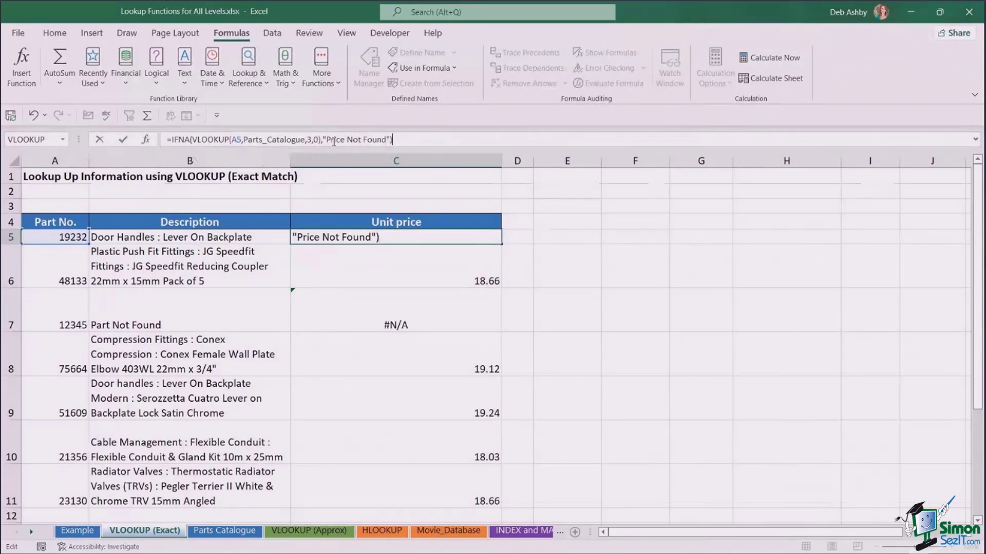
{"action": "key", "text": "ctrl+Return"}
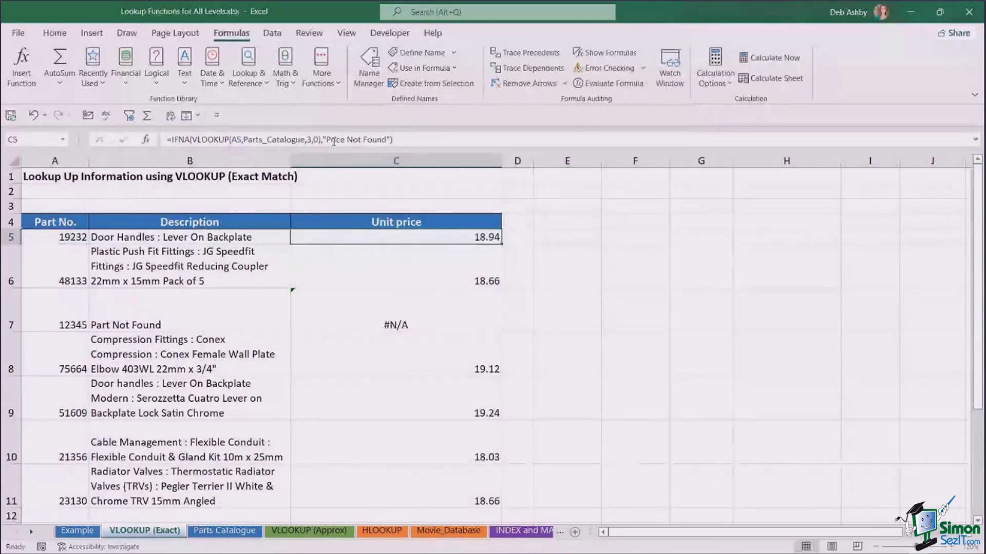
Fill the C5 unit price formula down to C11 and compare the formulas in C7 and C5.
{"action": "double_click", "coordinate": [501, 242]}
{"action": "left_click", "coordinate": [499, 324]}
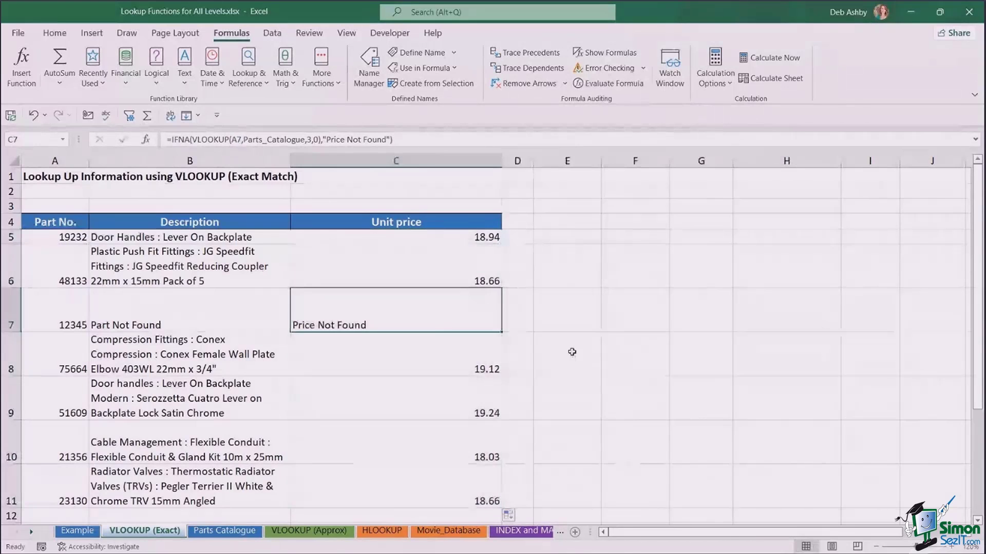
{"action": "left_click", "coordinate": [431, 238]}
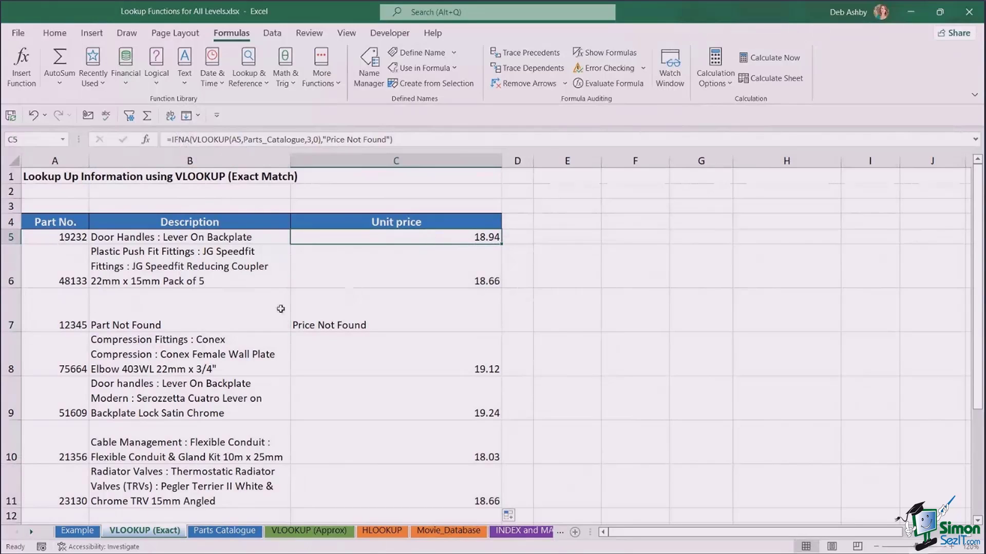
{"action": "left_click", "coordinate": [341, 311]}
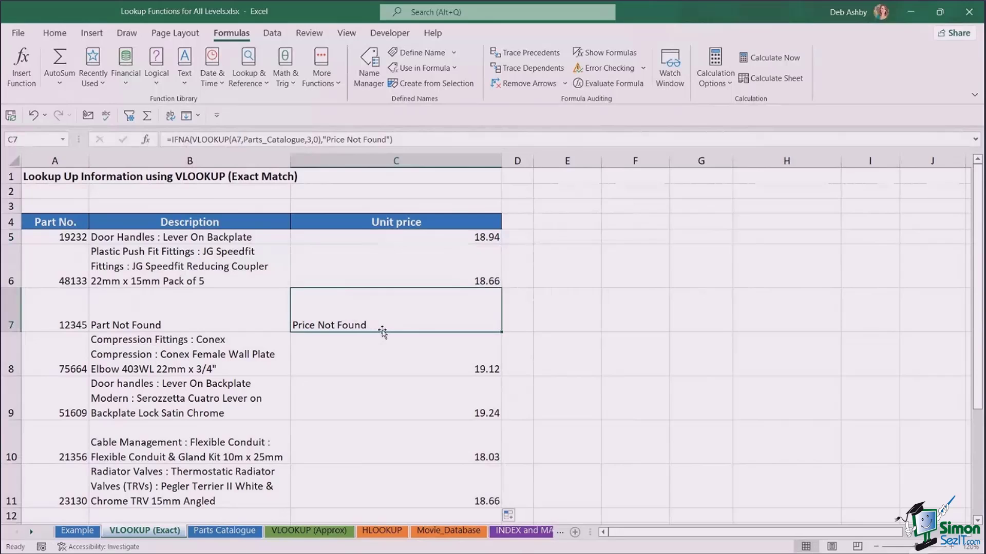
{"action": "left_click", "coordinate": [378, 236]}
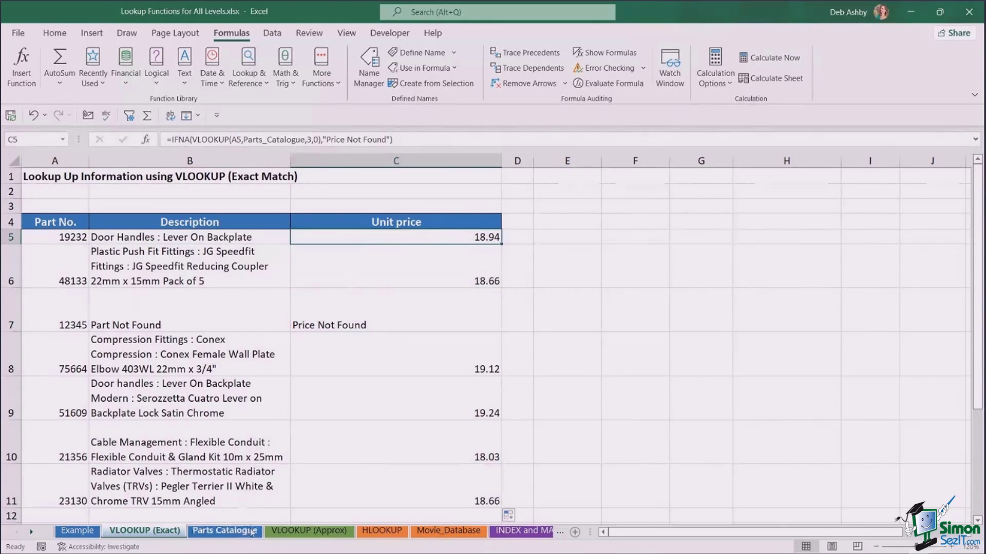
Open the VLOOKUP (Approx) sheet and examine the Low End, High End and Marginal Tax Rate columns of the tax table.
{"action": "left_click", "coordinate": [318, 532]}
{"action": "left_click", "coordinate": [319, 299]}
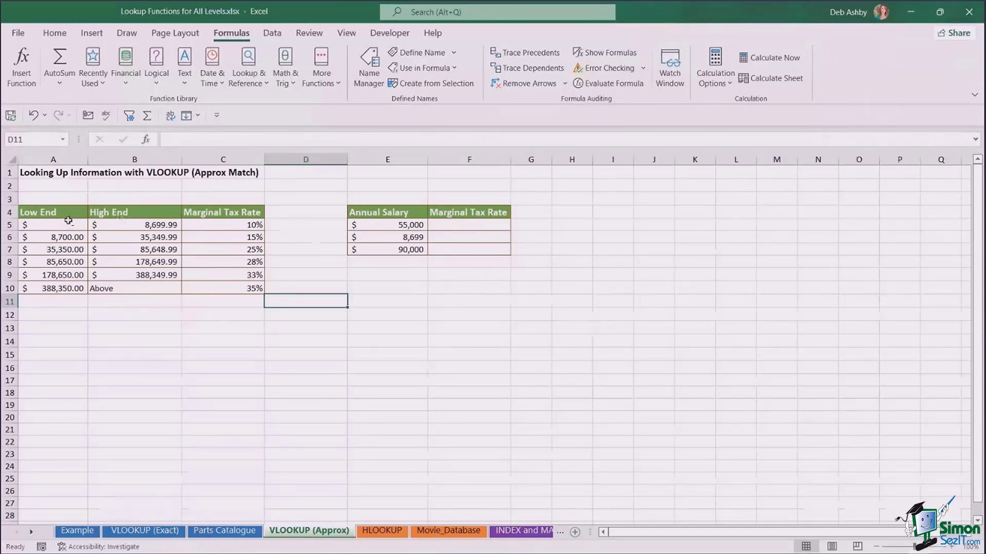
{"action": "left_click_drag", "start_coordinate": [55, 216], "coordinate": [148, 287]}
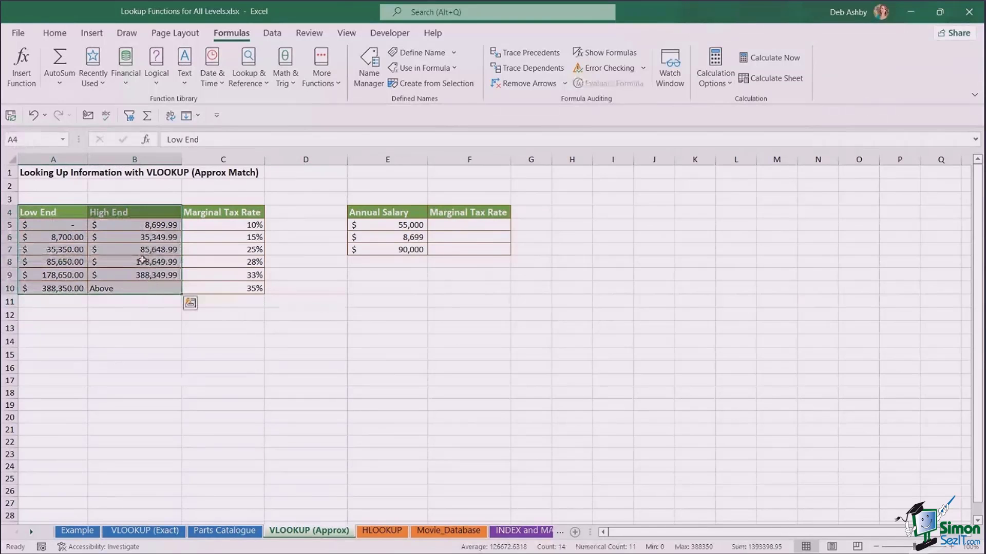
{"action": "left_click", "coordinate": [223, 216]}
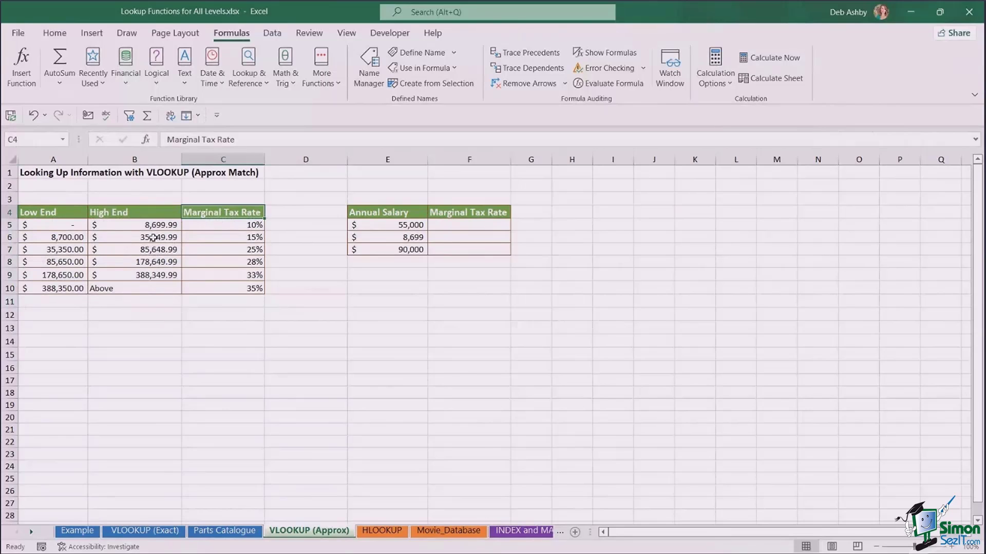
Examine the Annual Salary table, its empty Marginal Tax Rate column and the three salaries in E5:E7.
{"action": "left_click", "coordinate": [419, 212]}
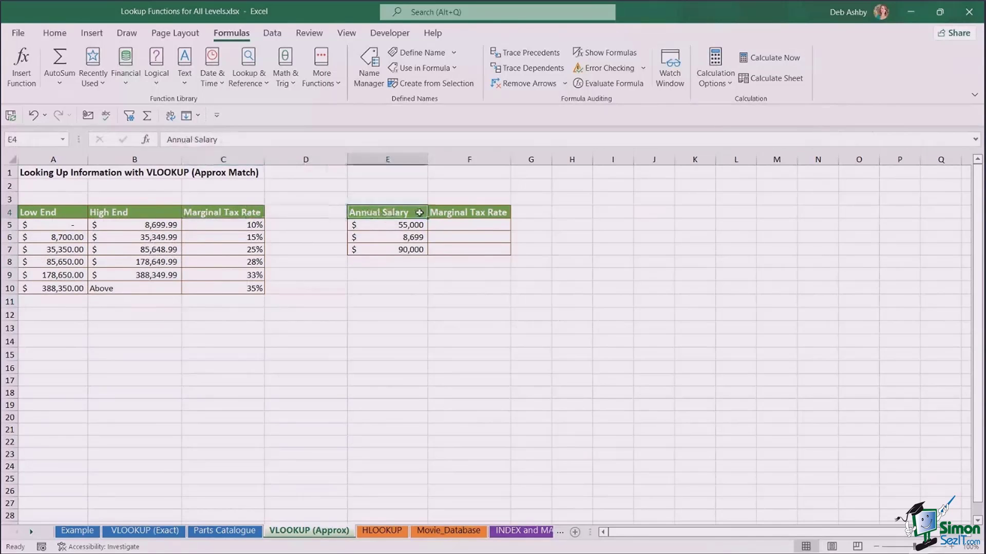
{"action": "left_click_drag", "start_coordinate": [419, 213], "coordinate": [467, 251]}
{"action": "left_click", "coordinate": [689, 282]}
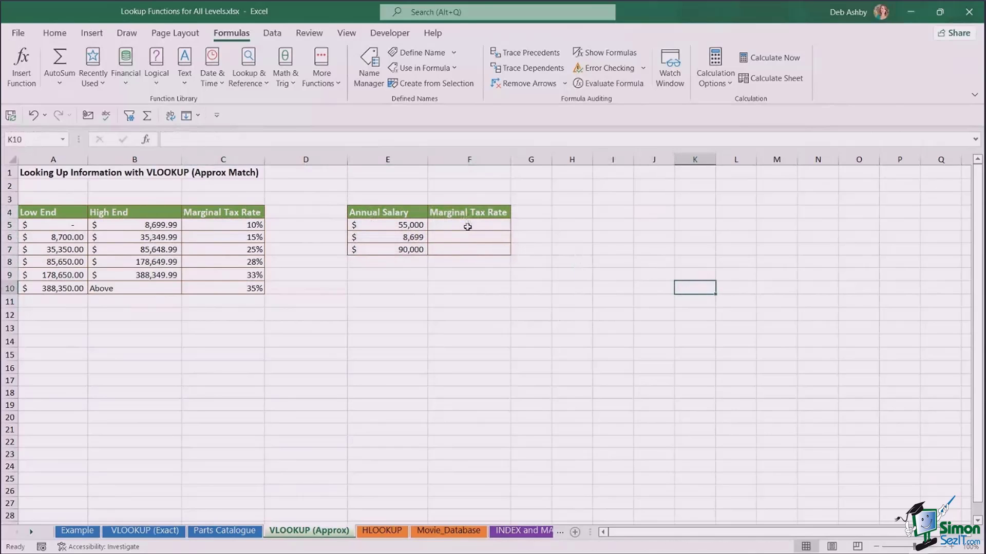
{"action": "left_click", "coordinate": [467, 226]}
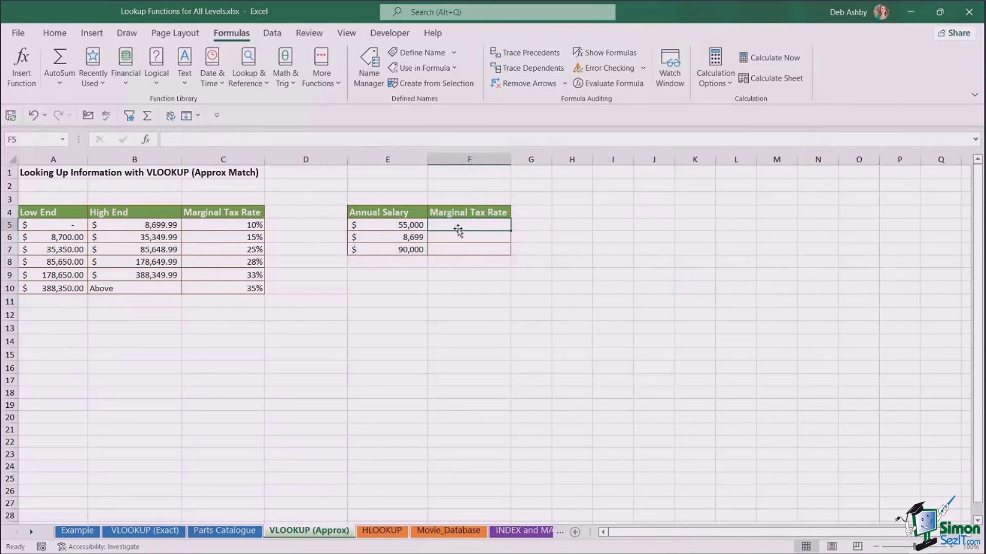
{"action": "left_click", "coordinate": [396, 226]}
{"action": "left_click", "coordinate": [394, 240]}
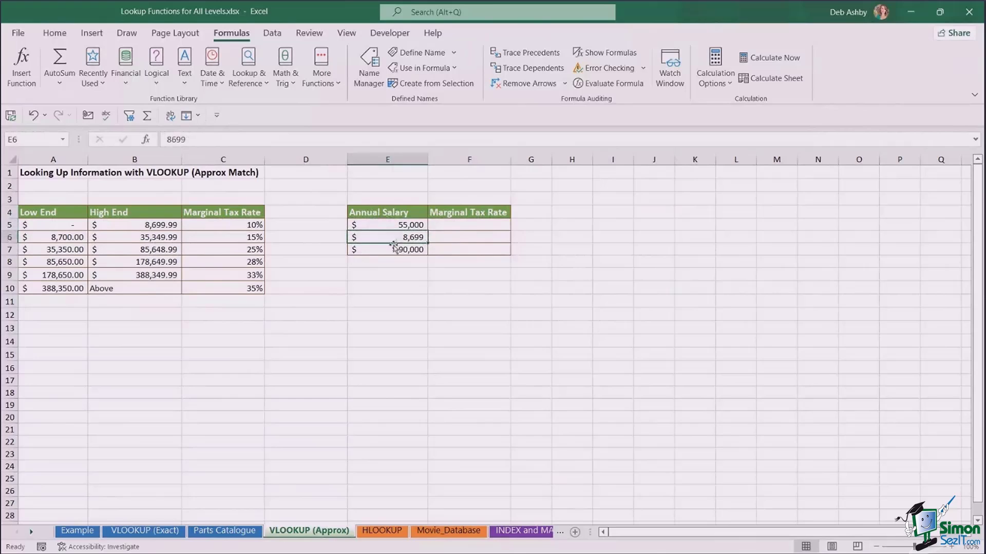
{"action": "left_click", "coordinate": [400, 249]}
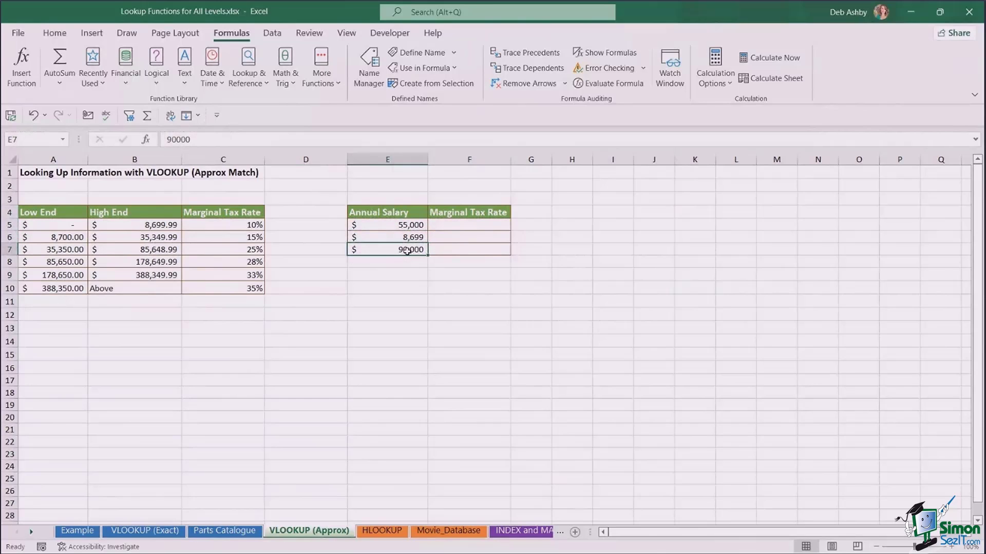
{"action": "left_click", "coordinate": [401, 225]}
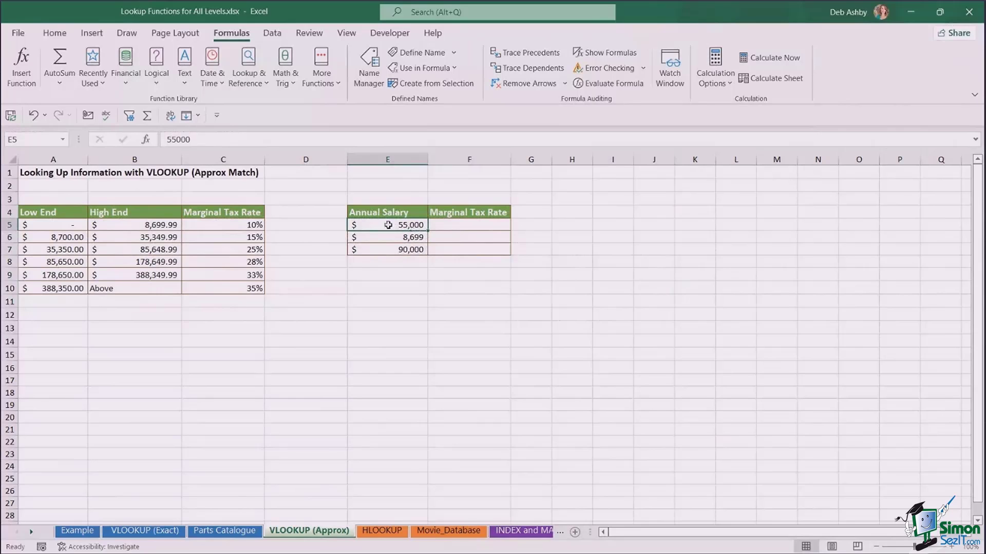
Compare the 55,000 salary with the Low End and High End bands and locate its matching tax table row.
{"action": "left_click_drag", "start_coordinate": [66, 225], "coordinate": [153, 275]}
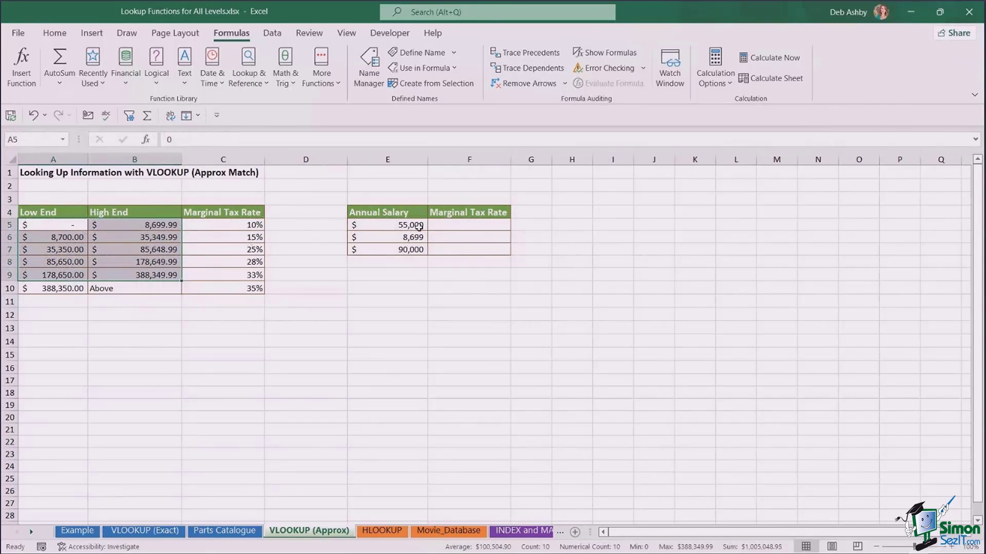
{"action": "left_click", "coordinate": [58, 250]}
{"action": "left_click_drag", "start_coordinate": [58, 250], "coordinate": [220, 249]}
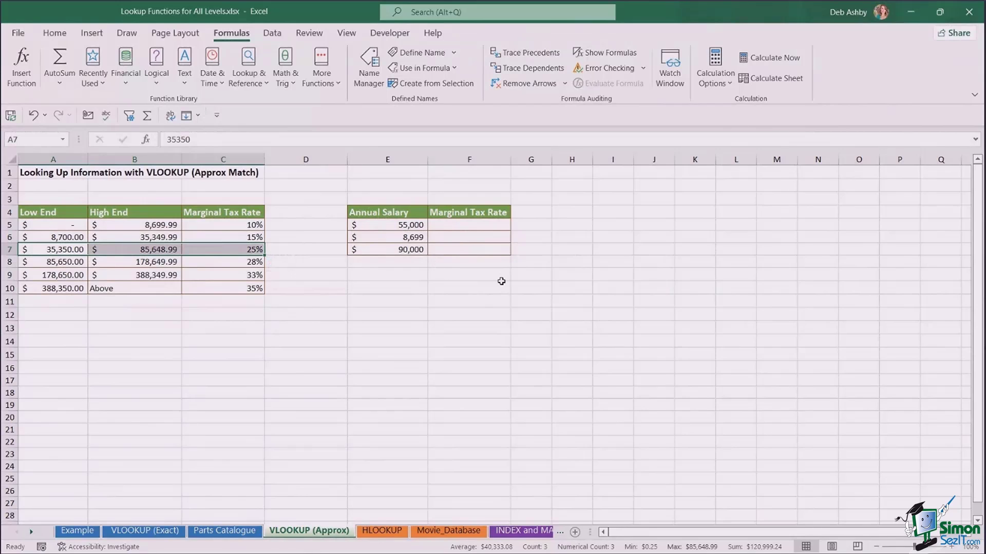
{"action": "left_click", "coordinate": [394, 288]}
Start a VLOOKUP formula in F5 with E5 as the lookup value and the absolute range $A$4:$C$10 as the table array.
{"action": "left_click", "coordinate": [474, 227]}
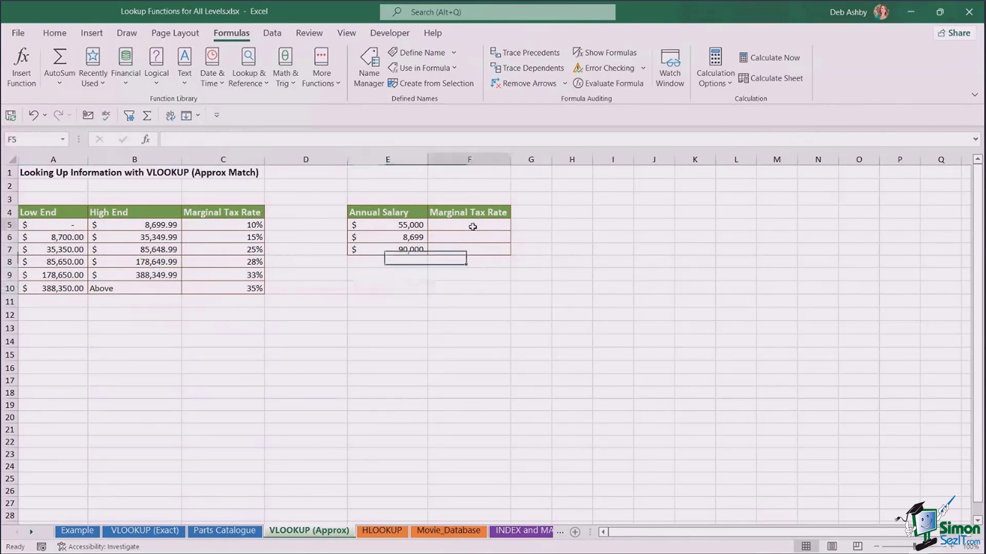
{"action": "type", "text": "=V"}
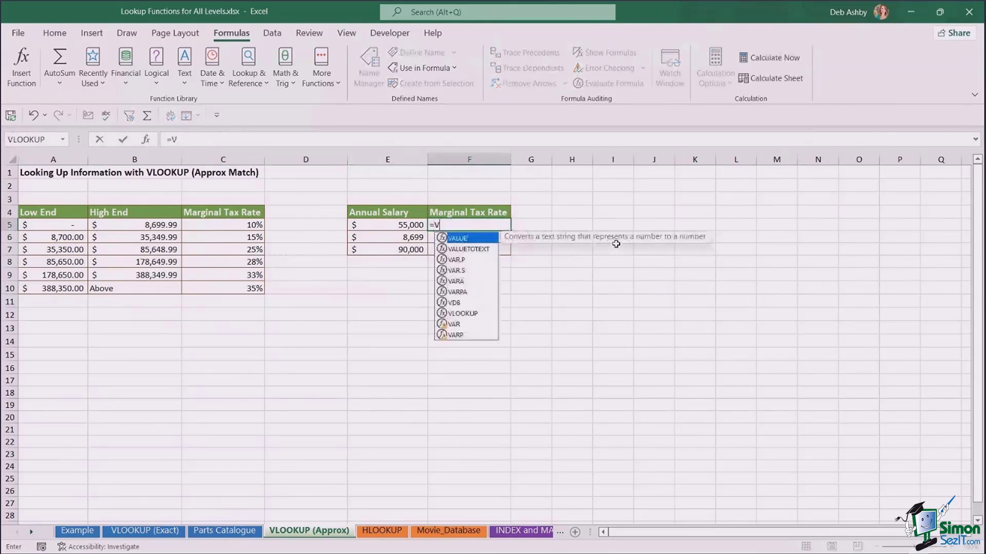
{"action": "type", "text": "LOOKUP"}
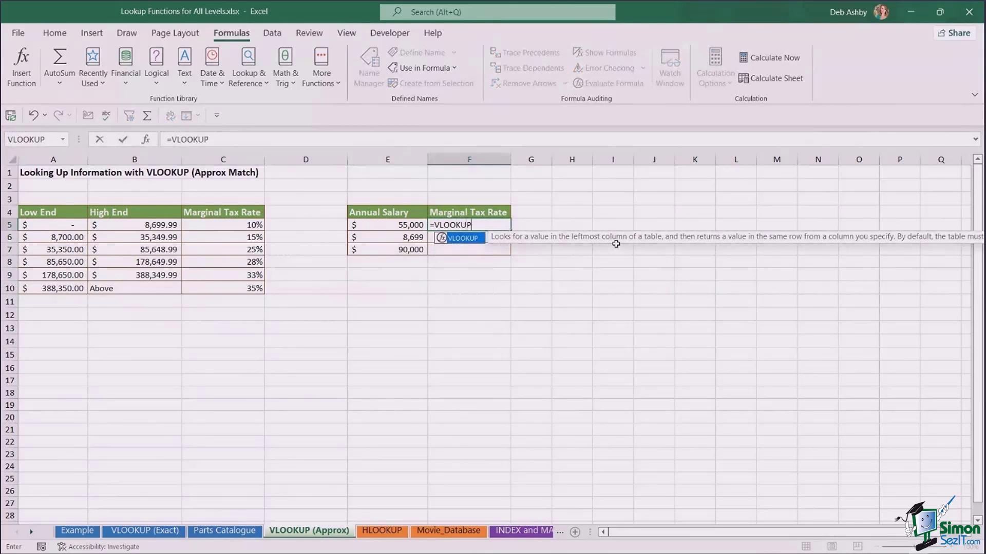
{"action": "type", "text": "("}
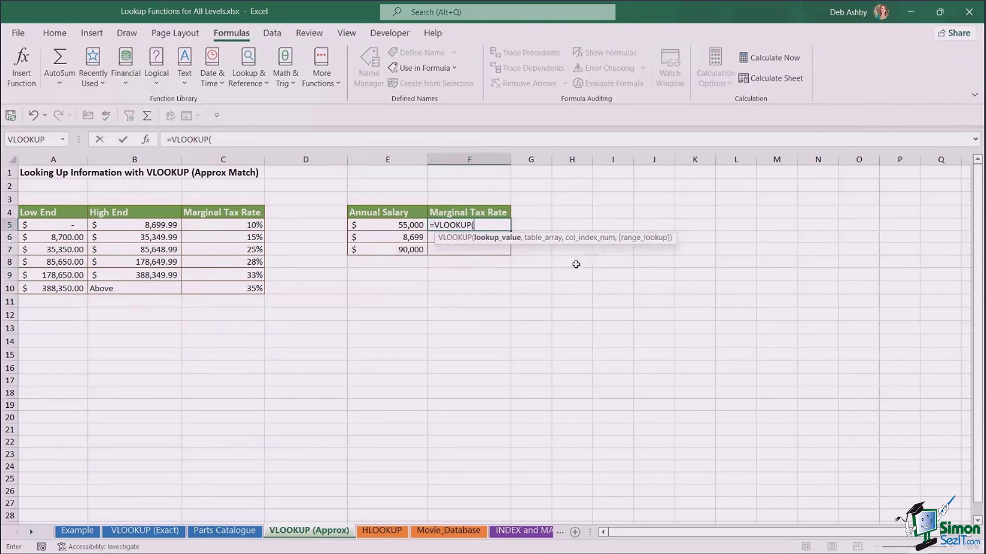
{"action": "left_click", "coordinate": [398, 224]}
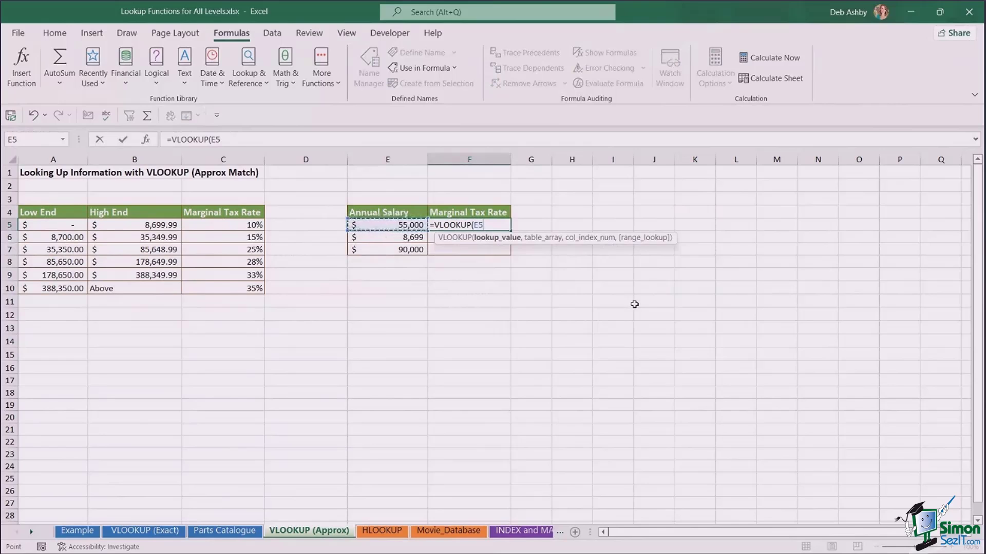
{"action": "type", "text": ","}
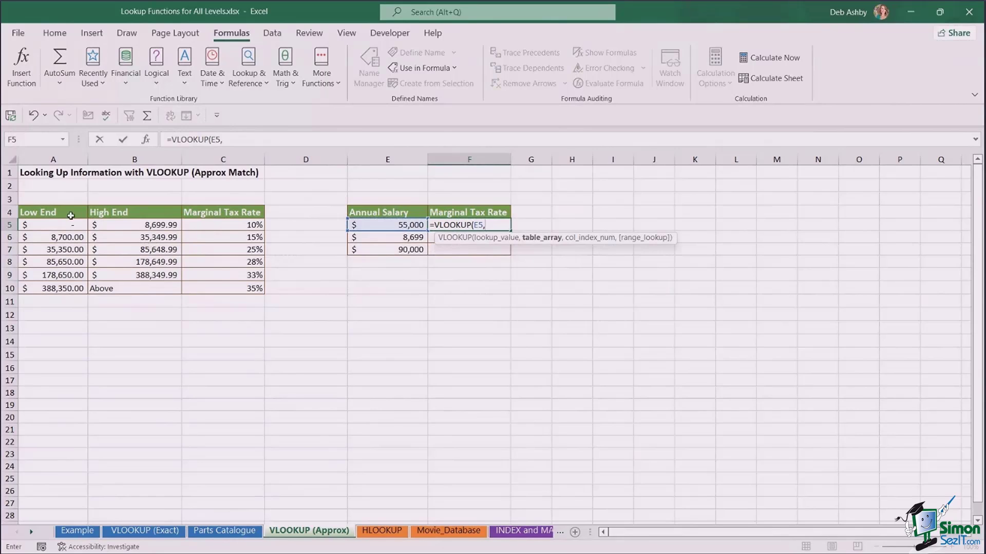
{"action": "left_click_drag", "start_coordinate": [71, 216], "coordinate": [230, 208]}
{"action": "left_click_drag", "start_coordinate": [236, 250], "coordinate": [238, 289]}
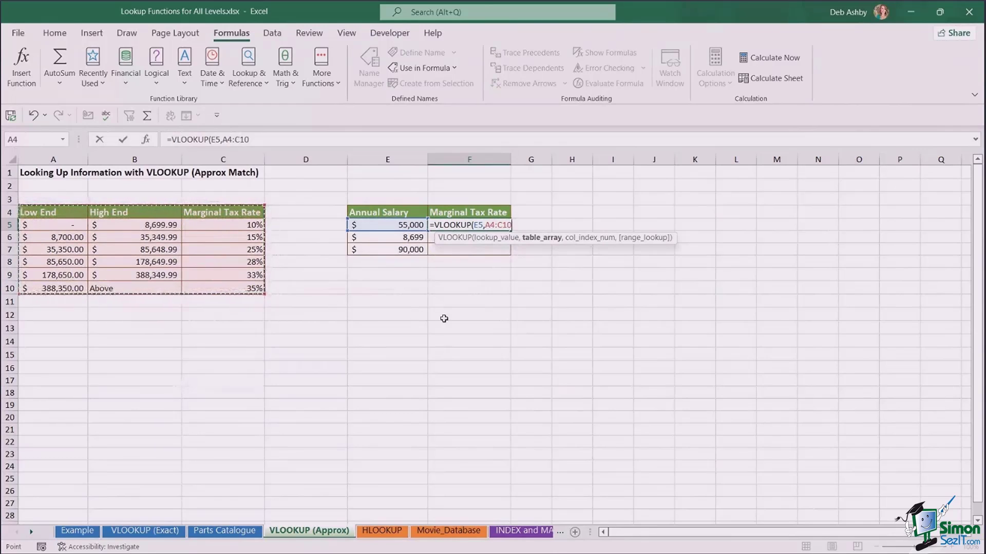
{"action": "key", "text": "F4"}
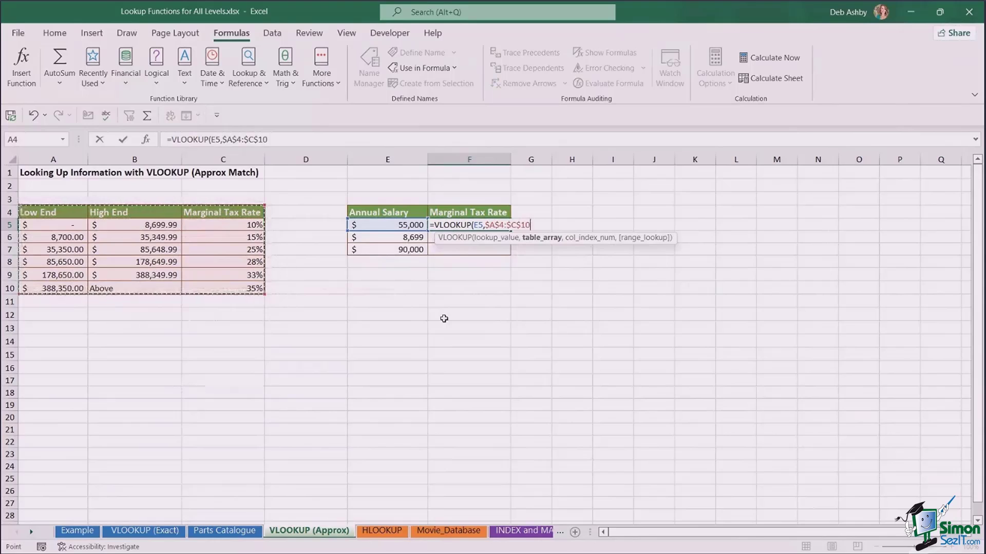
Complete the F5 VLOOKUP with column index 3 and TRUE for an approximate match, keeping F5 selected.
{"action": "type", "text": ","}
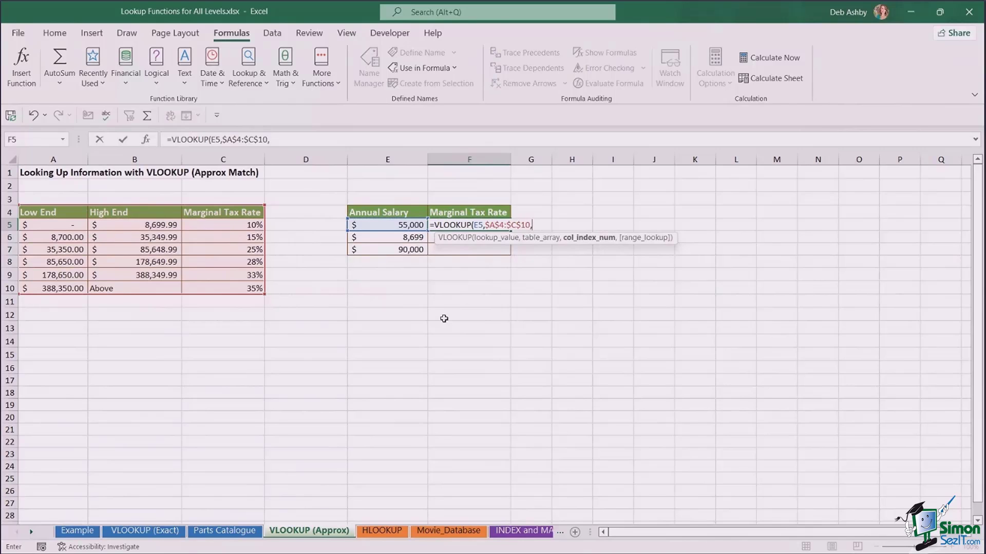
{"action": "type", "text": "3,"}
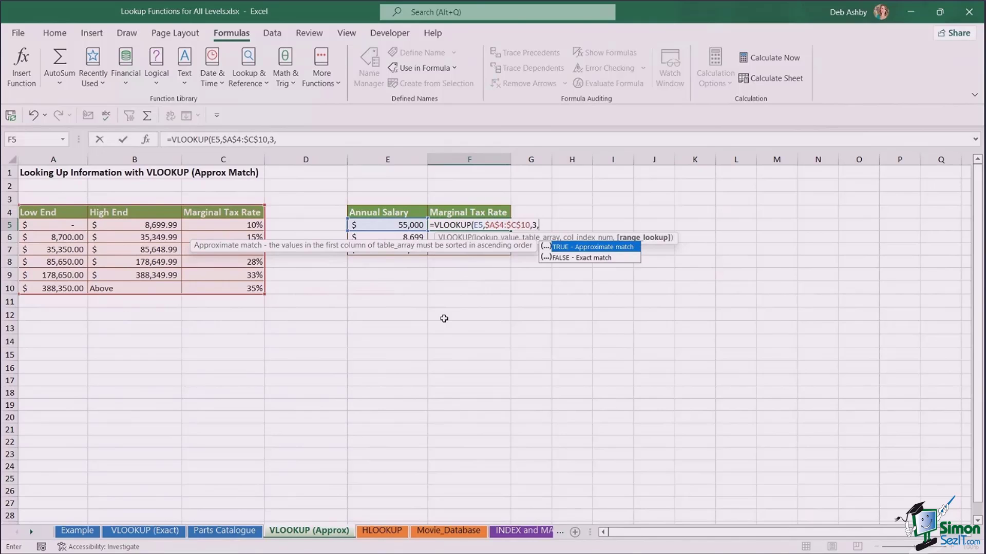
{"action": "type", "text": "true)"}
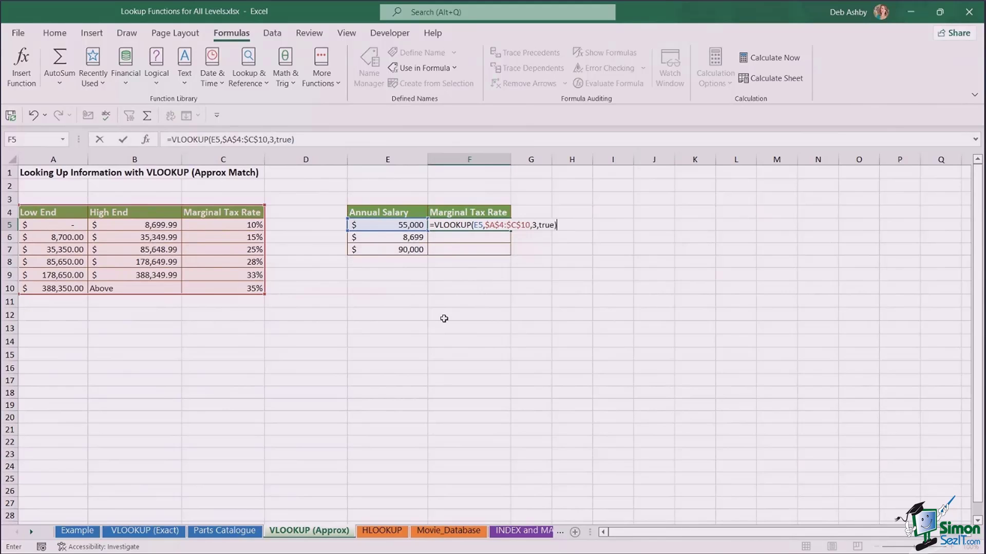
{"action": "key", "text": "ctrl+Return"}
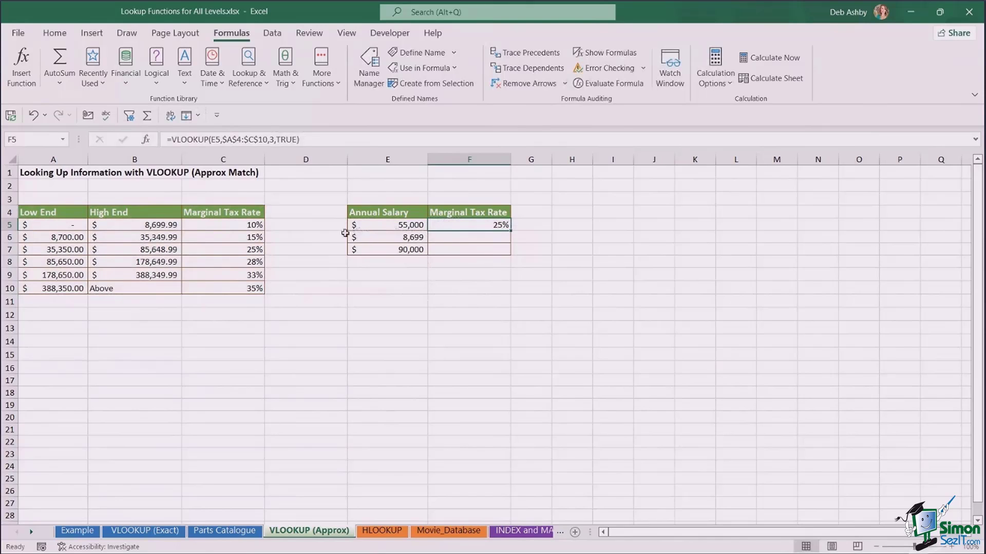
Check the F5 rate against row 7 of the tax table and fill the F5 formula down to F7.
{"action": "left_click_drag", "start_coordinate": [34, 252], "coordinate": [245, 250]}
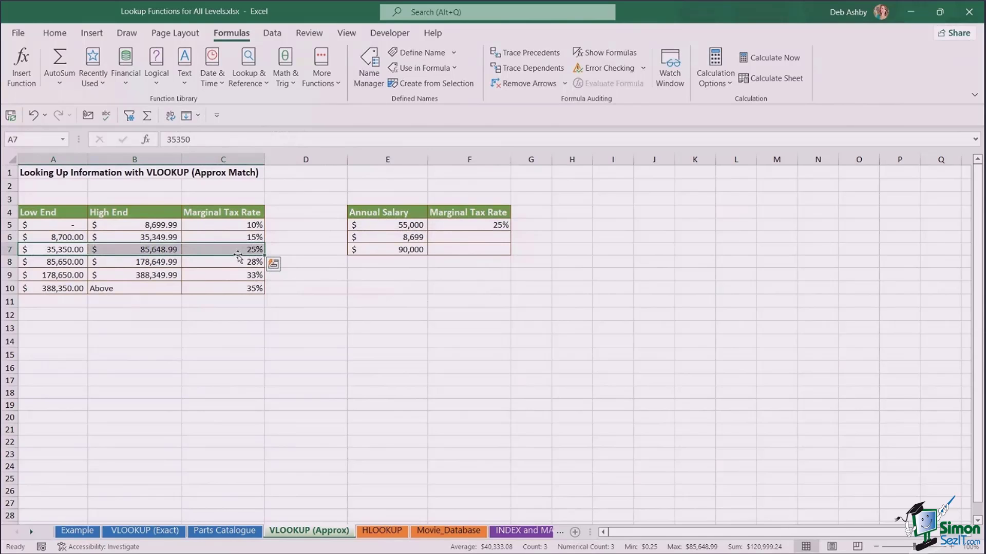
{"action": "left_click", "coordinate": [467, 225]}
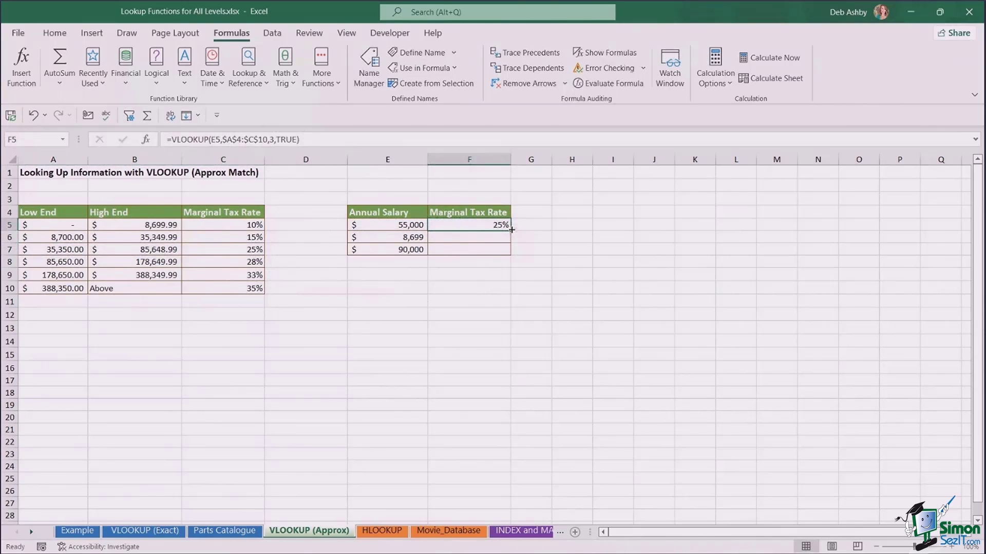
{"action": "left_click_drag", "start_coordinate": [512, 229], "coordinate": [511, 254]}
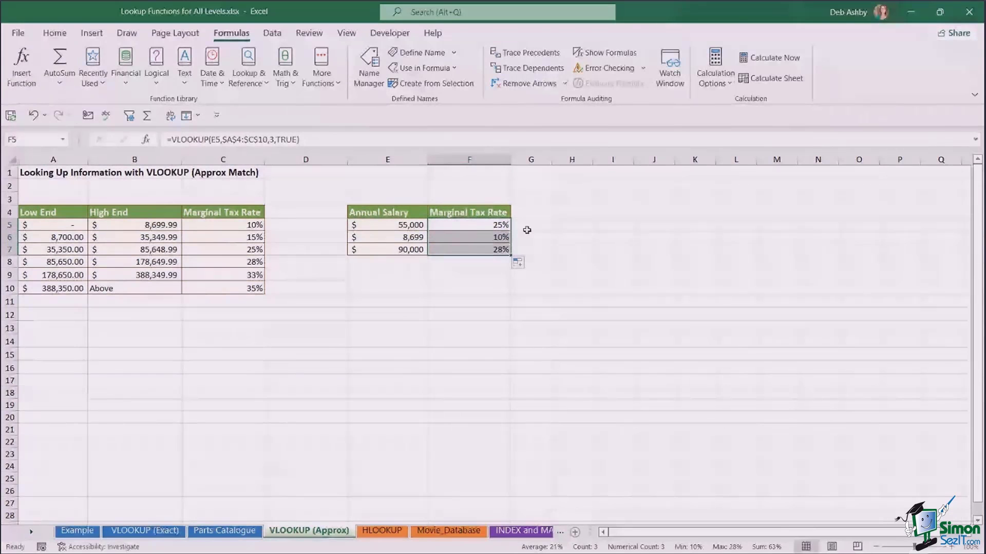
Verify the rates in F6 and F7 against the tax table bands in rows 5 and 8.
{"action": "left_click", "coordinate": [473, 235]}
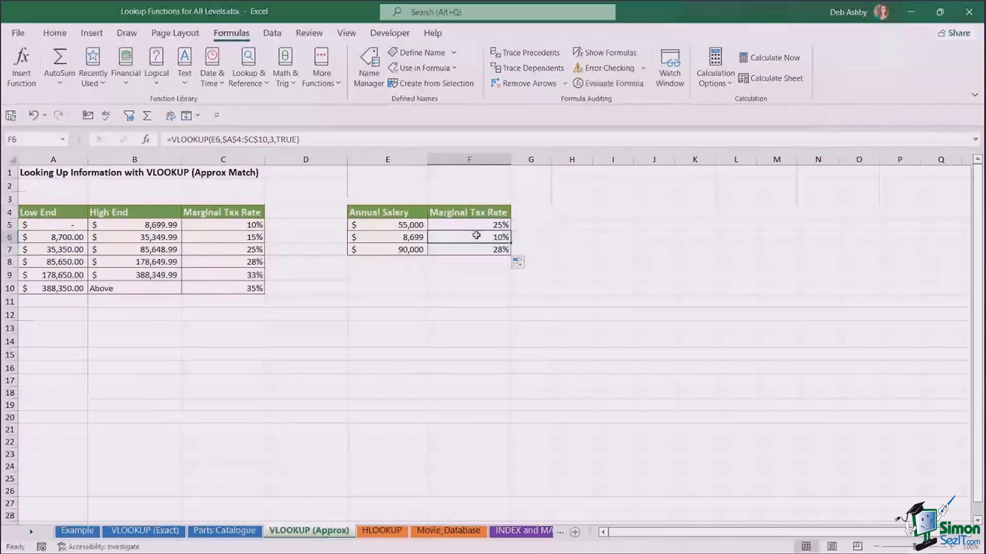
{"action": "left_click", "coordinate": [157, 225]}
{"action": "left_click", "coordinate": [245, 226]}
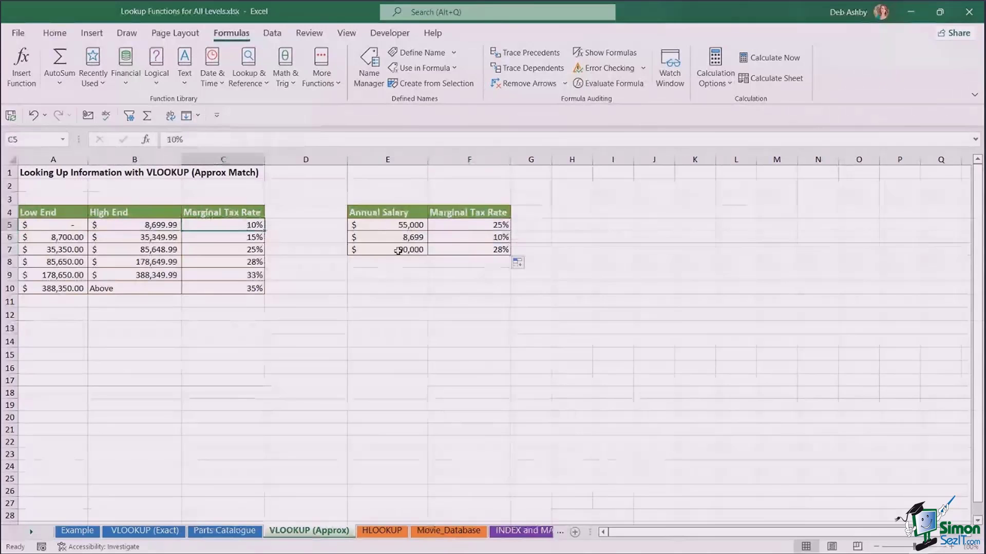
{"action": "left_click", "coordinate": [406, 249]}
{"action": "left_click_drag", "start_coordinate": [62, 260], "coordinate": [226, 260]}
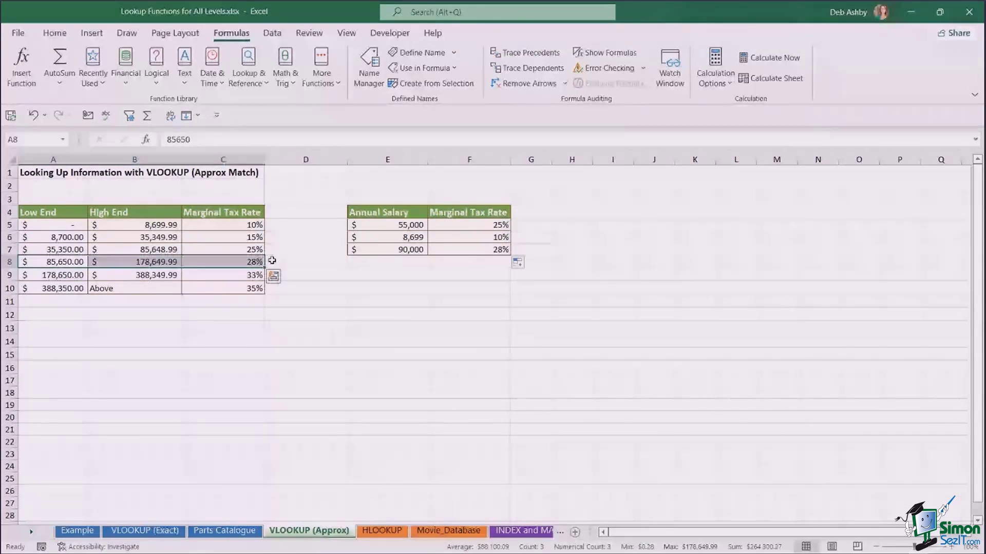
{"action": "left_click", "coordinate": [479, 250]}
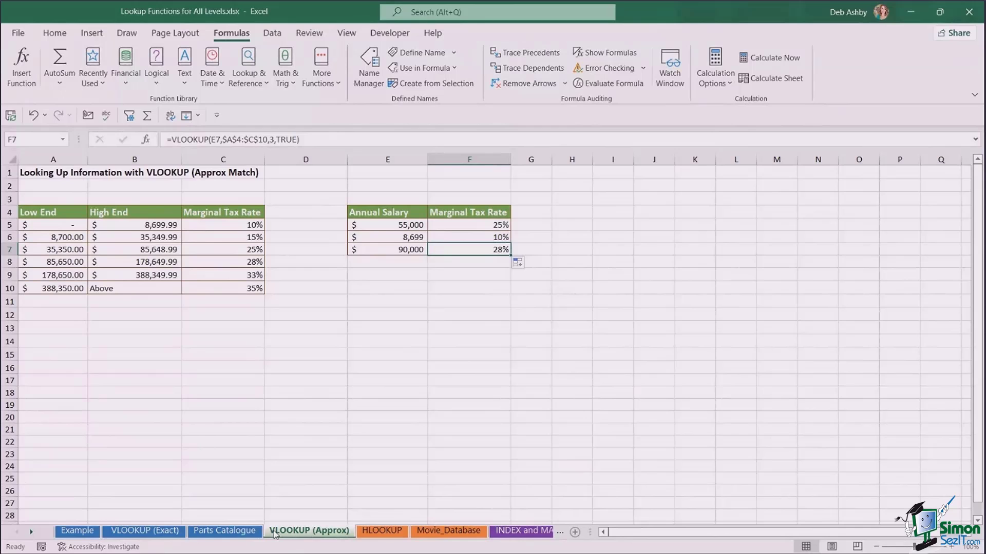
Review the column layout of the Parts Catalogue sheet and open the HLOOKUP sheet.
{"action": "left_click", "coordinate": [224, 531]}
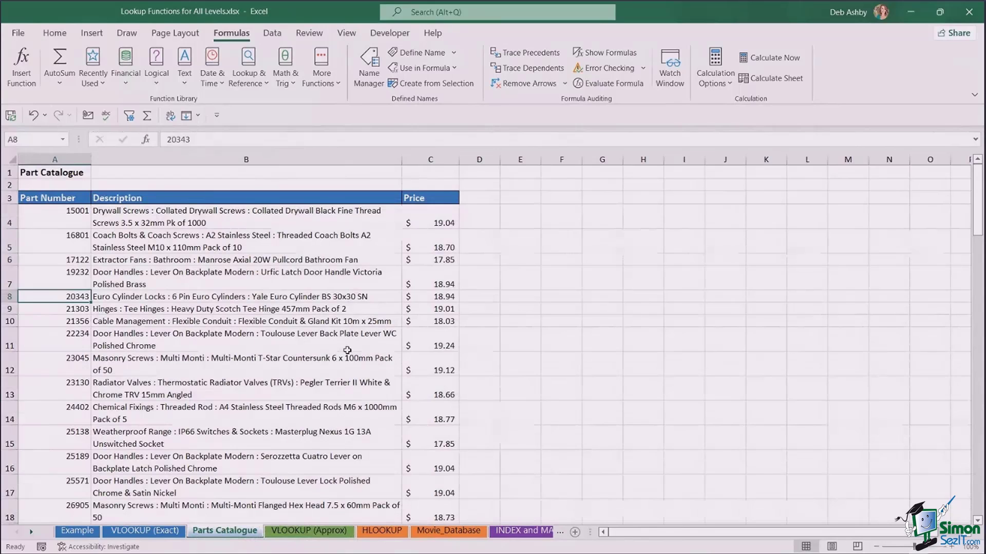
{"action": "left_click", "coordinate": [383, 532]}
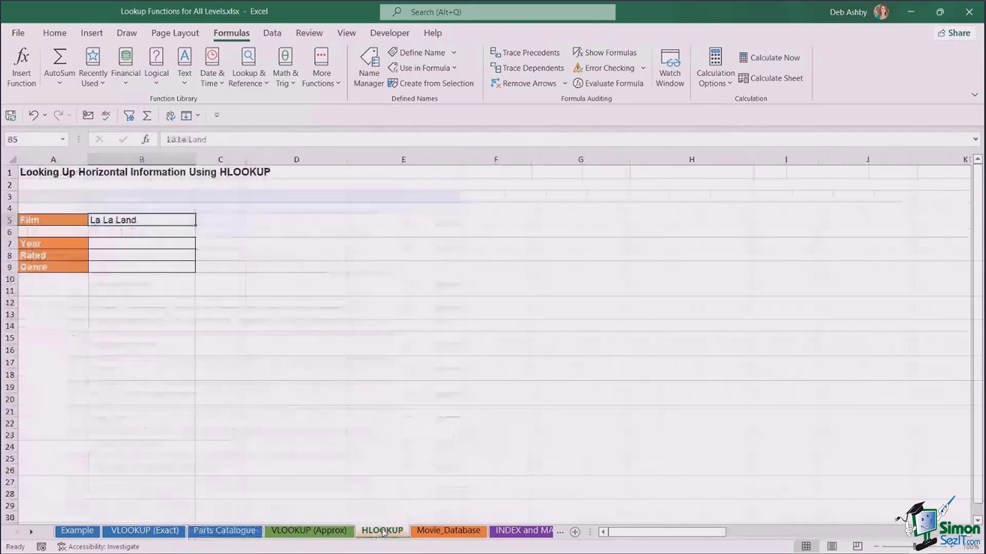
{"action": "left_click", "coordinate": [341, 326]}
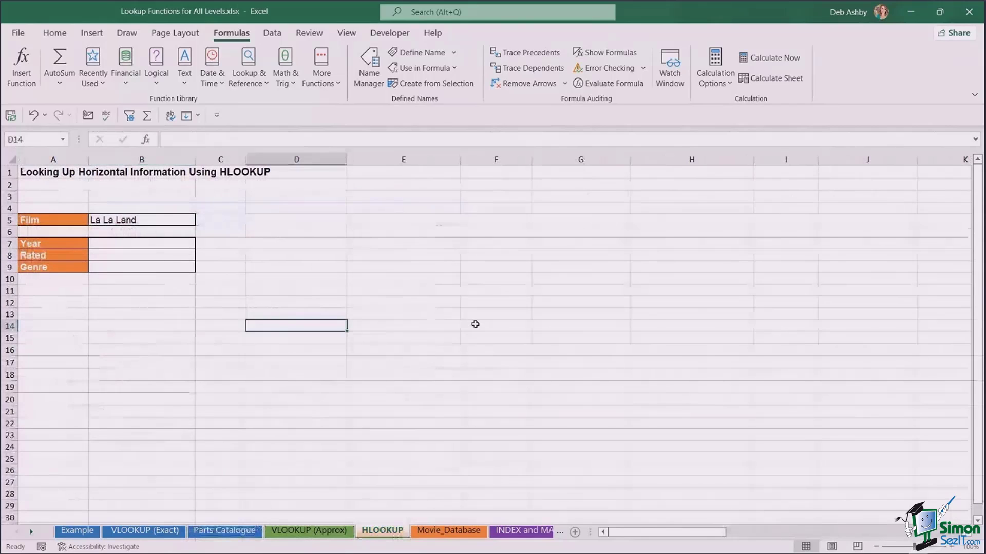
{"action": "left_click", "coordinate": [352, 280]}
{"action": "left_click", "coordinate": [352, 266]}
{"action": "left_click", "coordinate": [394, 228]}
{"action": "left_click", "coordinate": [544, 232]}
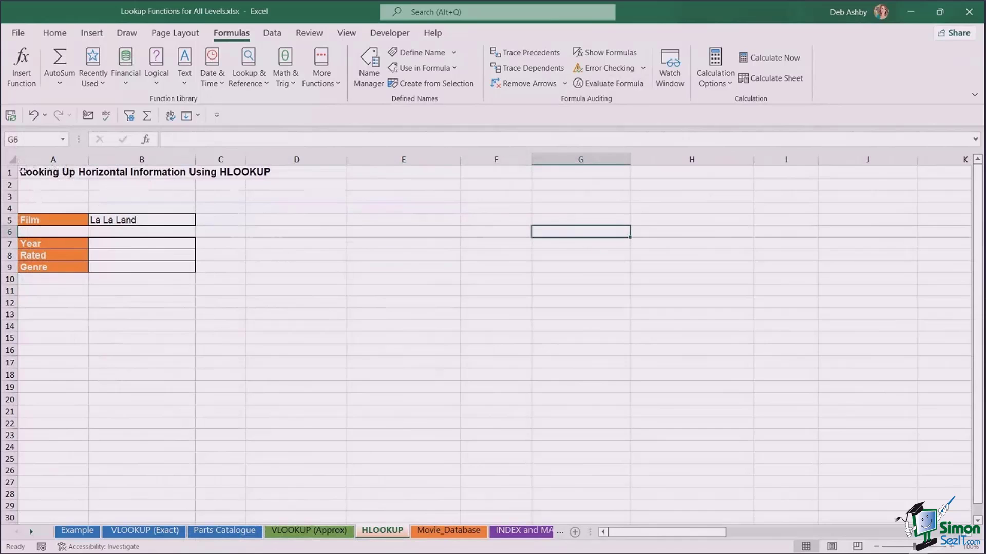
Examine the Film lookup cell B5 and the blank Year and Rated result cells below it.
{"action": "left_click", "coordinate": [85, 224]}
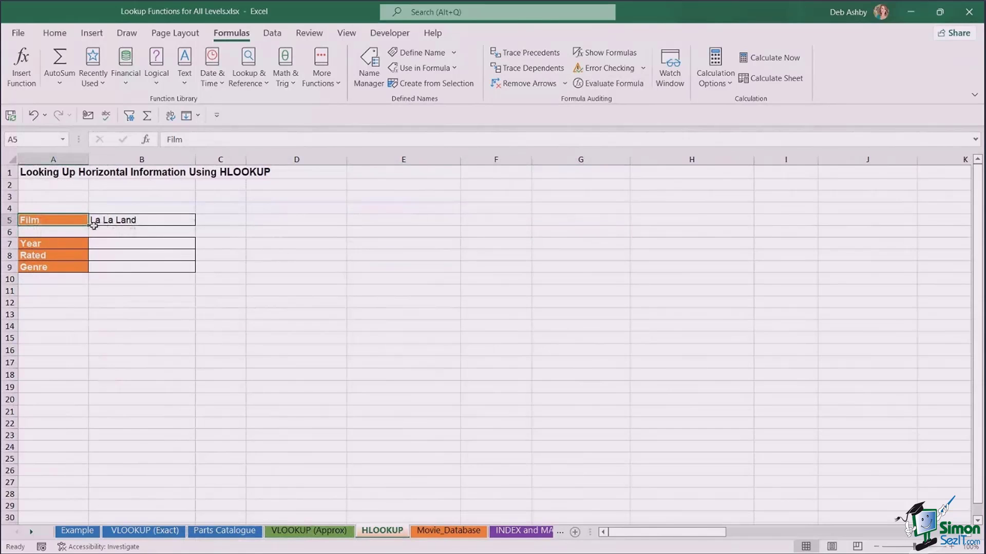
{"action": "left_click", "coordinate": [96, 222]}
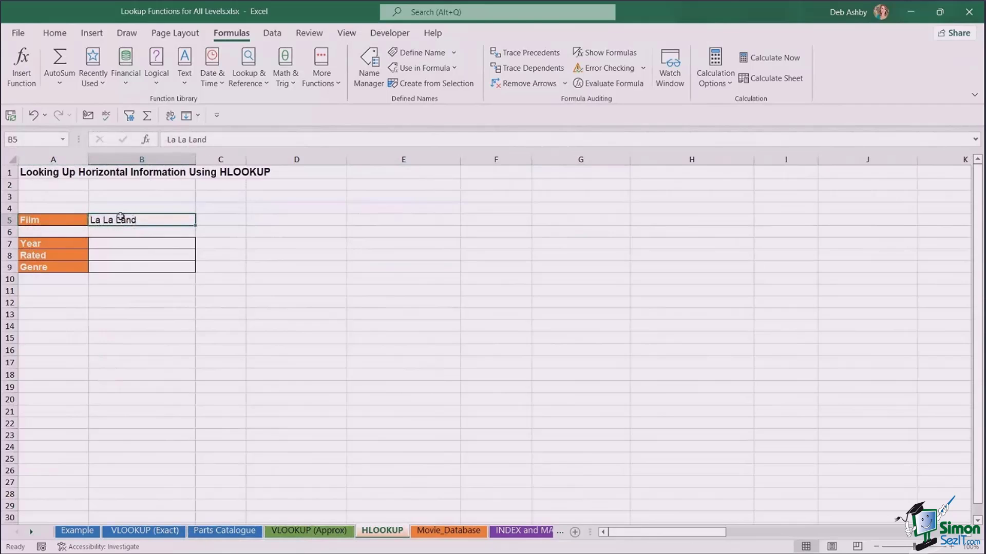
{"action": "left_click", "coordinate": [121, 244]}
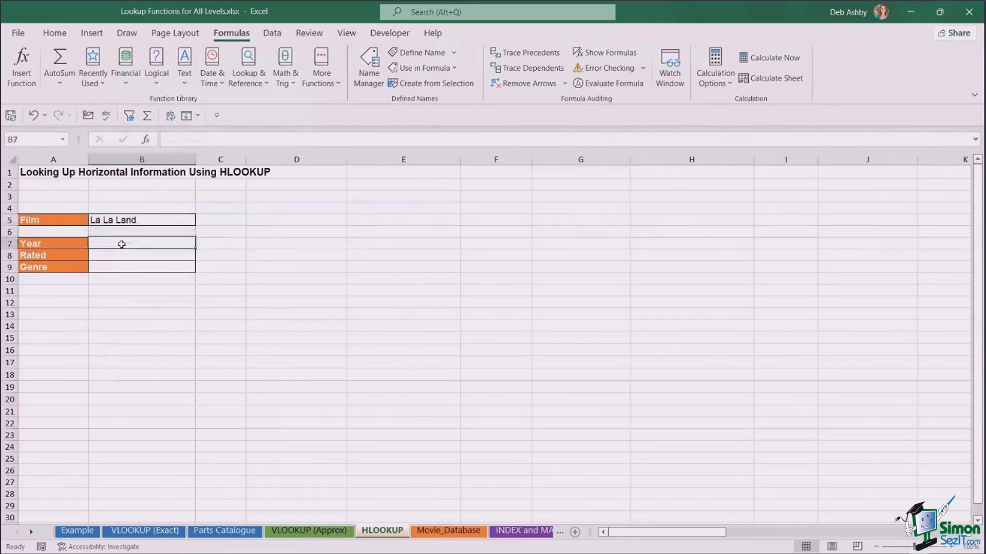
{"action": "left_click", "coordinate": [115, 254]}
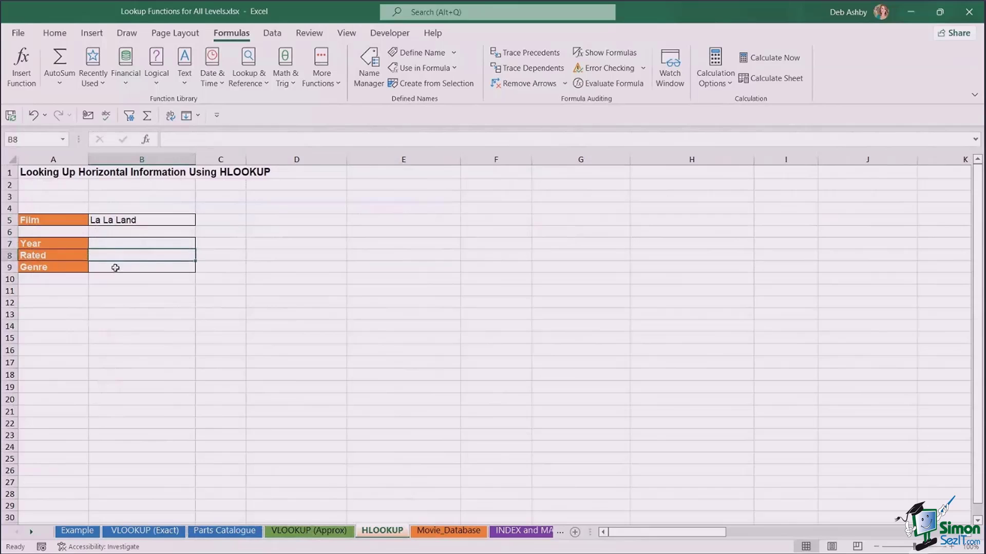
Examine the blank Genre result cell and the vertical column layout of the film table on the Movie_Database sheet.
{"action": "left_click", "coordinate": [115, 267]}
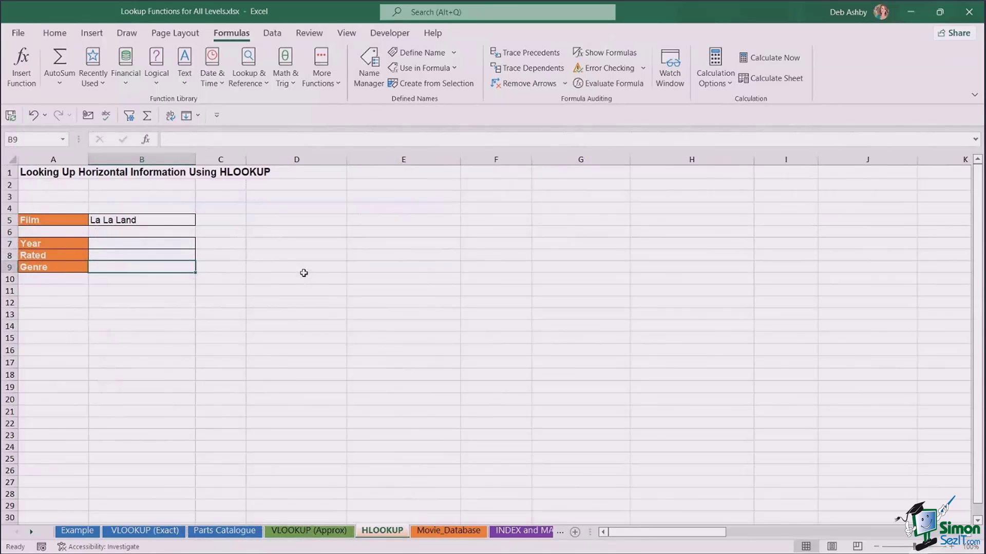
{"action": "left_click", "coordinate": [445, 533]}
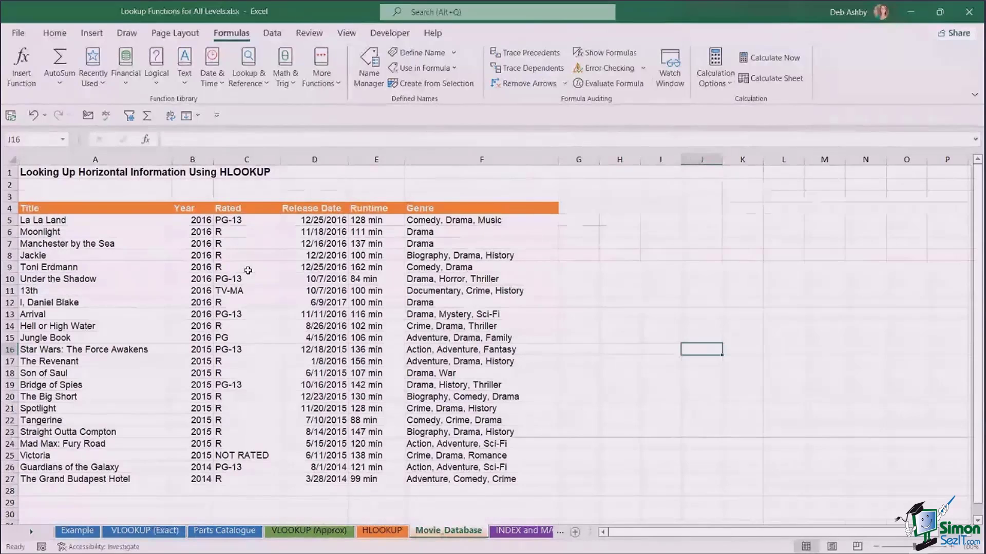
{"action": "left_click", "coordinate": [330, 268]}
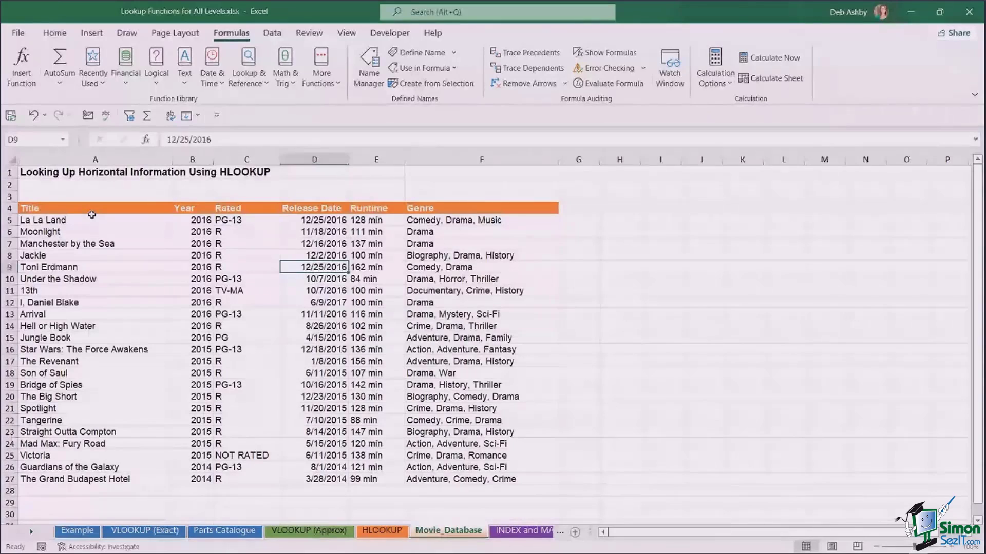
{"action": "left_click", "coordinate": [276, 245]}
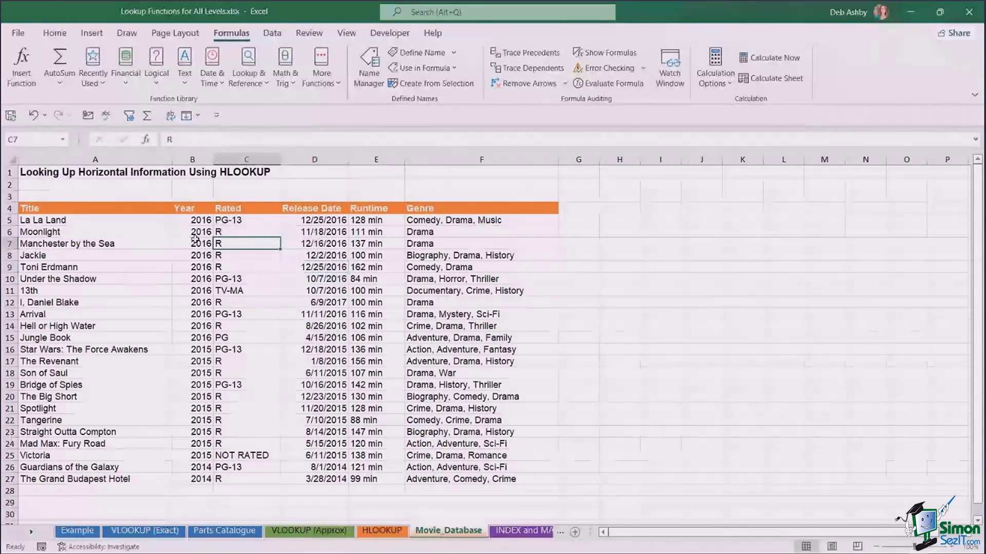
{"action": "left_click", "coordinate": [147, 243]}
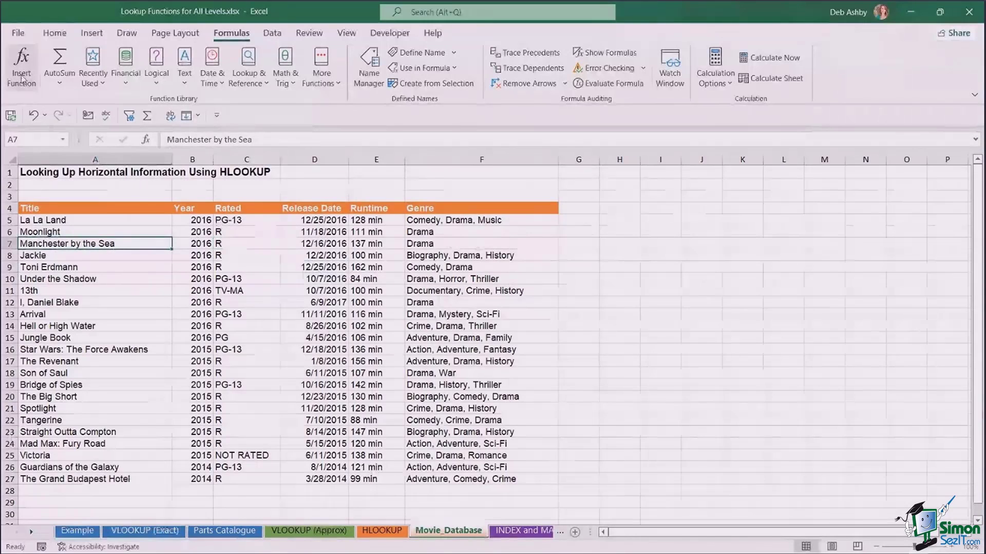
{"action": "left_click", "coordinate": [308, 243]}
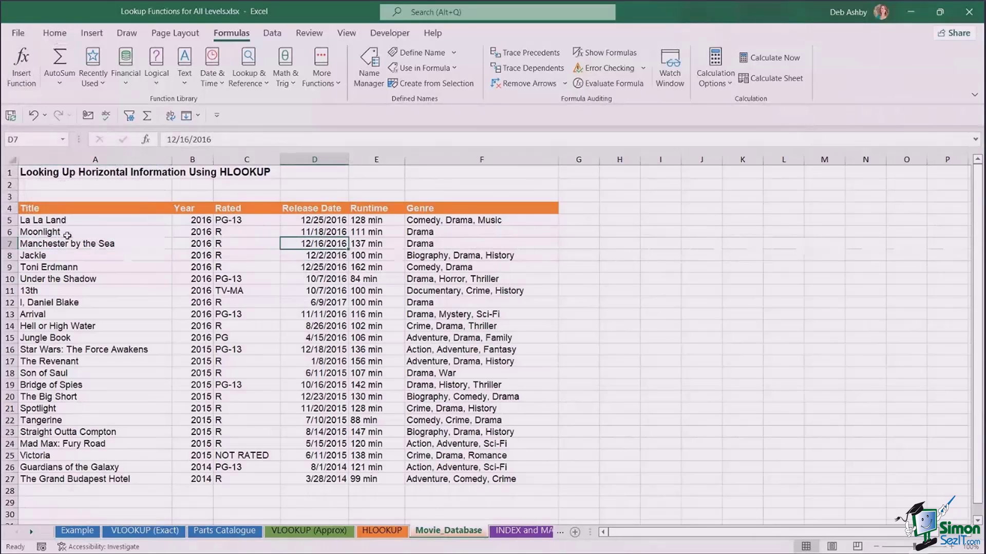
Copy the film table A4:F27 from Movie_Database and paste it transposed at A16 on the HLOOKUP sheet.
{"action": "left_click", "coordinate": [150, 211]}
{"action": "left_click_drag", "start_coordinate": [150, 211], "coordinate": [505, 479]}
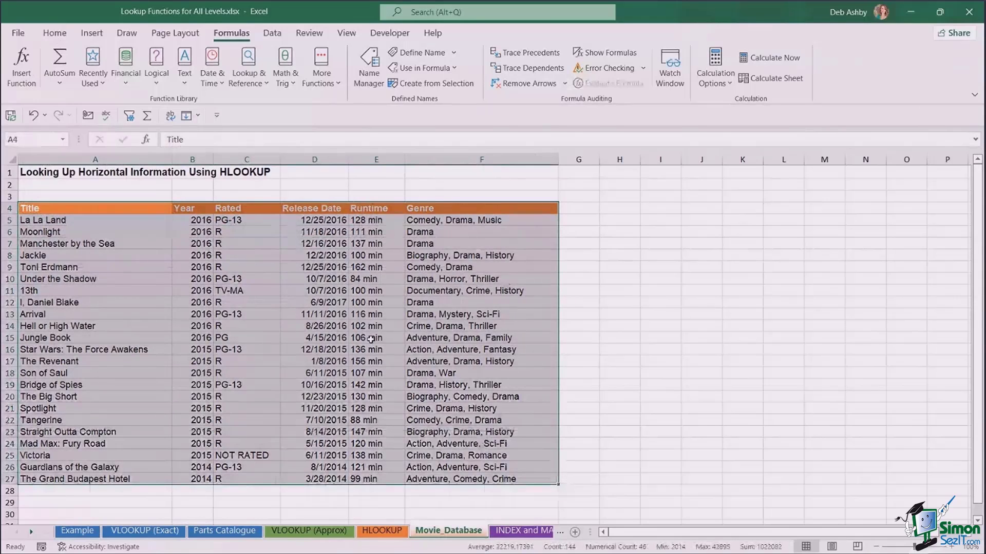
{"action": "key", "text": "ctrl+c"}
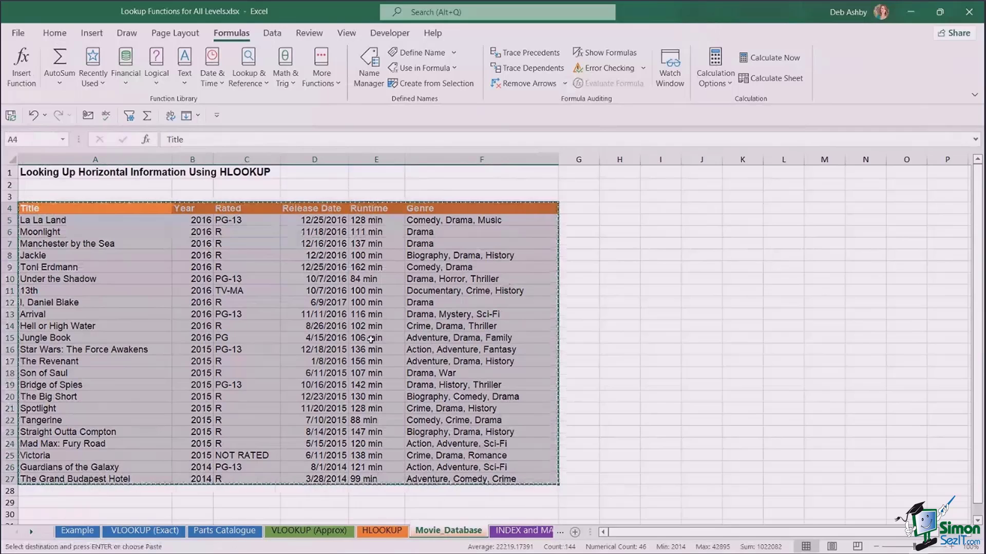
{"action": "left_click", "coordinate": [392, 534]}
{"action": "left_click", "coordinate": [48, 354]}
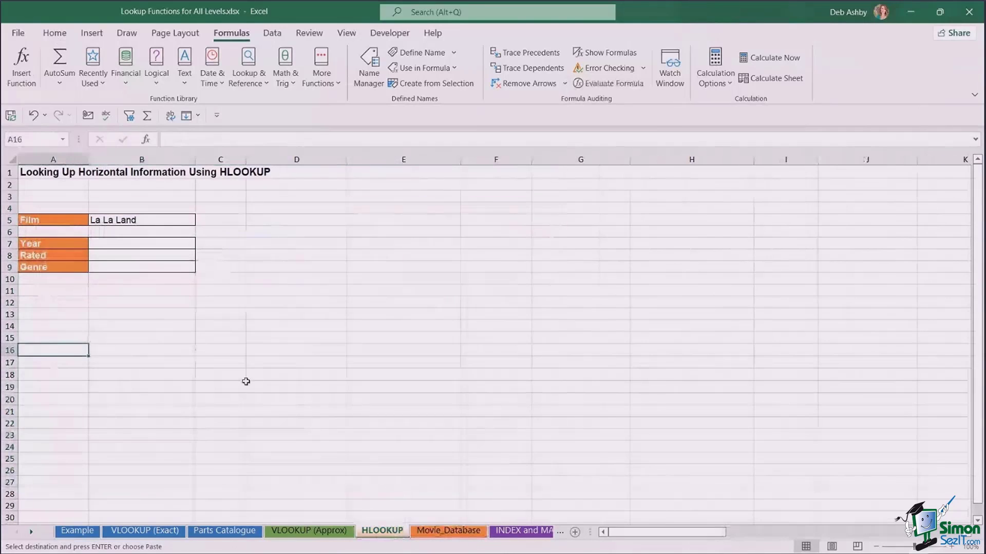
{"action": "left_click", "coordinate": [55, 35]}
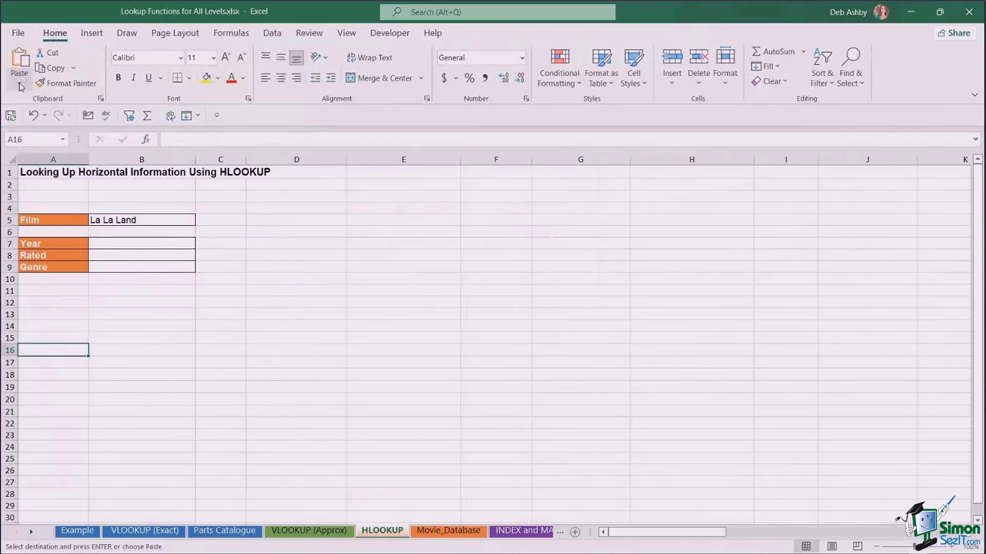
{"action": "left_click", "coordinate": [20, 83]}
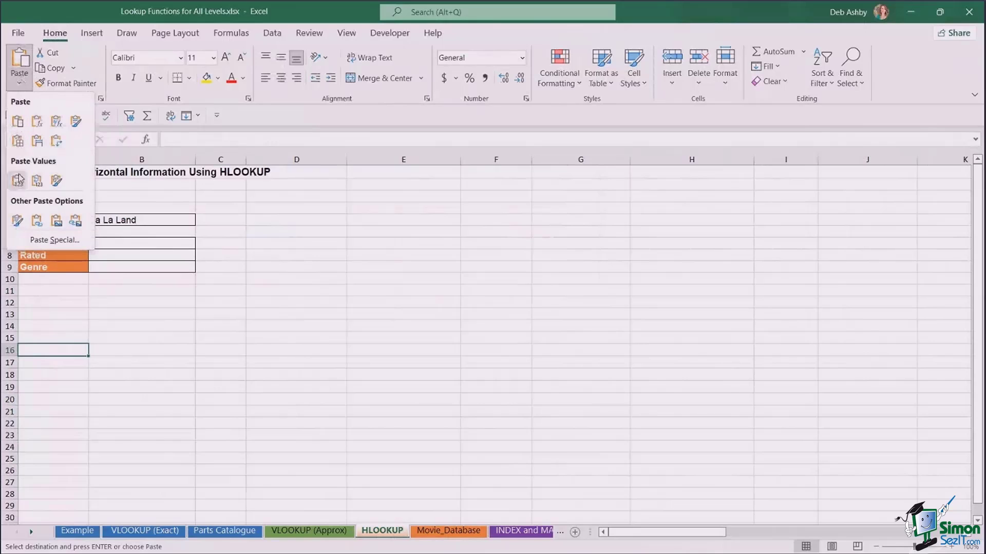
{"action": "left_click", "coordinate": [18, 238]}
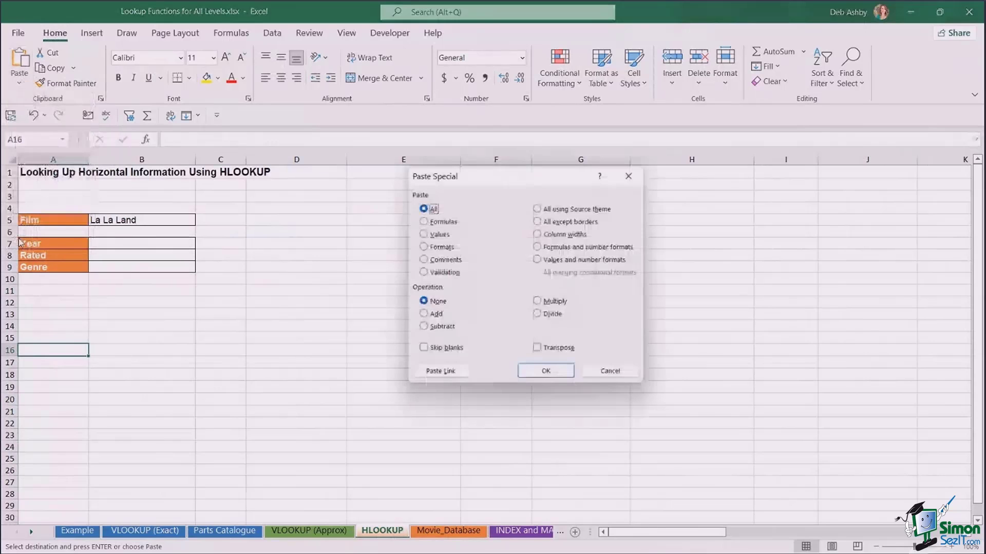
{"action": "key", "text": "e"}
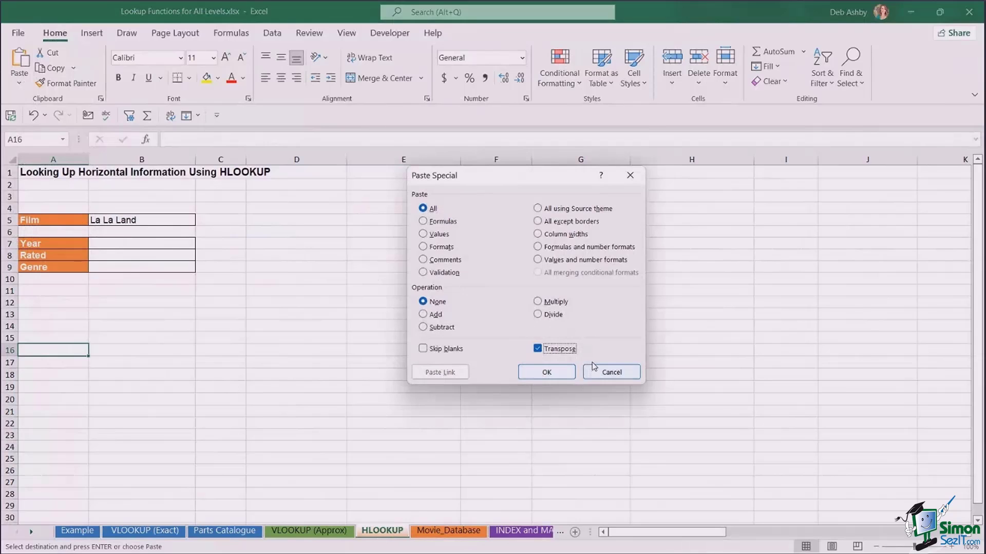
{"action": "left_click", "coordinate": [546, 372]}
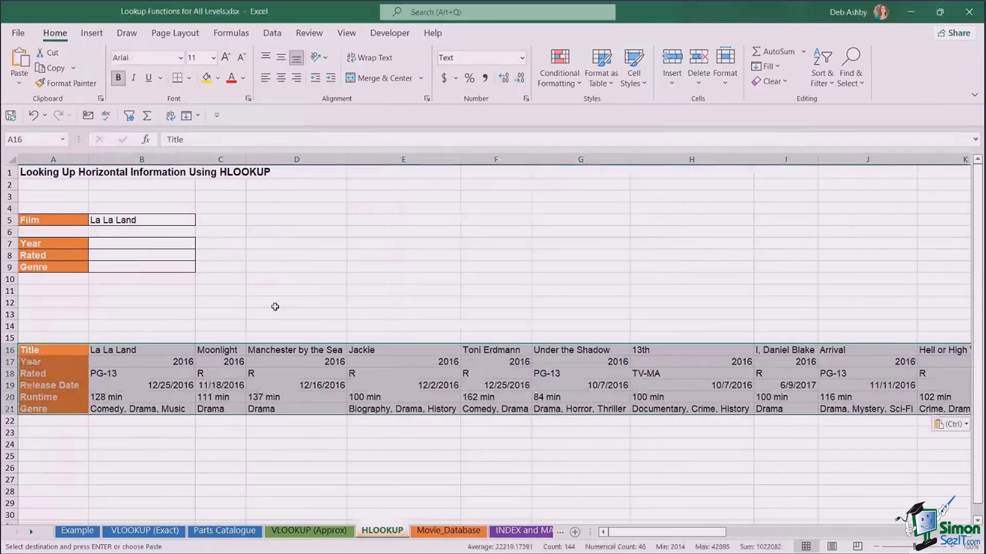
Review the row headings from Title to Runtime in column A of the transposed film table.
{"action": "left_click", "coordinate": [168, 307]}
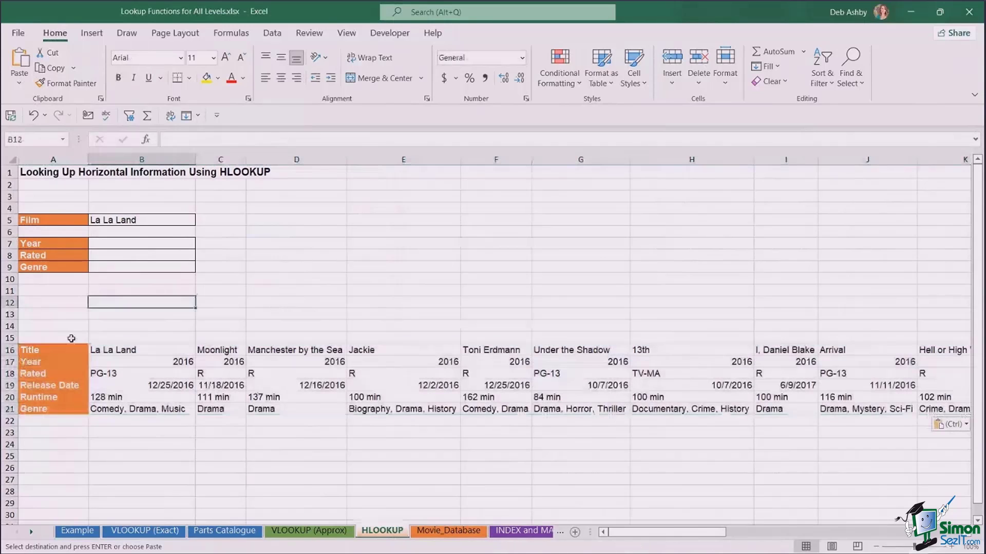
{"action": "left_click", "coordinate": [40, 349]}
{"action": "left_click", "coordinate": [36, 361]}
{"action": "left_click", "coordinate": [35, 371]}
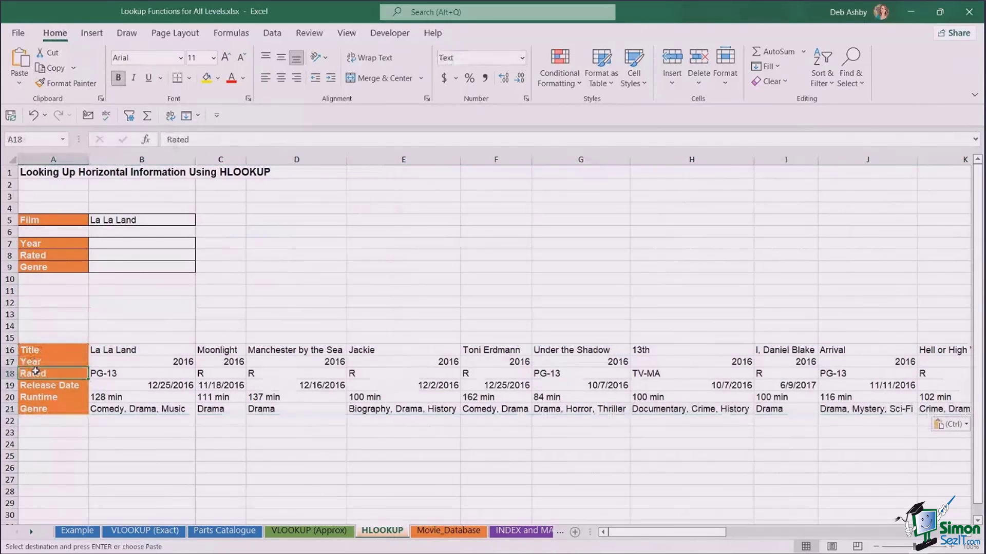
{"action": "left_click", "coordinate": [38, 385]}
{"action": "left_click", "coordinate": [45, 397]}
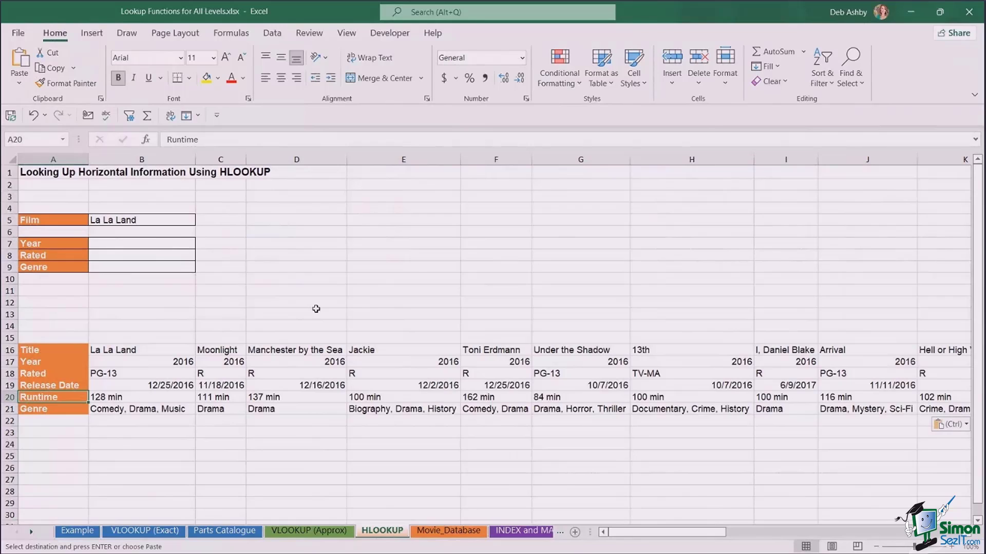
{"action": "left_click", "coordinate": [475, 246]}
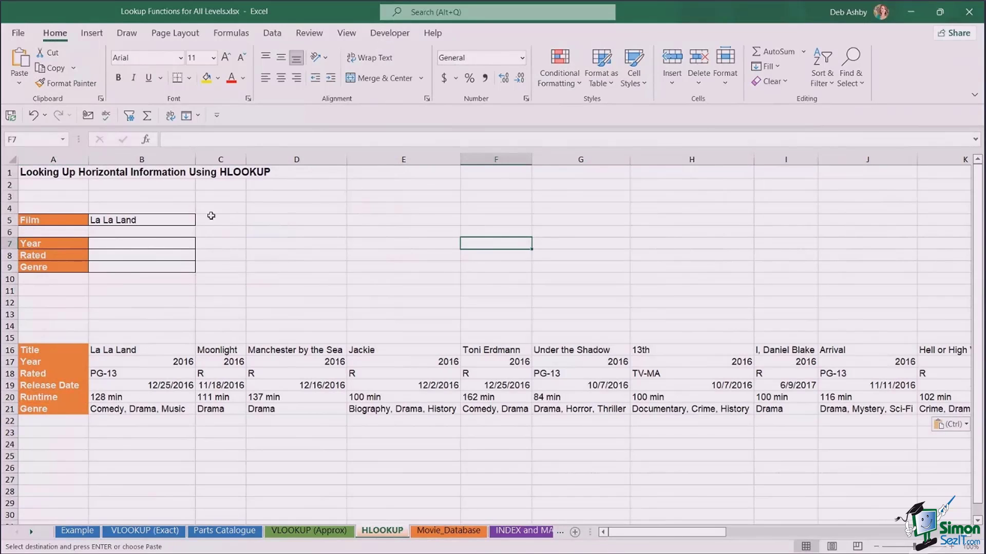
Start an HLOOKUP formula in Year cell B7 with B5 as the lookup value and A16:X21 as the table array.
{"action": "left_click", "coordinate": [167, 246]}
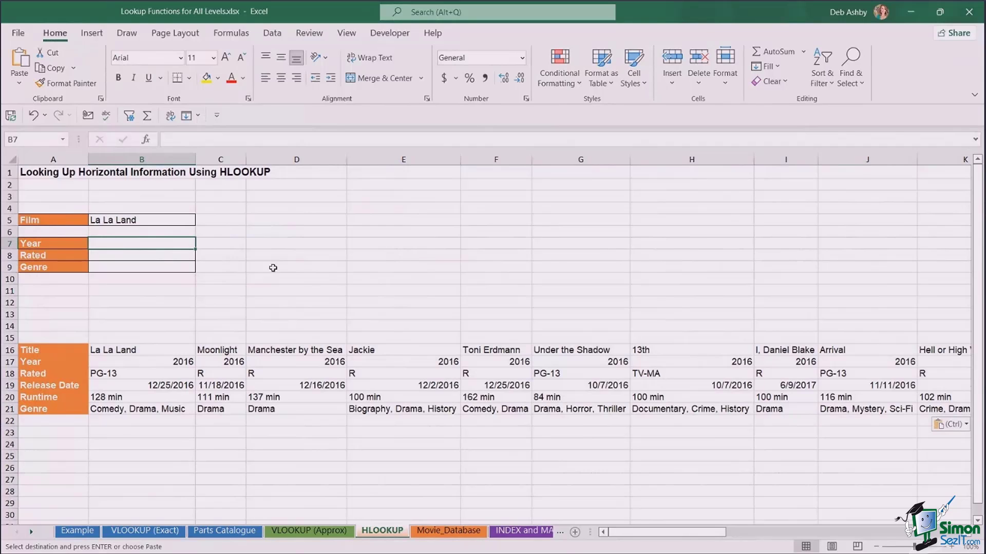
{"action": "type", "text": "=H"}
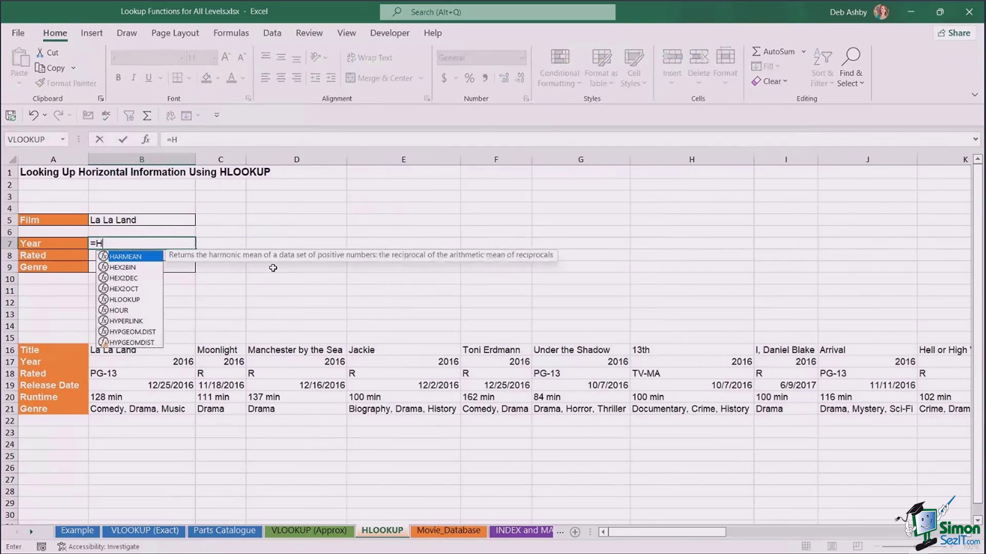
{"action": "type", "text": "LOO"}
{"action": "key", "text": "Tab"}
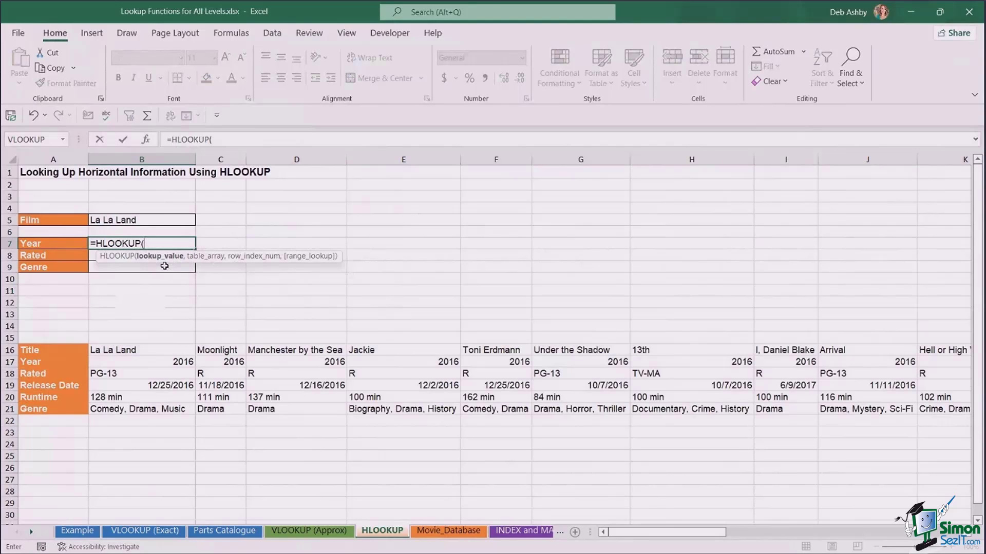
{"action": "left_click", "coordinate": [121, 219]}
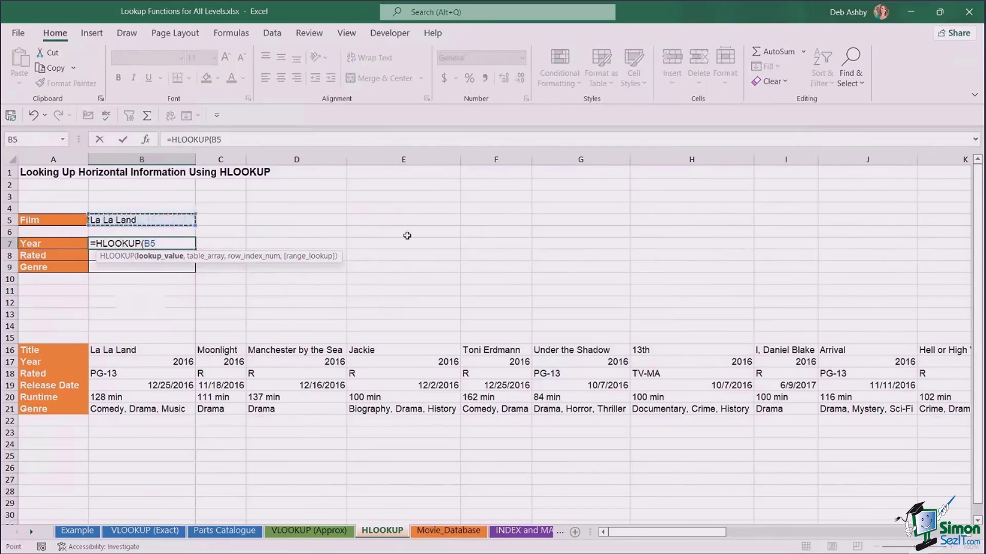
{"action": "type", "text": ","}
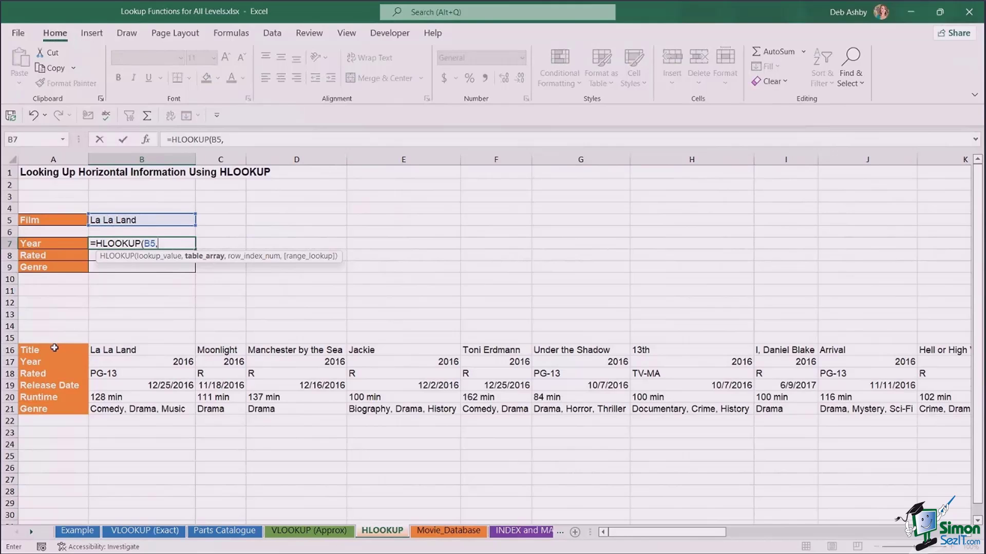
{"action": "left_click_drag", "start_coordinate": [45, 352], "coordinate": [853, 410]}
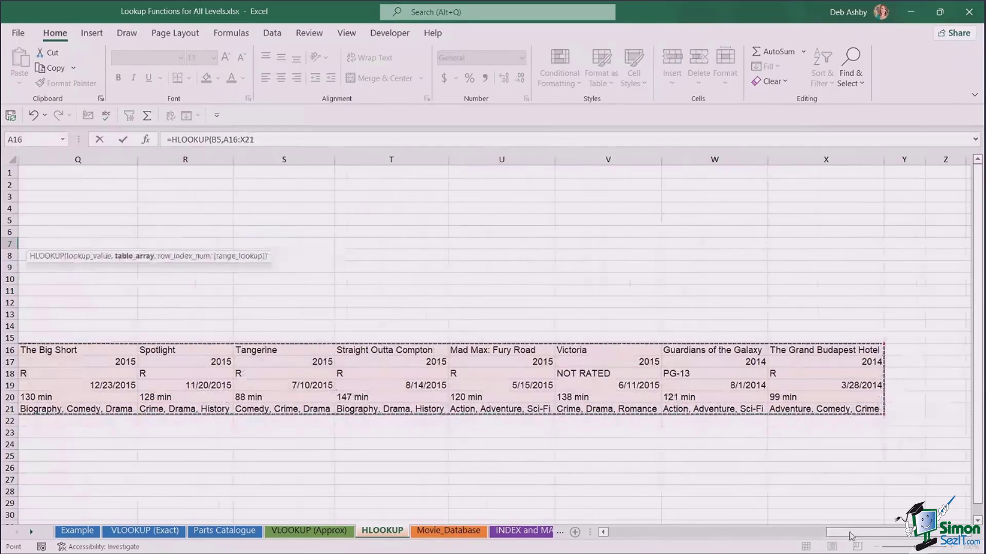
{"action": "left_click_drag", "start_coordinate": [842, 532], "coordinate": [611, 534]}
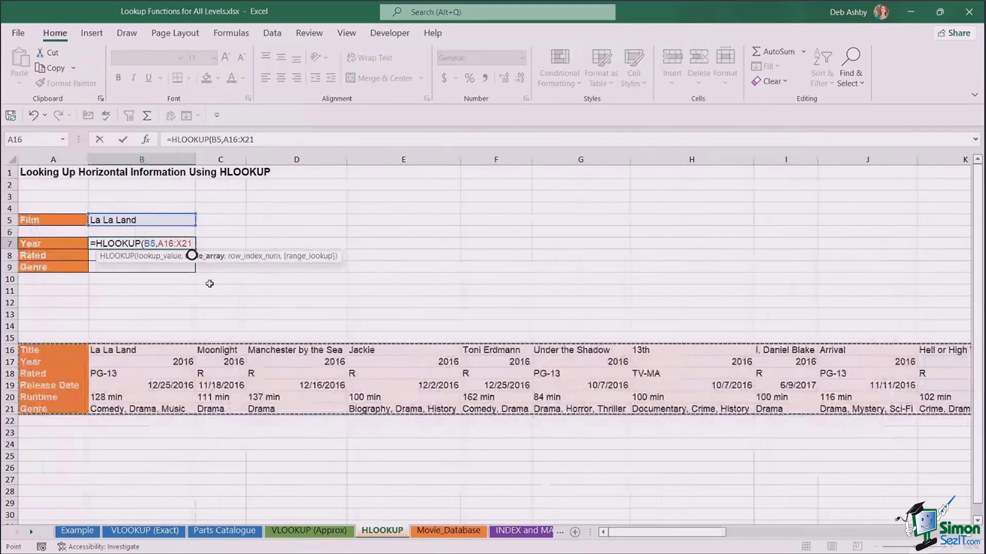
Complete the B7 HLOOKUP formula with row index 2 and FALSE for an exact match, and check it.
{"action": "type", "text": ","}
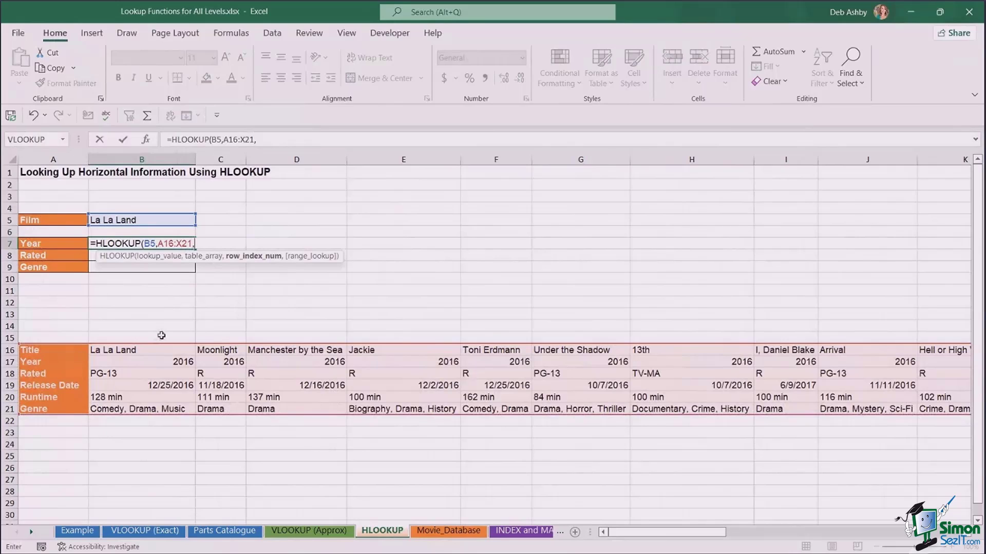
{"action": "type", "text": "2"}
{"action": "type", "text": ","}
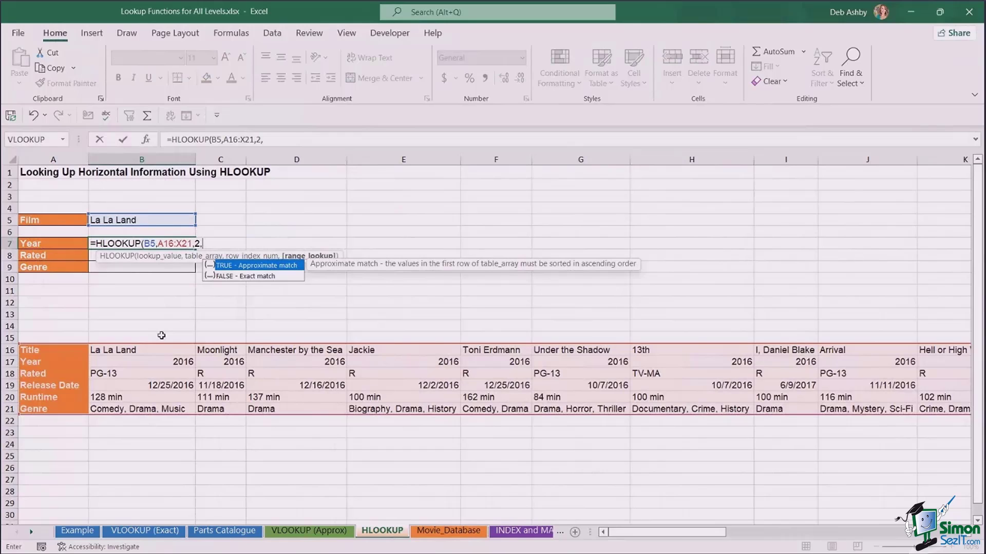
{"action": "type", "text": "FALSE)"}
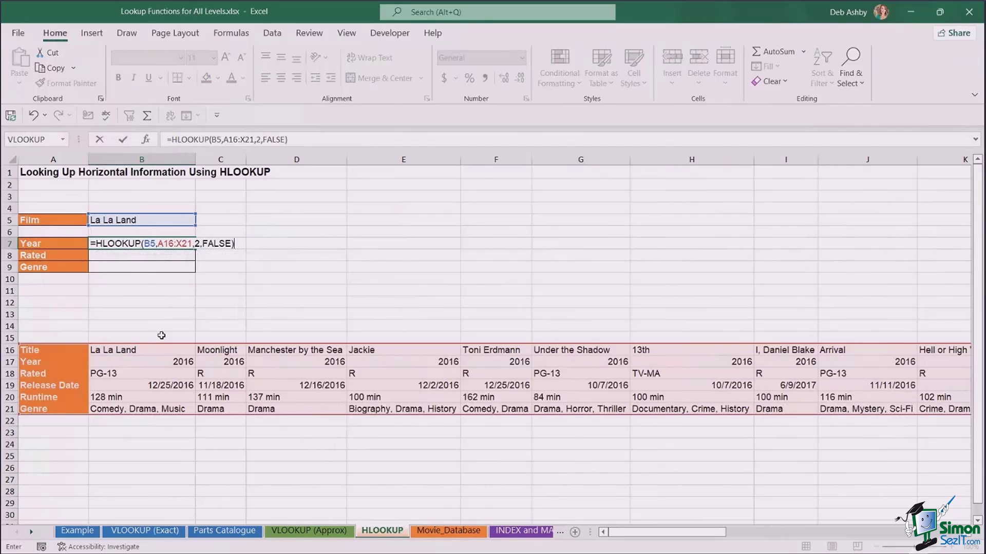
{"action": "key", "text": "Return"}
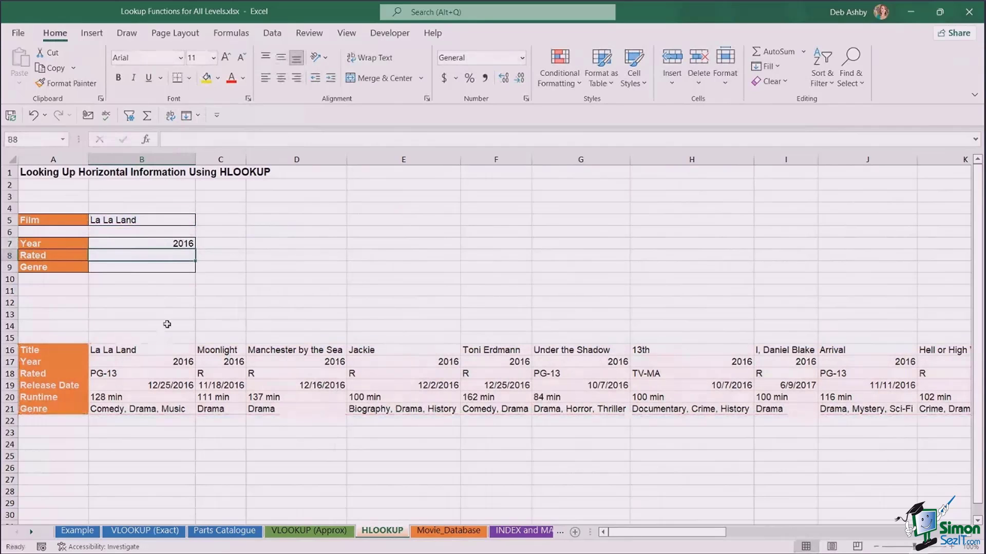
{"action": "left_click", "coordinate": [177, 242]}
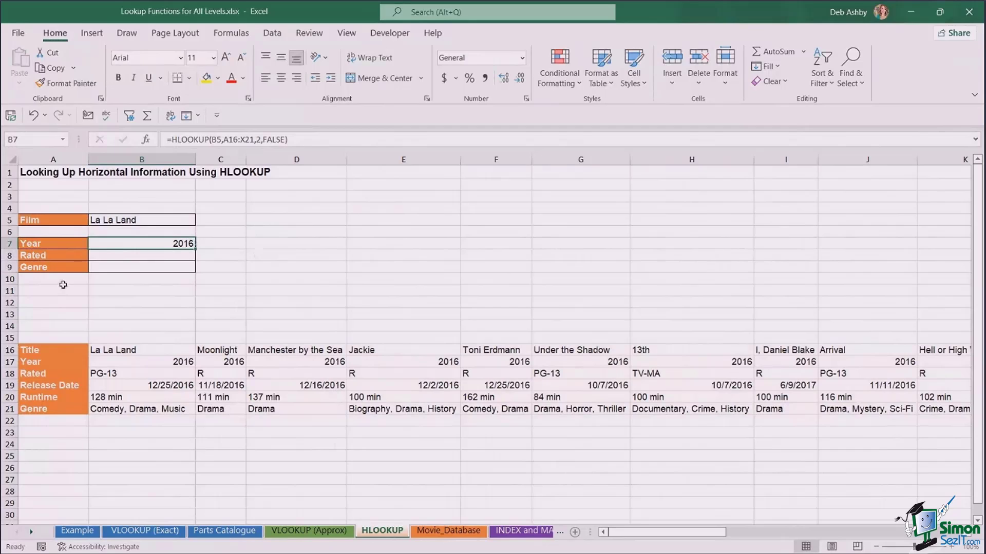
Name the whole transposed film table range Movies.
{"action": "left_click", "coordinate": [315, 384]}
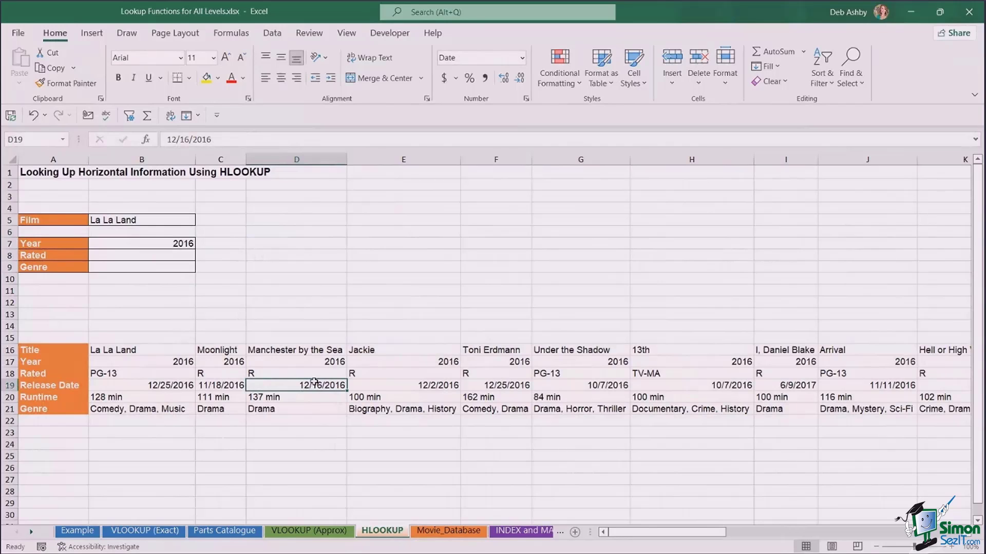
{"action": "key", "text": "ctrl+a"}
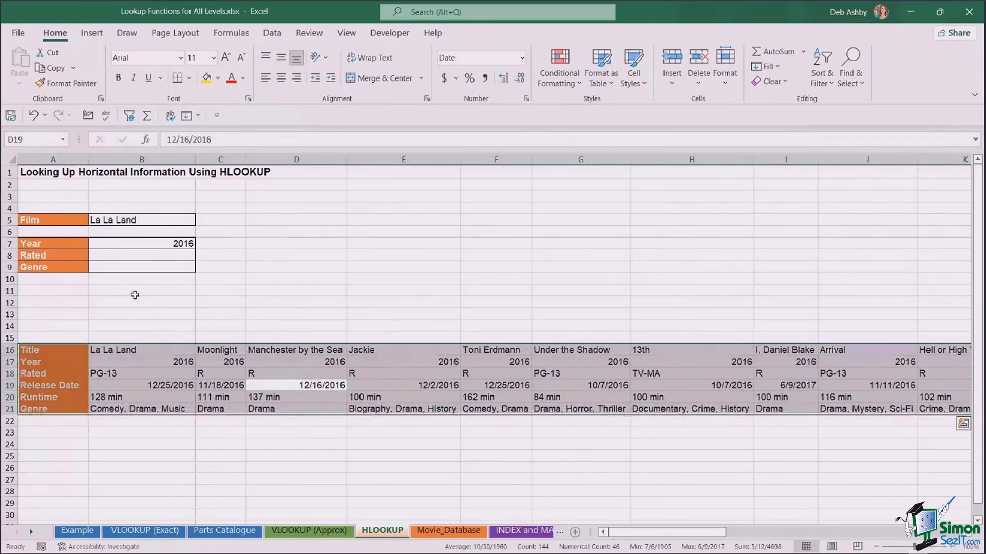
{"action": "left_click", "coordinate": [29, 139]}
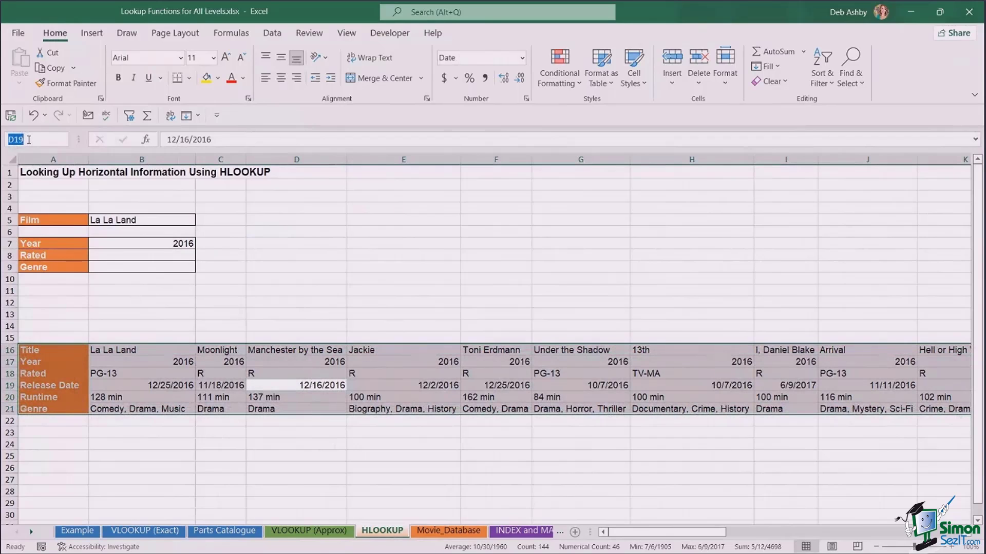
{"action": "type", "text": "Movies"}
{"action": "key", "text": "Return"}
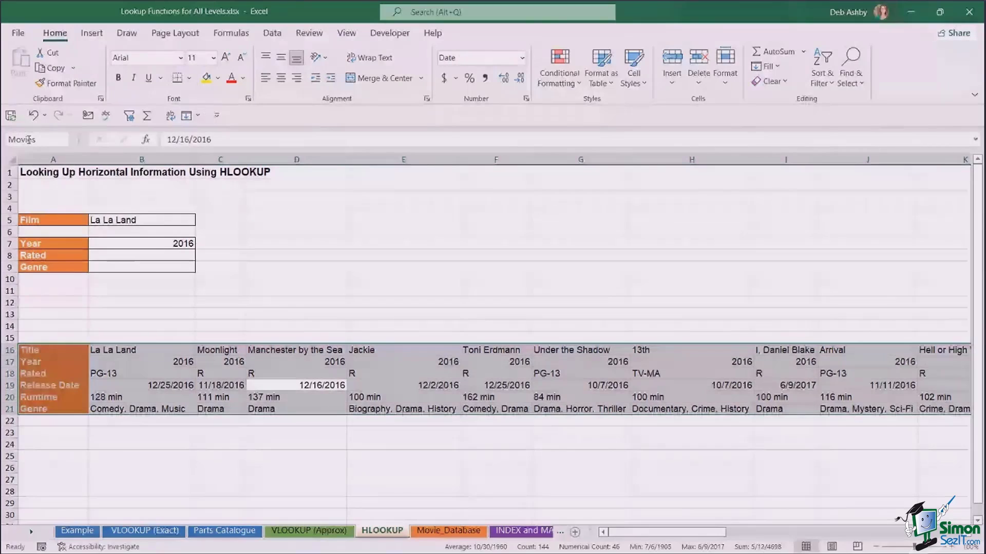
Start an HLOOKUP formula in Rated cell B8 with B5 as the lookup value and the named range Movies as the table array.
{"action": "left_click", "coordinate": [180, 260]}
{"action": "type", "text": "=H"}
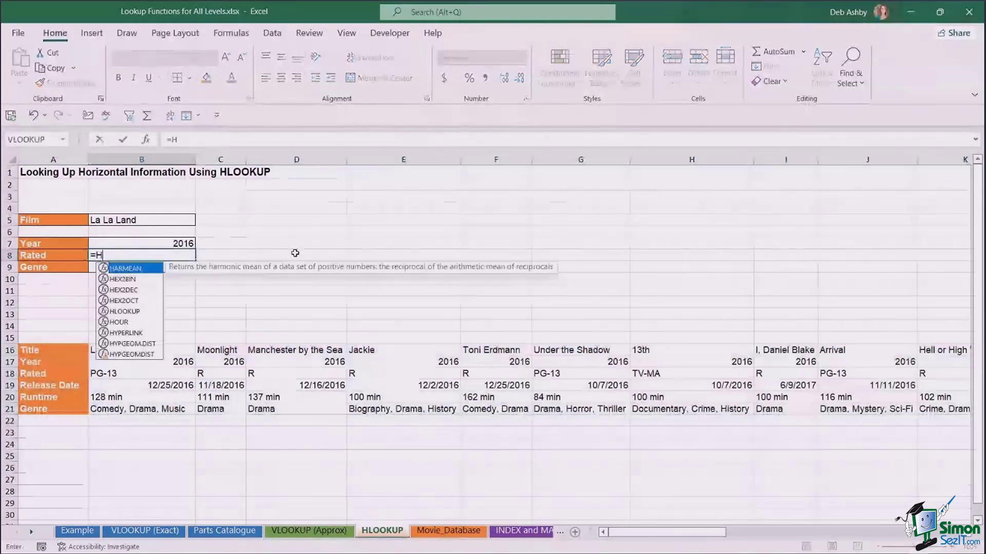
{"action": "type", "text": "LOOKUP("}
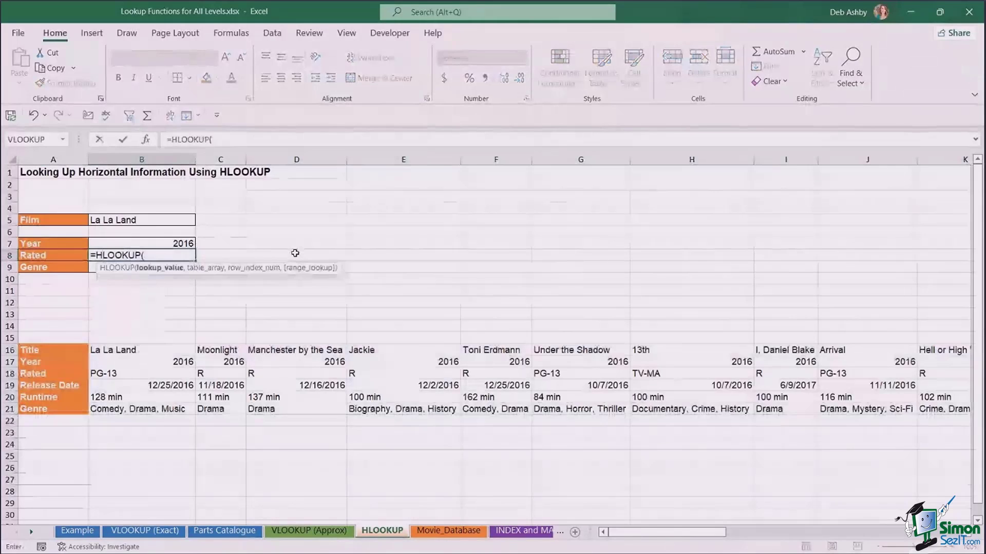
{"action": "left_click", "coordinate": [157, 220]}
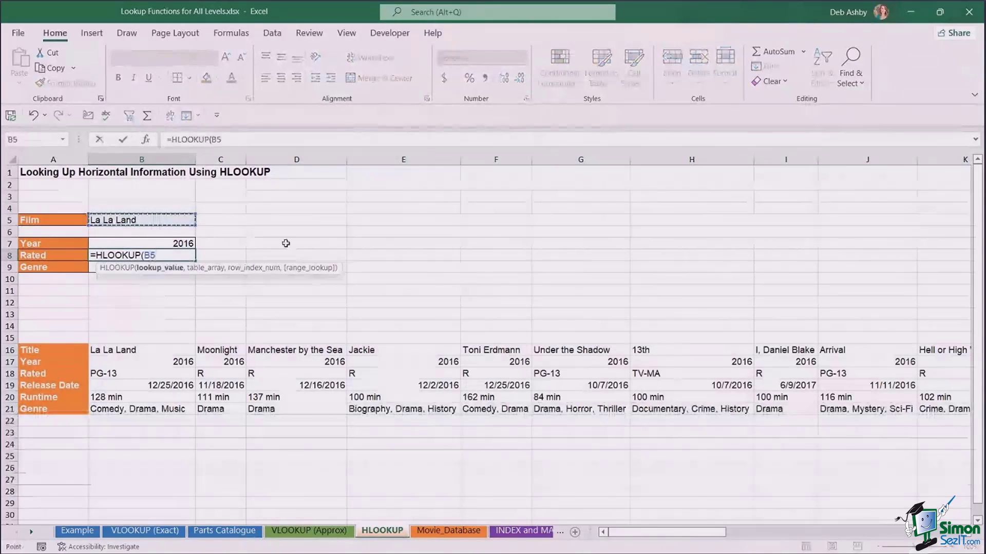
{"action": "type", "text": ","}
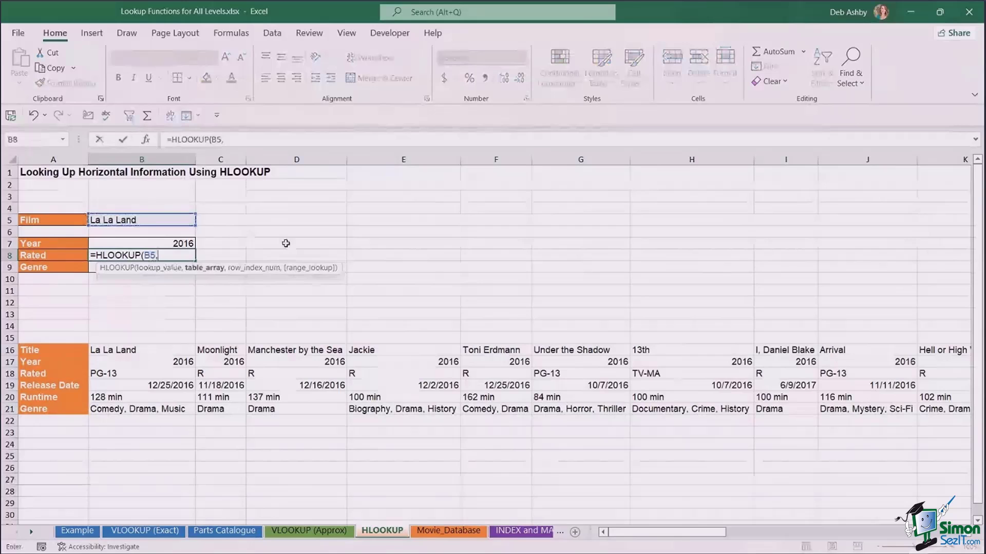
{"action": "key", "text": "F3"}
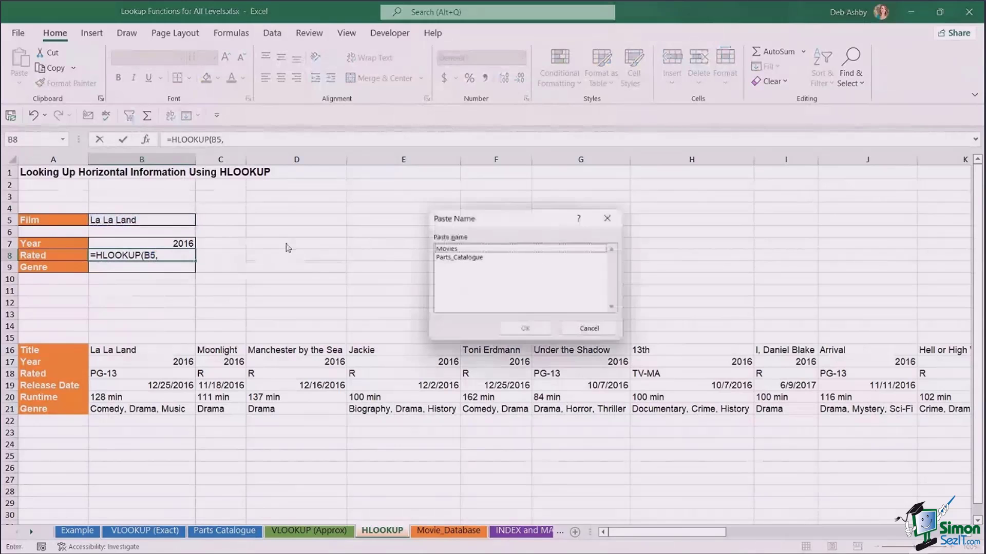
{"action": "left_click", "coordinate": [468, 249]}
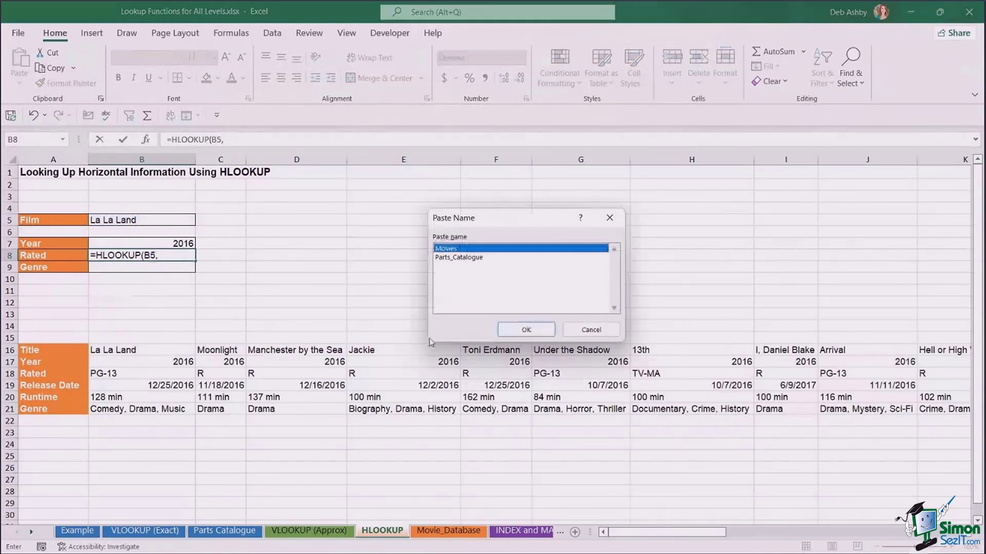
{"action": "left_click", "coordinate": [523, 330]}
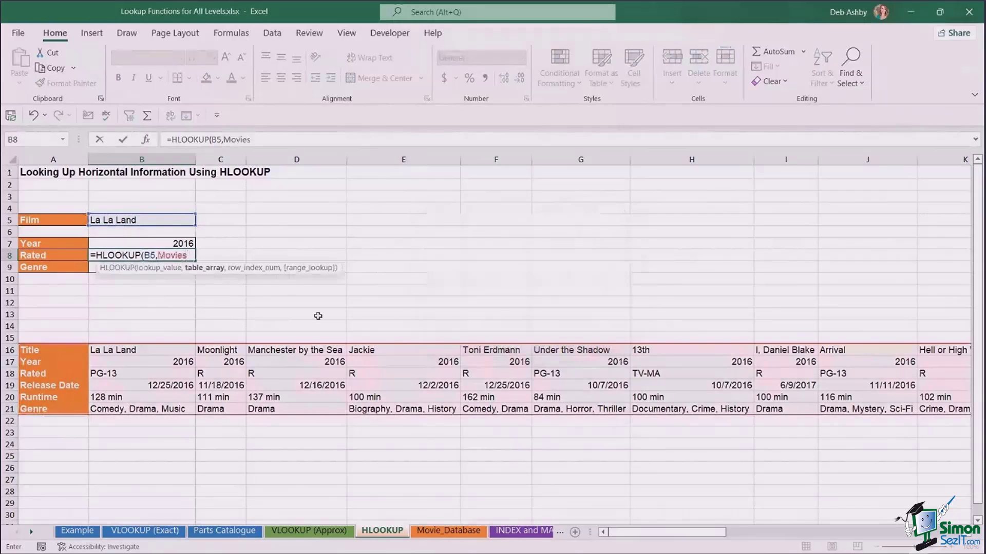
Complete the B8 HLOOKUP formula with row index 3 and 0 for an exact match.
{"action": "type", "text": ","}
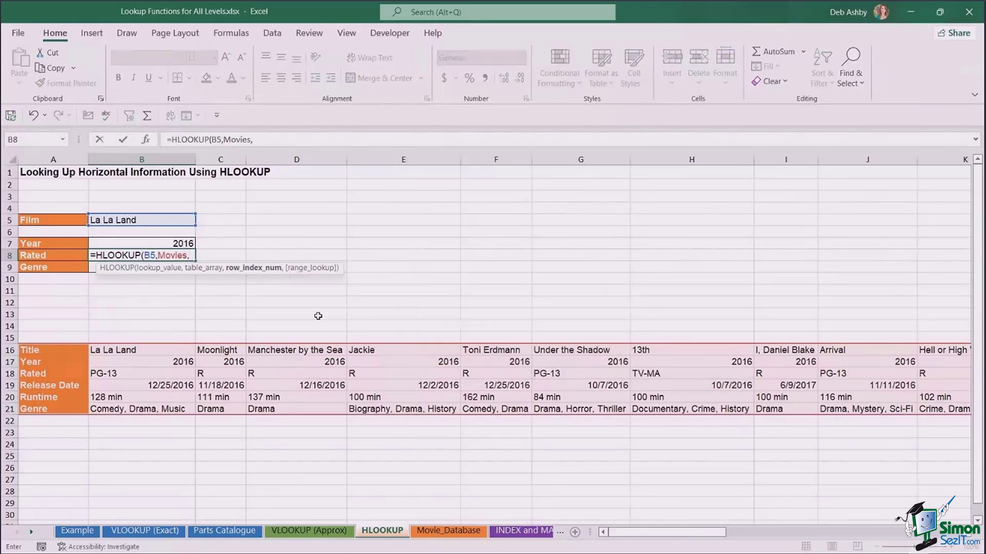
{"action": "type", "text": "3,"}
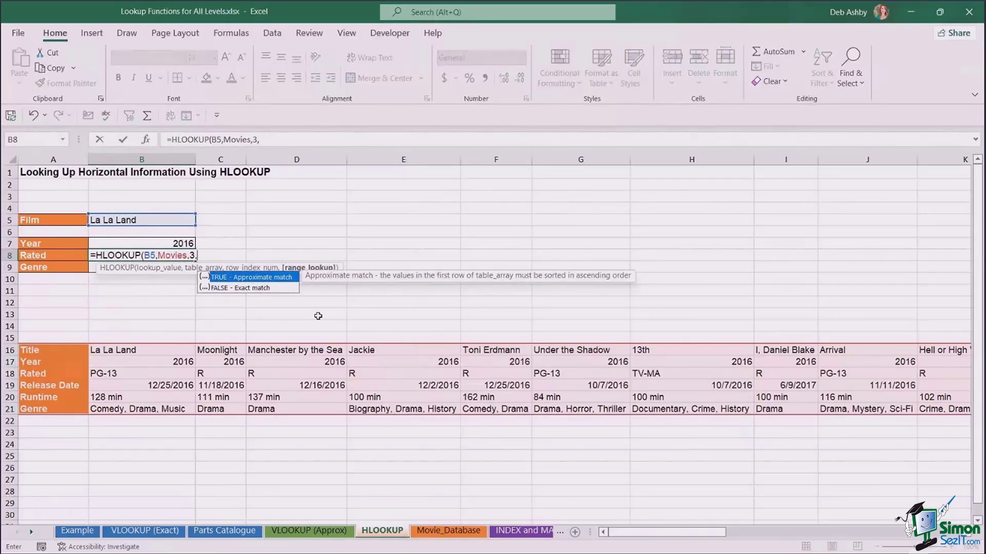
{"action": "type", "text": "0)"}
{"action": "key", "text": "Return"}
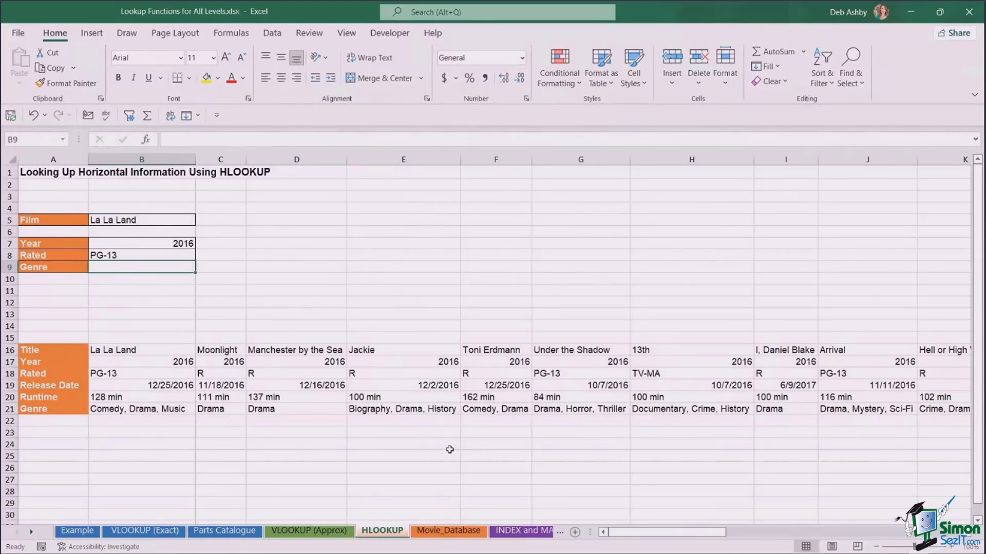
Switch to the INDEX and MATCH worksheet with the app revenue table.
{"action": "left_click", "coordinate": [424, 221]}
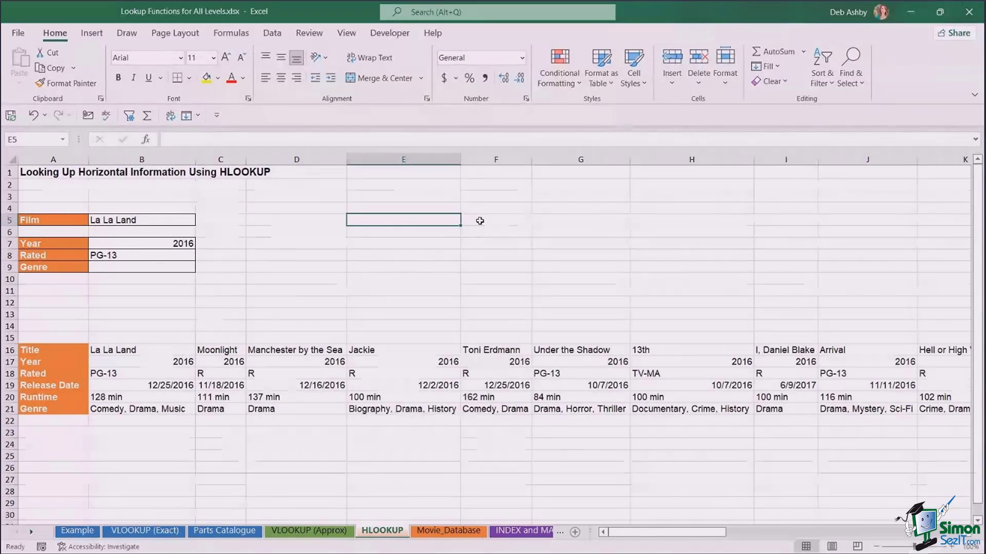
{"action": "left_click", "coordinate": [443, 243]}
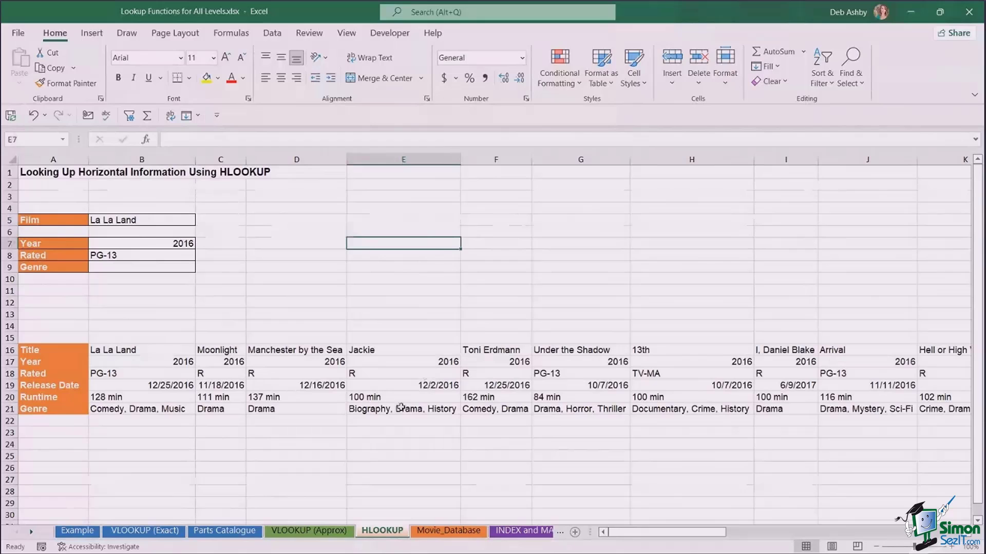
{"action": "left_click", "coordinate": [517, 534]}
{"action": "left_click", "coordinate": [418, 314]}
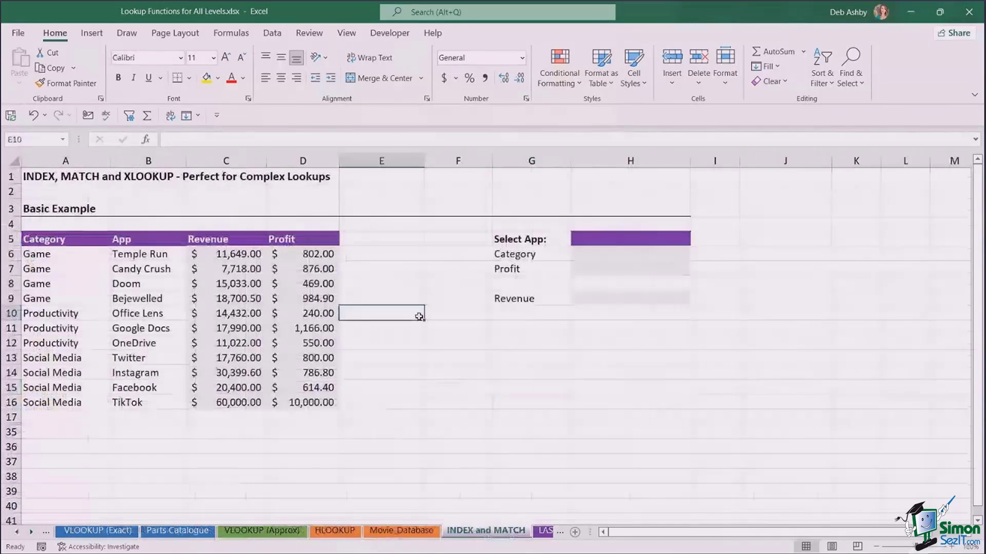
{"action": "left_click", "coordinate": [638, 354]}
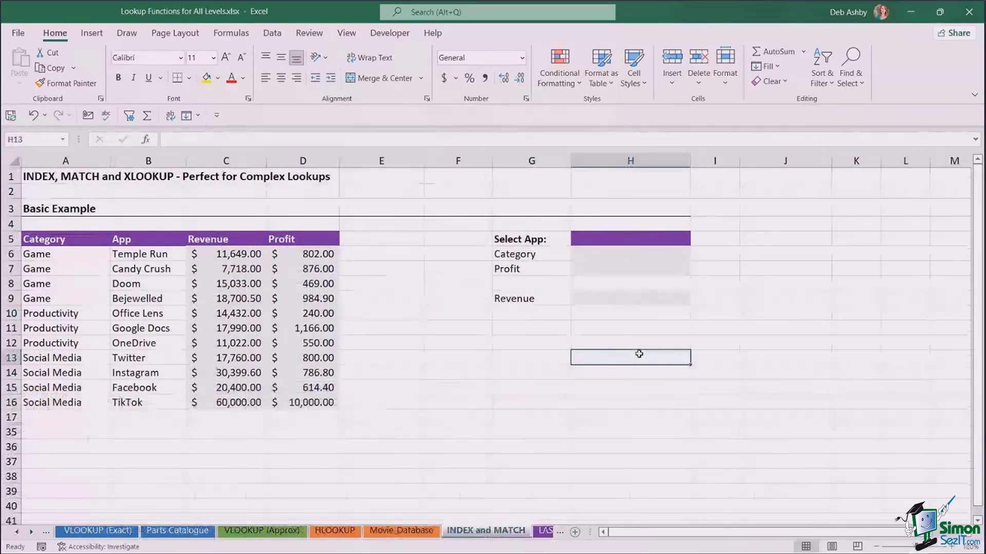
Examine the table's Category and App columns and the Select App, Category, Profit and Revenue lookup cells in column H.
{"action": "left_click", "coordinate": [59, 241]}
{"action": "left_click_drag", "start_coordinate": [60, 240], "coordinate": [57, 402]}
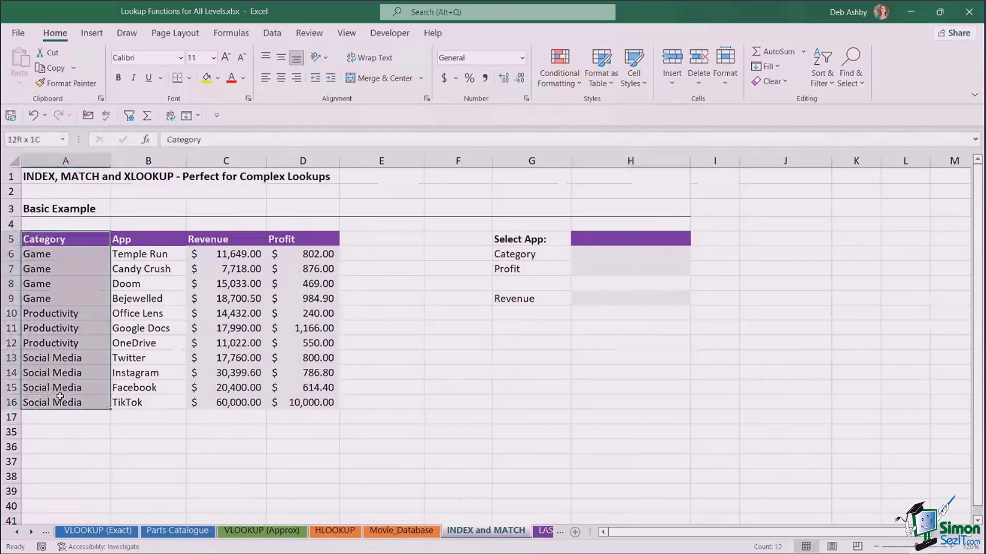
{"action": "left_click", "coordinate": [138, 240]}
{"action": "left_click_drag", "start_coordinate": [138, 240], "coordinate": [138, 403]}
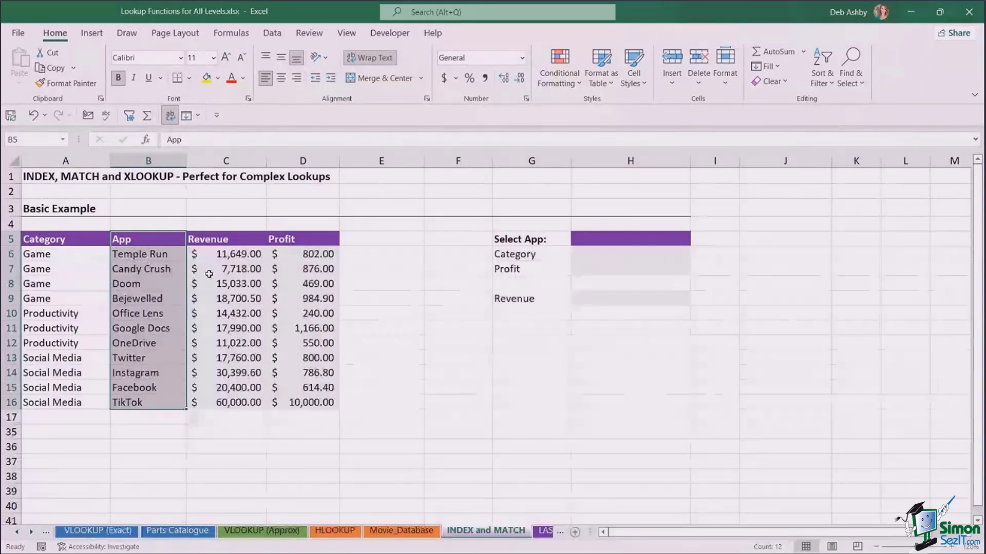
{"action": "left_click", "coordinate": [272, 269]}
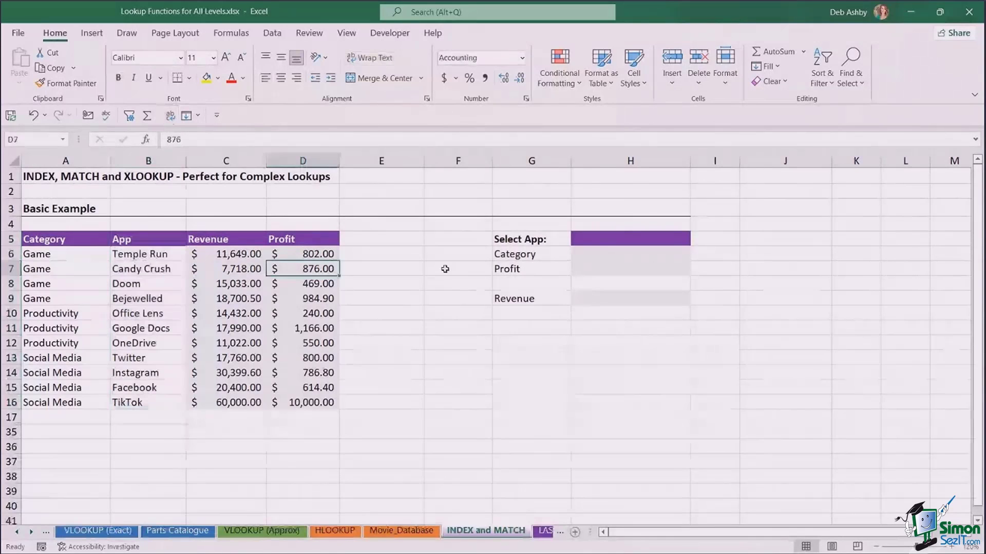
{"action": "left_click", "coordinate": [612, 241]}
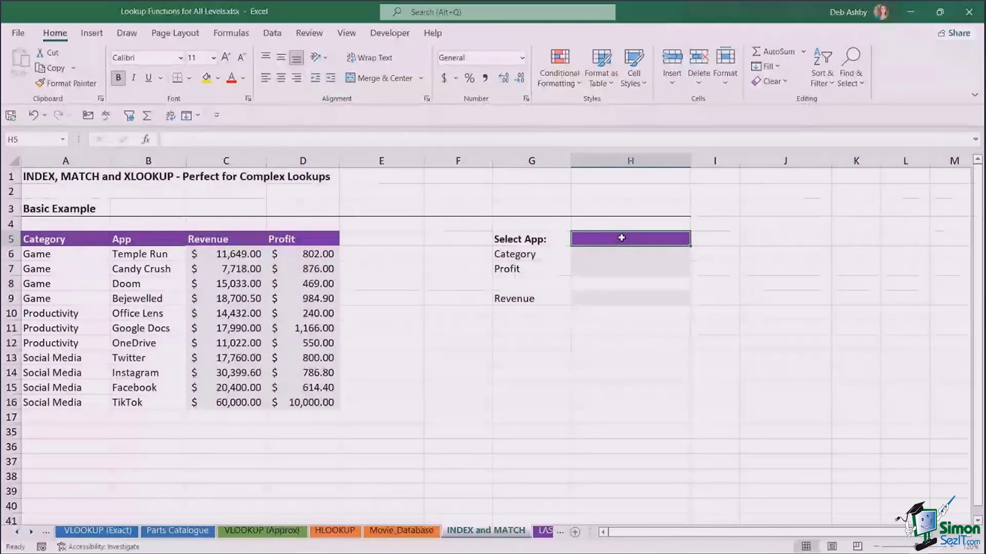
{"action": "left_click", "coordinate": [589, 254]}
{"action": "left_click", "coordinate": [586, 269]}
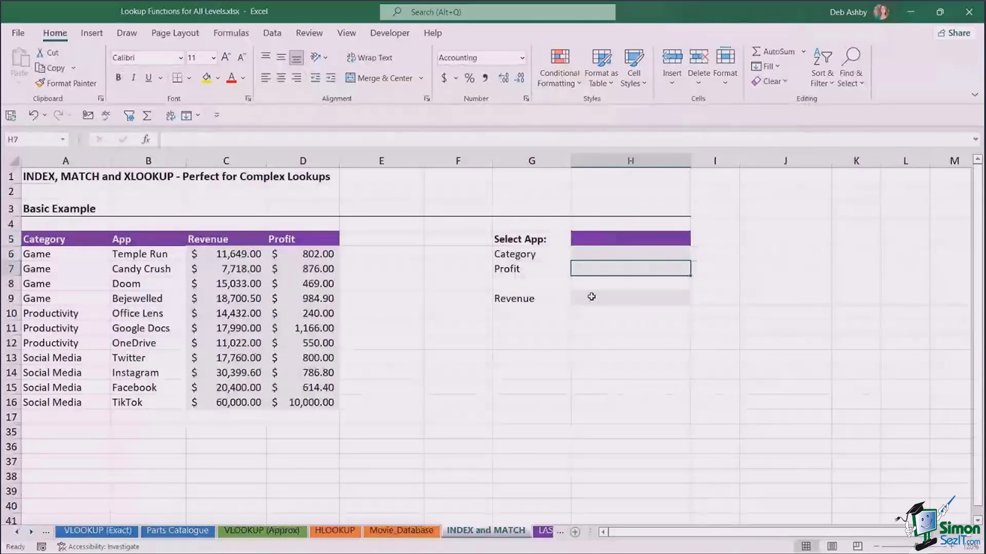
{"action": "left_click", "coordinate": [591, 297]}
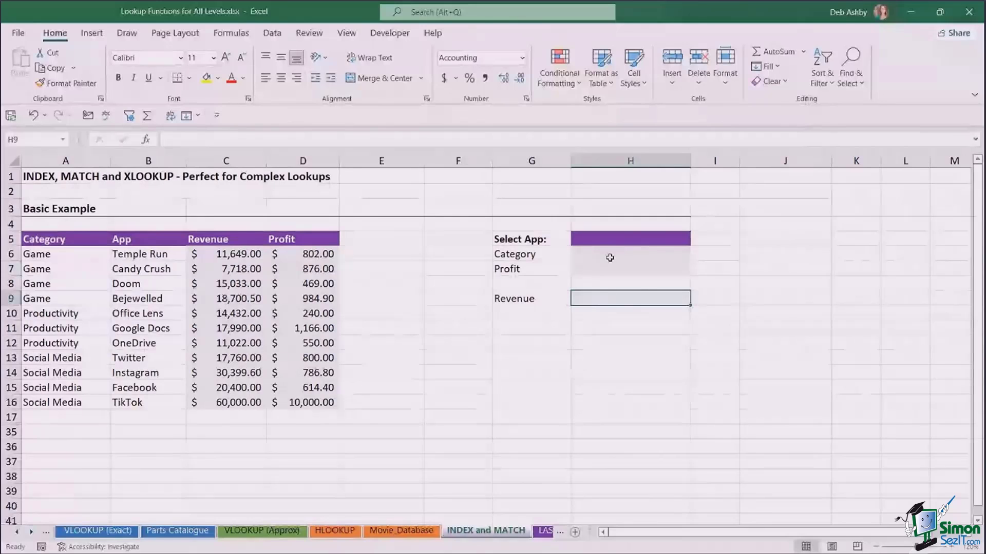
Enter Doom in the Select App cell H5.
{"action": "left_click", "coordinate": [607, 242]}
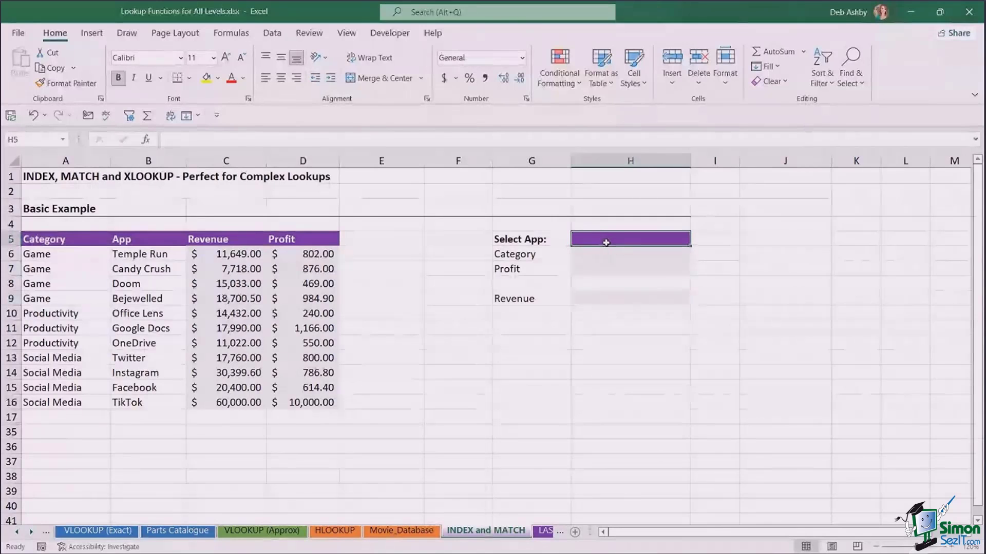
{"action": "type", "text": "Doom"}
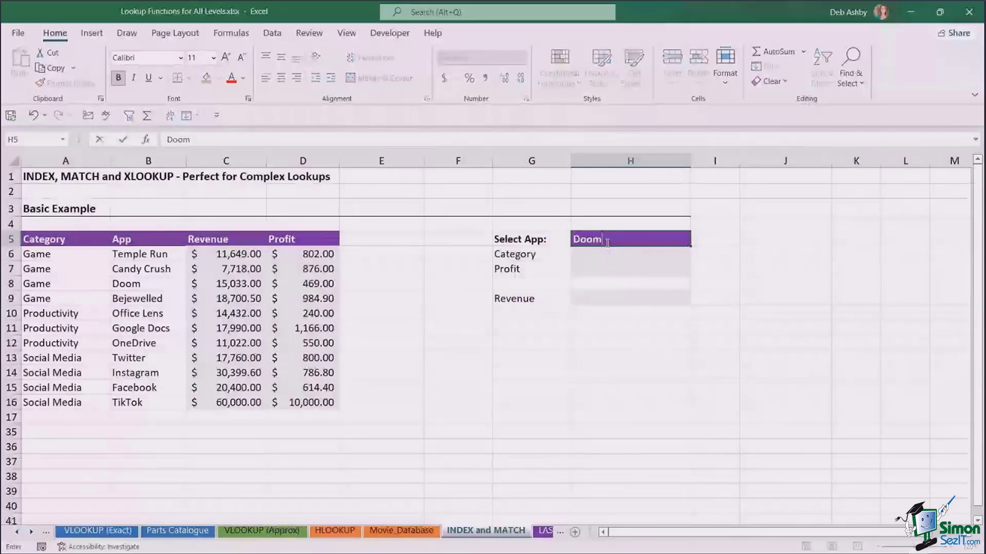
{"action": "key", "text": "Return"}
Compare Doom's position in the App column with its Category cell and the lookup value in H5.
{"action": "left_click", "coordinate": [128, 283]}
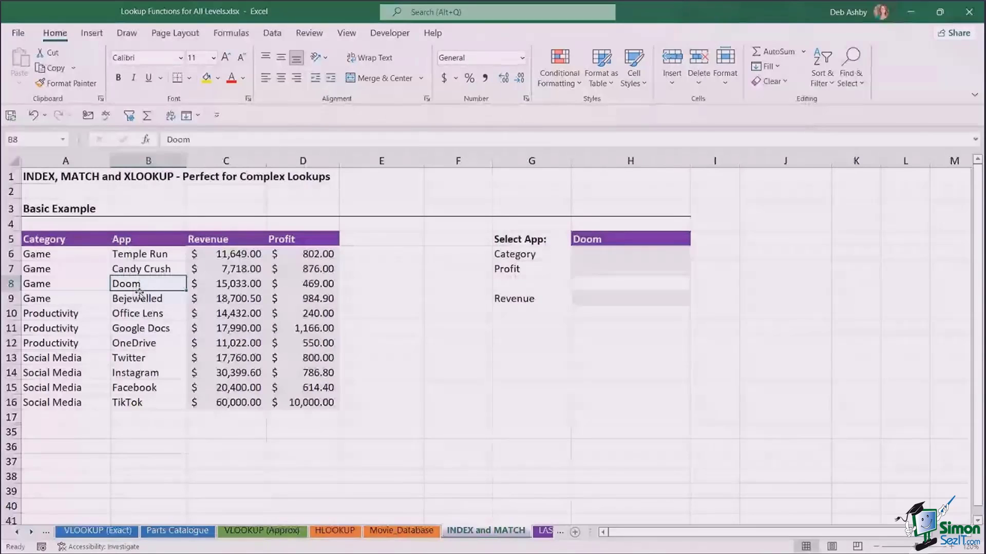
{"action": "left_click", "coordinate": [583, 260]}
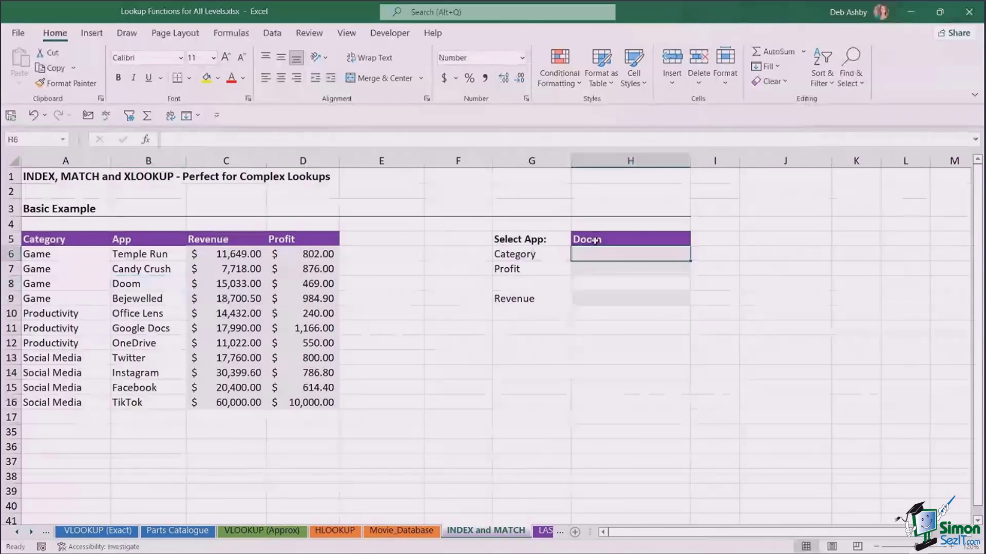
{"action": "left_click", "coordinate": [156, 283]}
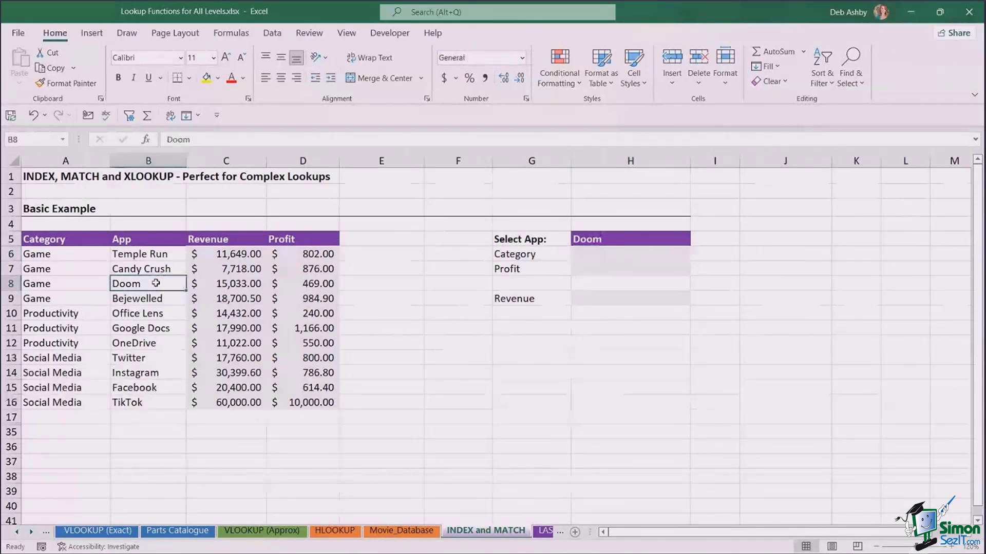
{"action": "left_click", "coordinate": [42, 284]}
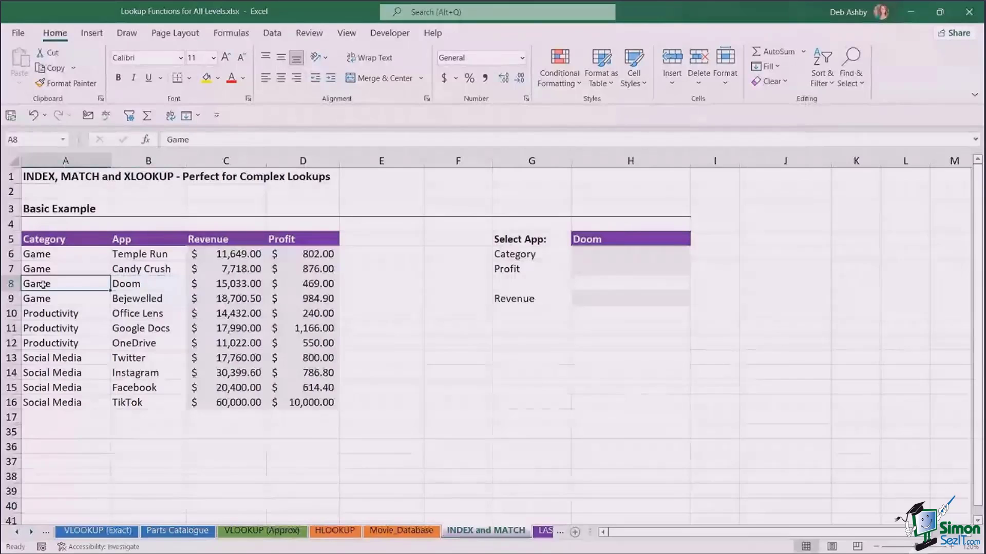
{"action": "left_click", "coordinate": [145, 285]}
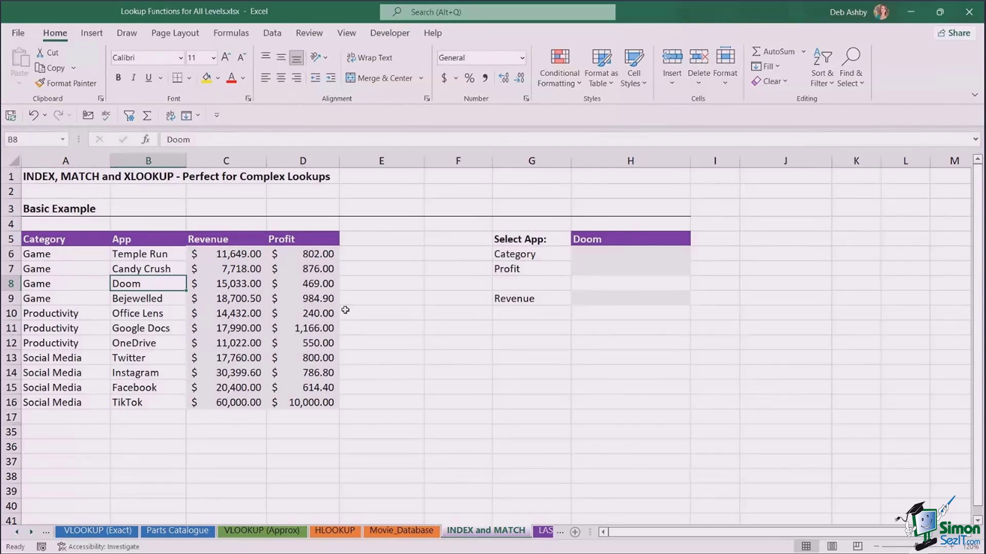
{"action": "left_click", "coordinate": [614, 239]}
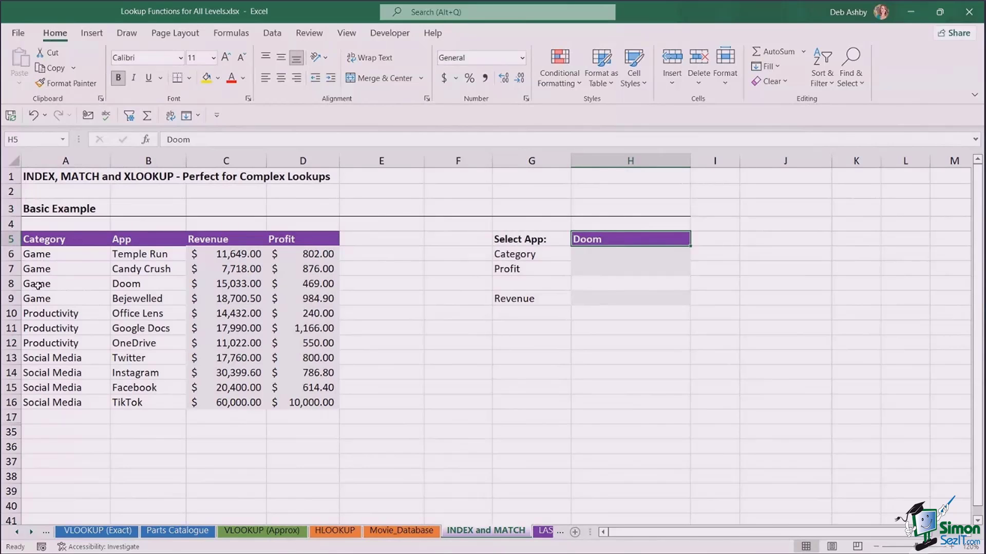
{"action": "left_click", "coordinate": [143, 286]}
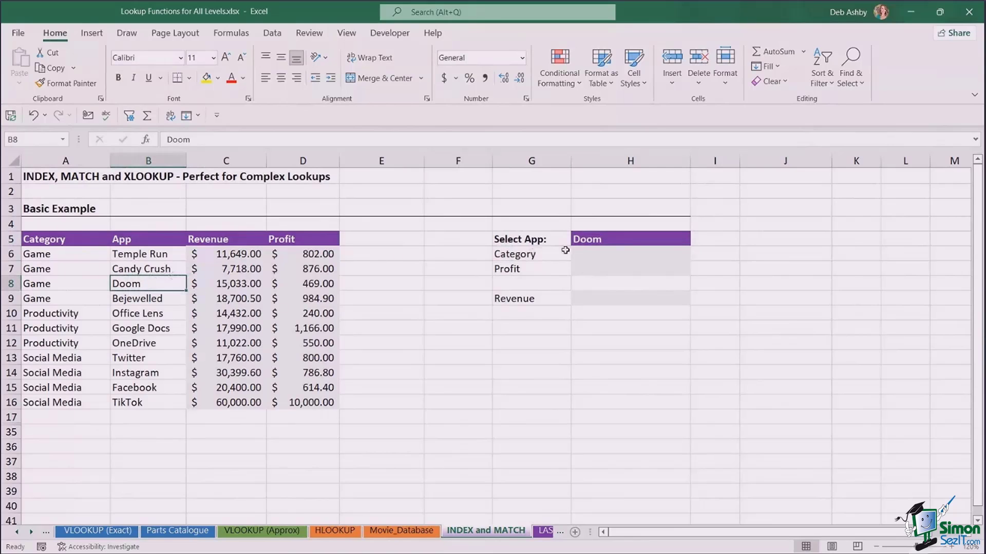
{"action": "left_click", "coordinate": [599, 241]}
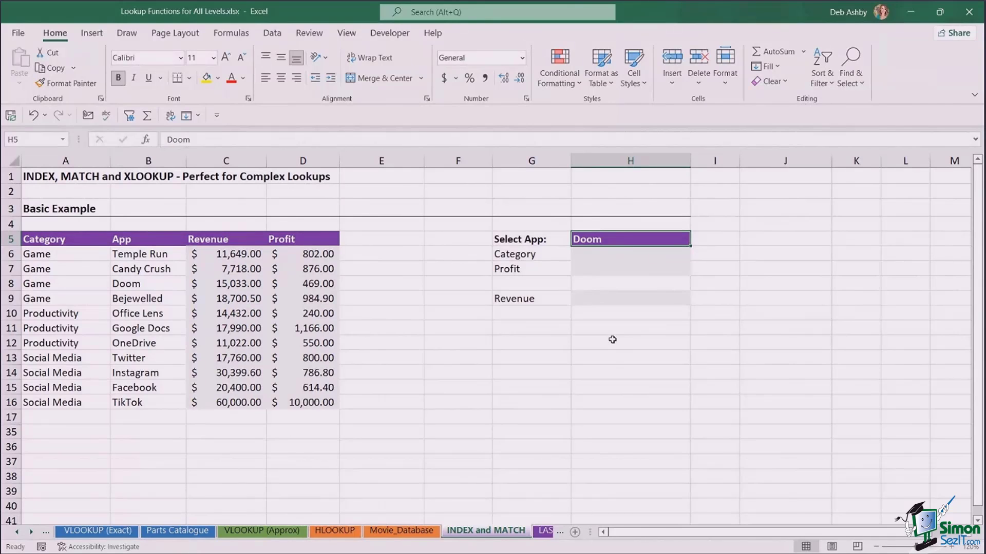
{"action": "left_click", "coordinate": [637, 323]}
Clear the Select App cell H5 and give it a list data validation sourced from the app names in B6:B16.
{"action": "left_click", "coordinate": [608, 240]}
{"action": "key", "text": "Delete"}
{"action": "left_click", "coordinate": [272, 34]}
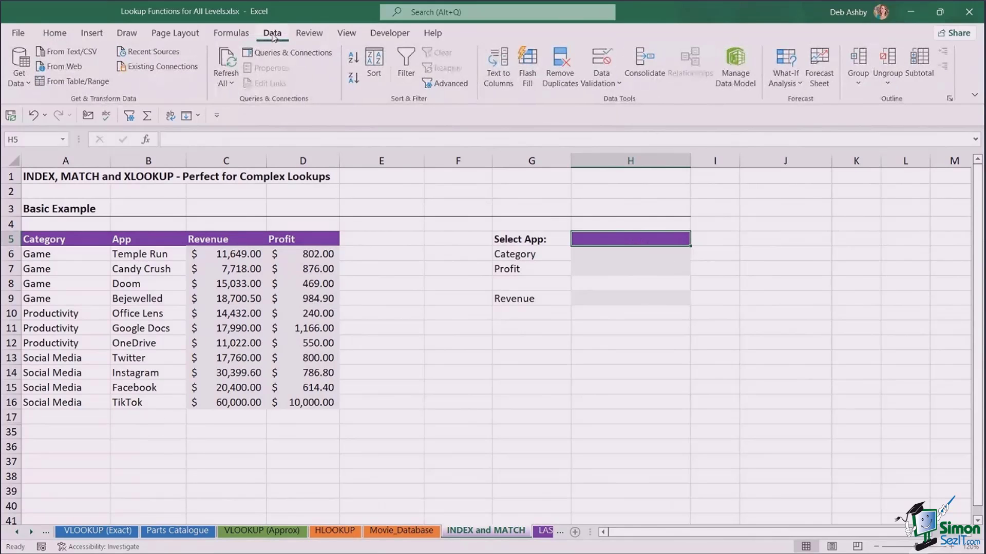
{"action": "left_click", "coordinate": [618, 84]}
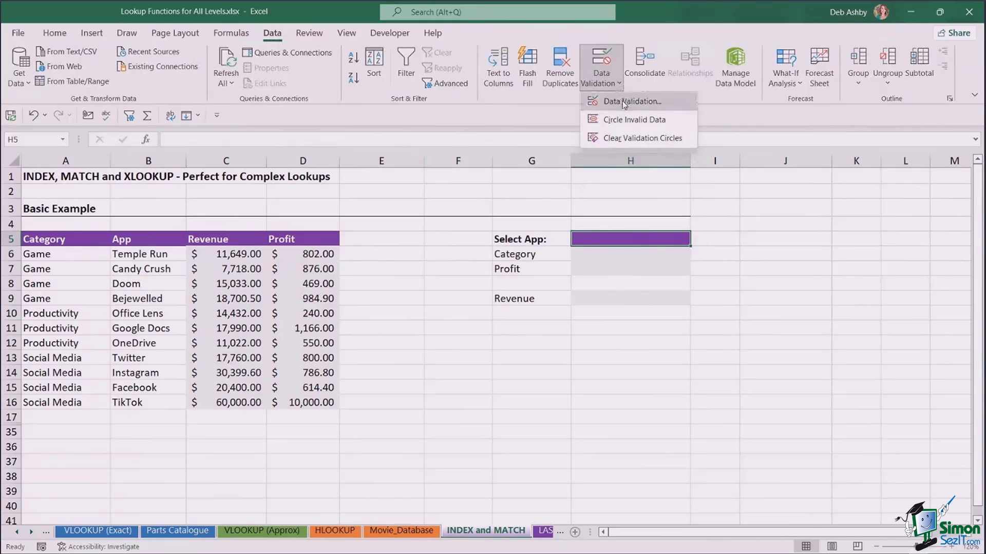
{"action": "left_click", "coordinate": [624, 102]}
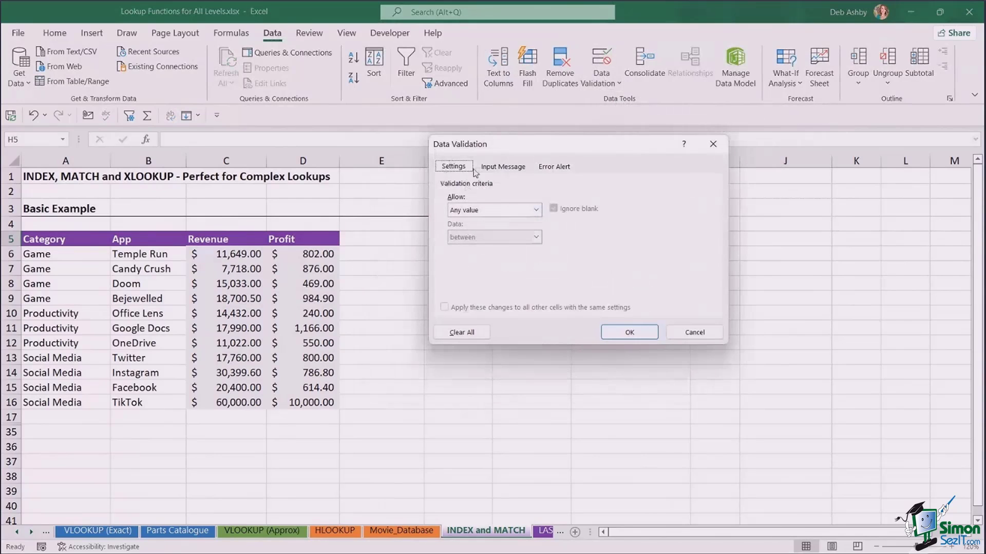
{"action": "left_click", "coordinate": [536, 210]}
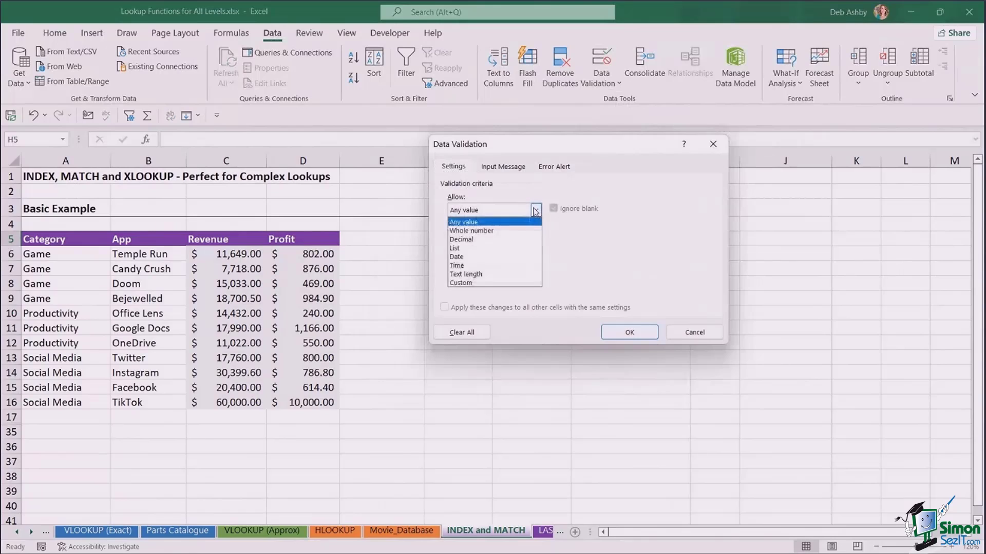
{"action": "left_click", "coordinate": [461, 249]}
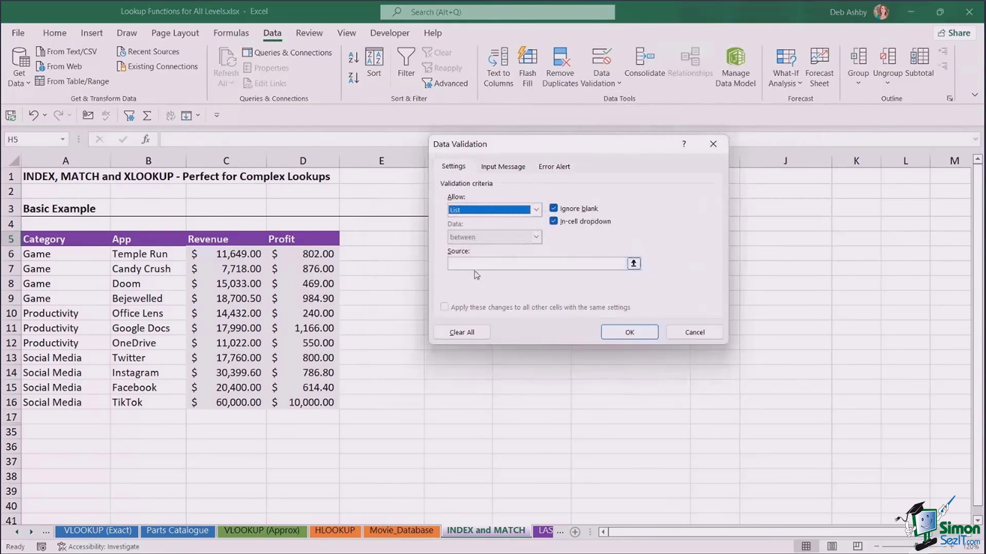
{"action": "left_click", "coordinate": [456, 262]}
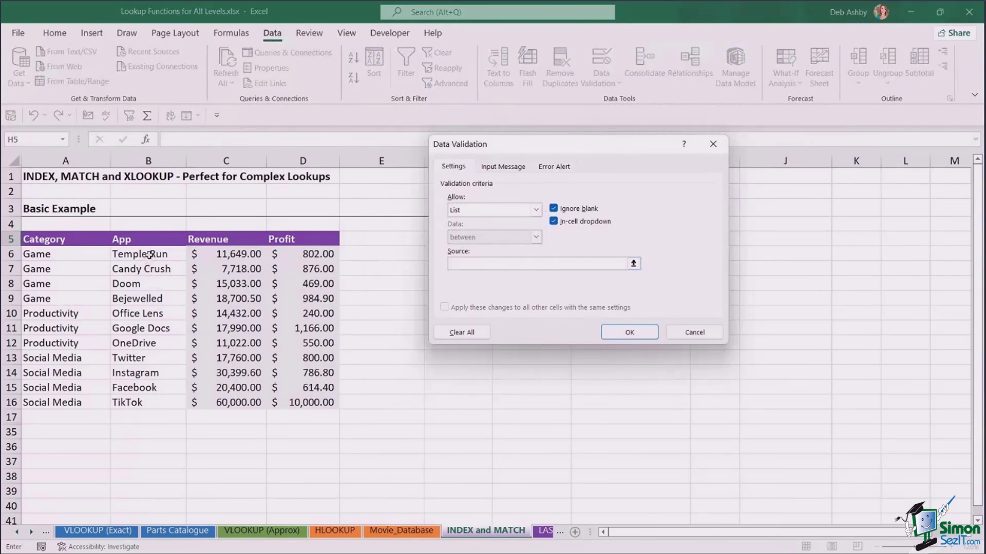
{"action": "left_click_drag", "start_coordinate": [149, 254], "coordinate": [147, 403]}
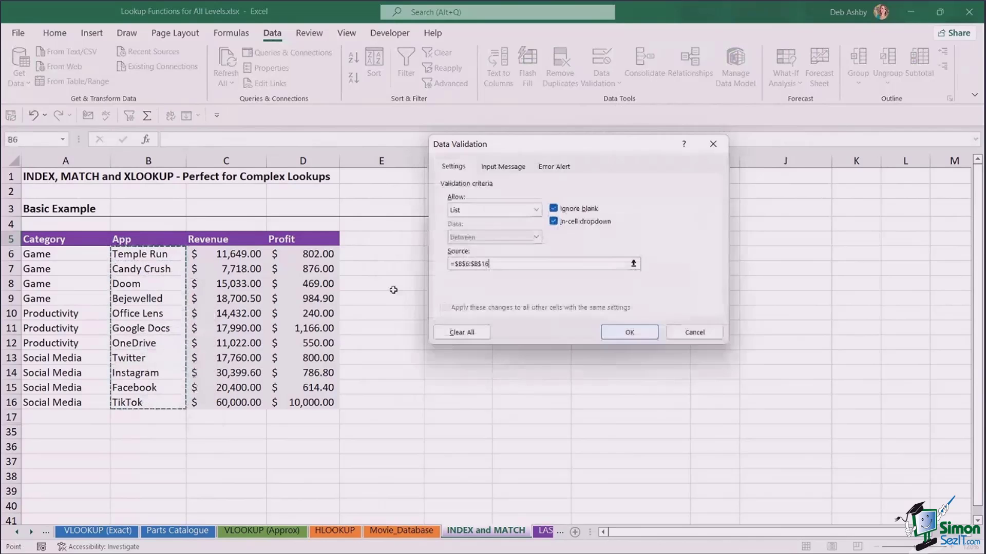
{"action": "left_click", "coordinate": [629, 333]}
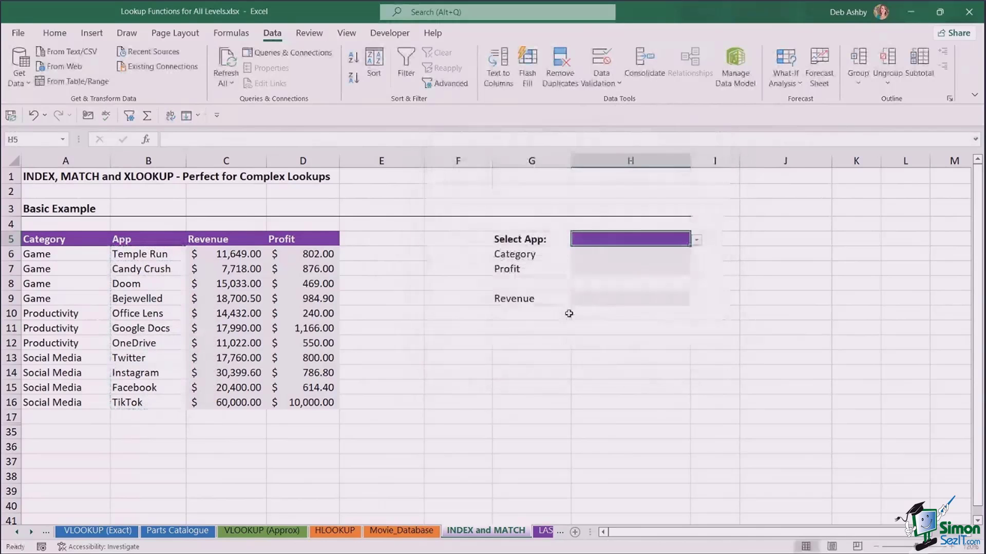
Try Twitter and Google Docs in the Select App drop-down list in H5, and leave Instagram chosen.
{"action": "left_click", "coordinate": [697, 240]}
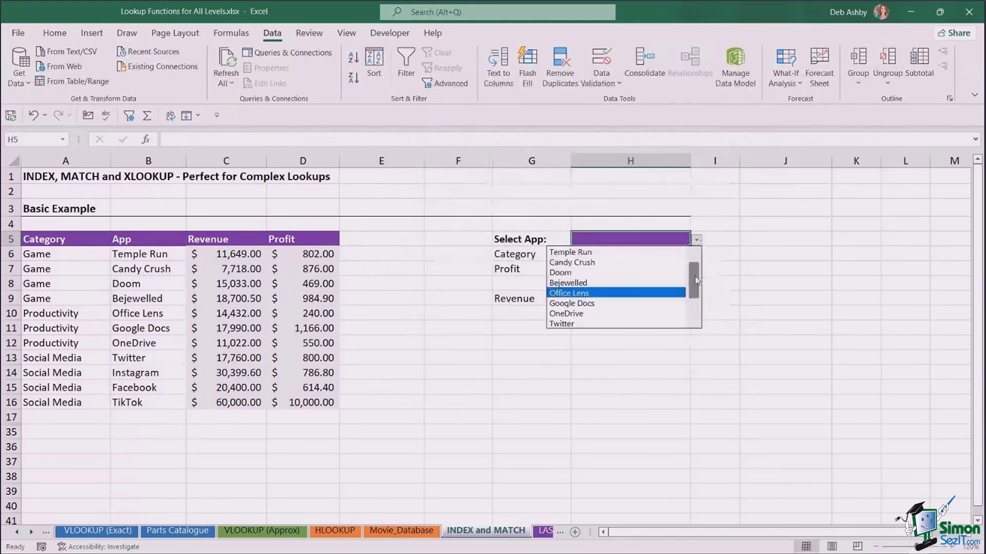
{"action": "scroll", "coordinate": [696, 280], "scroll_direction": "down", "scroll_amount": 1}
{"action": "left_click", "coordinate": [593, 296]}
{"action": "left_click", "coordinate": [696, 240]}
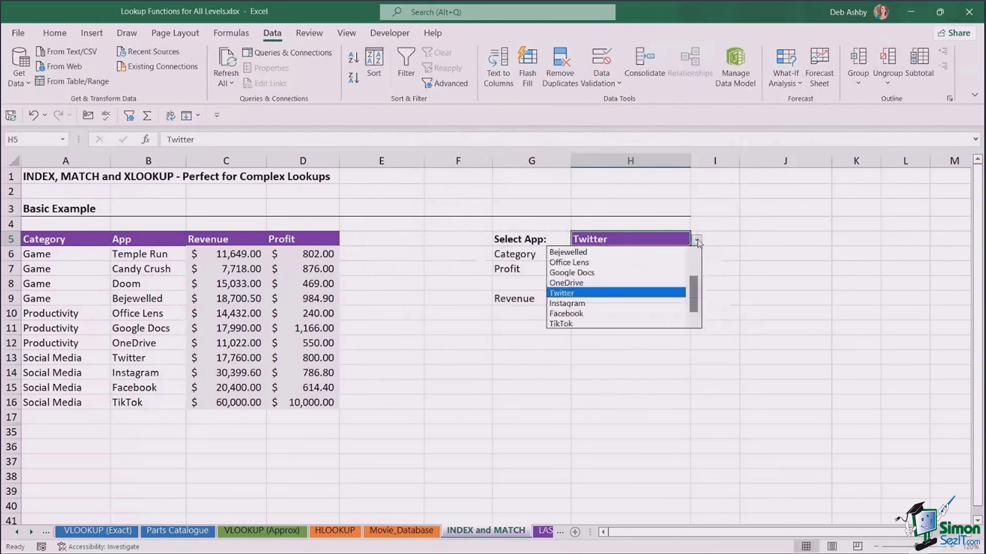
{"action": "left_click", "coordinate": [624, 276]}
{"action": "left_click", "coordinate": [697, 240]}
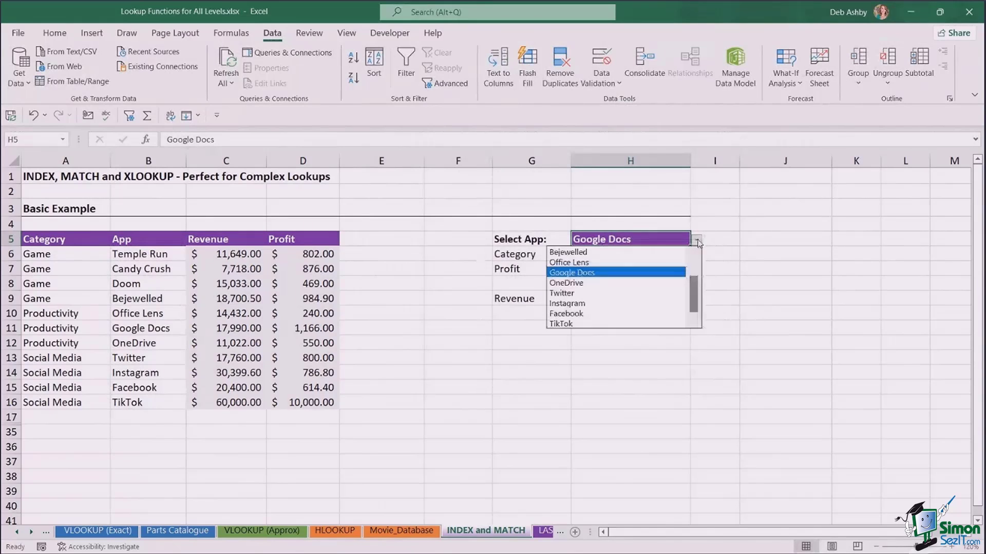
{"action": "left_click", "coordinate": [653, 304]}
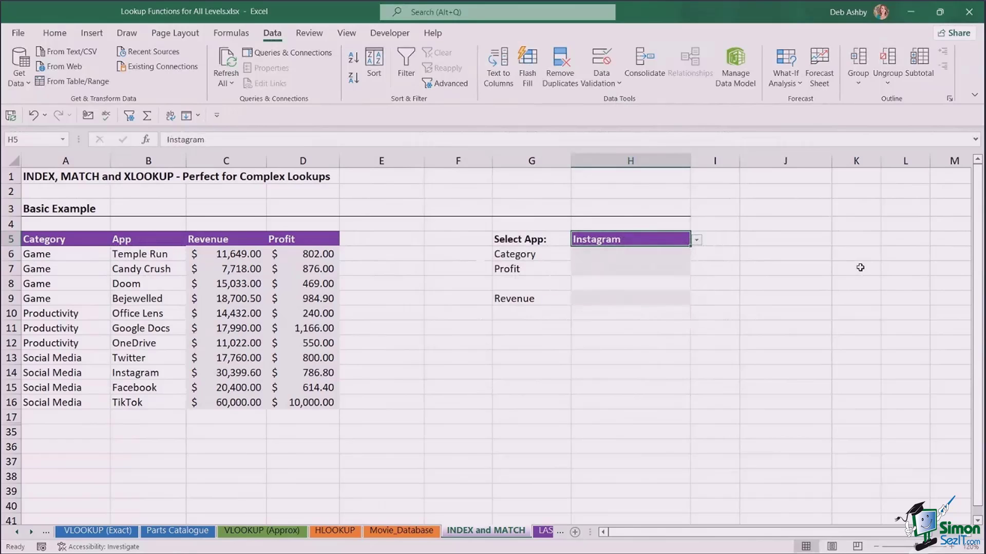
Enter =INDEX(A6:A16,9) in the Category cell H6 to return the ninth entry of the Category column.
{"action": "left_click", "coordinate": [588, 254]}
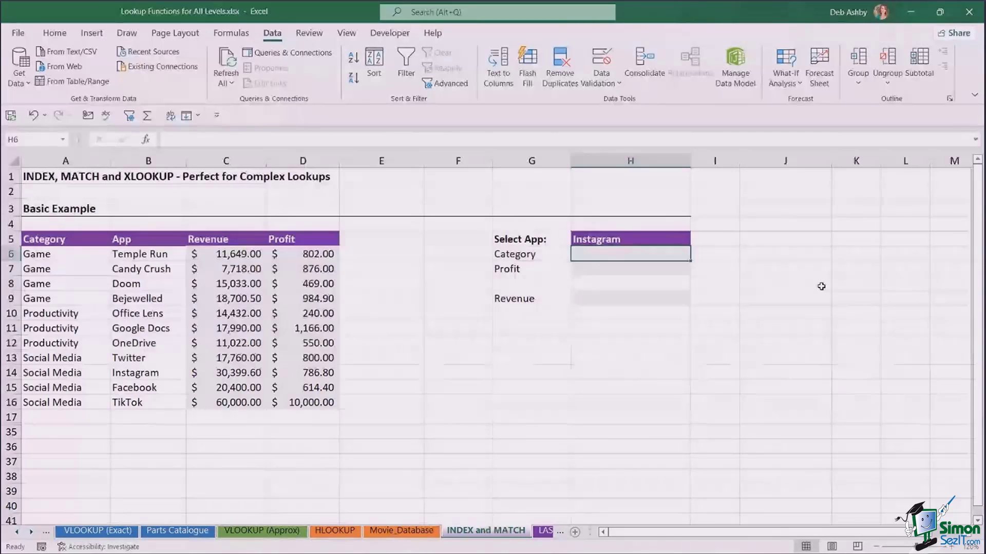
{"action": "type", "text": "=IND"}
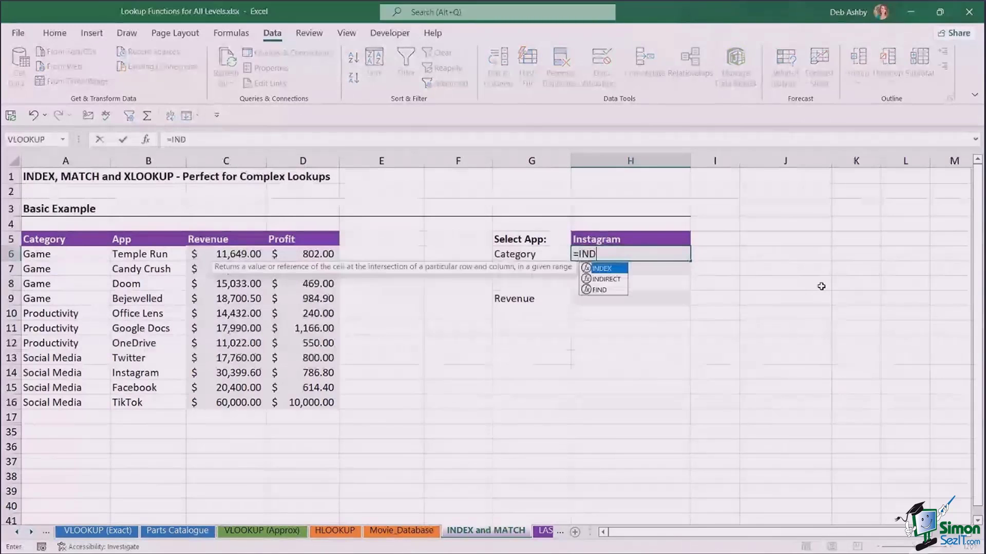
{"action": "type", "text": "EX("}
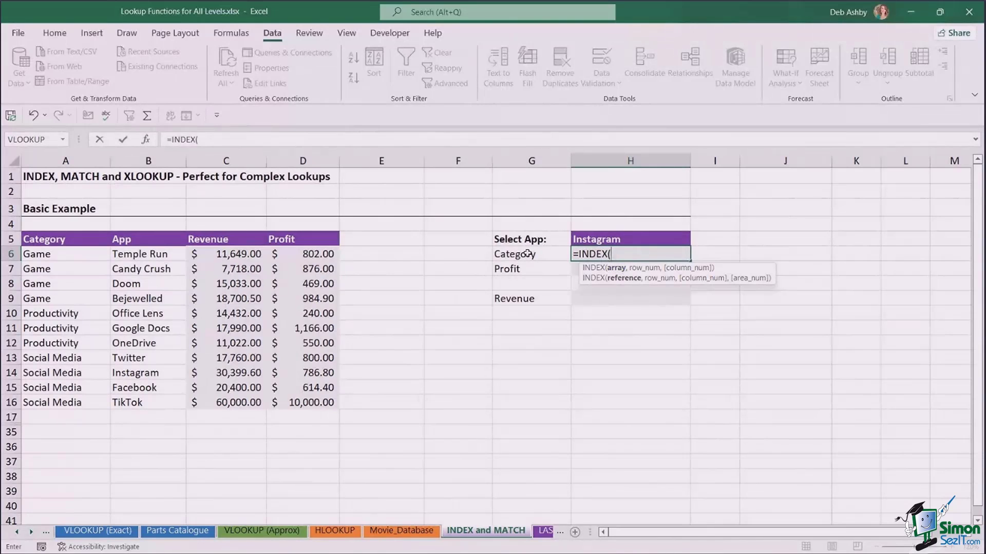
{"action": "left_click_drag", "start_coordinate": [64, 254], "coordinate": [63, 395]}
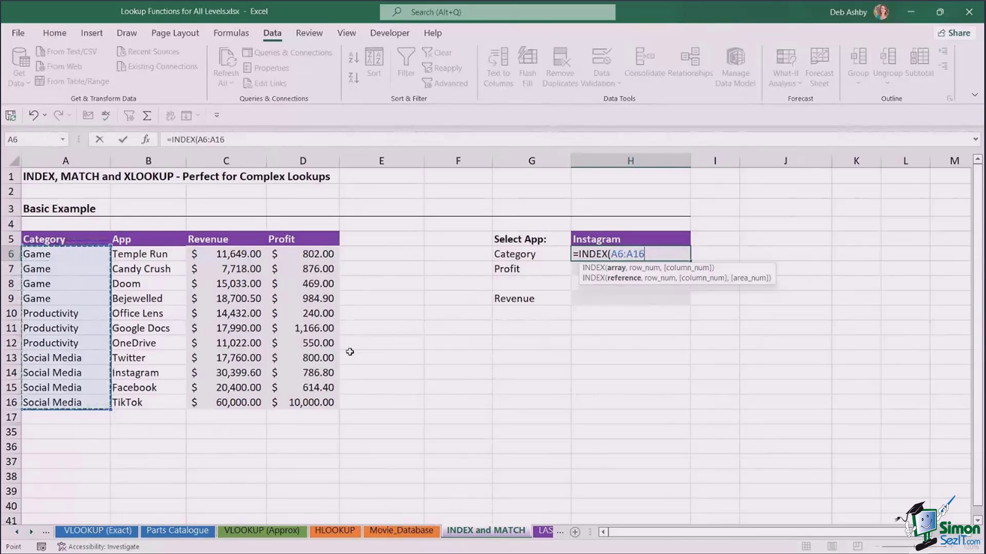
{"action": "type", "text": ","}
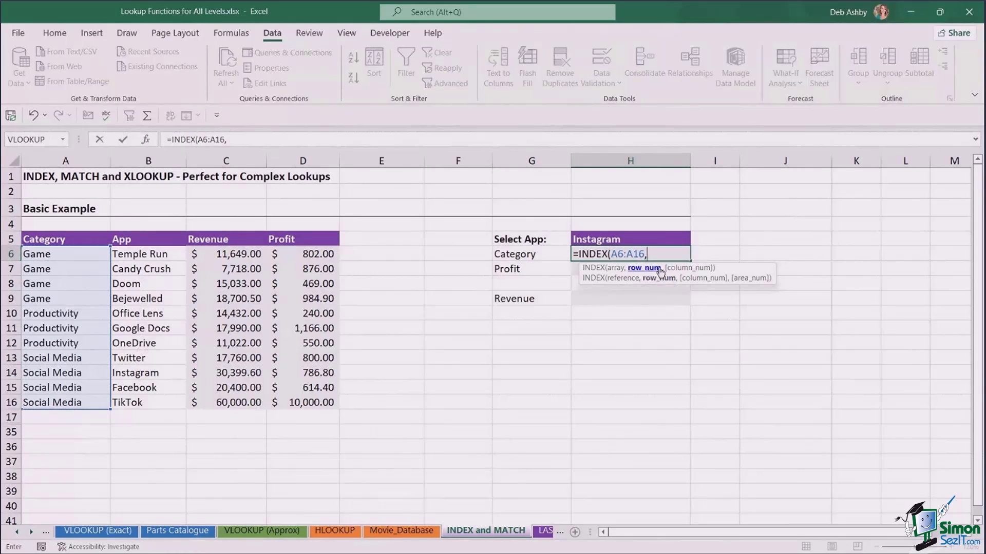
{"action": "type", "text": "9)"}
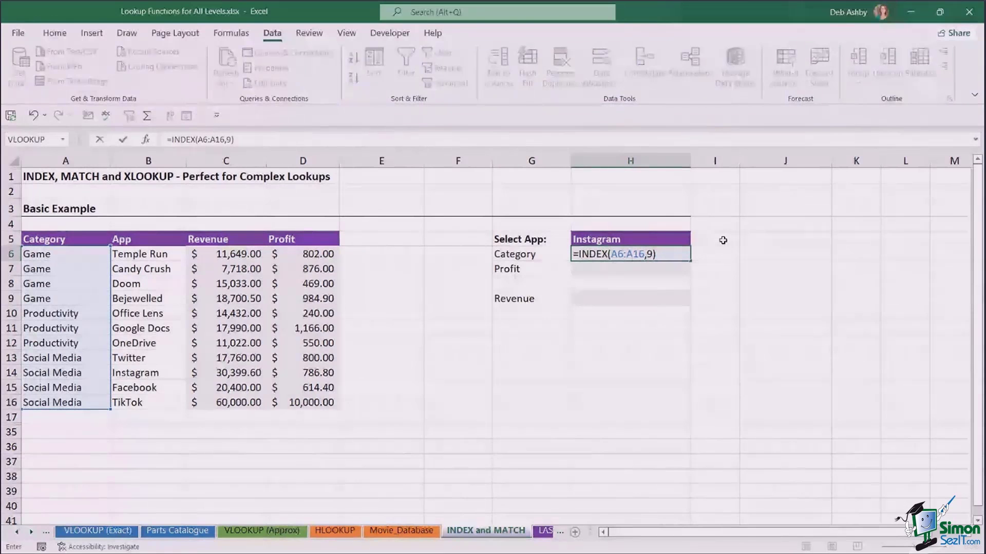
{"action": "key", "text": "Return"}
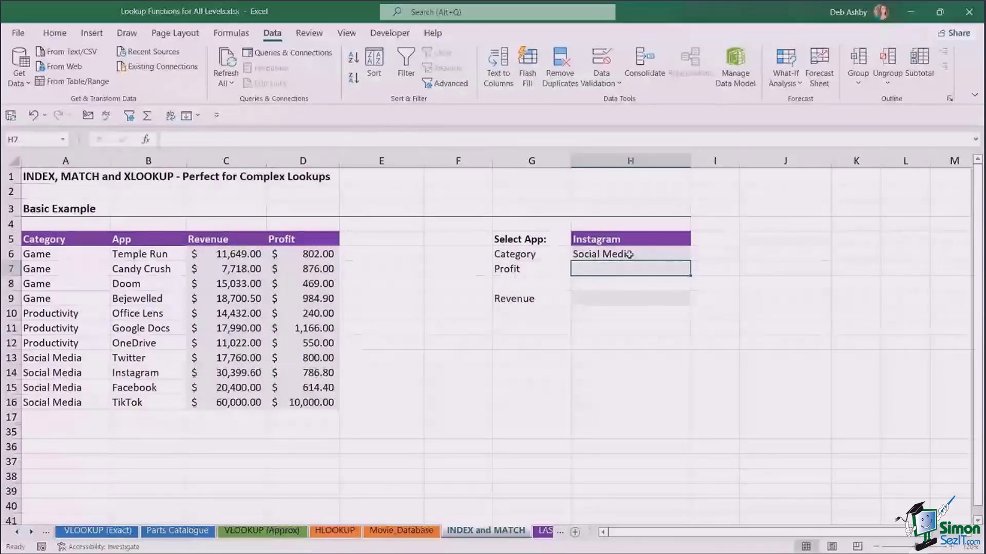
{"action": "left_click", "coordinate": [629, 255]}
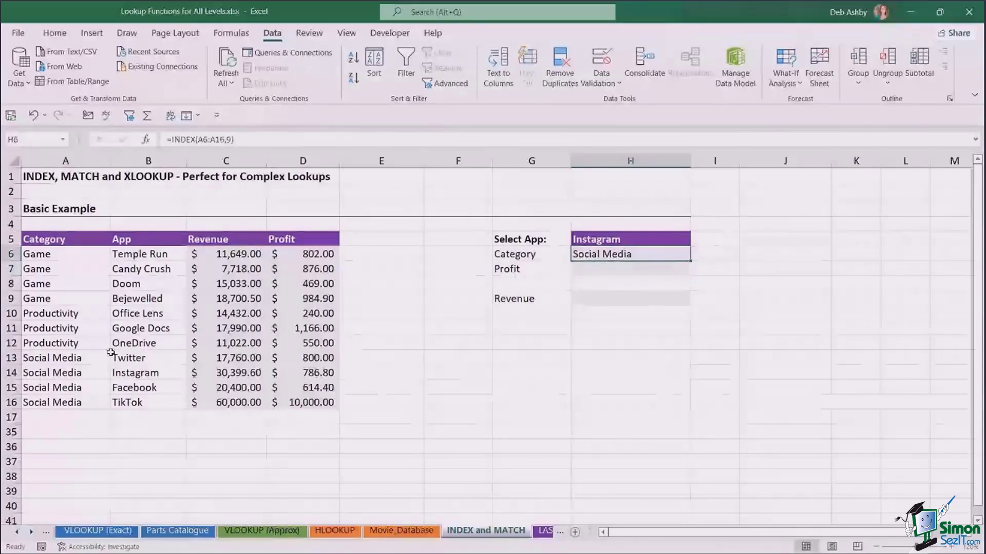
Examine the hard-coded row number argument of the INDEX formula in Category cell H6.
{"action": "left_click", "coordinate": [81, 378]}
{"action": "left_click", "coordinate": [629, 255]}
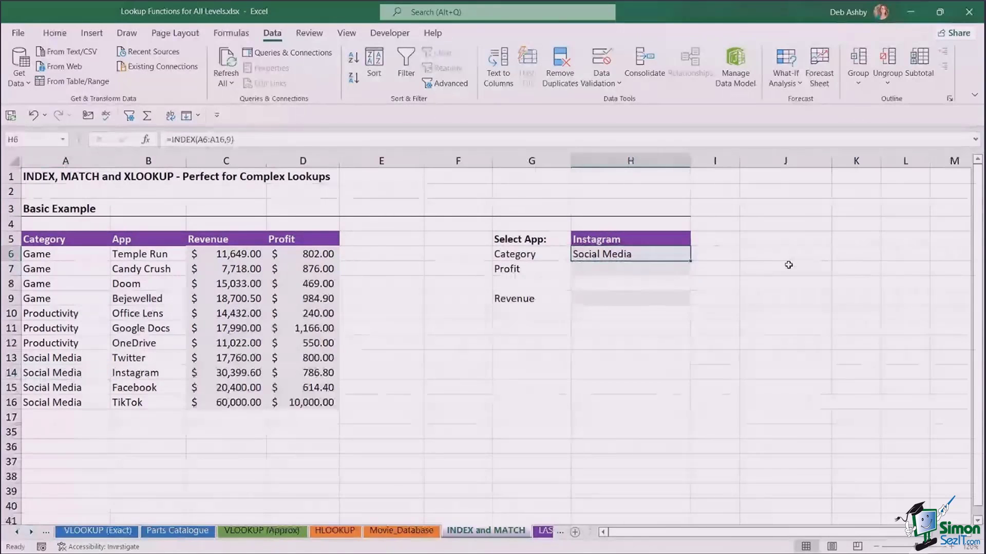
{"action": "double_click", "coordinate": [627, 262]}
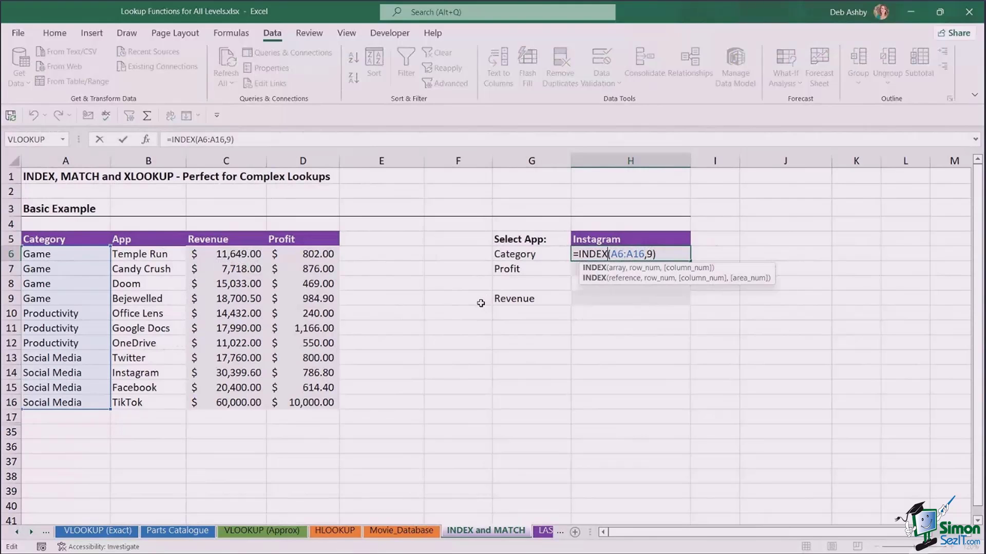
{"action": "left_click", "coordinate": [648, 253]}
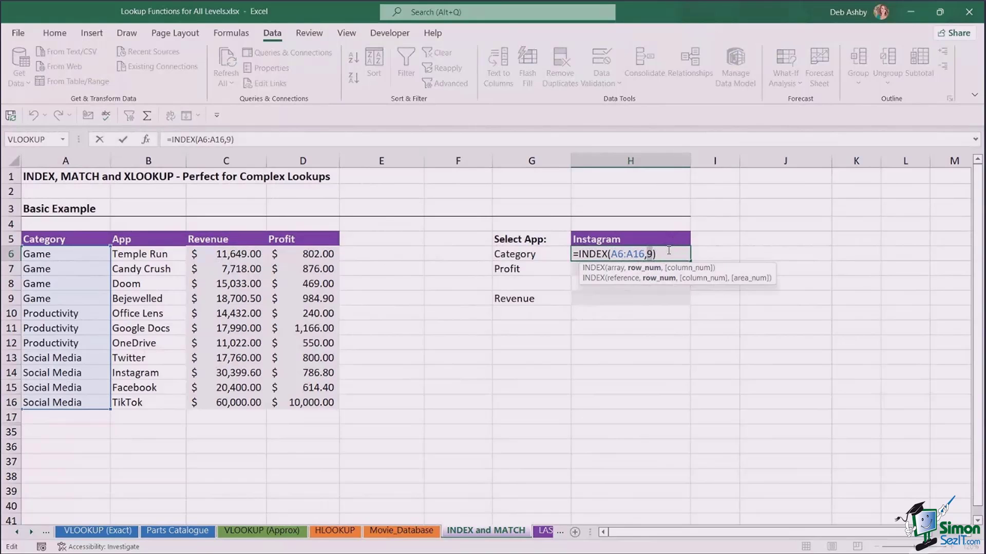
{"action": "key", "text": "ctrl+Return"}
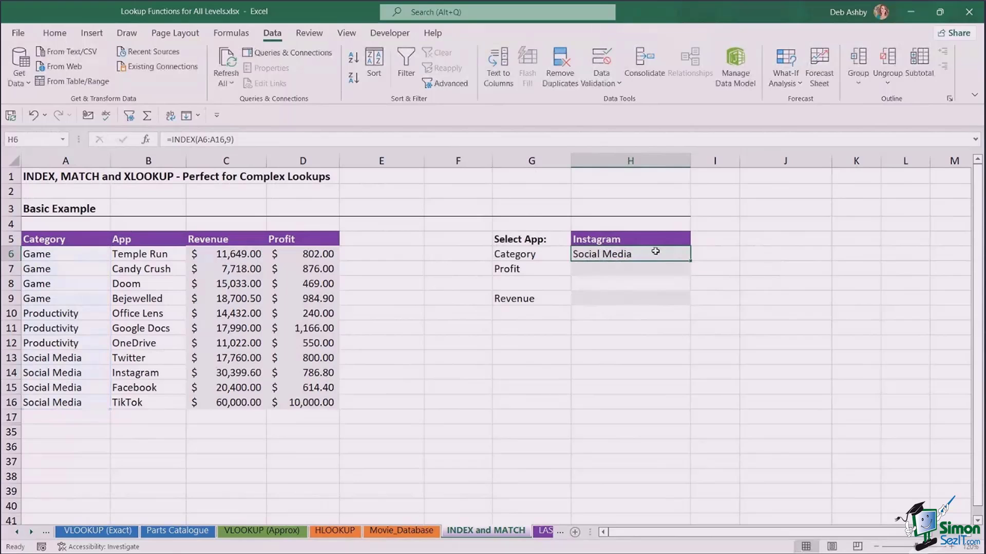
Replace the Category formula in H6 with =MATCH(H5,B6:B16,0) to find the selected app's position.
{"action": "key", "text": "Delete"}
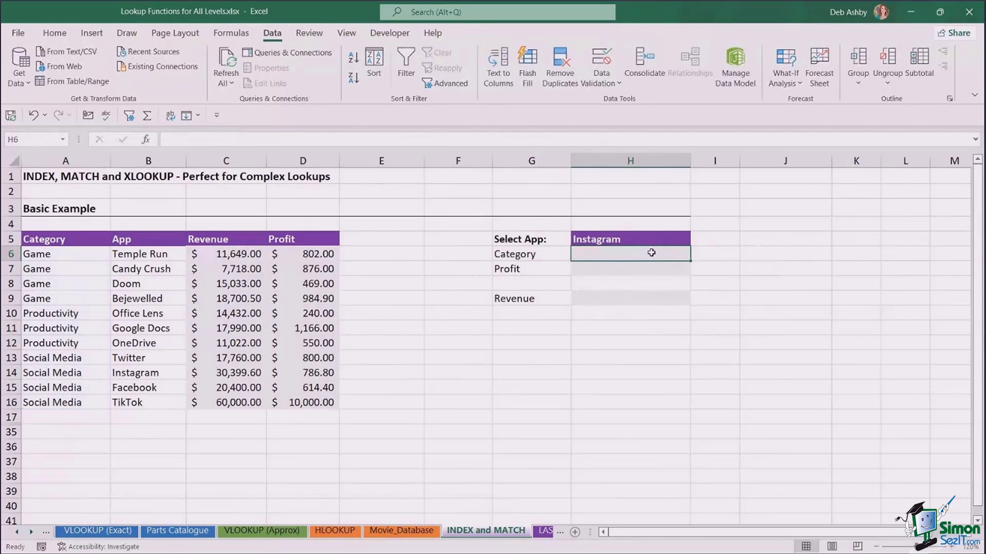
{"action": "type", "text": "=MATCH"}
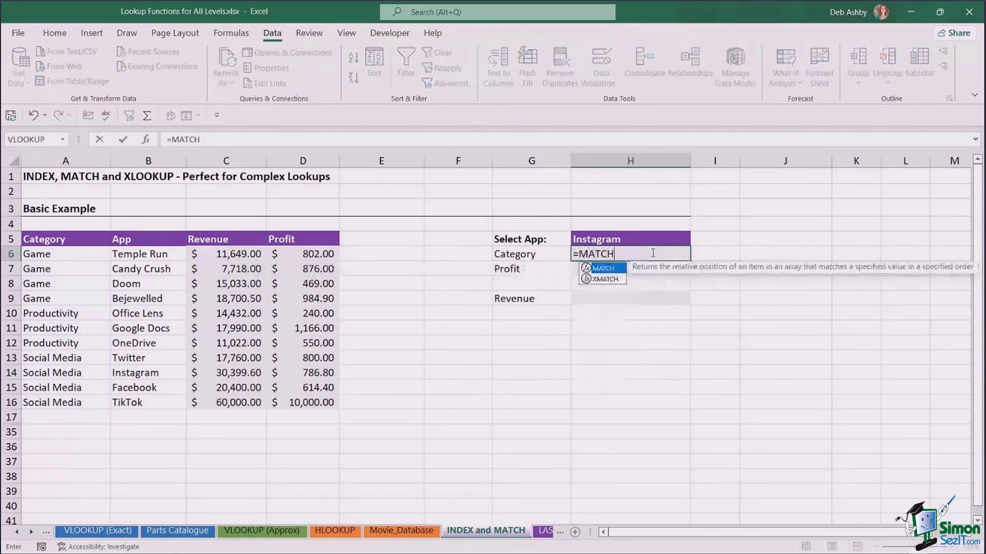
{"action": "type", "text": "("}
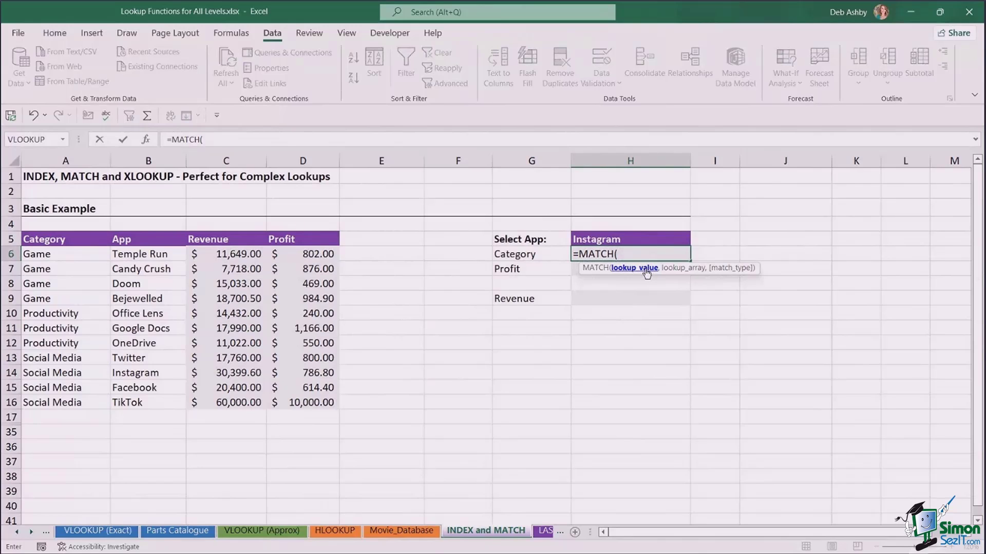
{"action": "left_click", "coordinate": [629, 239]}
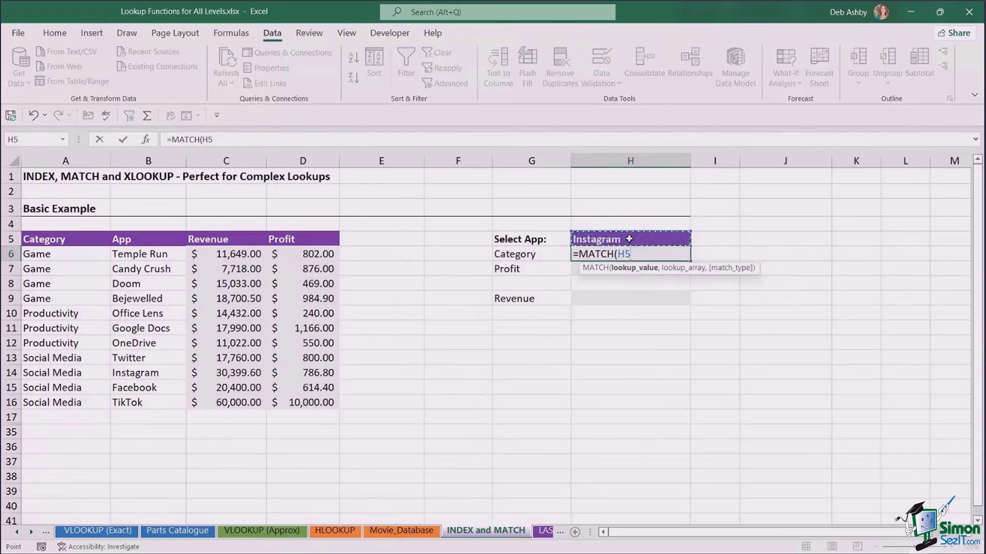
{"action": "type", "text": ","}
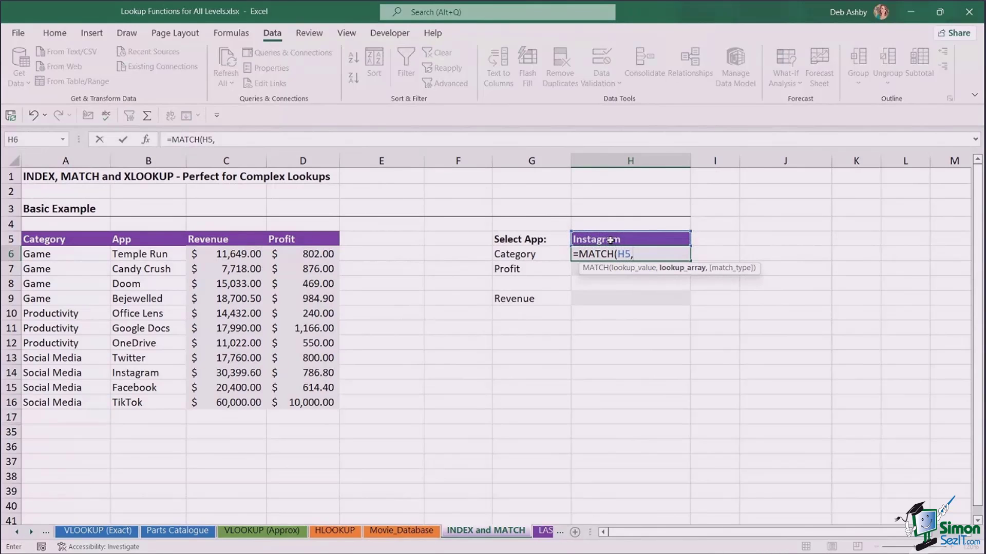
{"action": "left_click_drag", "start_coordinate": [169, 254], "coordinate": [165, 404]}
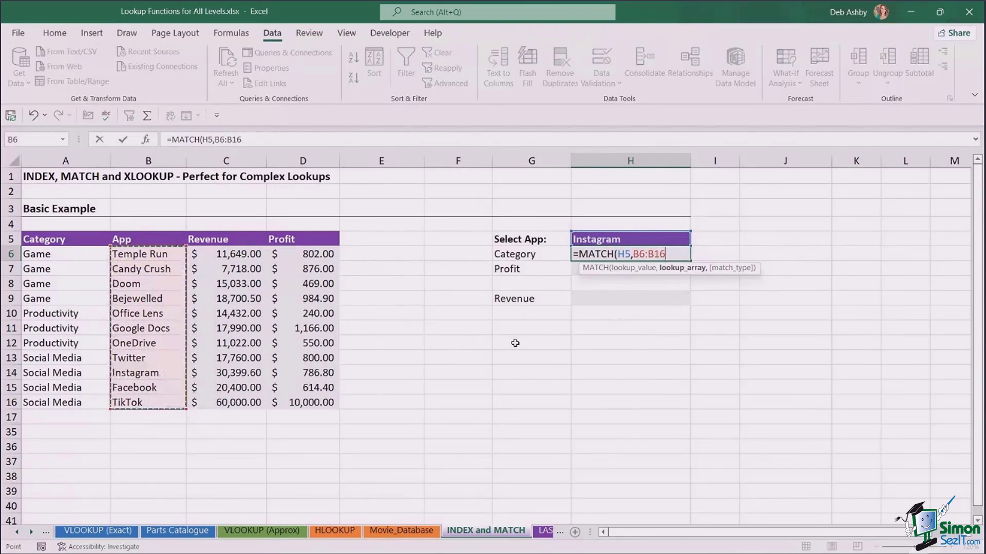
{"action": "type", "text": ","}
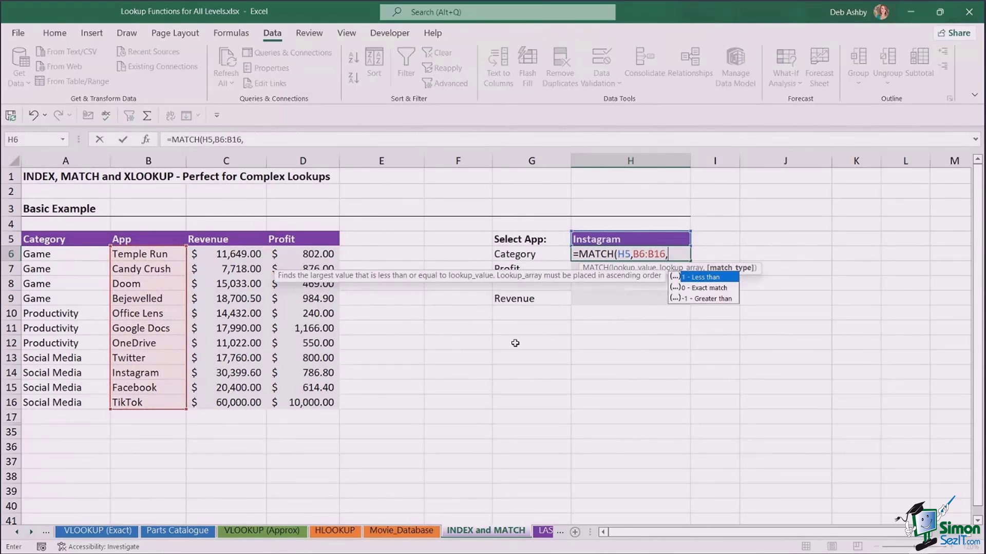
{"action": "type", "text": "0)"}
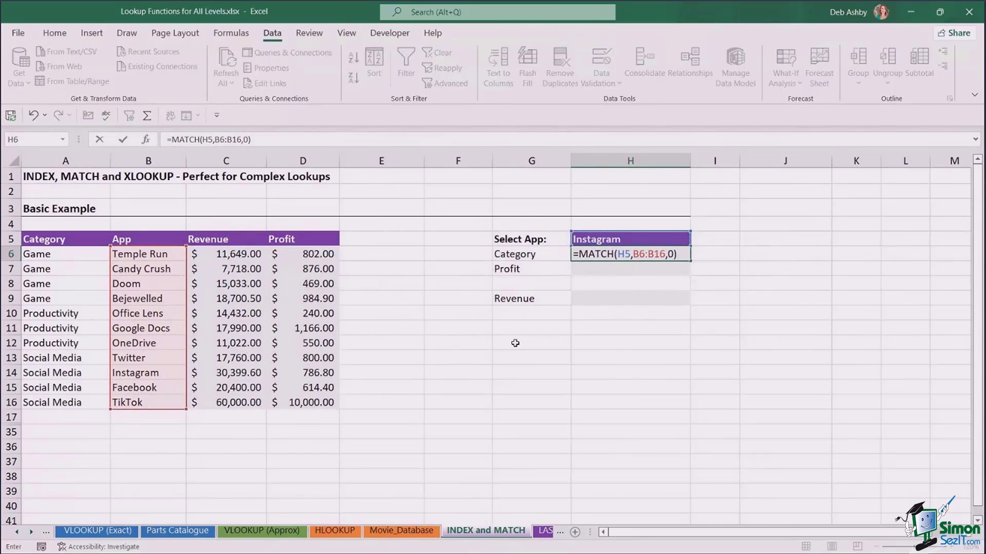
{"action": "key", "text": "Return"}
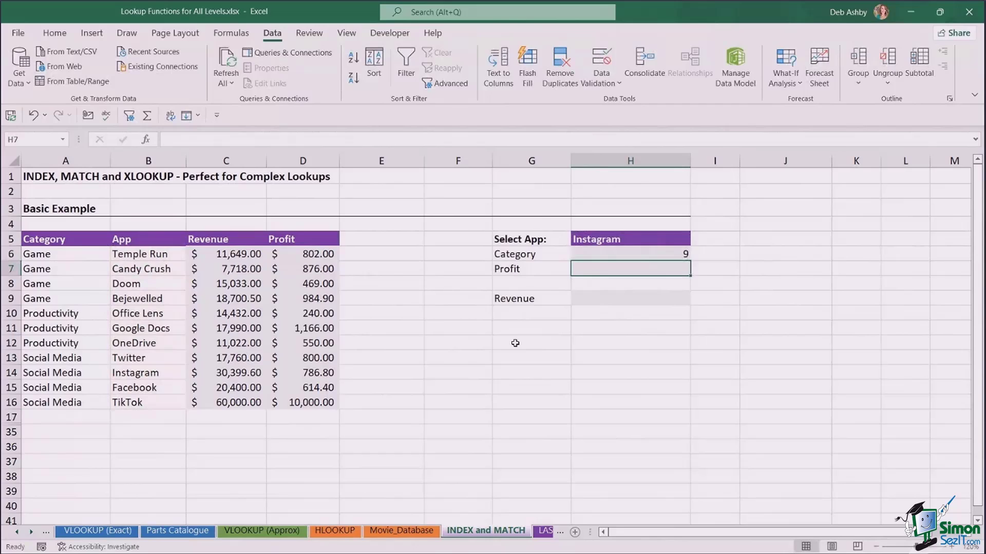
Clear H6 and start an INDEX formula there with the Category range A6:A16 as the array.
{"action": "left_click", "coordinate": [683, 253]}
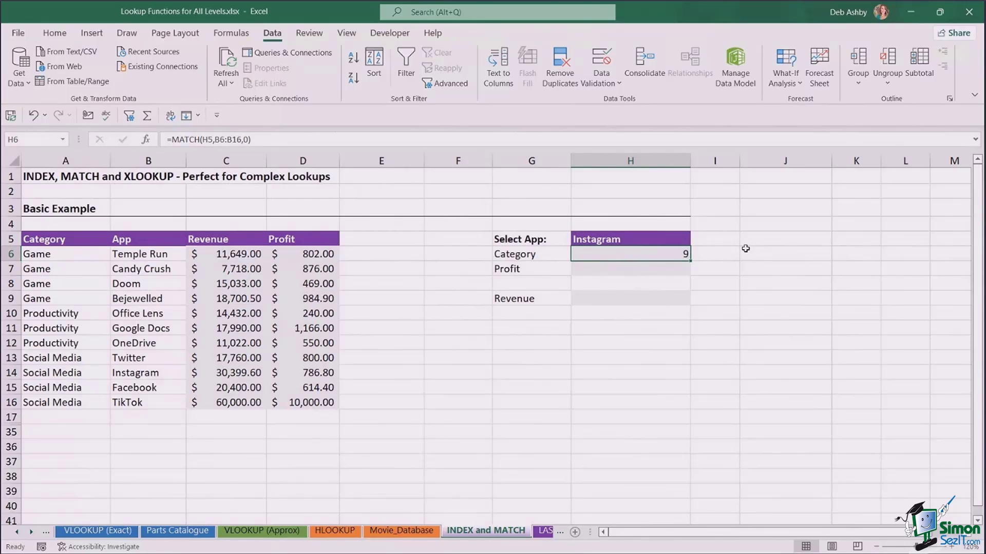
{"action": "key", "text": "Delete"}
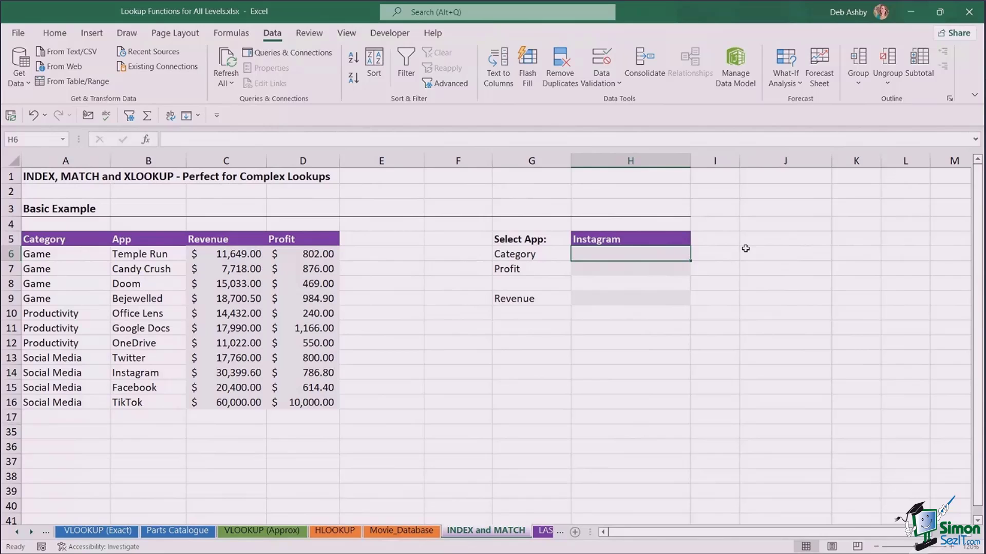
{"action": "type", "text": "=INDEX("}
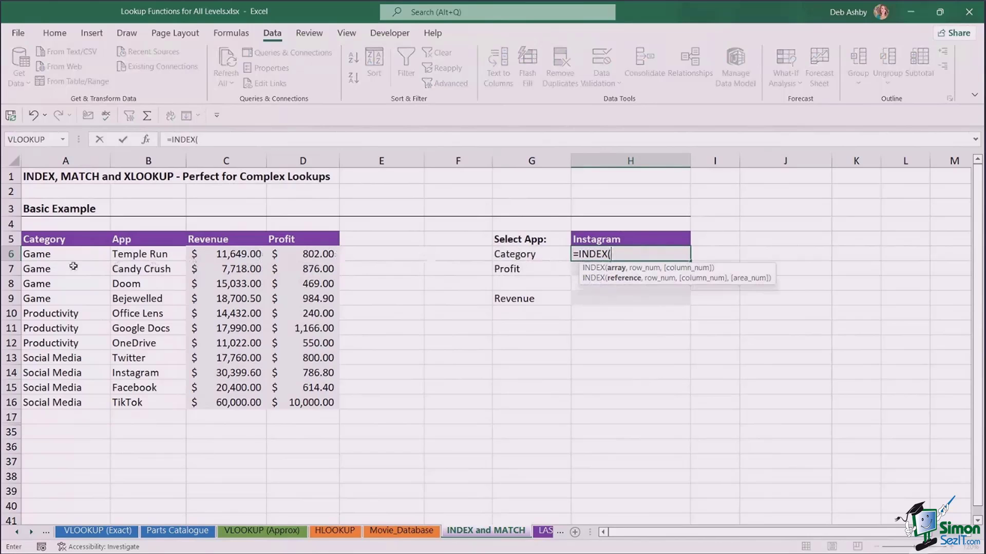
{"action": "left_click_drag", "start_coordinate": [49, 255], "coordinate": [53, 405]}
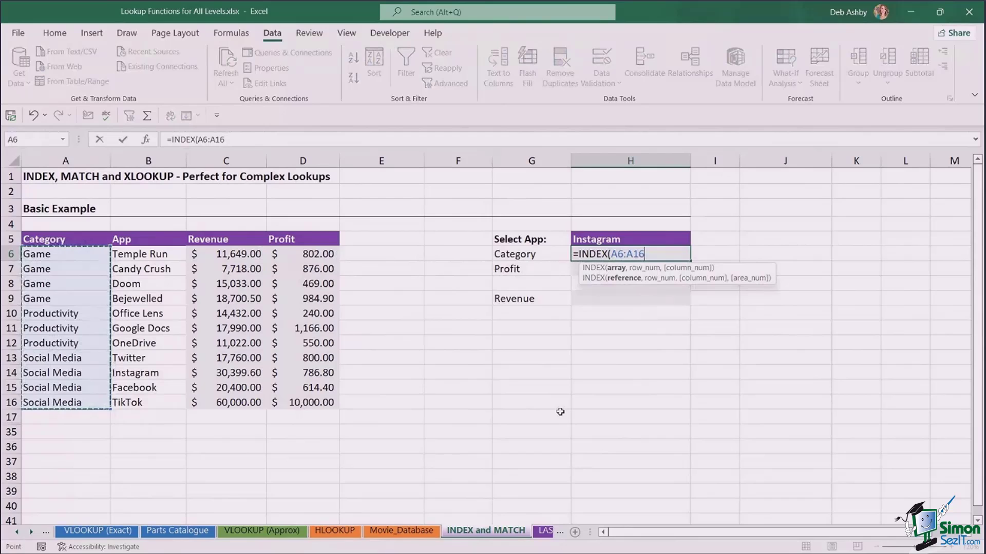
{"action": "type", "text": ","}
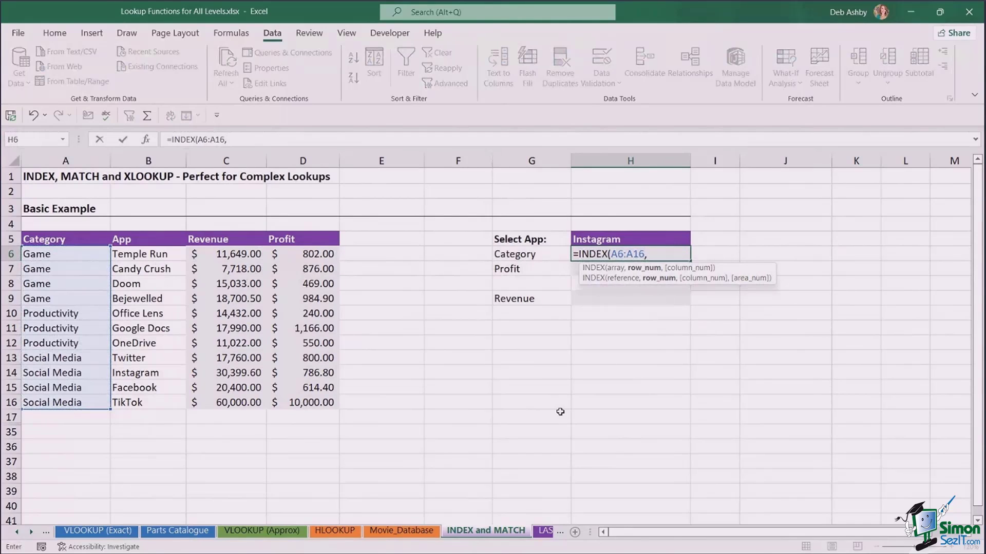
Nest MATCH(H5,B6:B16,0) as the row number of the INDEX formula in H6 and complete the formula.
{"action": "type", "text": "match"}
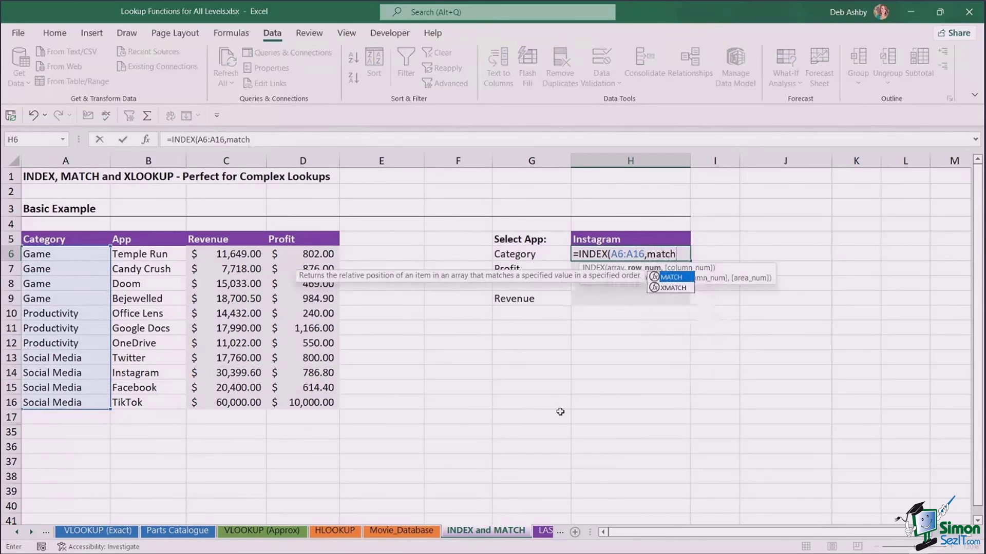
{"action": "key", "text": "Tab"}
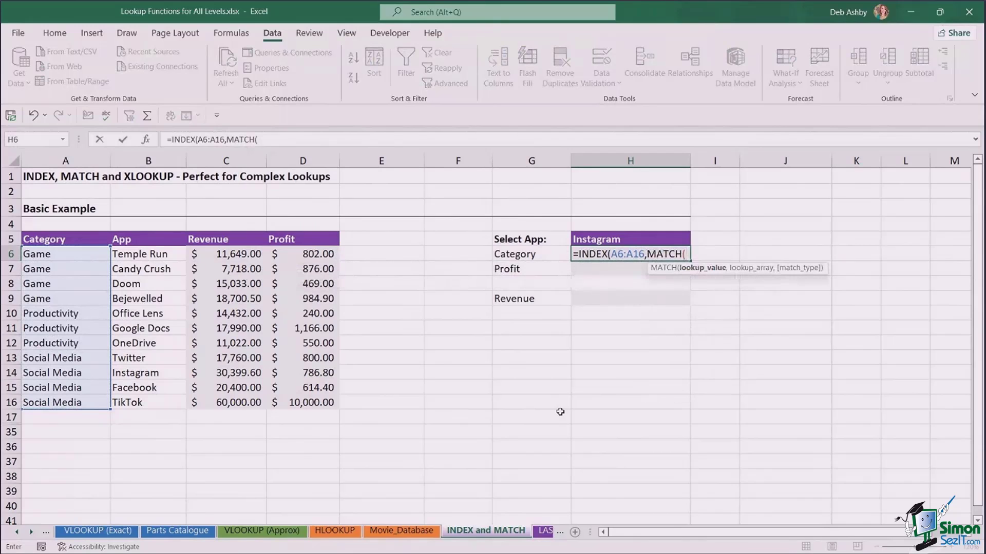
{"action": "left_click", "coordinate": [608, 239]}
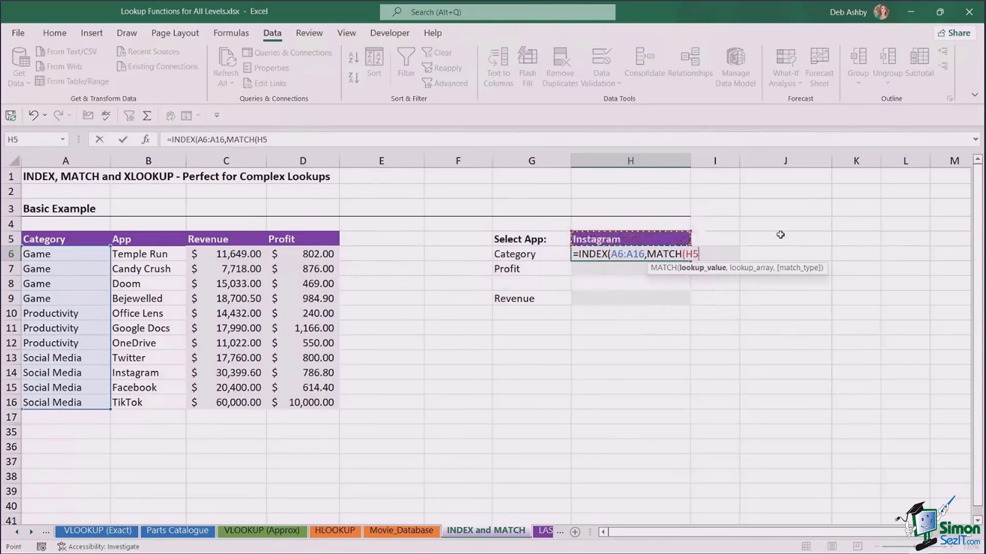
{"action": "type", "text": ","}
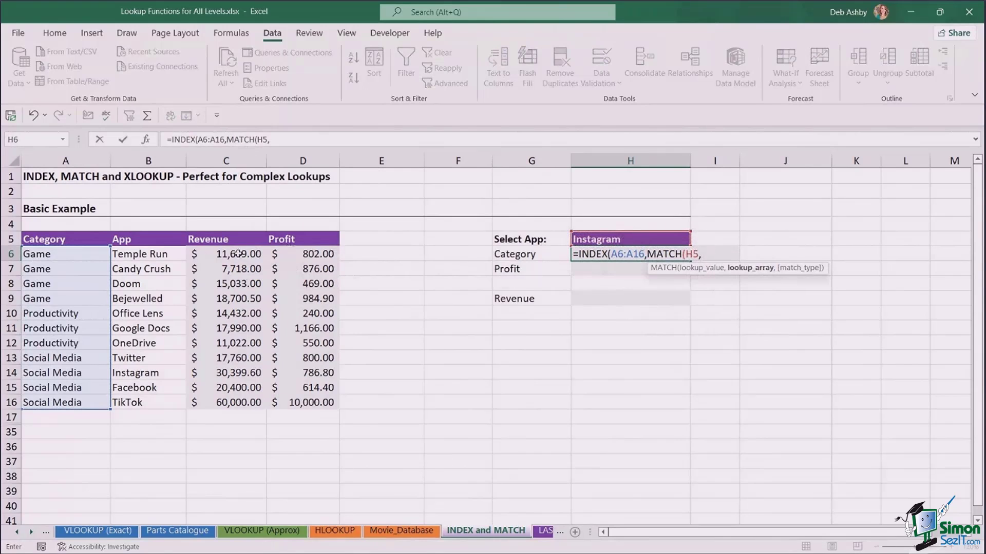
{"action": "left_click_drag", "start_coordinate": [138, 255], "coordinate": [134, 402]}
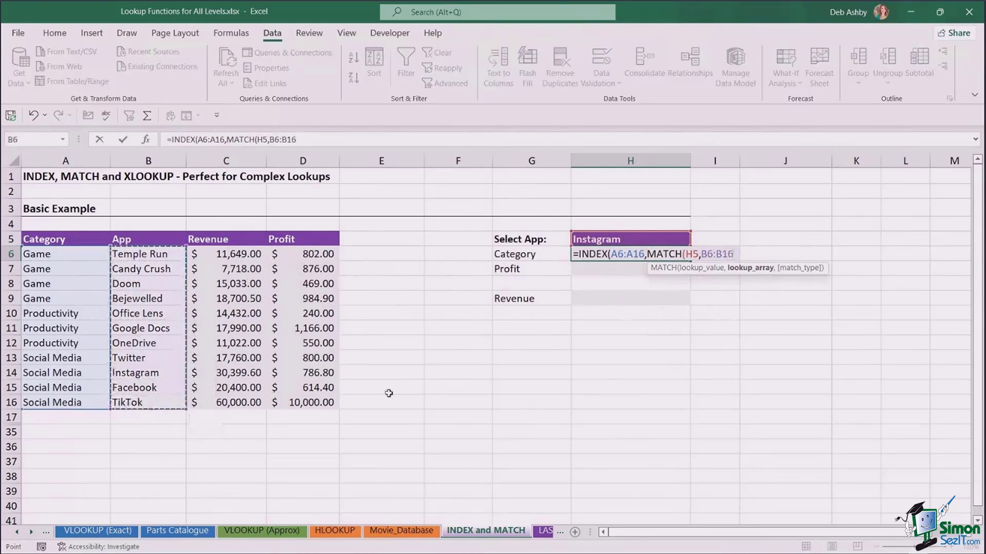
{"action": "type", "text": ","}
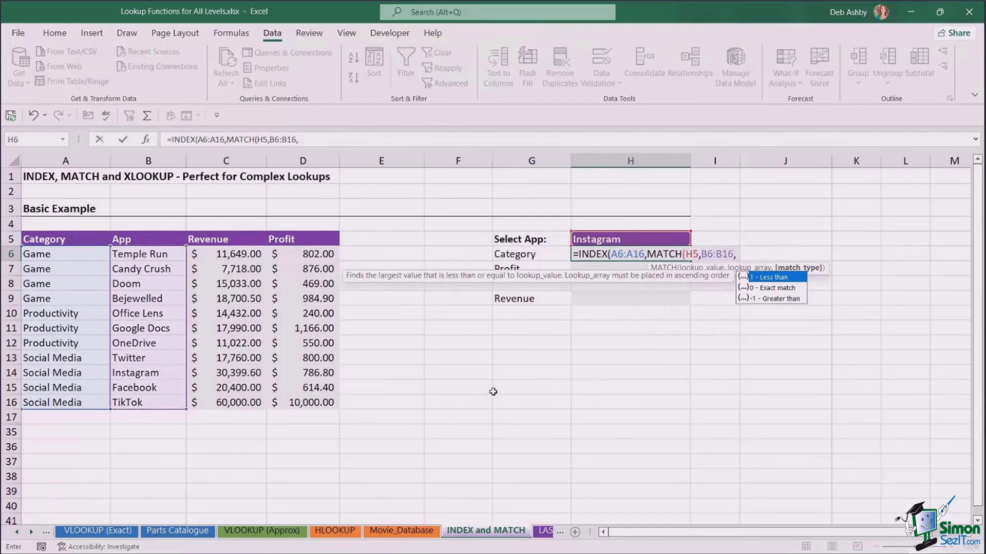
{"action": "type", "text": "0"}
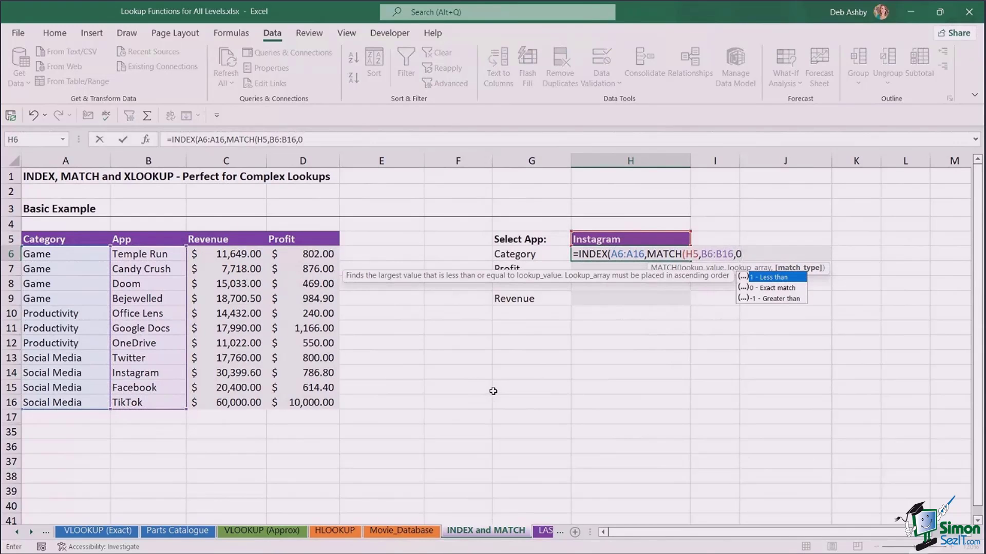
{"action": "type", "text": ")"}
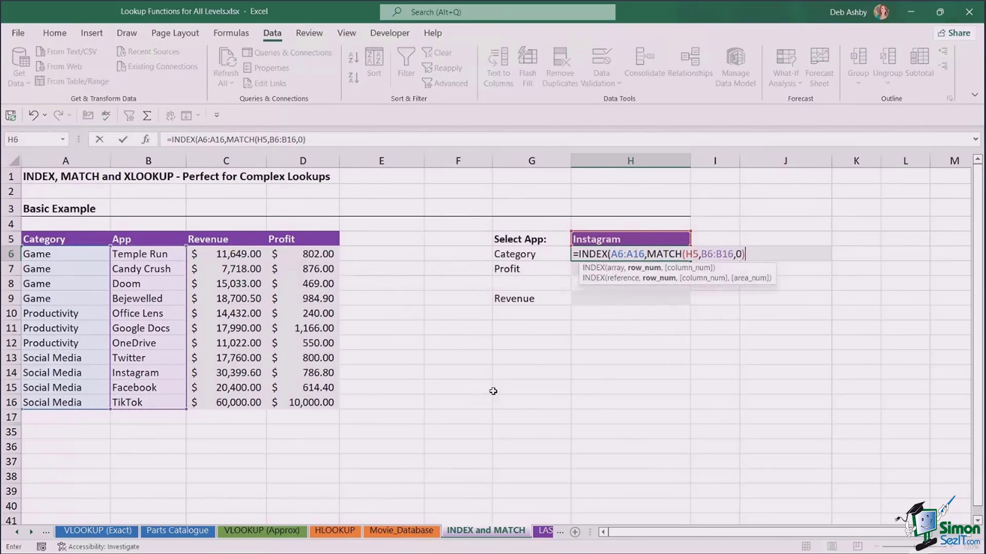
{"action": "type", "text": ")"}
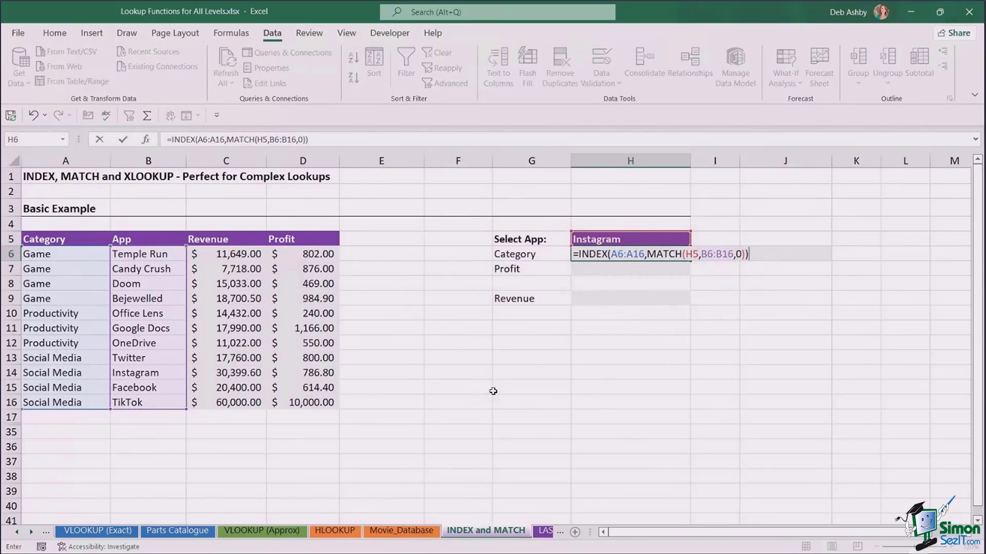
{"action": "key", "text": "Return"}
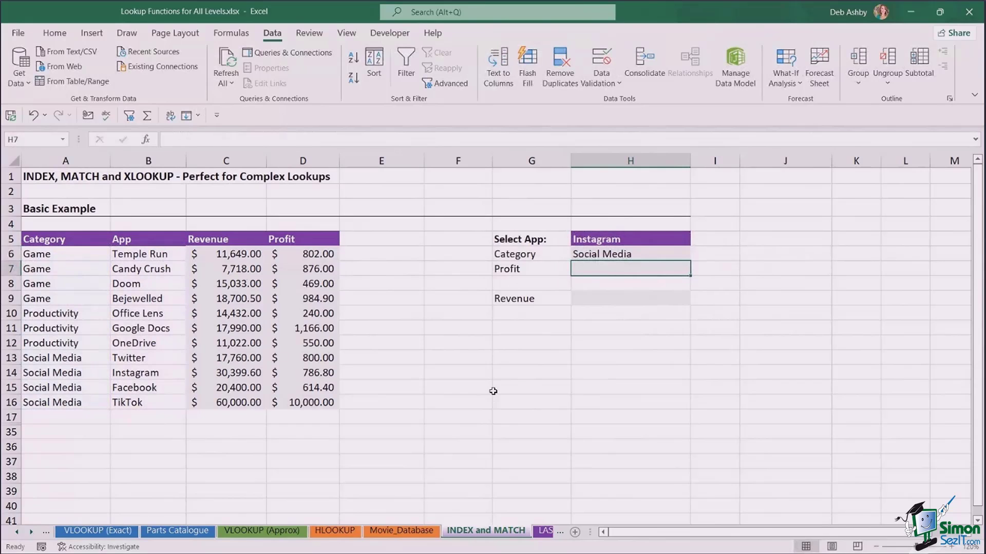
{"action": "left_click", "coordinate": [616, 254]}
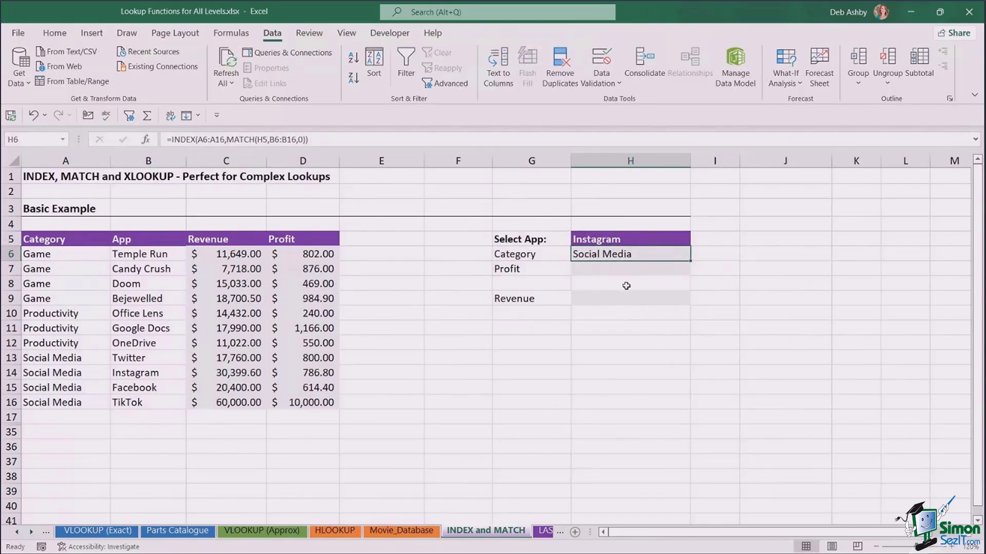
Start an INDEX formula in Profit cell H7 with the Profit range D6:D16 as the array.
{"action": "left_click", "coordinate": [604, 269]}
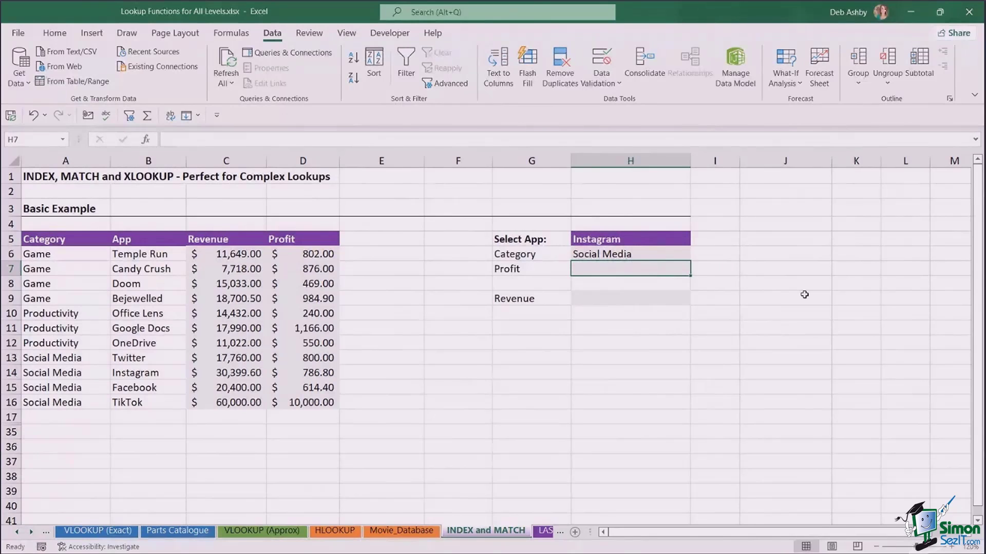
{"action": "type", "text": "=INDE"}
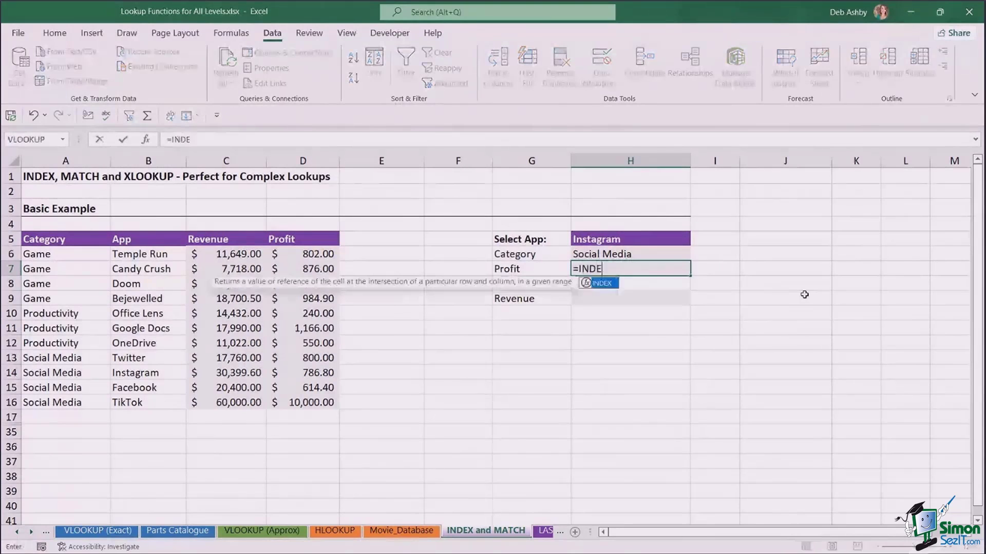
{"action": "type", "text": "X("}
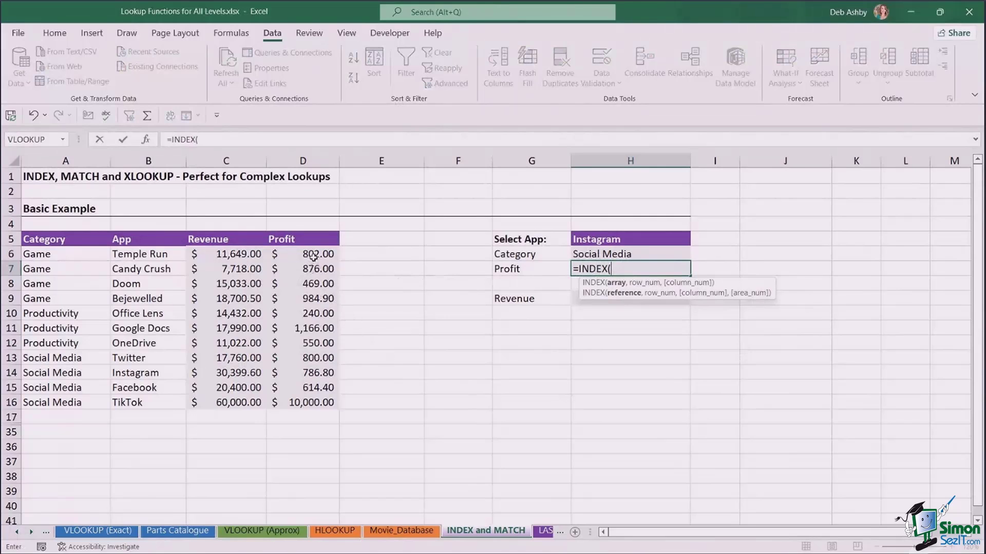
{"action": "left_click_drag", "start_coordinate": [310, 253], "coordinate": [315, 404]}
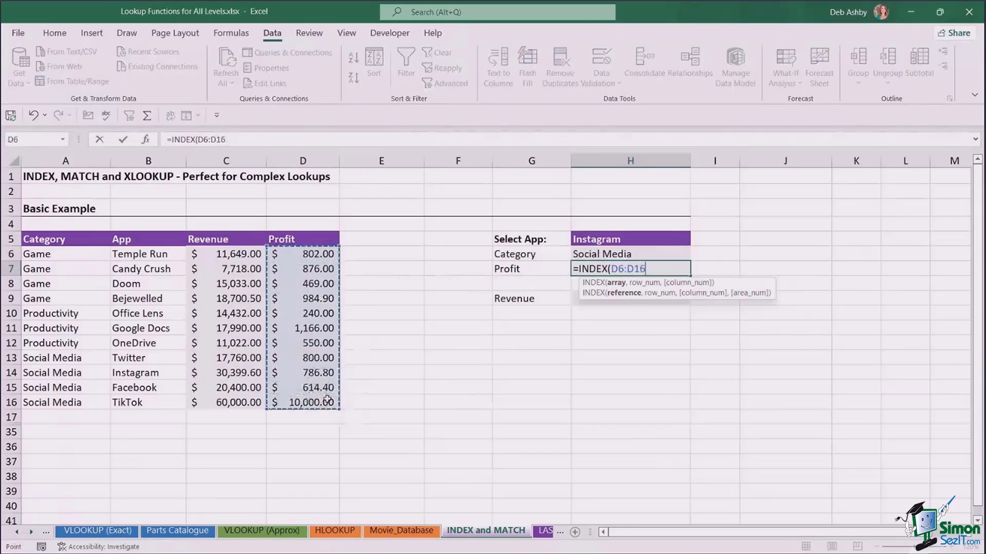
{"action": "type", "text": ","}
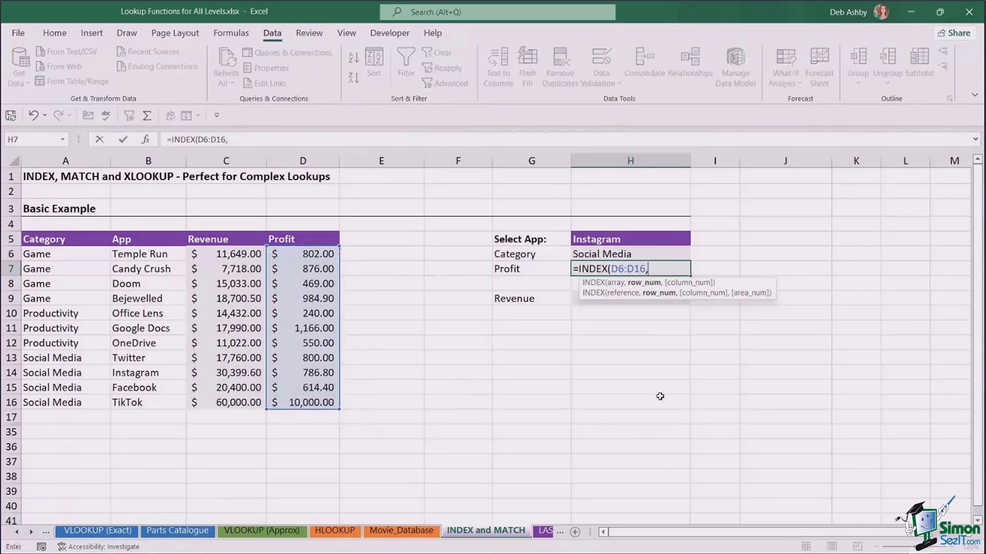
Nest MATCH(H5,B6:B16,0) as the row number of the INDEX formula in H7 and complete the formula.
{"action": "type", "text": "match"}
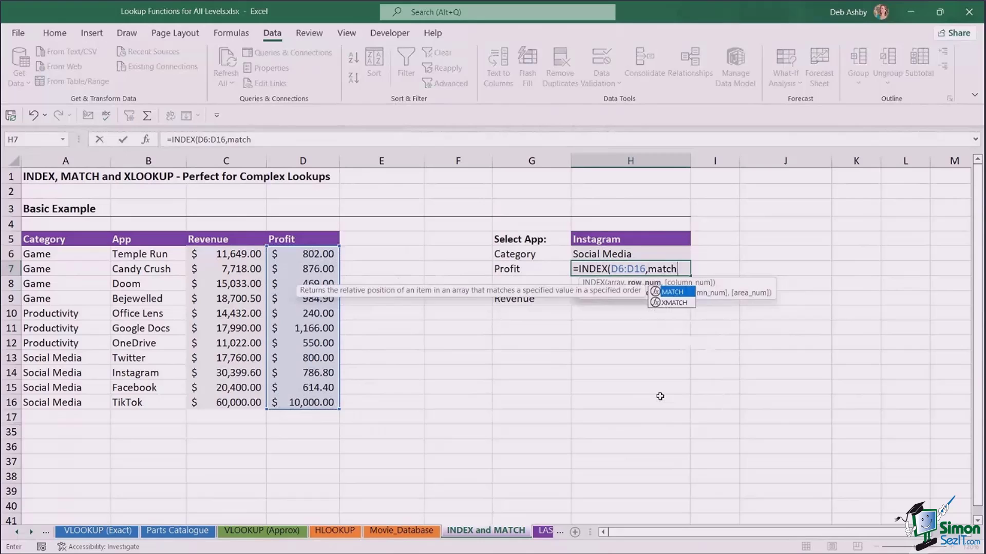
{"action": "key", "text": "Tab"}
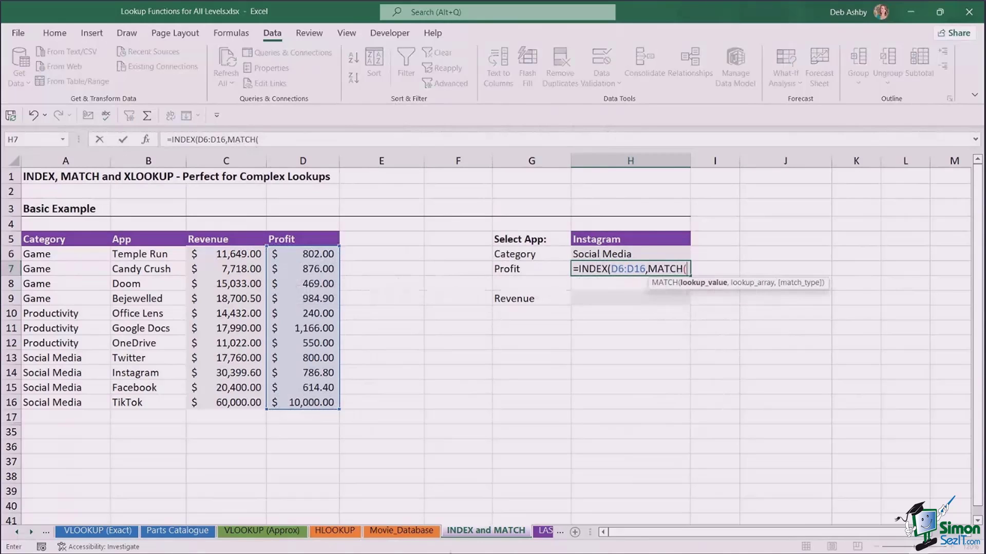
{"action": "left_click", "coordinate": [604, 242]}
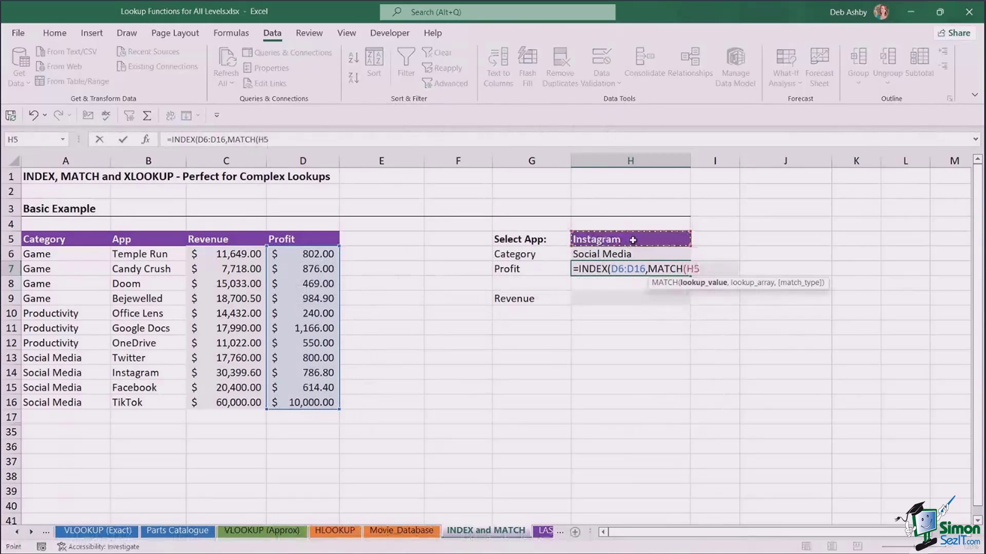
{"action": "type", "text": ","}
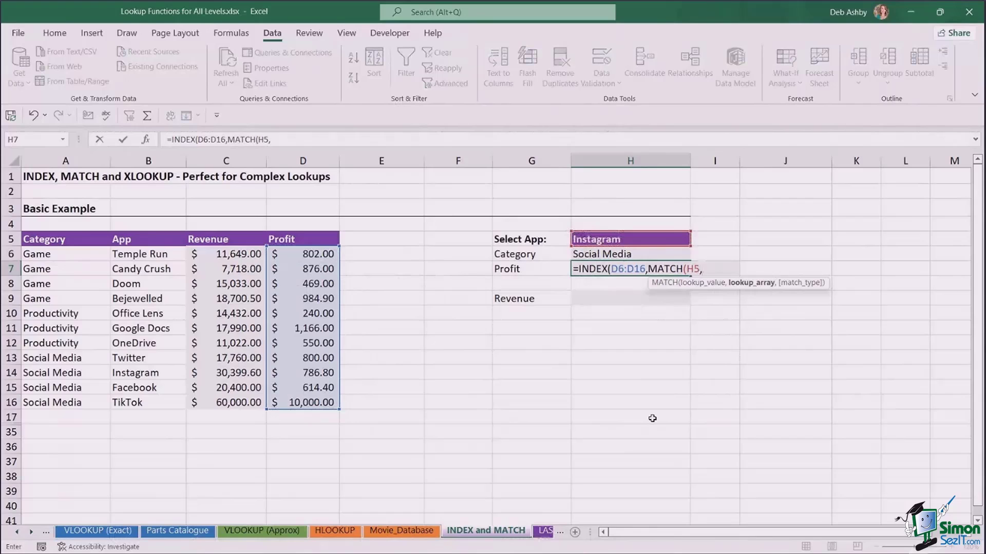
{"action": "left_click_drag", "start_coordinate": [151, 250], "coordinate": [149, 405]}
{"action": "type", "text": ",0"}
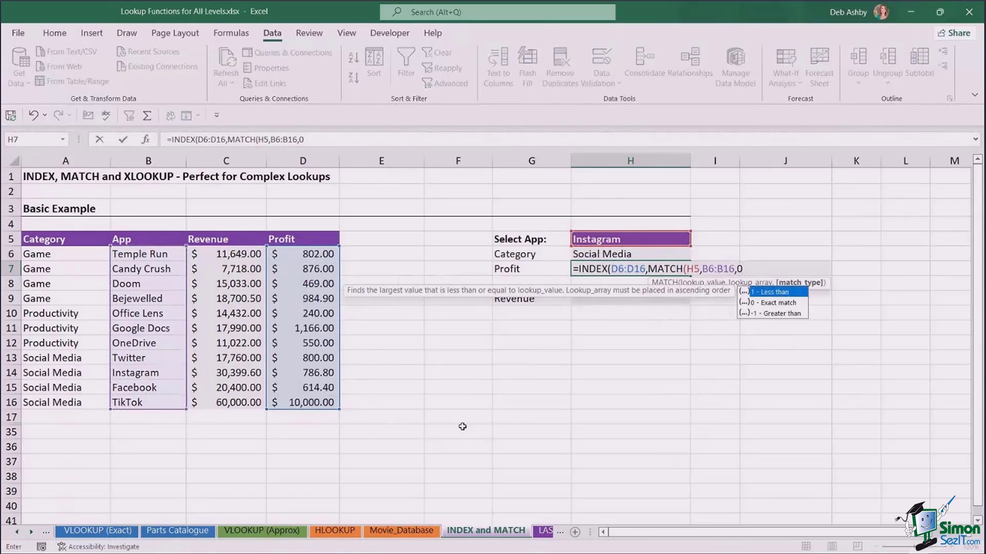
{"action": "type", "text": ")"}
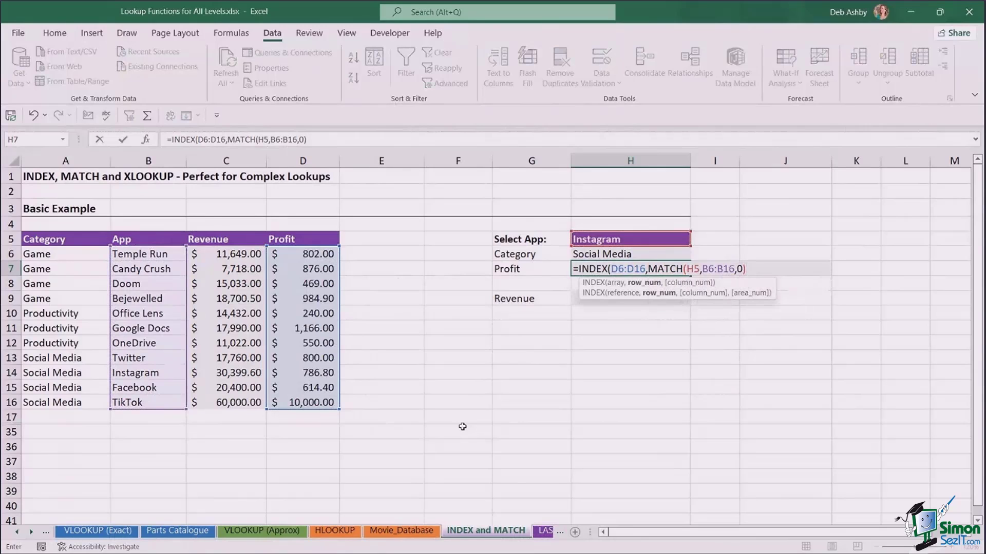
{"action": "type", "text": ")"}
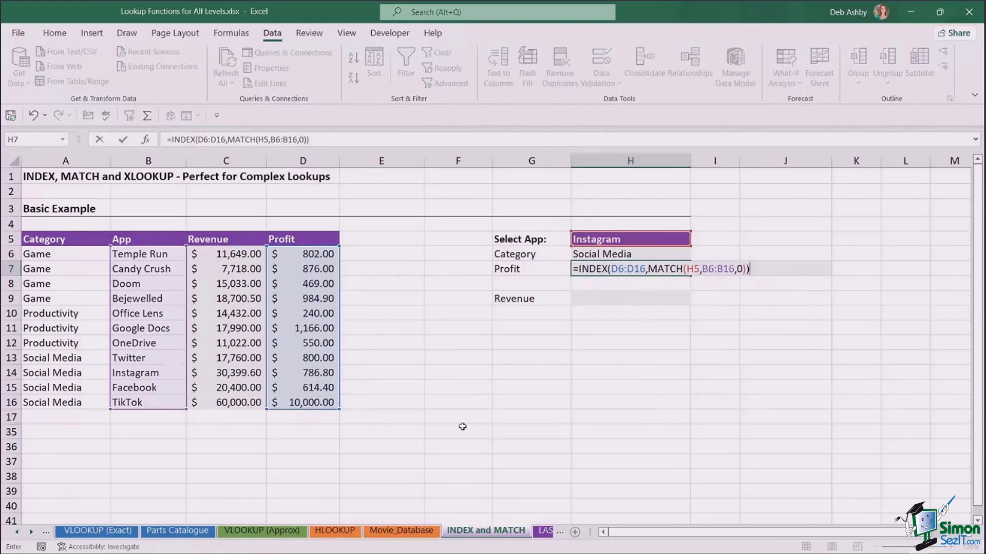
{"action": "key", "text": "Return"}
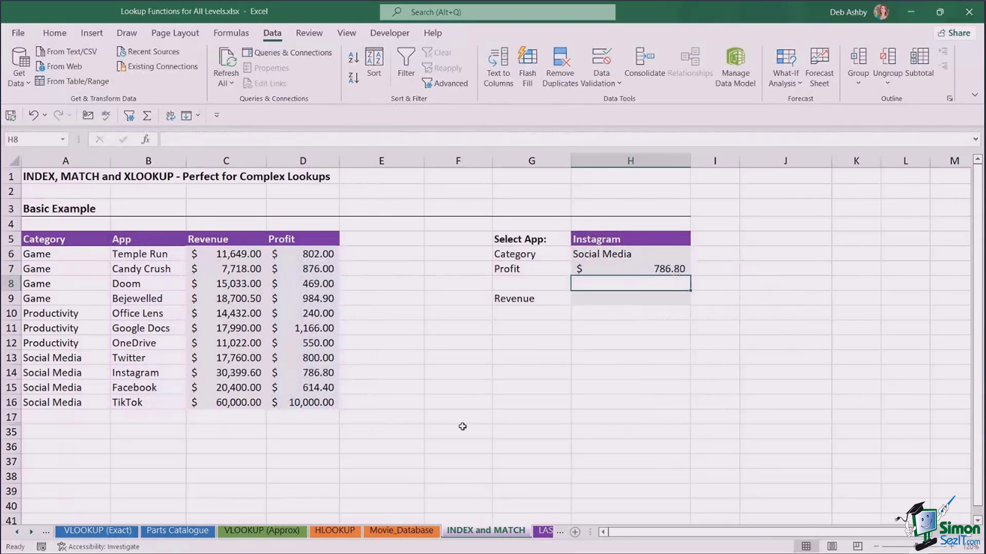
Test the Category and Profit formulas by choosing Office Lens and Facebook as the selected app in H5.
{"action": "left_click", "coordinate": [661, 239]}
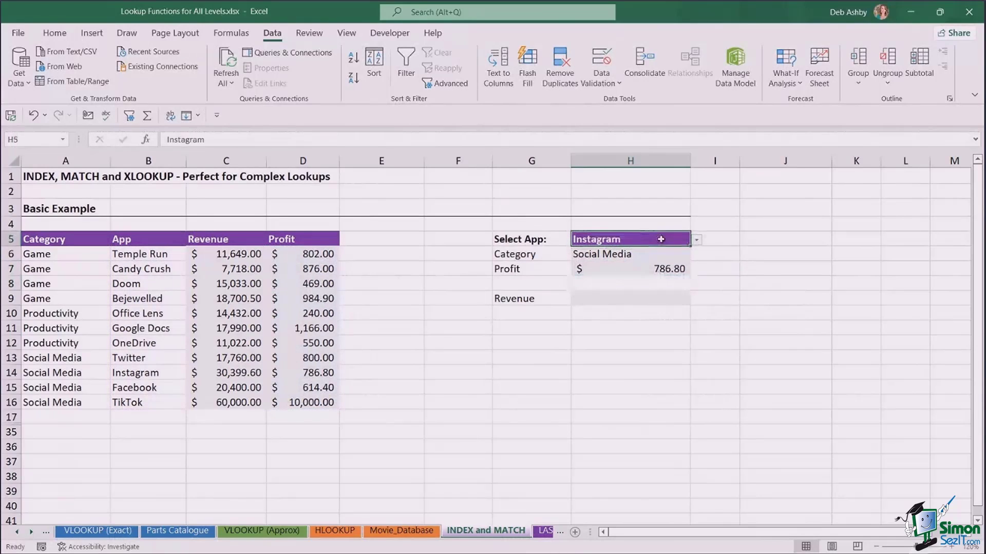
{"action": "left_click", "coordinate": [697, 240]}
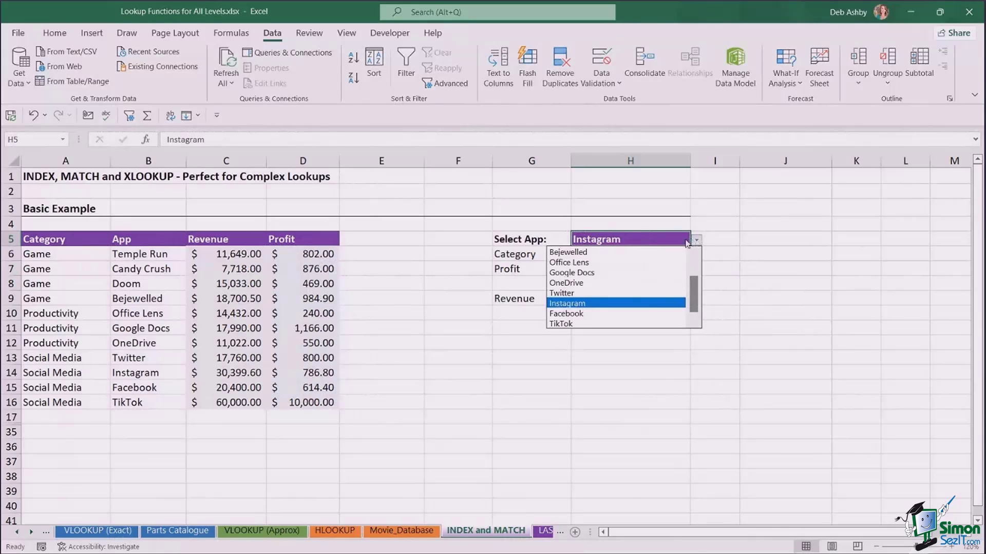
{"action": "left_click", "coordinate": [616, 262]}
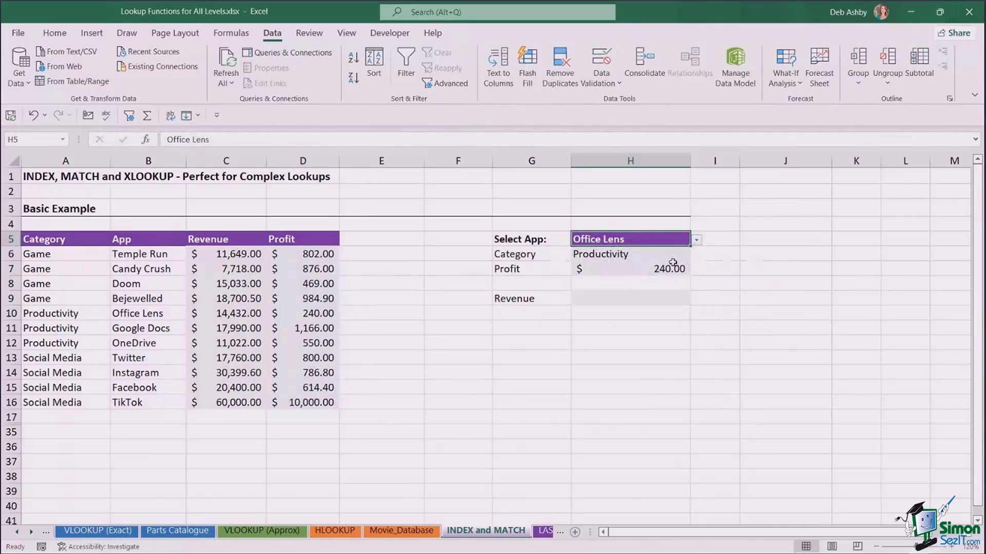
{"action": "left_click", "coordinate": [696, 240]}
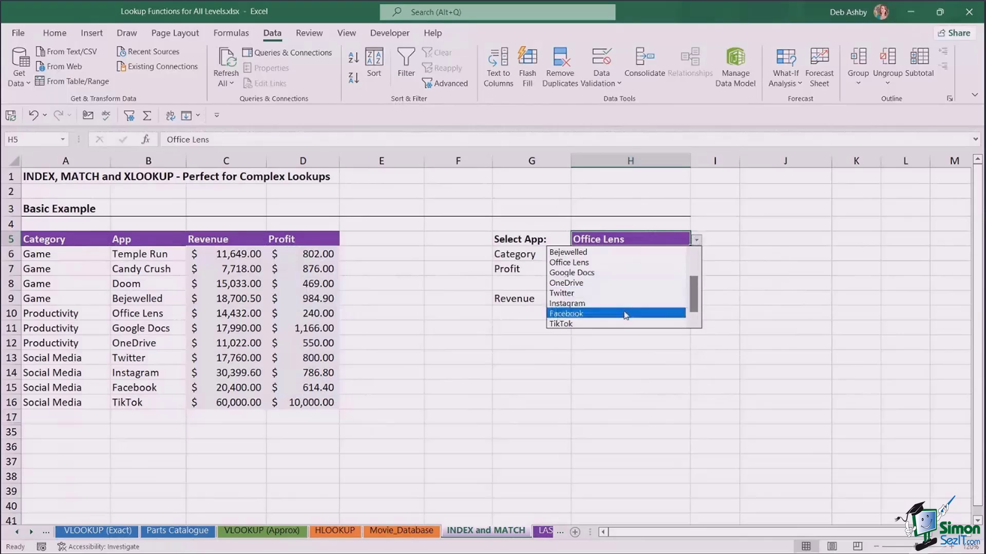
{"action": "left_click", "coordinate": [625, 314]}
{"action": "left_click", "coordinate": [820, 303]}
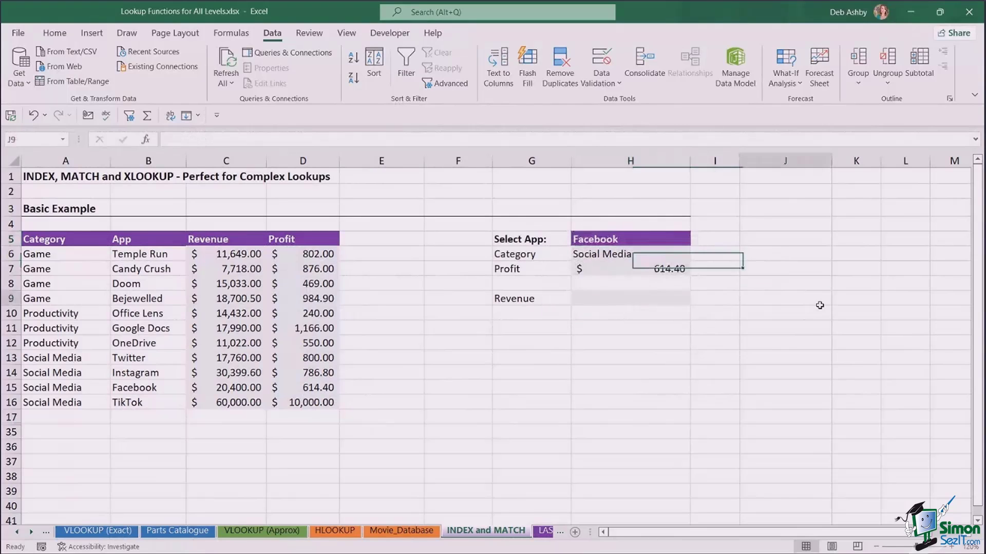
{"action": "left_click", "coordinate": [646, 241]}
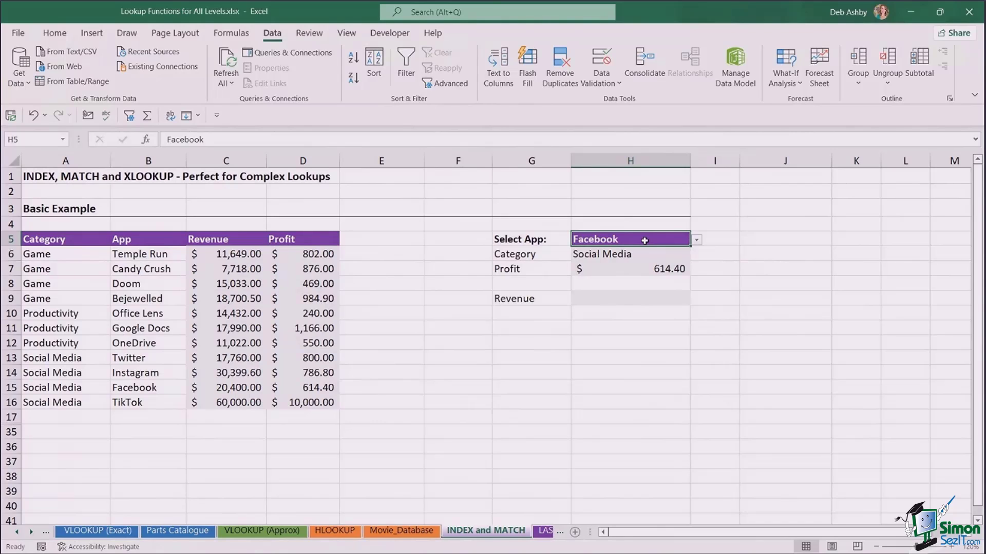
{"action": "left_click", "coordinate": [645, 241]}
{"action": "left_click", "coordinate": [525, 343]}
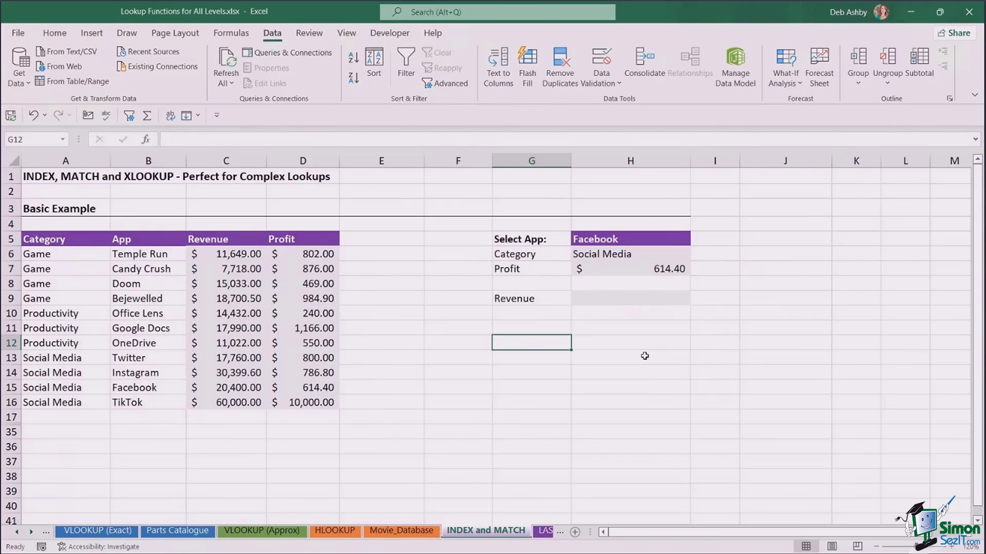
{"action": "type", "text": "="}
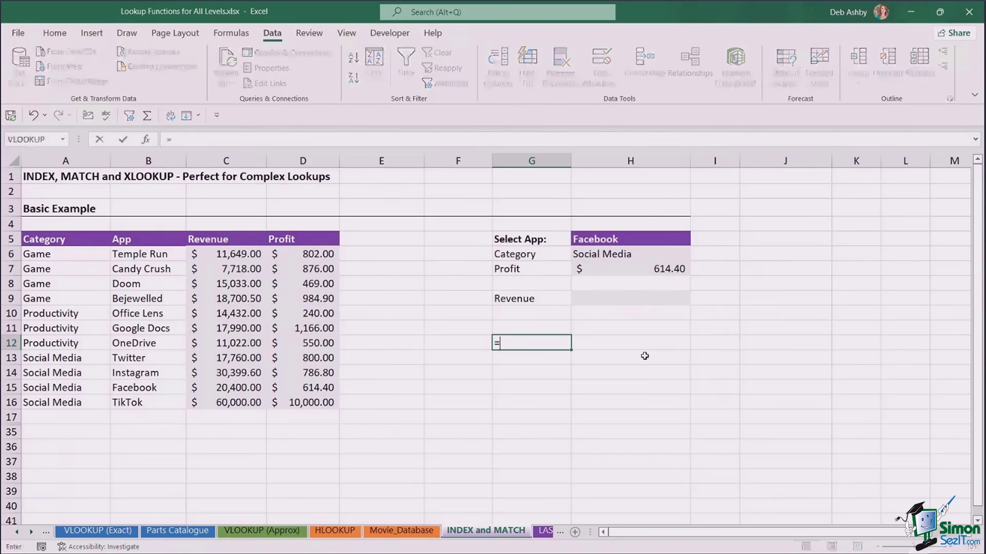
{"action": "type", "text": "XLOOK"}
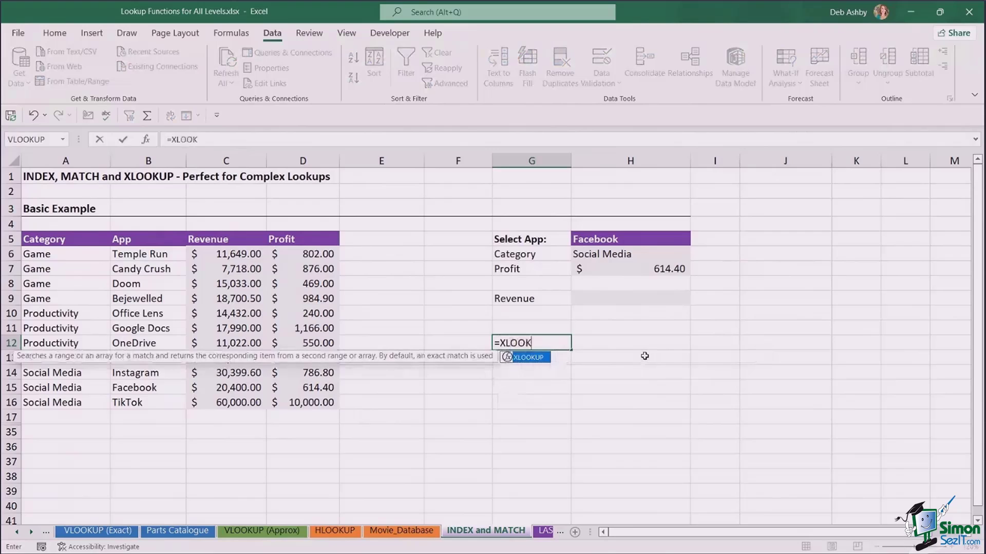
{"action": "type", "text": "UP("}
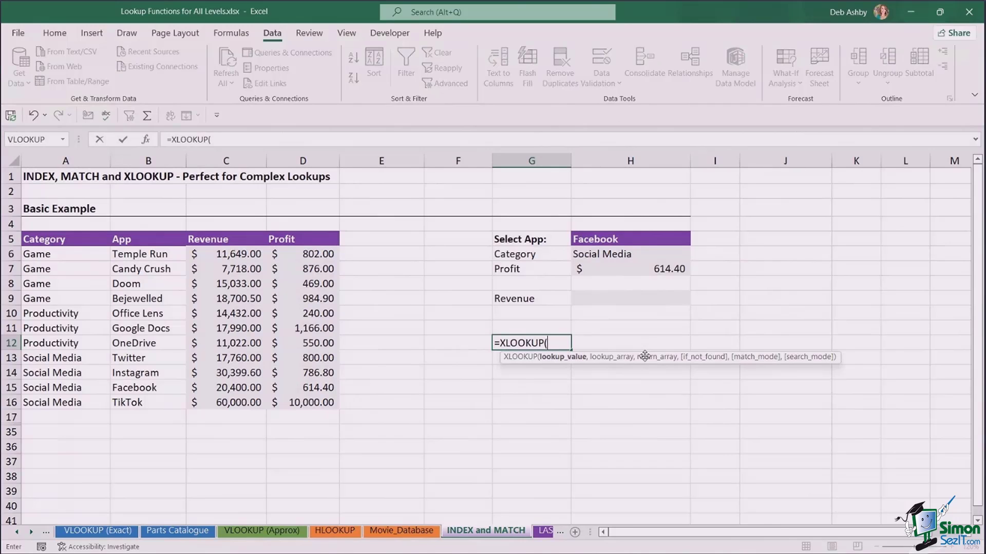
{"action": "key", "text": "BackSpace"}
{"action": "key", "text": "BackSpace"}
{"action": "key", "text": "BackSpace"}
{"action": "key", "text": "BackSpace"}
{"action": "key", "text": "BackSpace"}
{"action": "key", "text": "BackSpace"}
{"action": "key", "text": "BackSpace"}
{"action": "key", "text": "BackSpace"}
{"action": "key", "text": "BackSpace"}
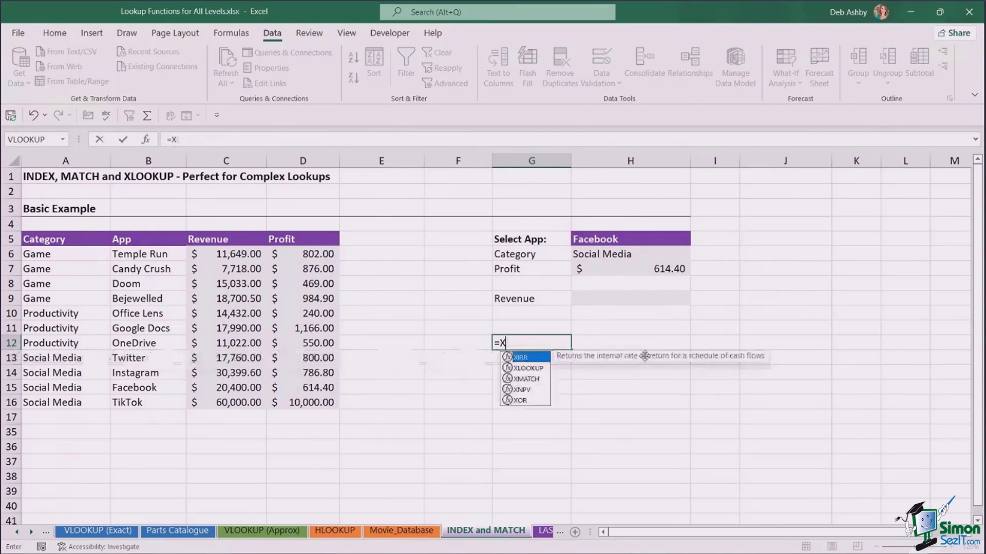
{"action": "left_click", "coordinate": [645, 356]}
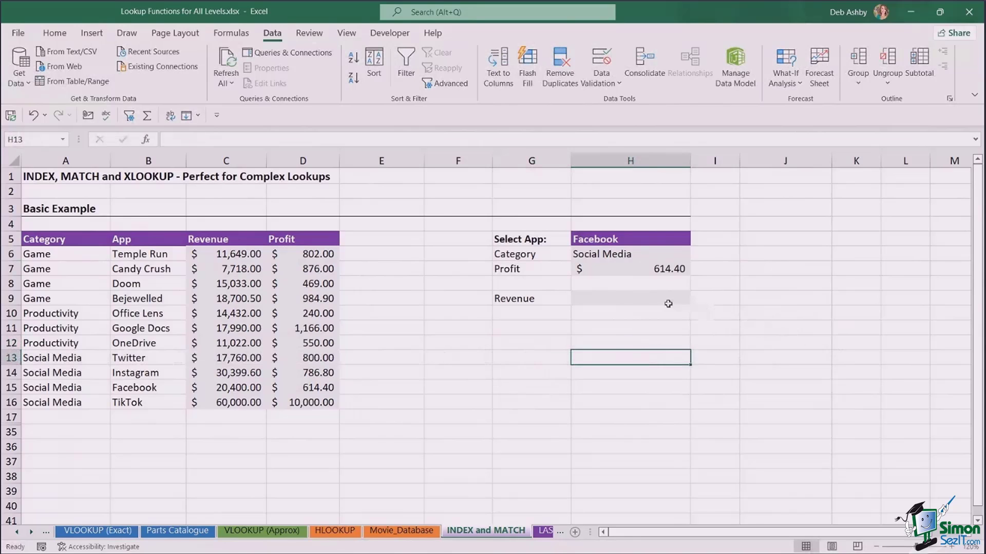
Start an XLOOKUP formula in Revenue cell H9 with H5 as the lookup value and the App range B6:B16 as the lookup array.
{"action": "left_click", "coordinate": [637, 299]}
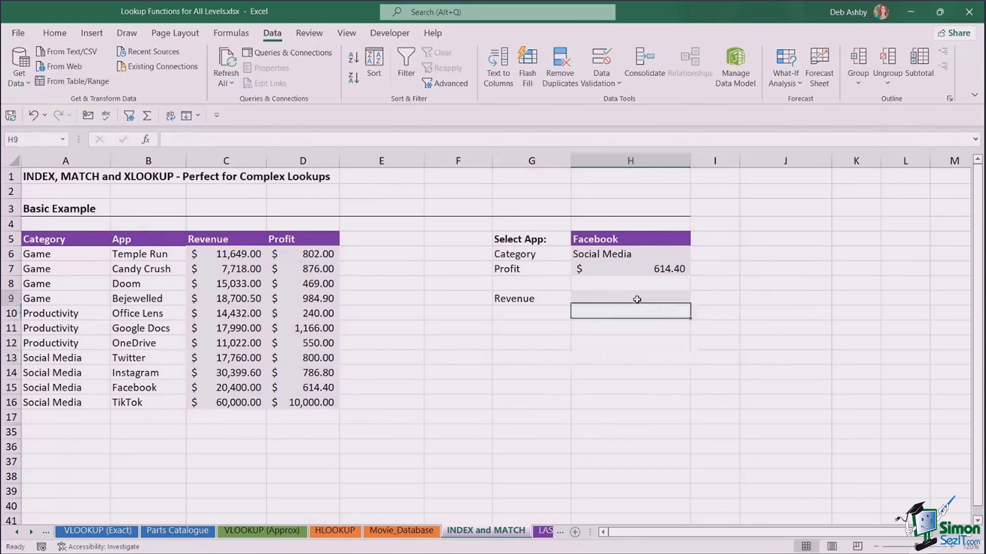
{"action": "left_click", "coordinate": [516, 300]}
{"action": "left_click", "coordinate": [589, 299]}
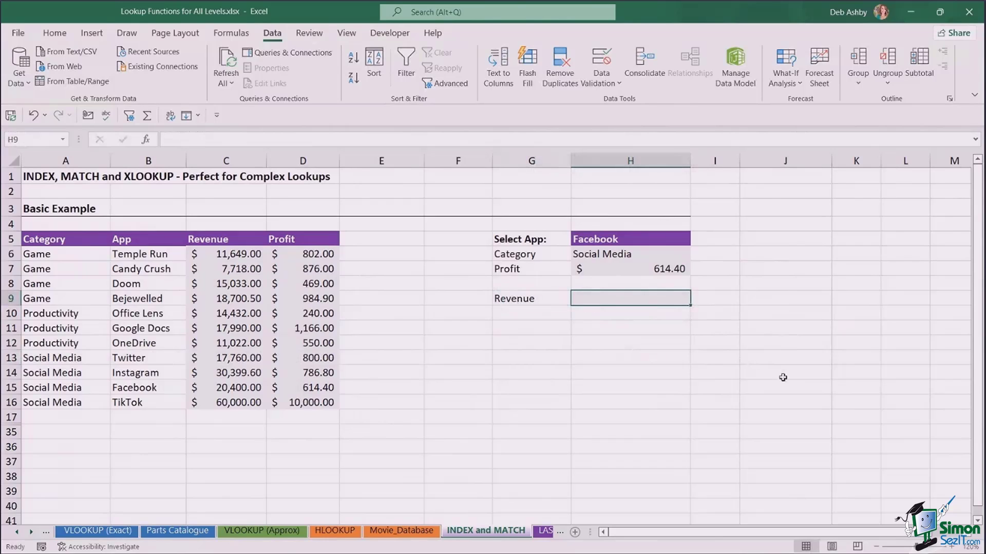
{"action": "type", "text": "="}
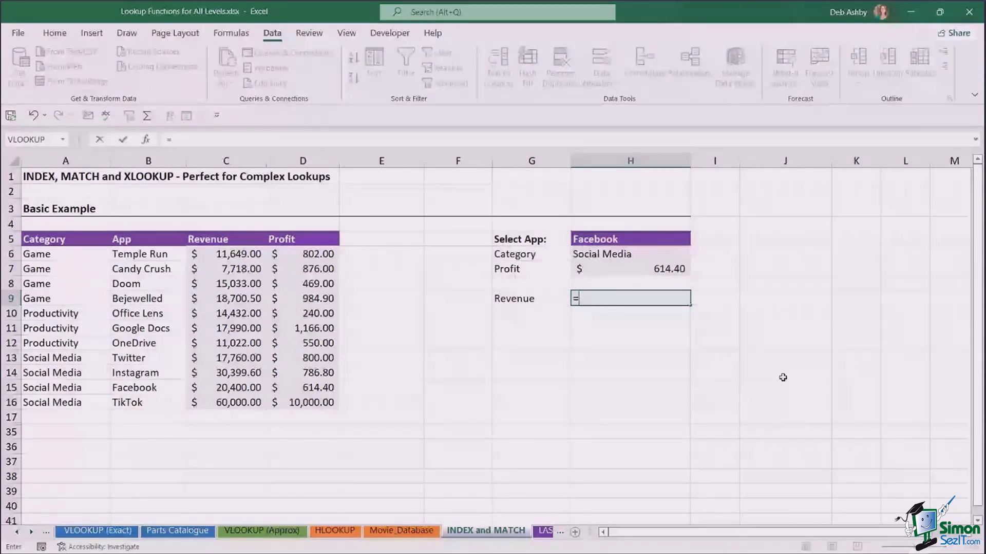
{"action": "type", "text": "XXLOOKUP"}
{"action": "key", "text": "BackSpace"}
{"action": "key", "text": "BackSpace"}
{"action": "key", "text": "BackSpace"}
{"action": "key", "text": "BackSpace"}
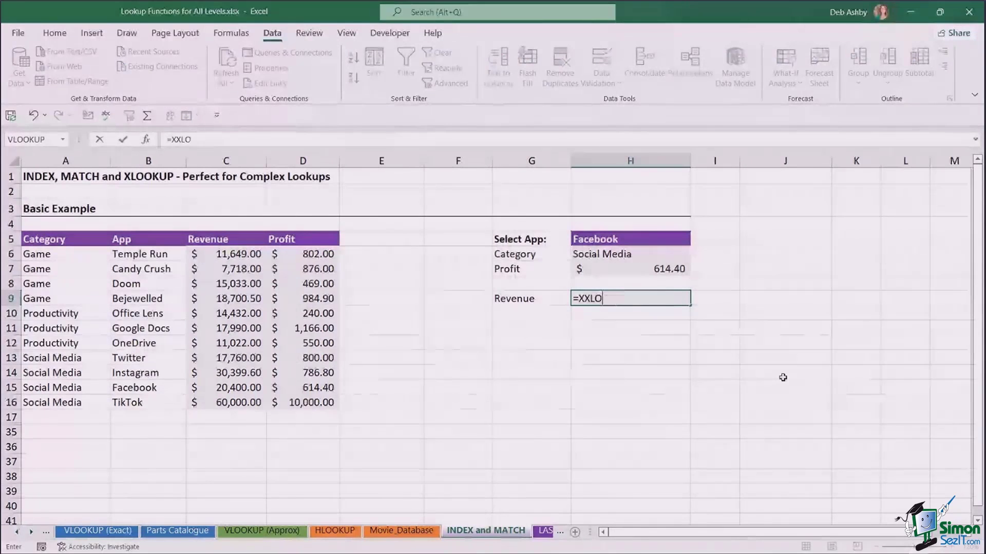
{"action": "key", "text": "BackSpace"}
{"action": "key", "text": "BackSpace"}
{"action": "key", "text": "BackSpace"}
{"action": "key", "text": "BackSpace"}
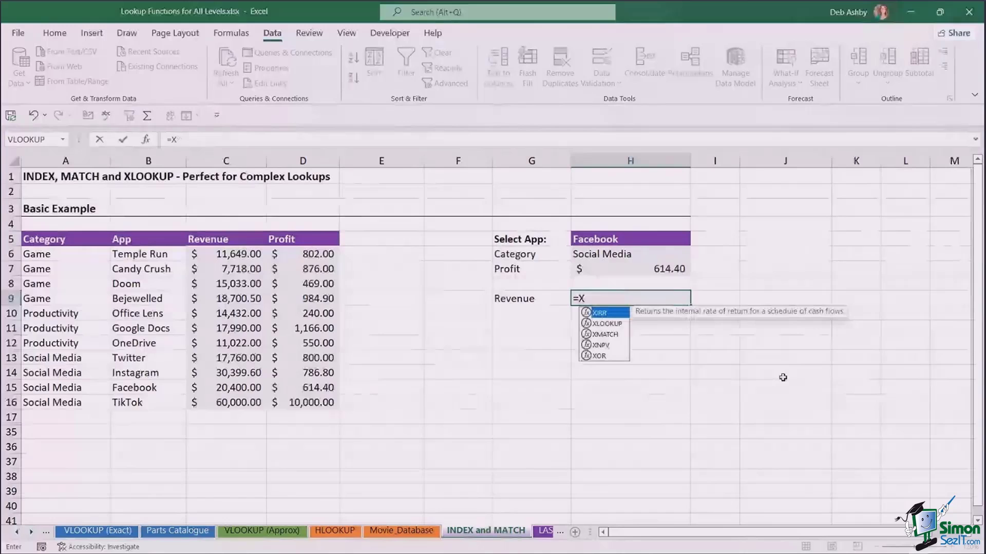
{"action": "type", "text": "LOOK"}
{"action": "key", "text": "Tab"}
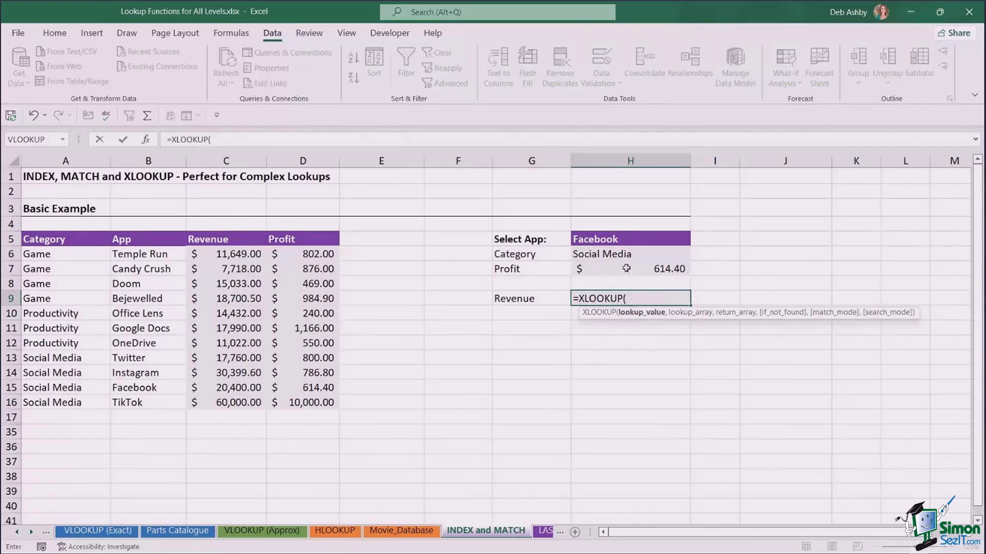
{"action": "left_click", "coordinate": [631, 240]}
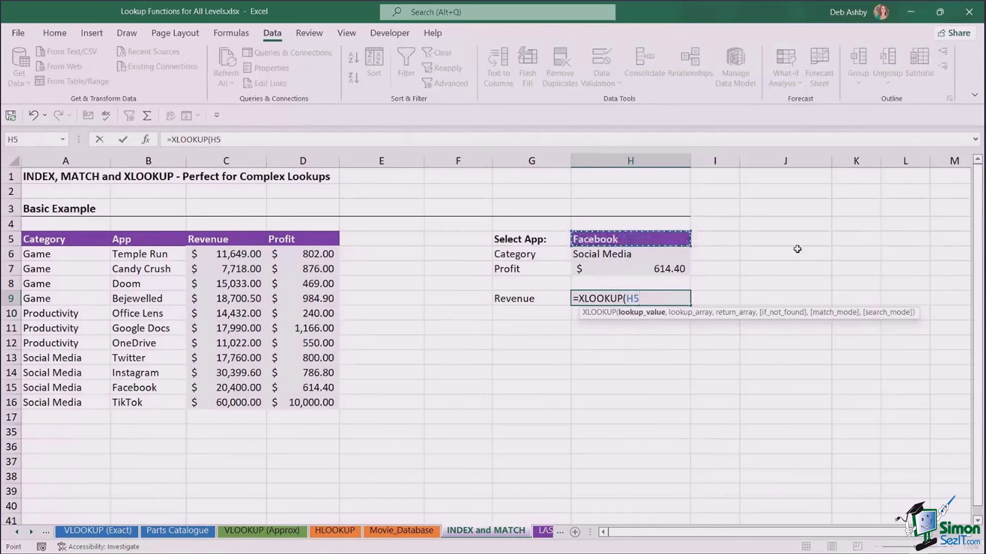
{"action": "type", "text": ","}
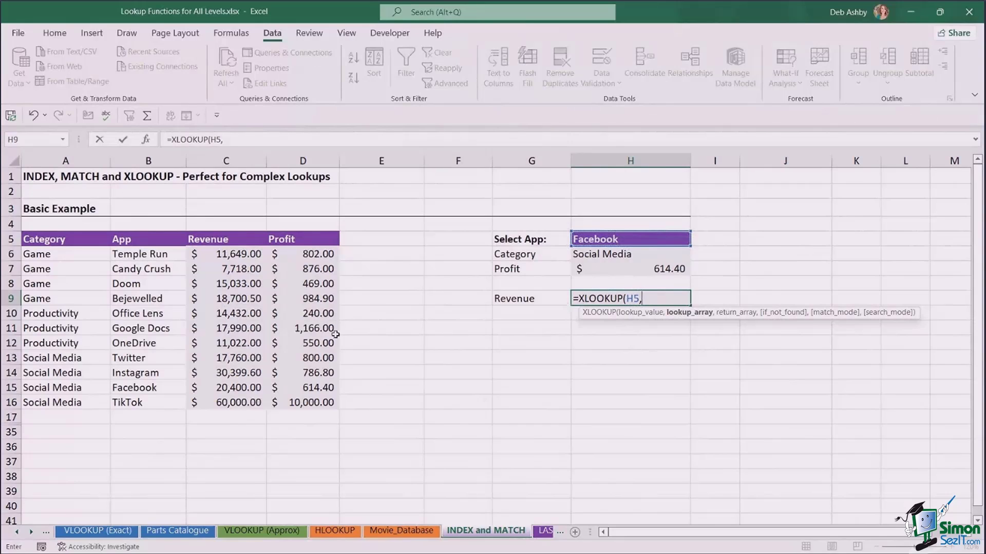
{"action": "left_click_drag", "start_coordinate": [143, 254], "coordinate": [138, 403]}
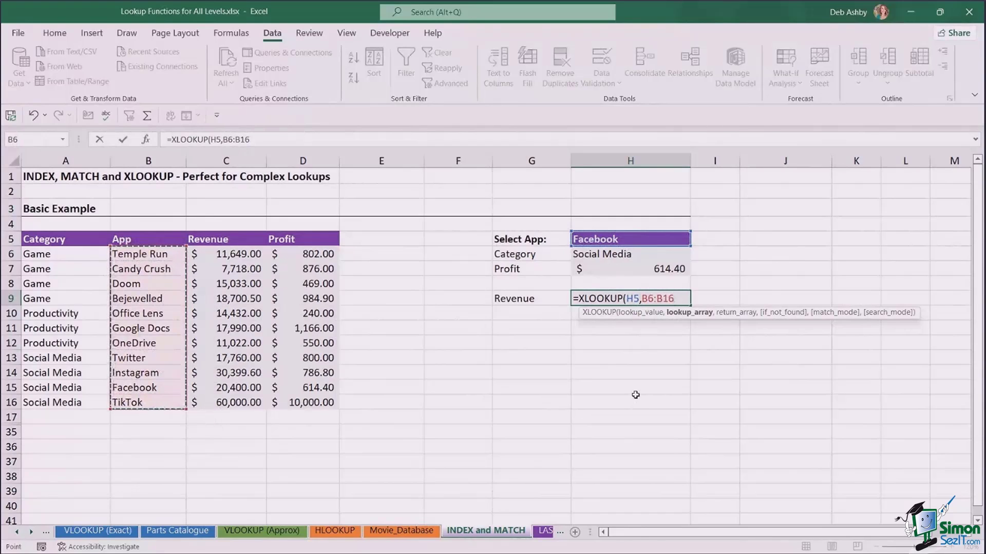
{"action": "type", "text": ","}
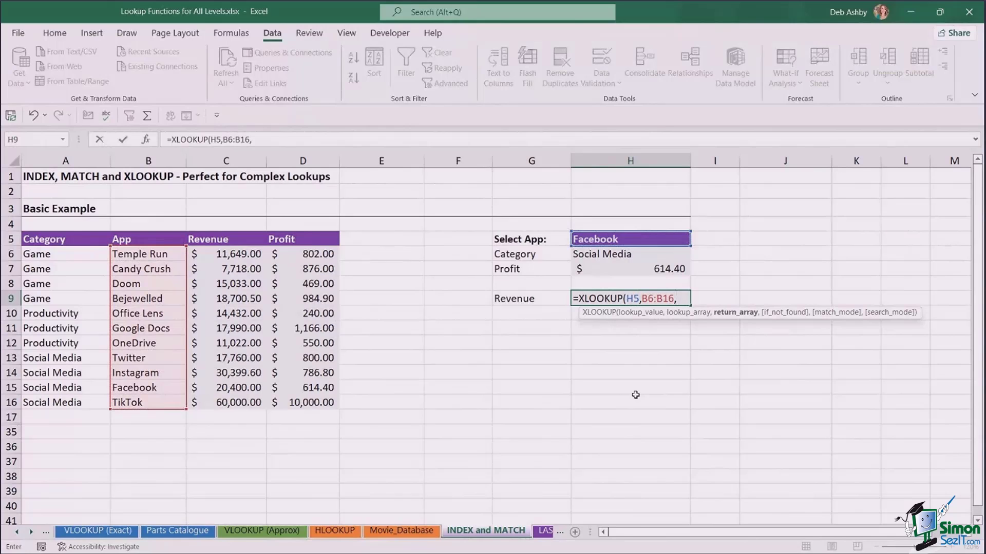
Set the Revenue range C6:C16 as the return array of the XLOOKUP in H9 and complete the formula.
{"action": "left_click_drag", "start_coordinate": [245, 255], "coordinate": [222, 407]}
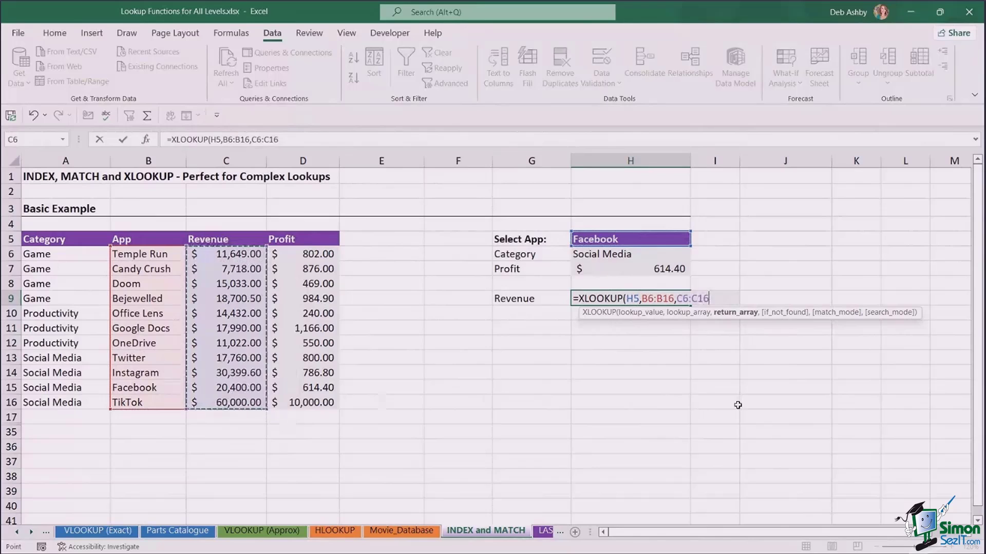
{"action": "key", "text": "Return"}
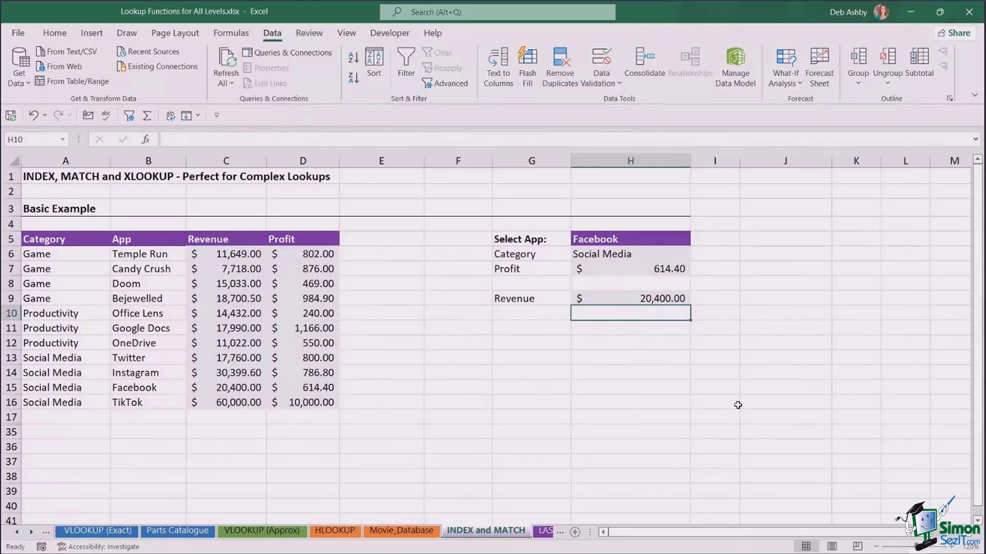
Extend the XLOOKUP in H9 with "Not Found" as the if_not_found text and 0 for an exact match, continuing to the search mode argument.
{"action": "left_click", "coordinate": [656, 300]}
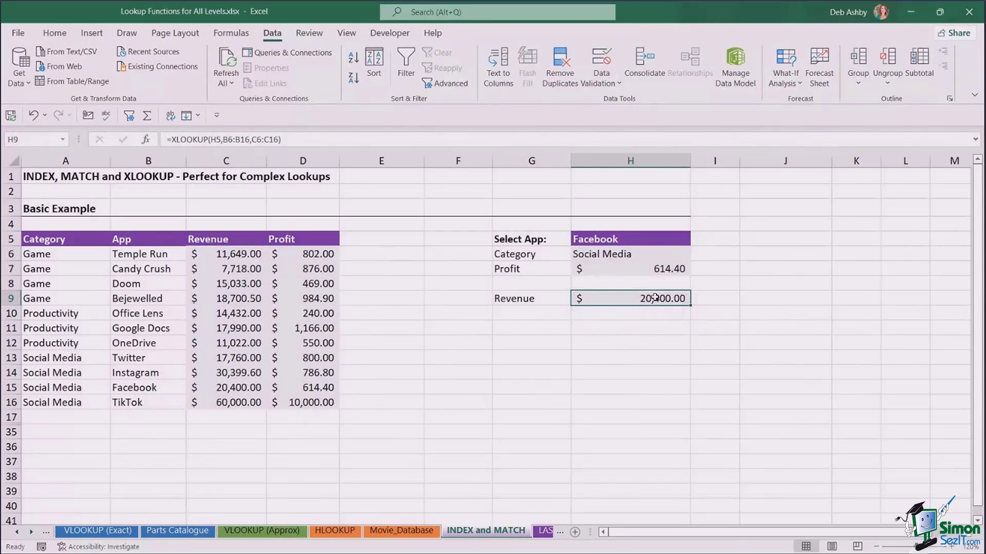
{"action": "double_click", "coordinate": [656, 300]}
{"action": "left_click", "coordinate": [708, 300]}
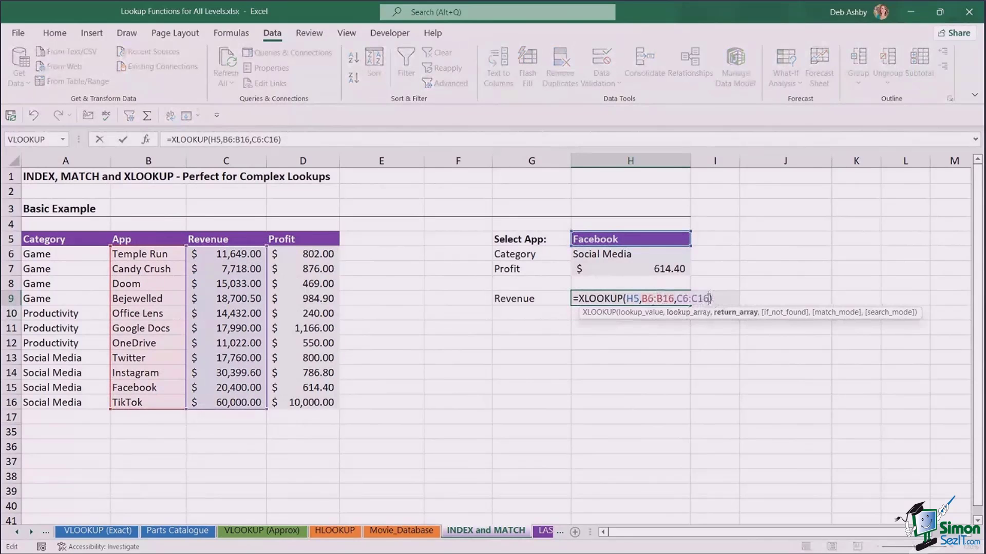
{"action": "type", "text": ","}
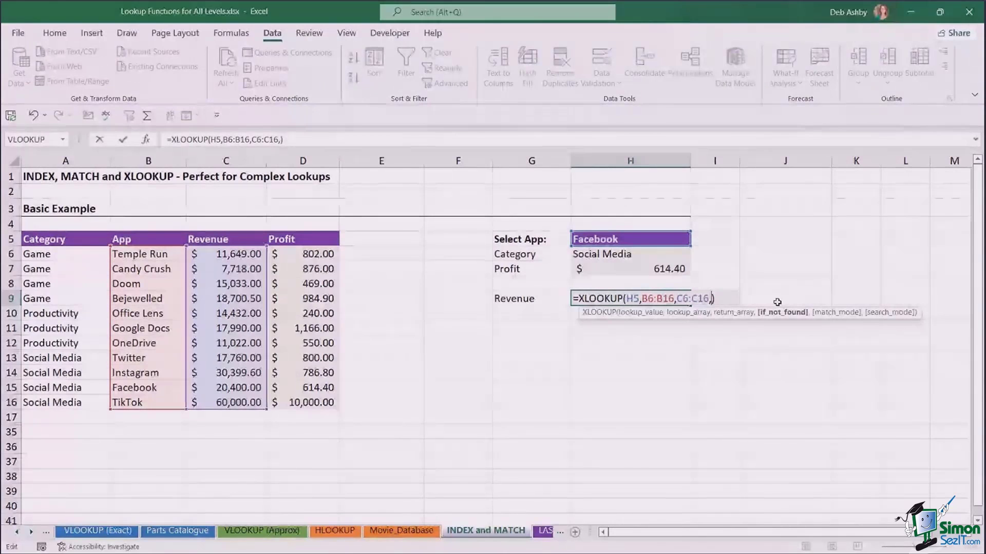
{"action": "type", "text": "\""}
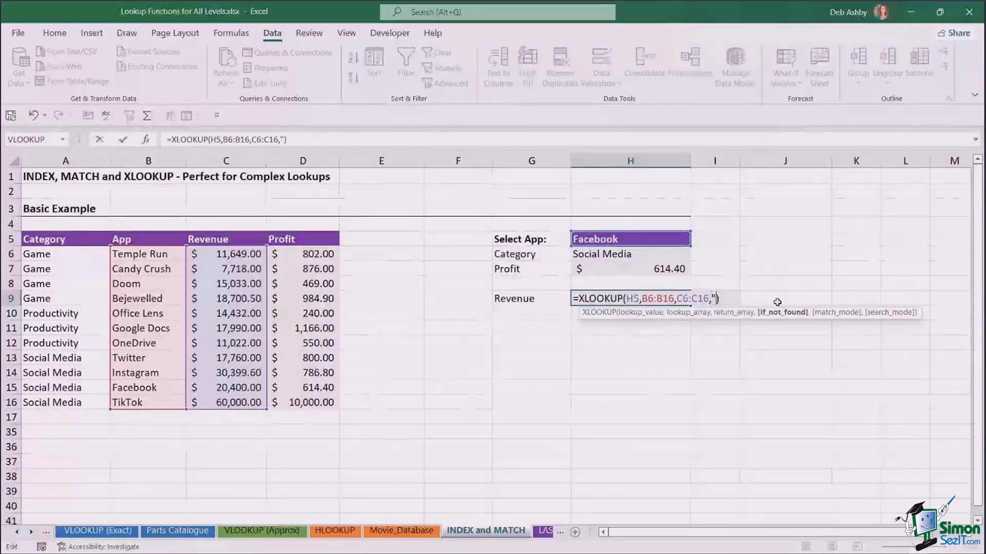
{"action": "type", "text": "Not Fou"}
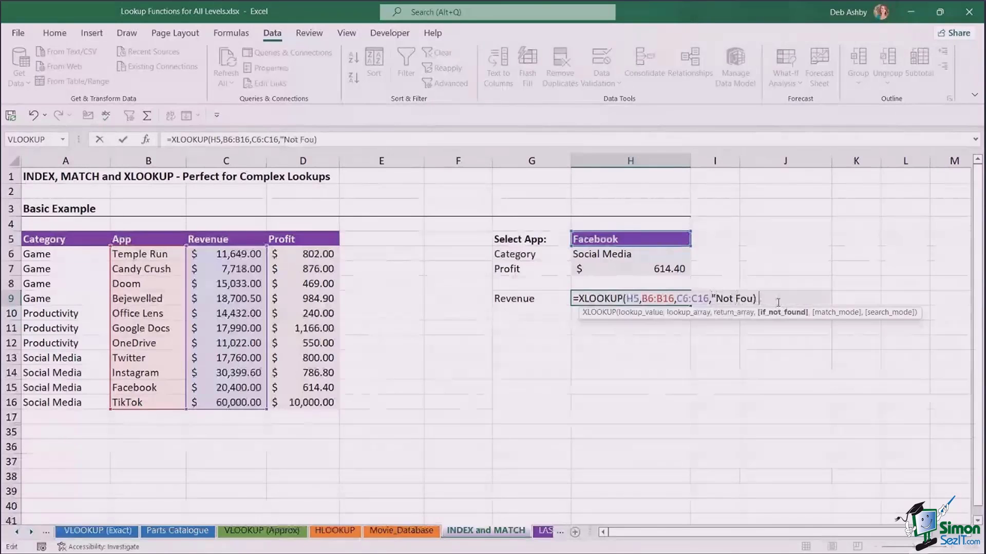
{"action": "type", "text": "nd\","}
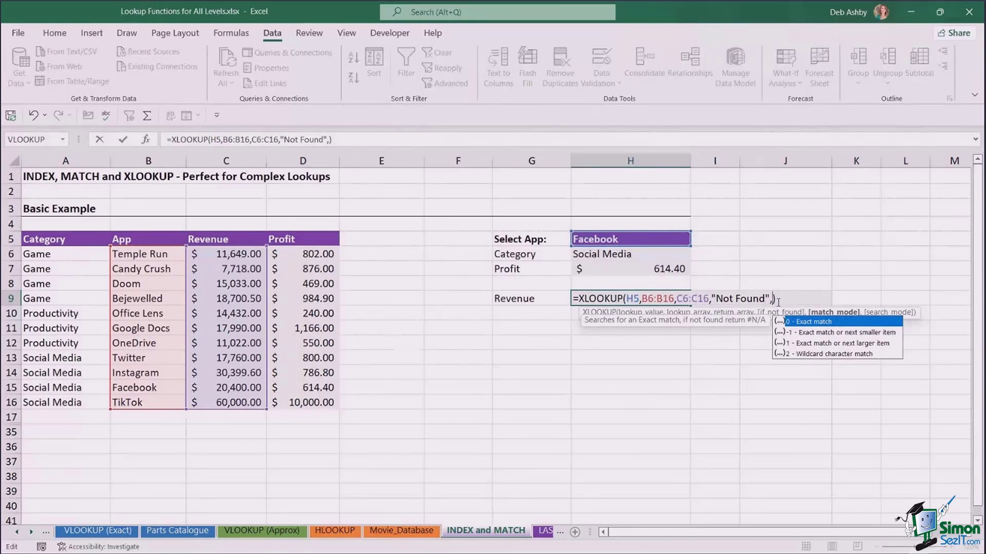
{"action": "type", "text": "0,"}
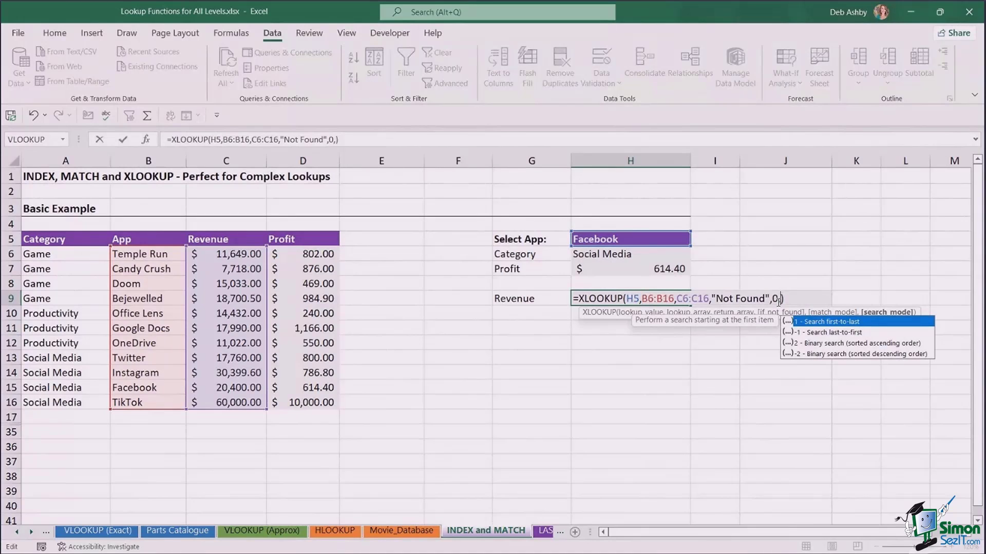
Remove the optional arguments from the XLOOKUP in H9 so it reads =XLOOKUP(H5,B6:B16,C6:C16), and complete the formula.
{"action": "key", "text": "BackSpace"}
{"action": "key", "text": "BackSpace"}
{"action": "key", "text": "BackSpace"}
{"action": "key", "text": "BackSpace"}
{"action": "key", "text": "BackSpace"}
{"action": "key", "text": "BackSpace"}
{"action": "key", "text": "BackSpace"}
{"action": "key", "text": "BackSpace"}
{"action": "key", "text": "BackSpace"}
{"action": "key", "text": "BackSpace"}
{"action": "key", "text": "BackSpace"}
{"action": "key", "text": "BackSpace"}
{"action": "key", "text": "BackSpace"}
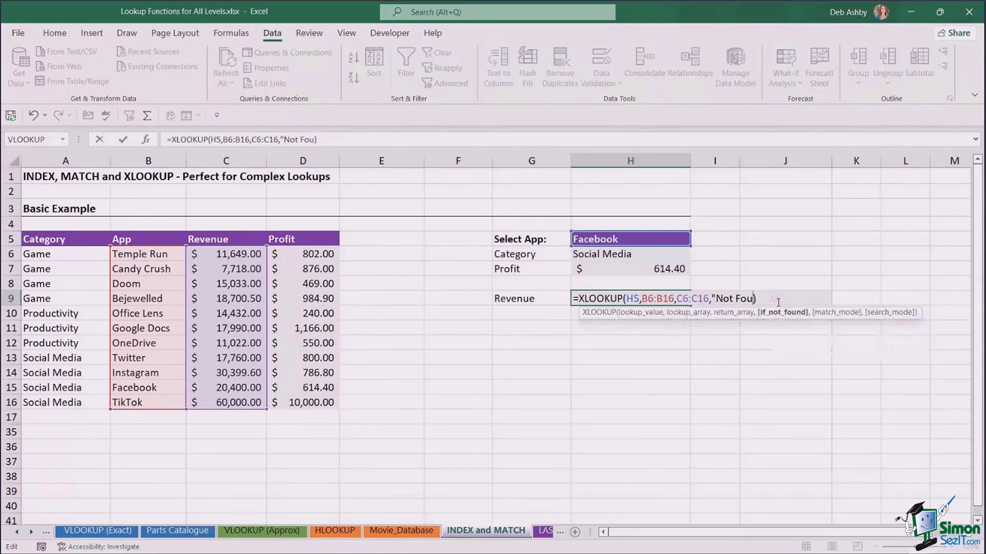
{"action": "key", "text": "BackSpace"}
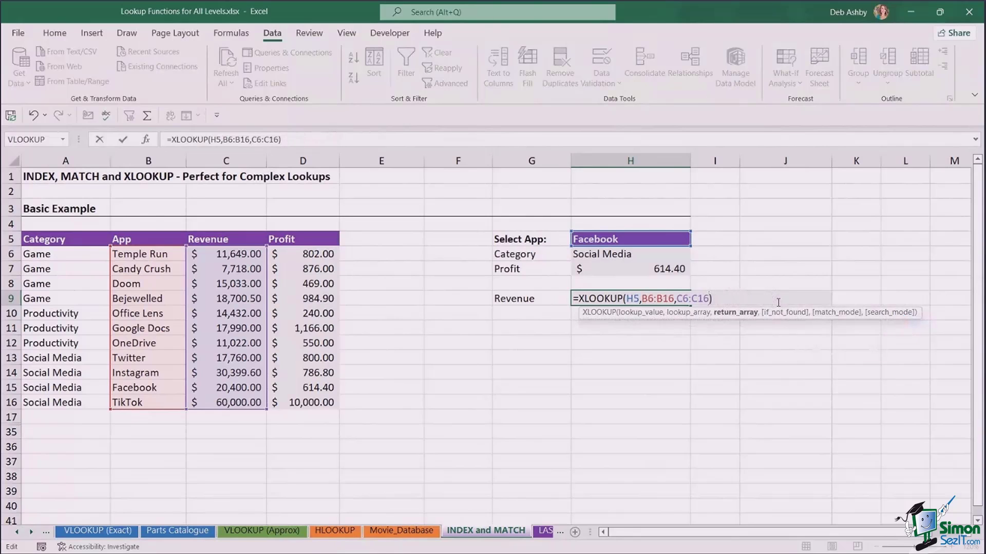
{"action": "key", "text": "Return"}
{"action": "left_click", "coordinate": [776, 302]}
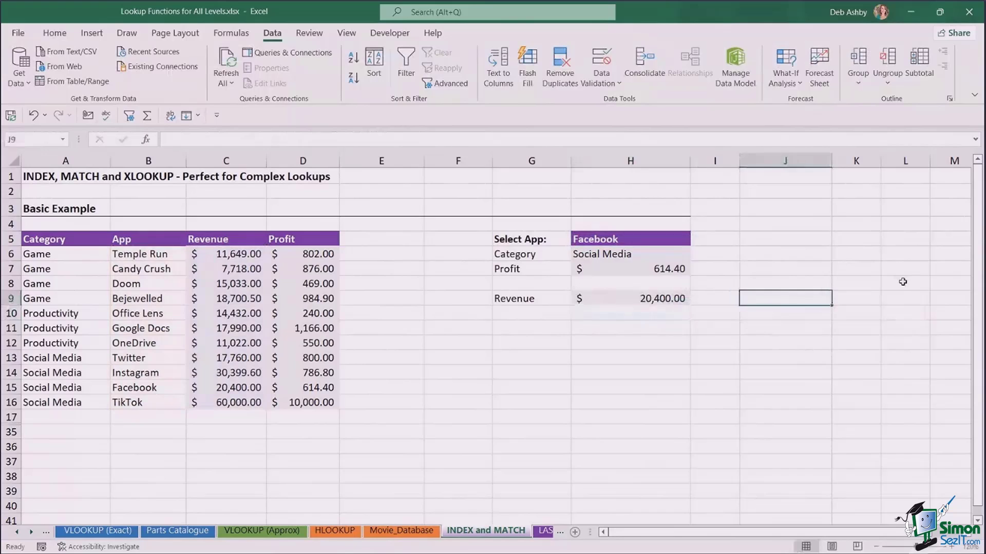
Test the lookup formulas by choosing Google Docs as the selected app in H5.
{"action": "left_click", "coordinate": [683, 239]}
{"action": "left_click", "coordinate": [695, 242]}
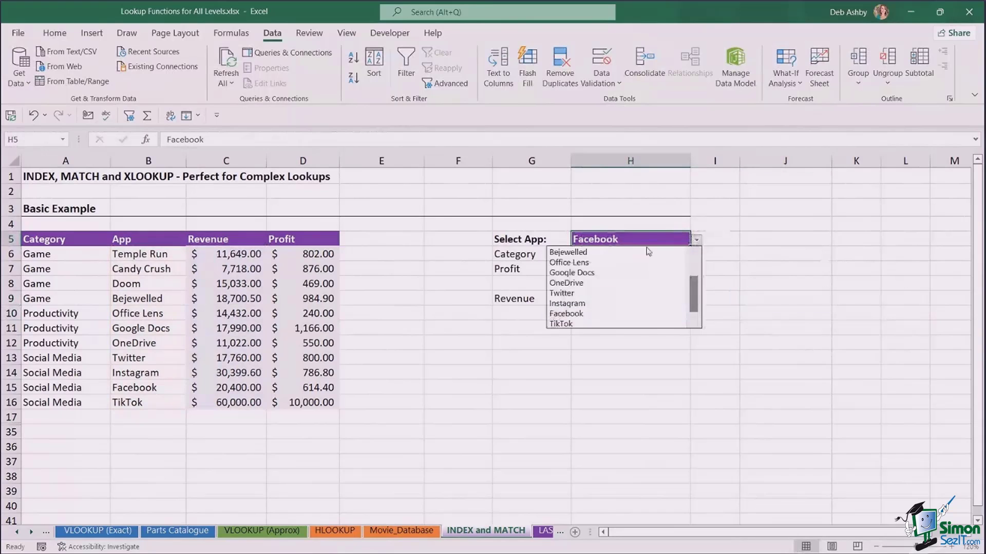
{"action": "left_click", "coordinate": [622, 271]}
{"action": "left_click", "coordinate": [759, 275]}
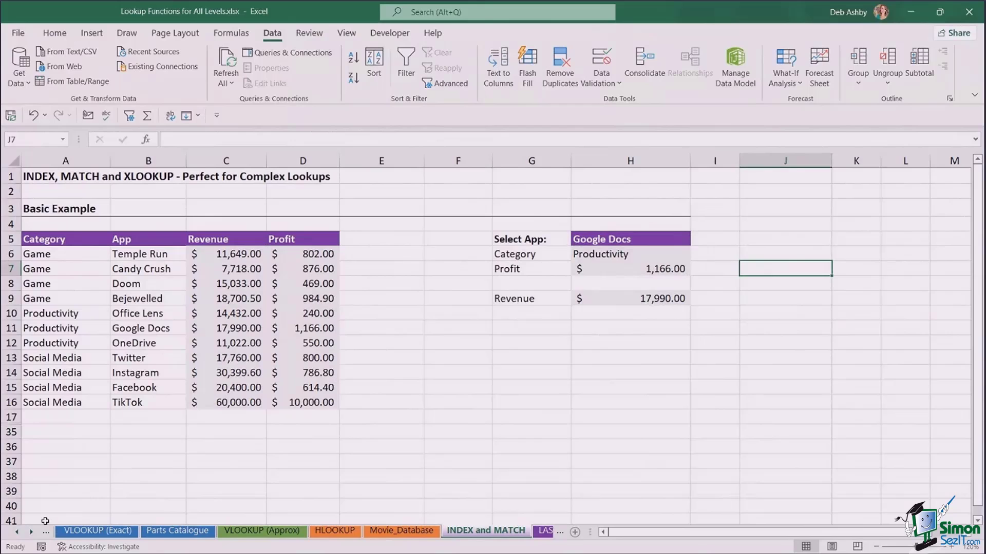
Switch to the LAST OCCURENCE worksheet.
{"action": "left_click", "coordinate": [31, 532]}
{"action": "left_click", "coordinate": [31, 532]}
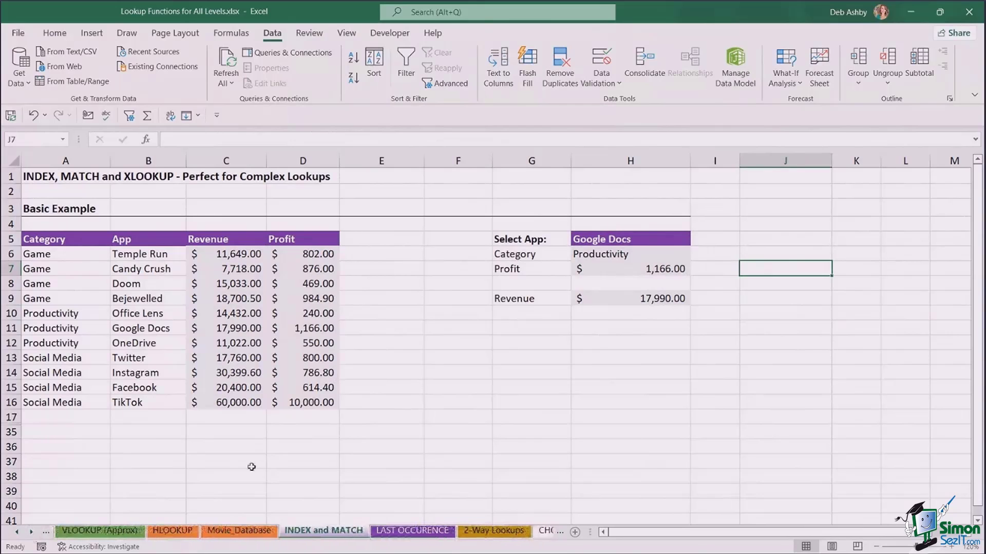
{"action": "left_click", "coordinate": [422, 532]}
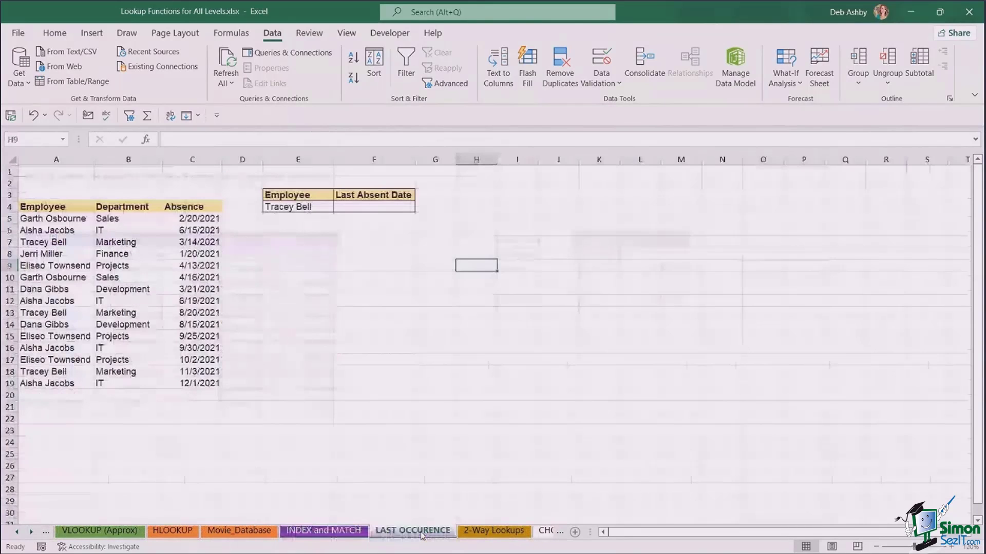
{"action": "left_click", "coordinate": [584, 325]}
{"action": "left_click", "coordinate": [508, 262]}
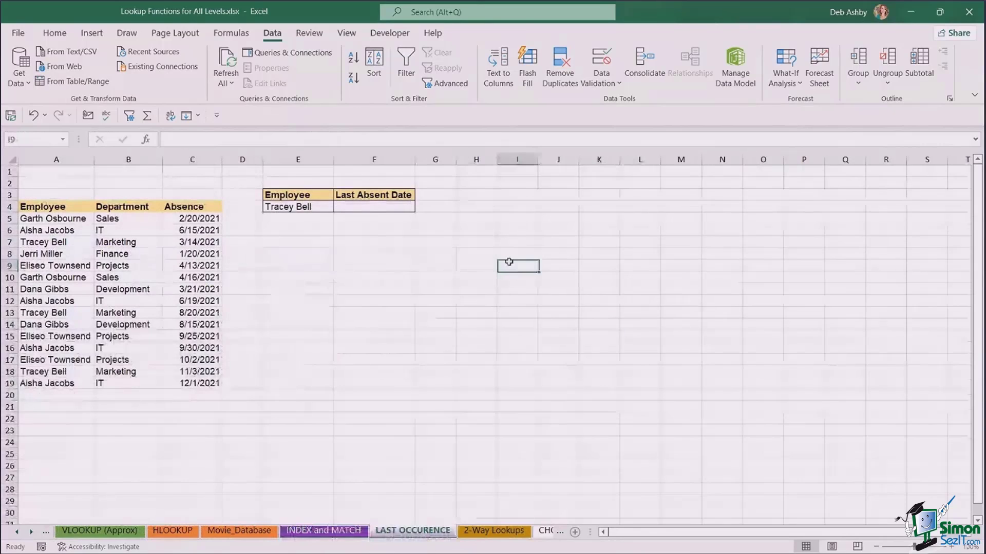
{"action": "left_click", "coordinate": [624, 241]}
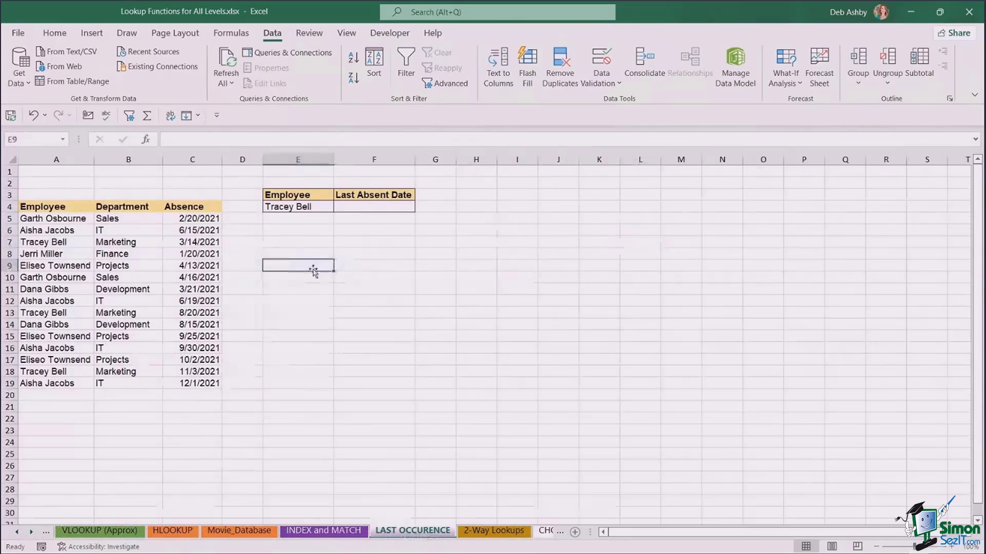
Examine the absence table A4:C19 for repeated employees and their absence dates, and the Last Absent Date lookup cells E4 and F4.
{"action": "left_click", "coordinate": [34, 207]}
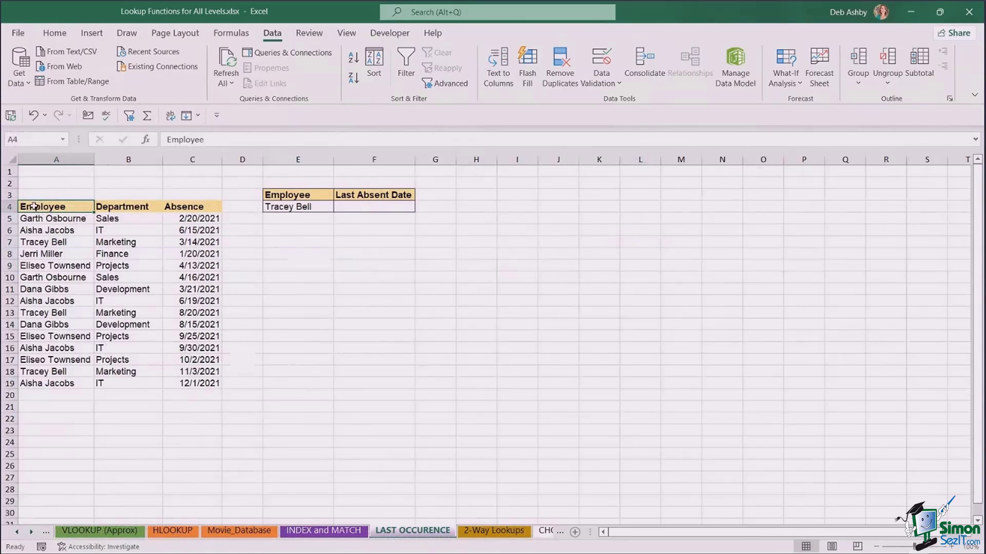
{"action": "left_click_drag", "start_coordinate": [34, 207], "coordinate": [188, 381]}
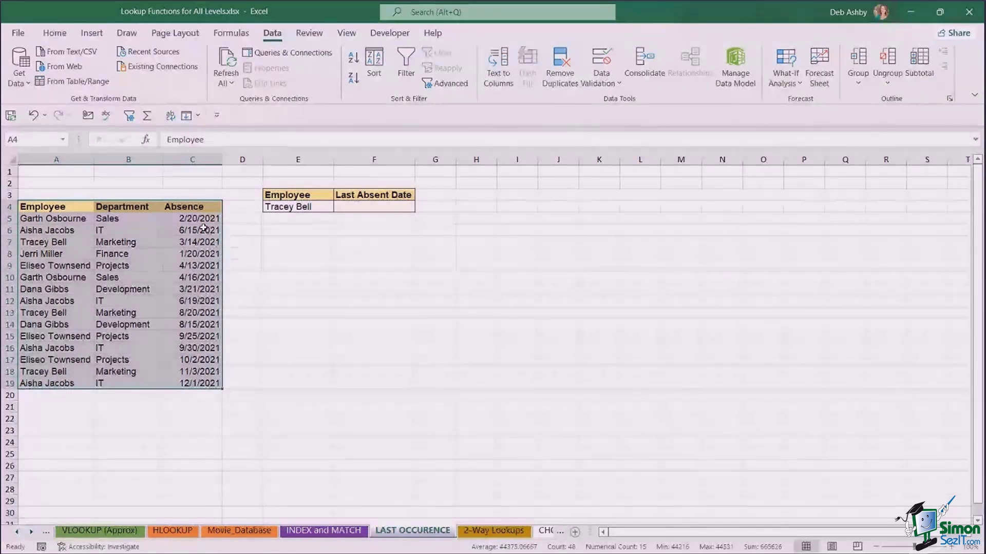
{"action": "left_click", "coordinate": [206, 219]}
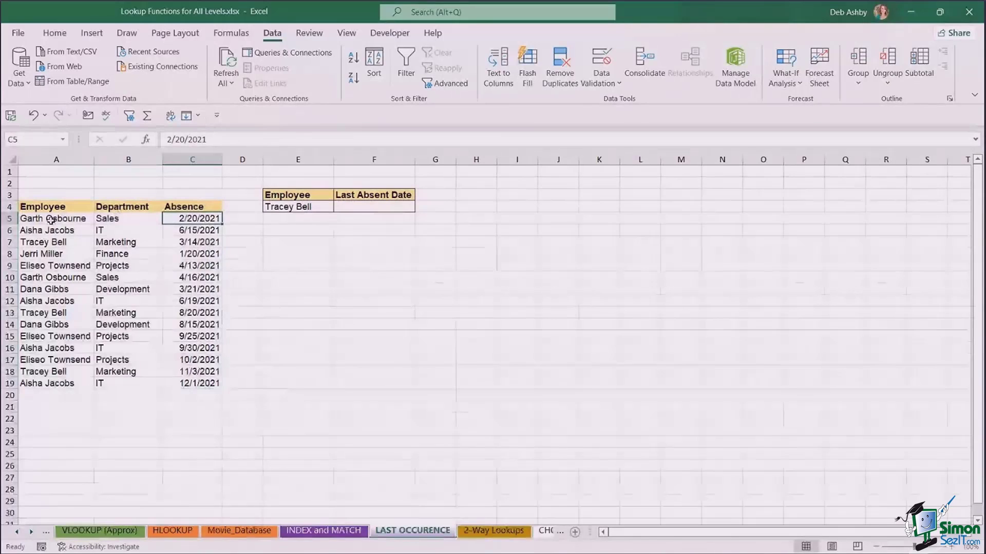
{"action": "left_click_drag", "start_coordinate": [51, 219], "coordinate": [82, 385]}
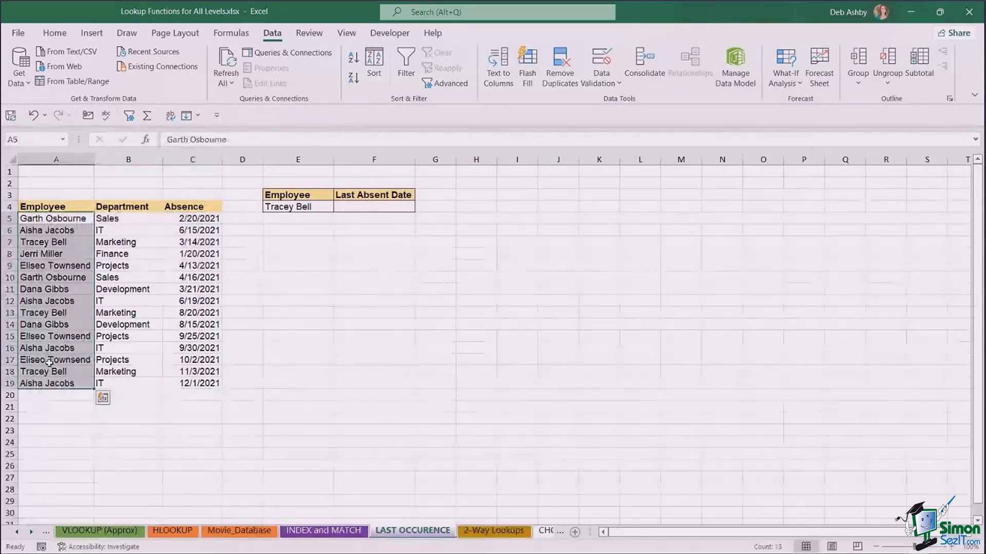
{"action": "left_click", "coordinate": [56, 221]}
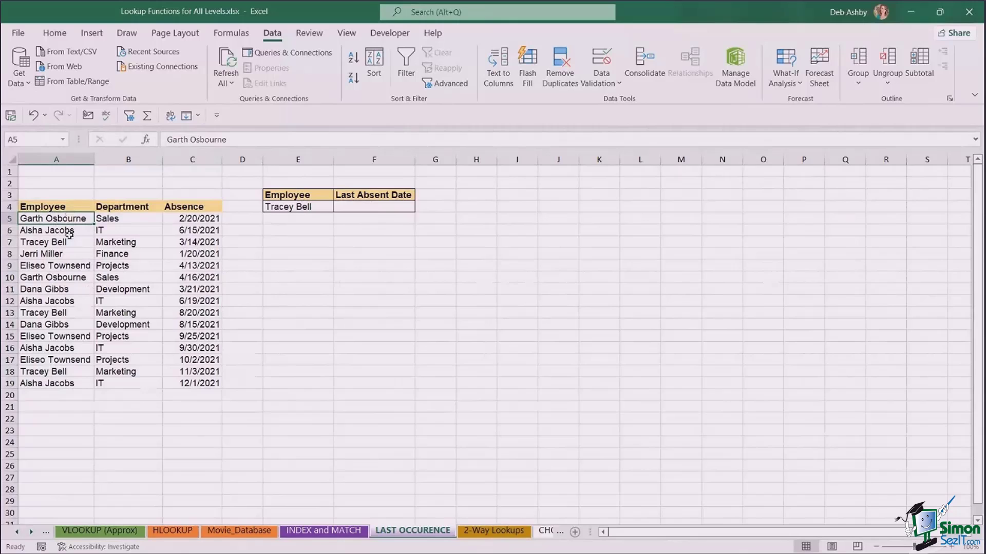
{"action": "left_click", "coordinate": [58, 282]}
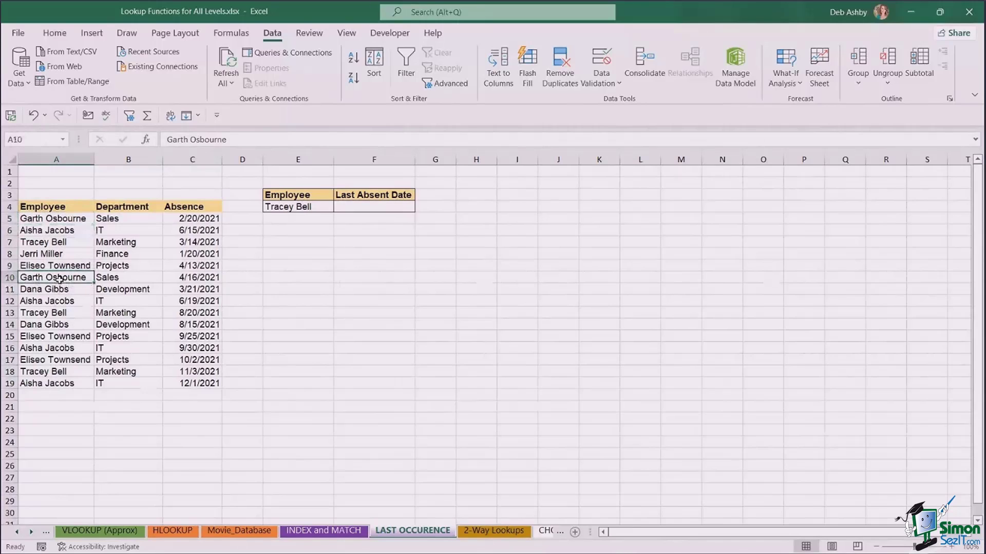
{"action": "left_click", "coordinate": [53, 385]}
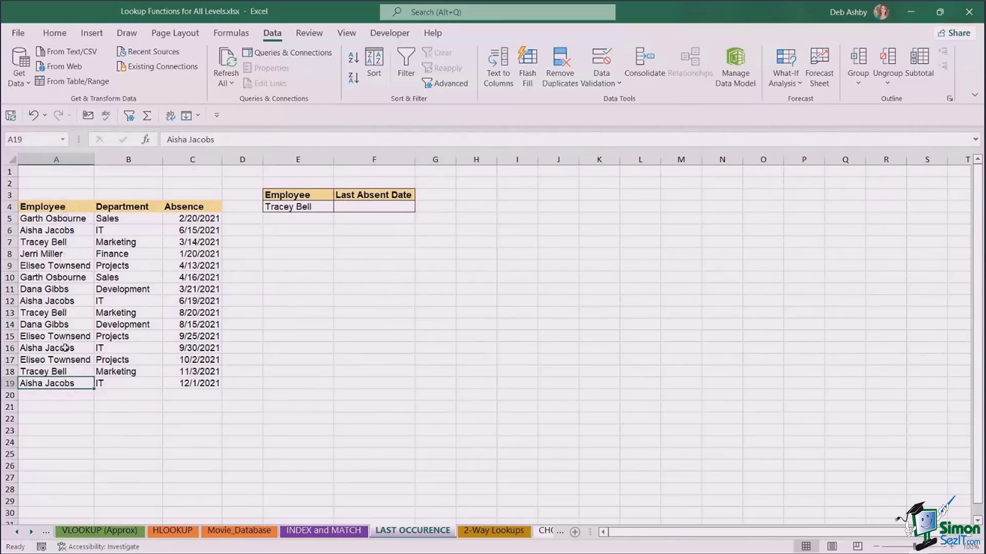
{"action": "left_click", "coordinate": [60, 220]}
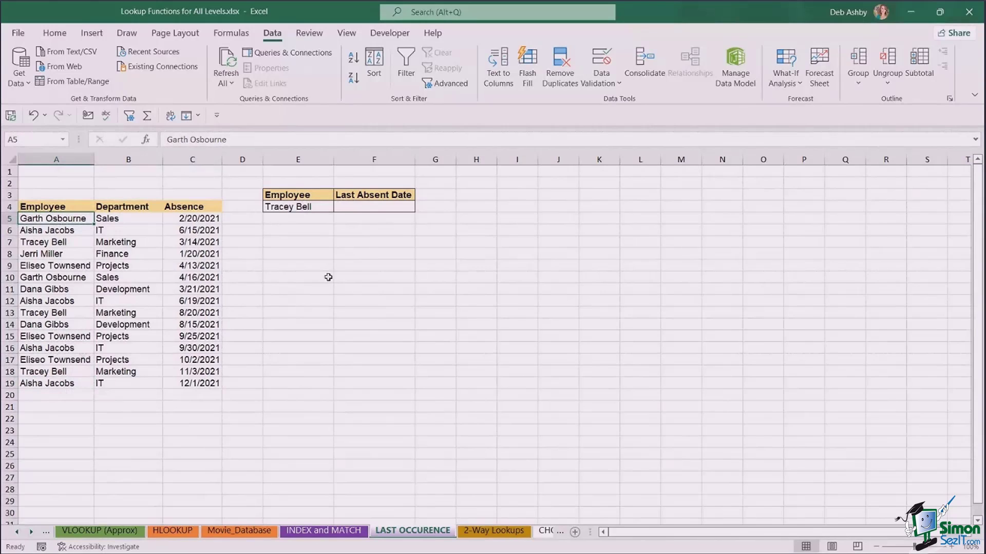
{"action": "left_click", "coordinate": [397, 209]}
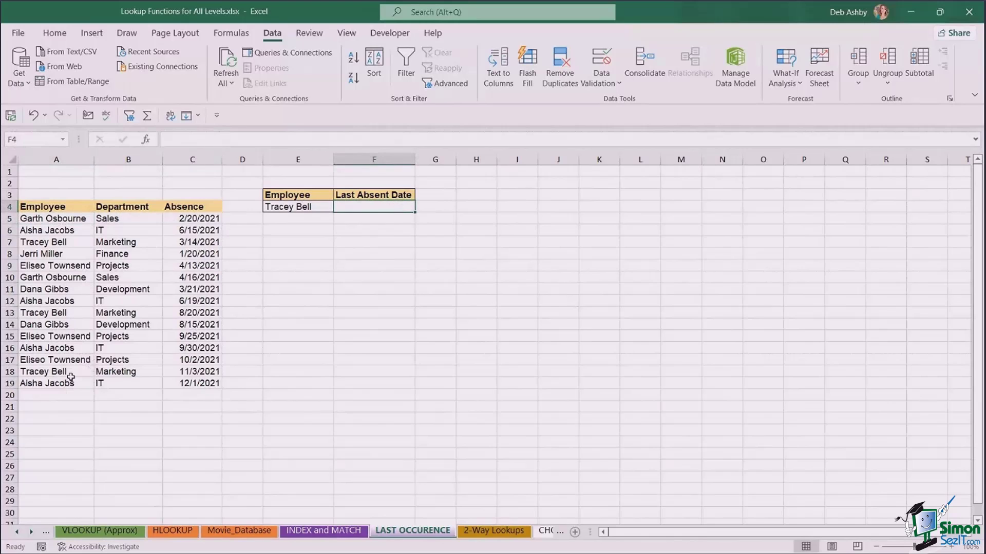
{"action": "left_click", "coordinate": [282, 209]}
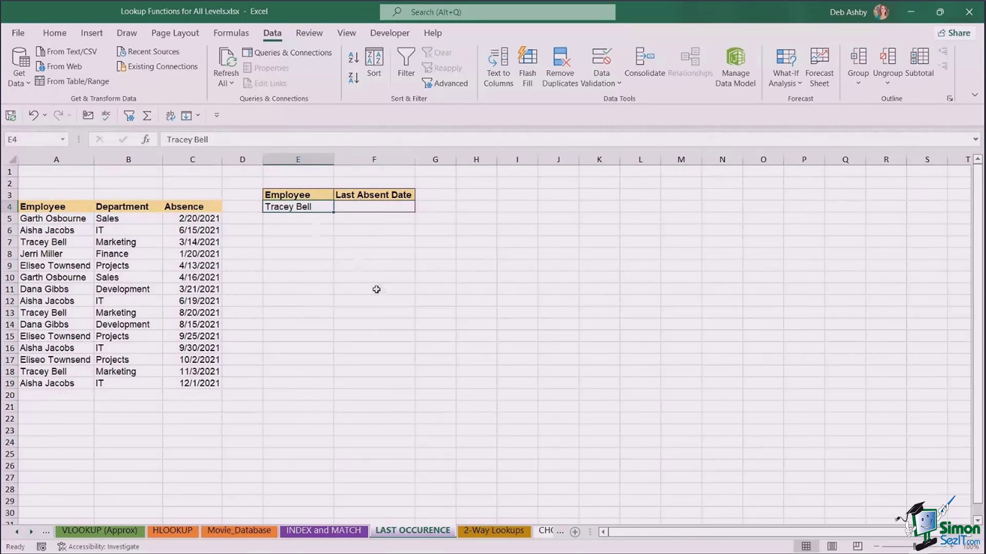
Start an XLOOKUP formula in Last Absent Date cell F4 with E4 as the lookup value and the Employee range A5:A19 as the lookup array.
{"action": "left_click", "coordinate": [378, 207]}
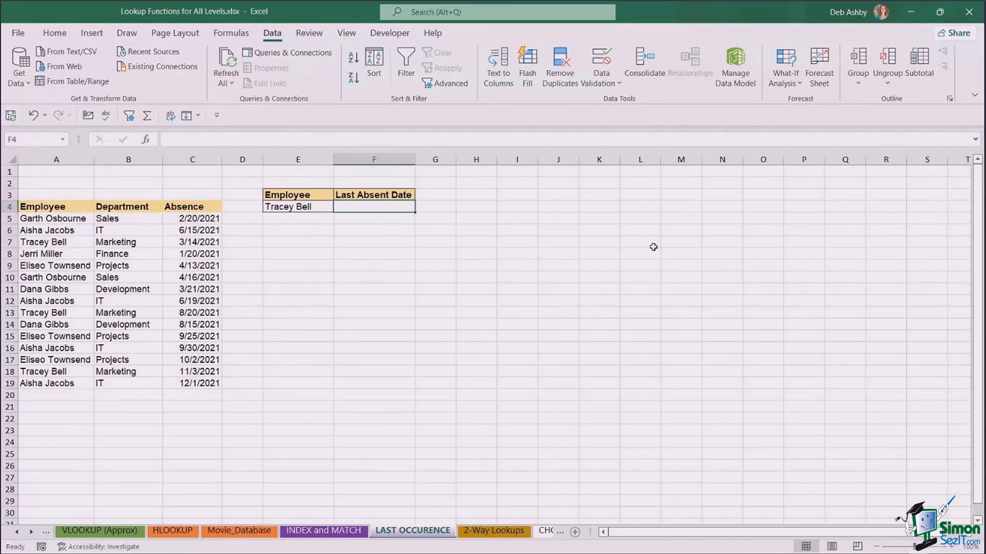
{"action": "type", "text": "=XLOOK"}
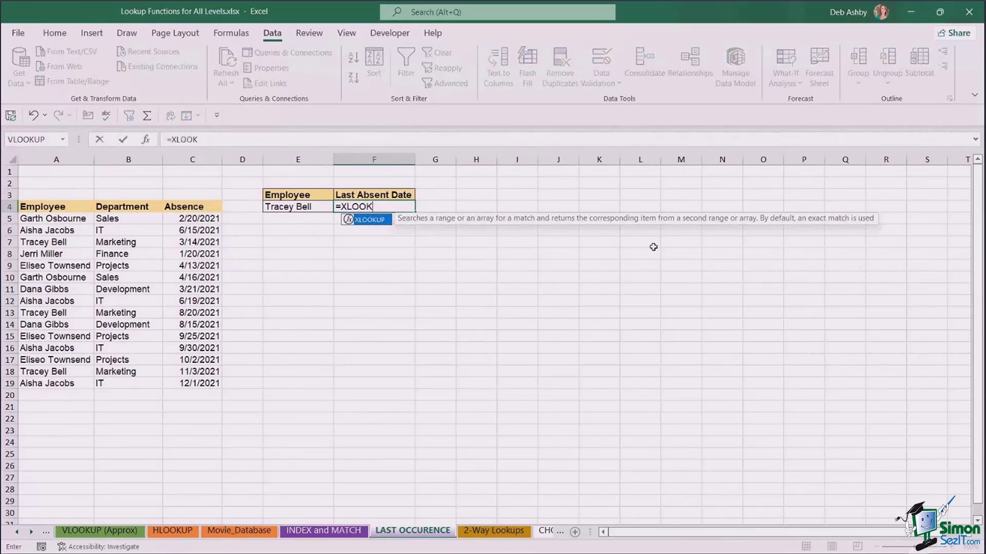
{"action": "type", "text": "UP("}
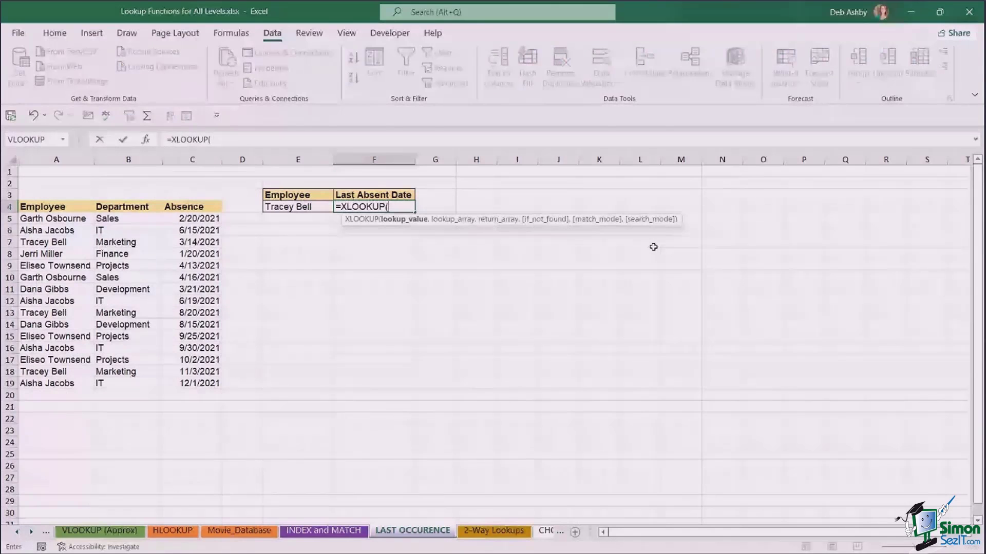
{"action": "left_click", "coordinate": [285, 205]}
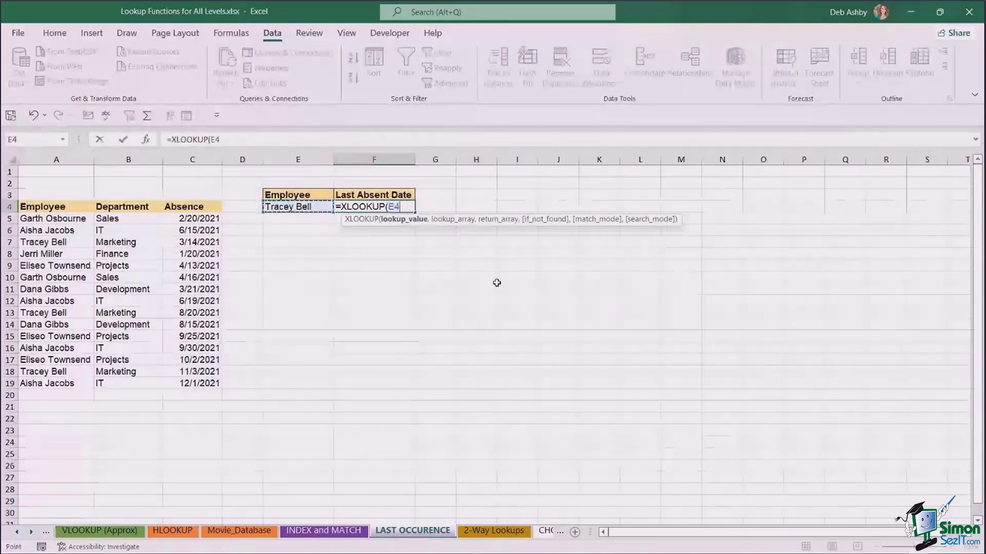
{"action": "type", "text": ","}
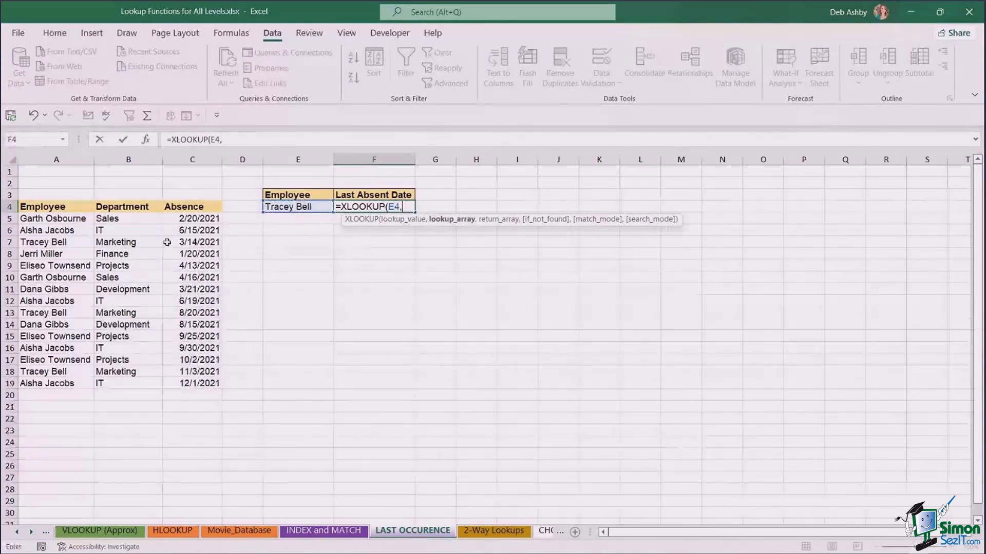
{"action": "left_click_drag", "start_coordinate": [51, 219], "coordinate": [62, 383]}
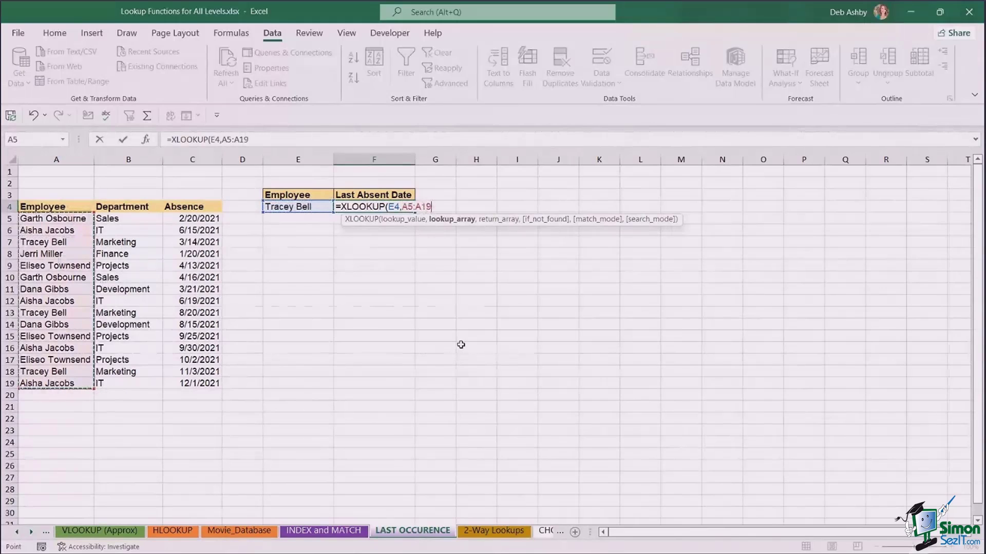
{"action": "type", "text": ","}
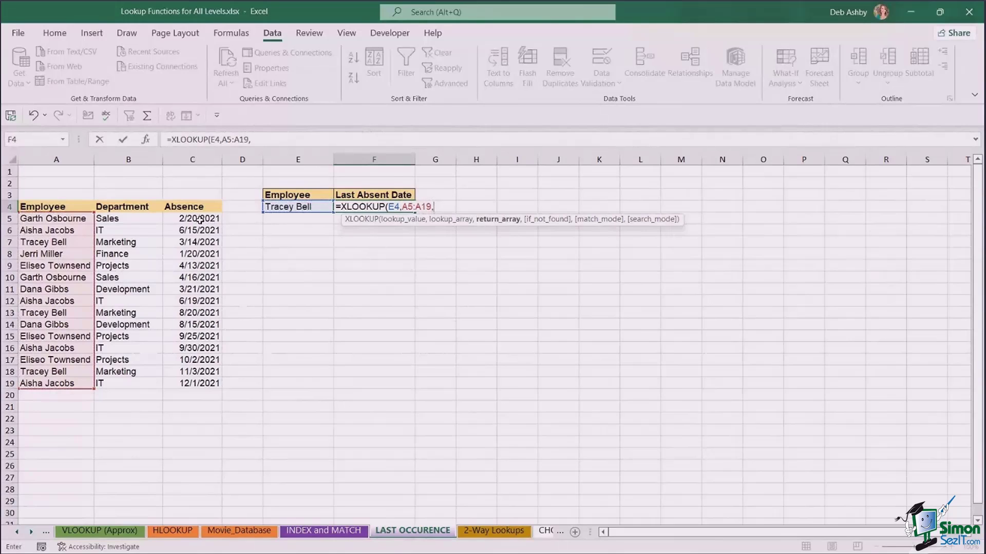
Complete the XLOOKUP in F4 with return array C5:C19, if_not_found left empty, exact match 0 and last-to-first search mode -1.
{"action": "left_click_drag", "start_coordinate": [200, 219], "coordinate": [195, 382]}
{"action": "type", "text": ","}
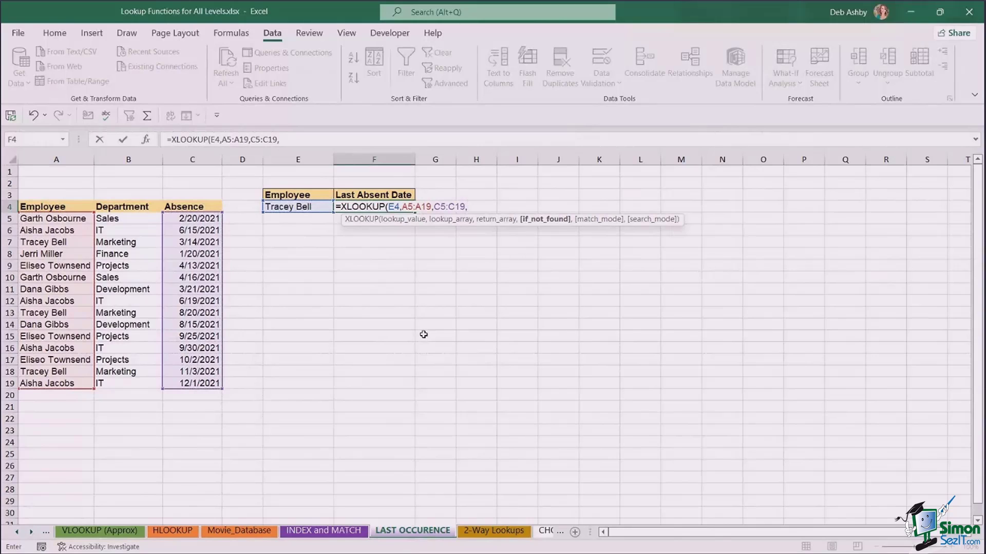
{"action": "type", "text": ","}
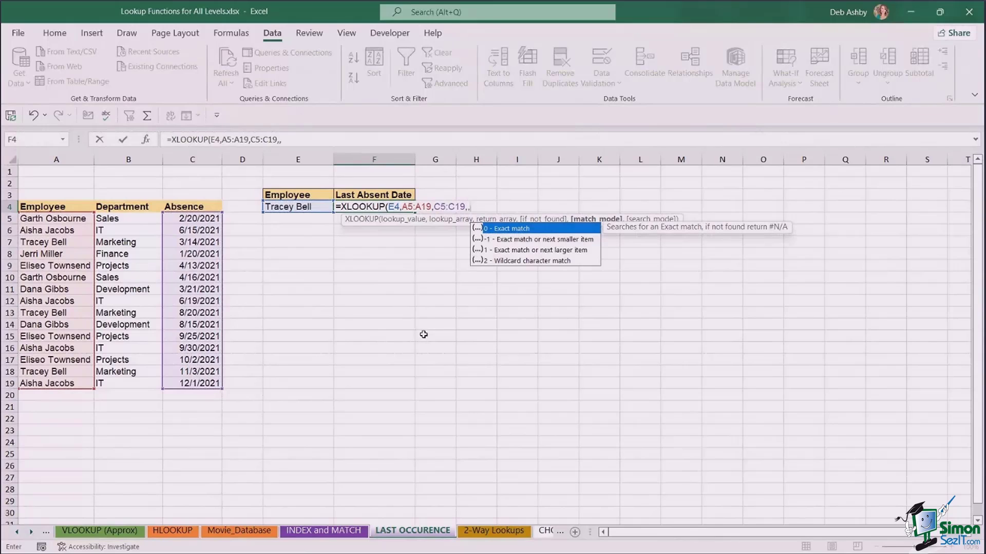
{"action": "type", "text": "0,"}
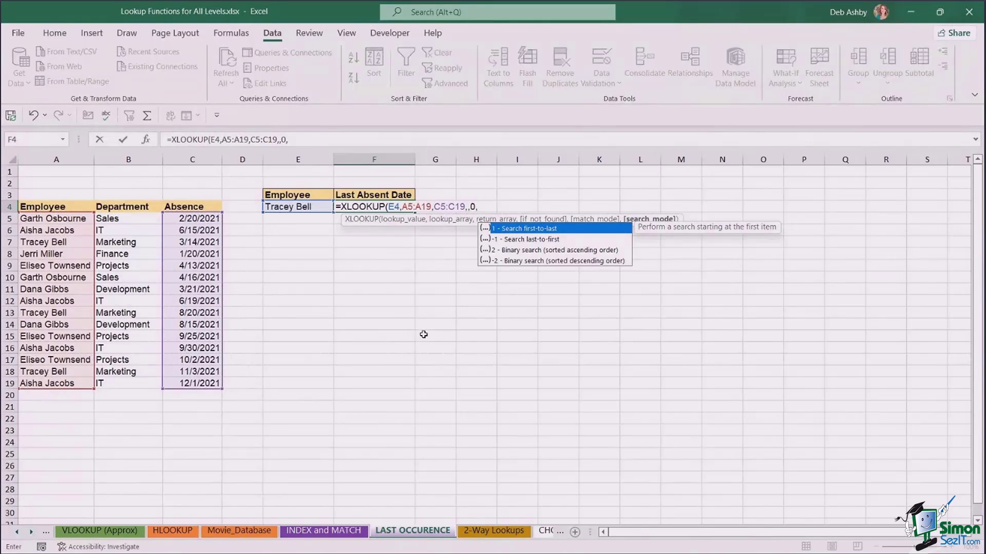
{"action": "type", "text": "-1"}
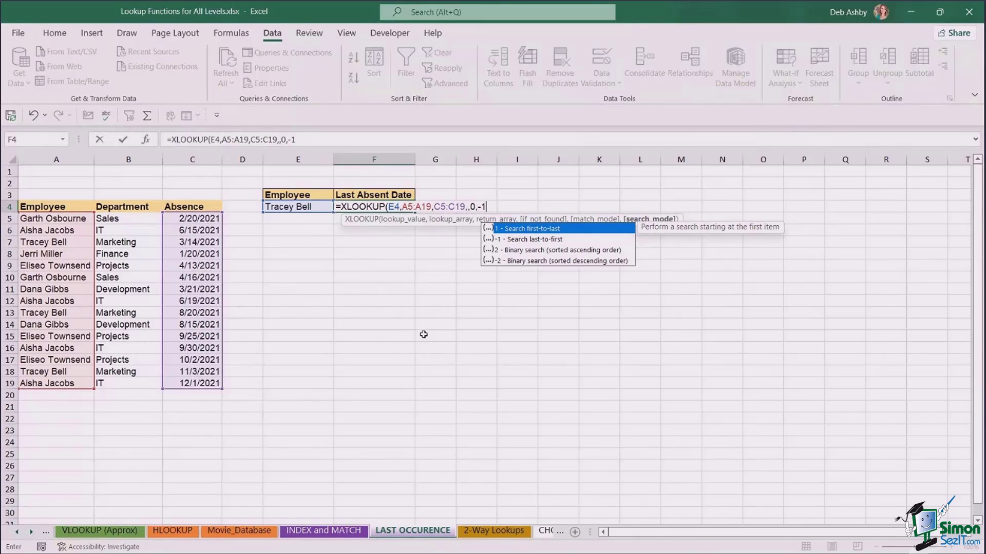
{"action": "type", "text": ")"}
{"action": "key", "text": "Return"}
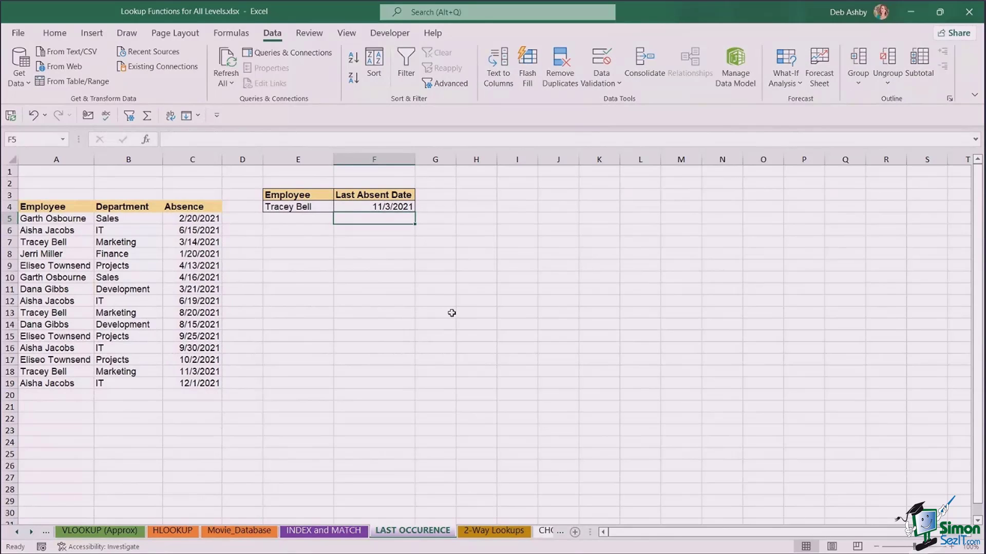
{"action": "left_click", "coordinate": [514, 282]}
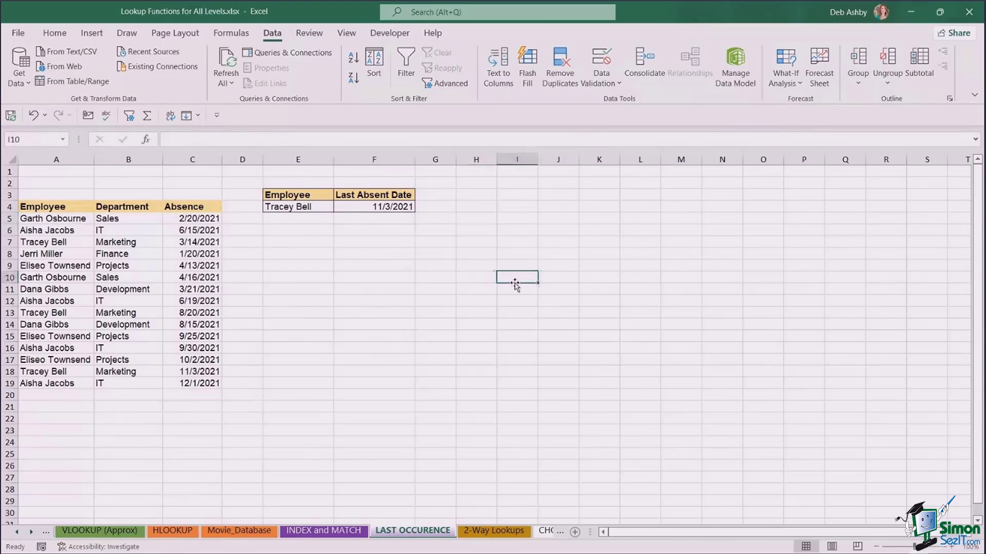
Switch to the 2-Way Lookups worksheet.
{"action": "left_click", "coordinate": [485, 531]}
{"action": "left_click", "coordinate": [590, 373]}
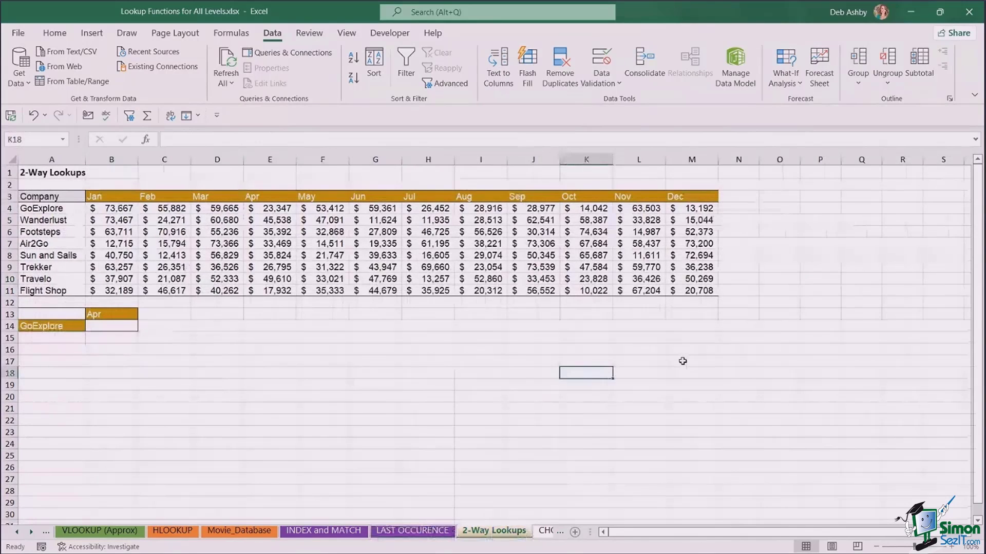
{"action": "left_click", "coordinate": [326, 279]}
Examine the month headings B3:M3, companies A4:A11 and amounts B4:M11, and how GoExplore in A14 and Apr in B13 intersect in the table.
{"action": "left_click", "coordinate": [55, 208]}
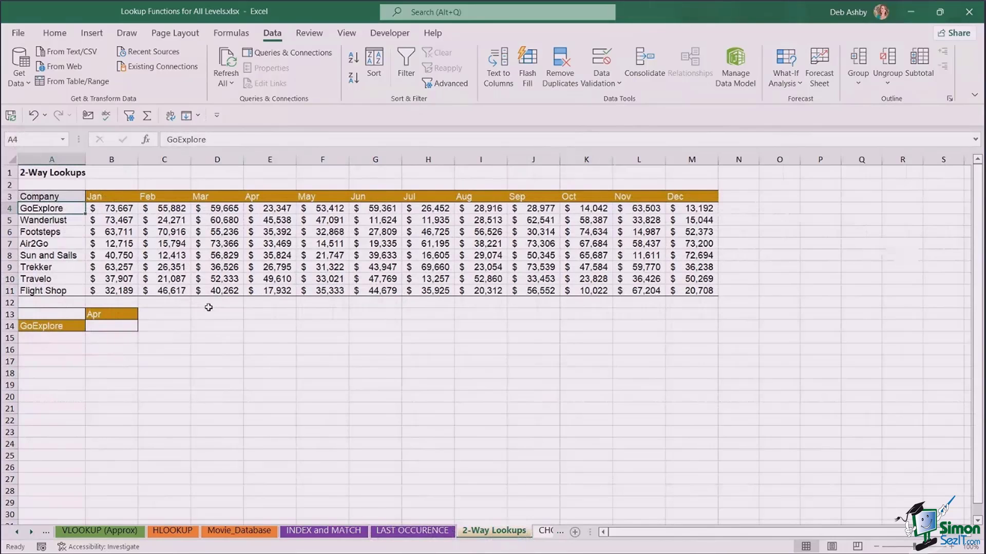
{"action": "left_click", "coordinate": [323, 225]}
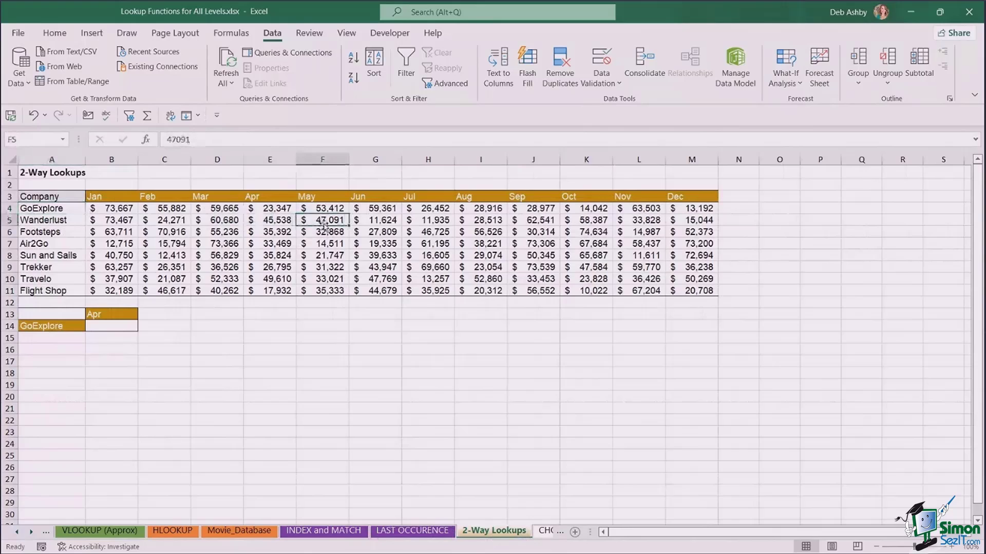
{"action": "left_click", "coordinate": [117, 196]}
{"action": "left_click_drag", "start_coordinate": [117, 196], "coordinate": [683, 197]}
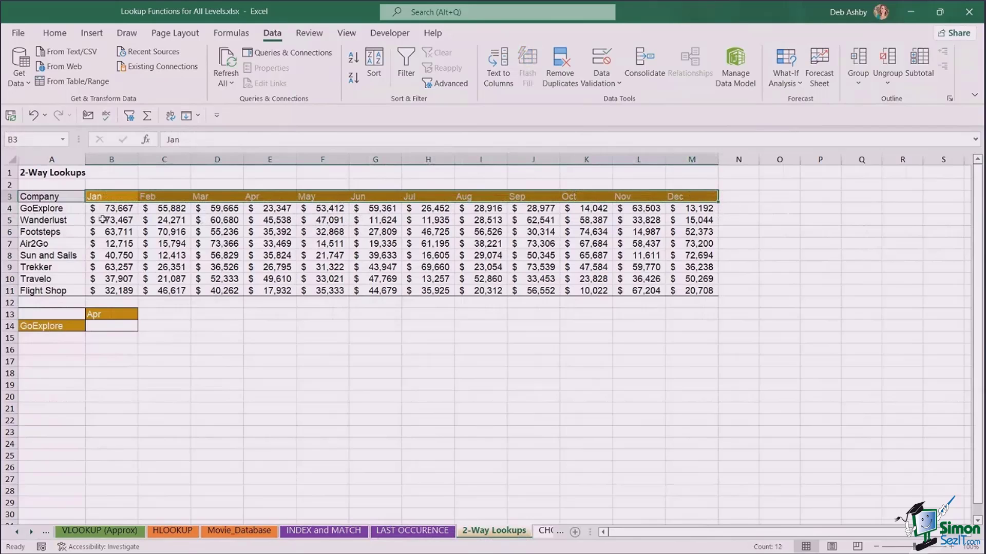
{"action": "left_click_drag", "start_coordinate": [53, 209], "coordinate": [54, 291]}
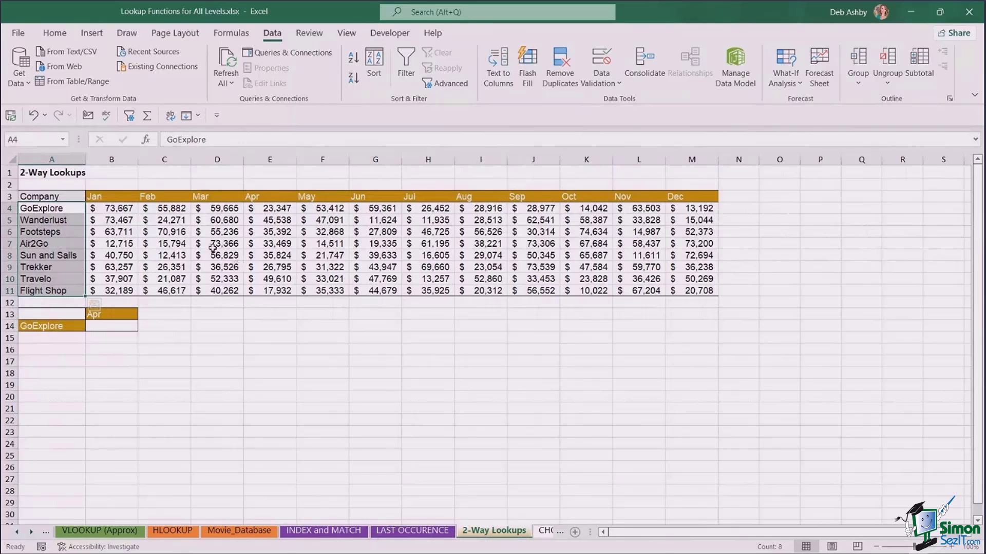
{"action": "left_click_drag", "start_coordinate": [113, 208], "coordinate": [687, 296]}
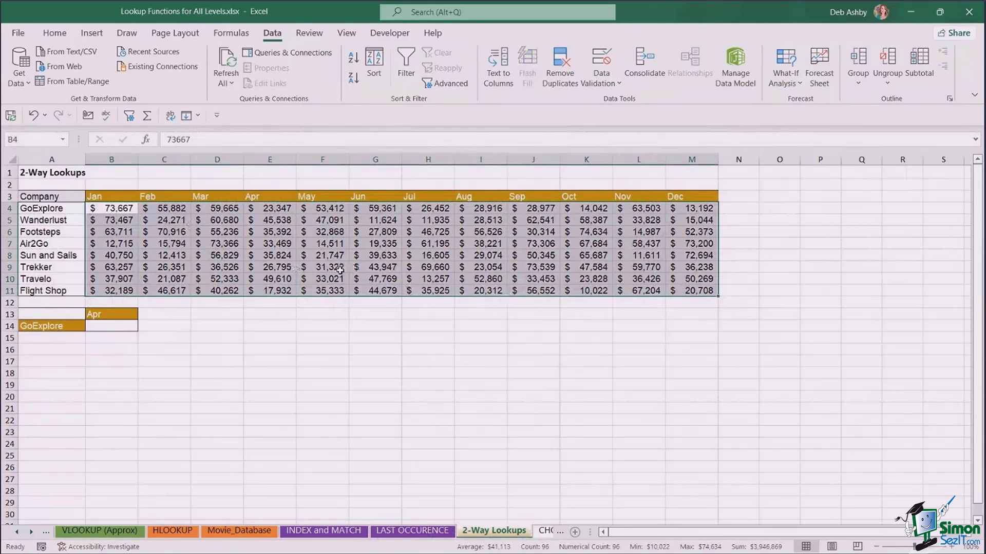
{"action": "left_click", "coordinate": [101, 328]}
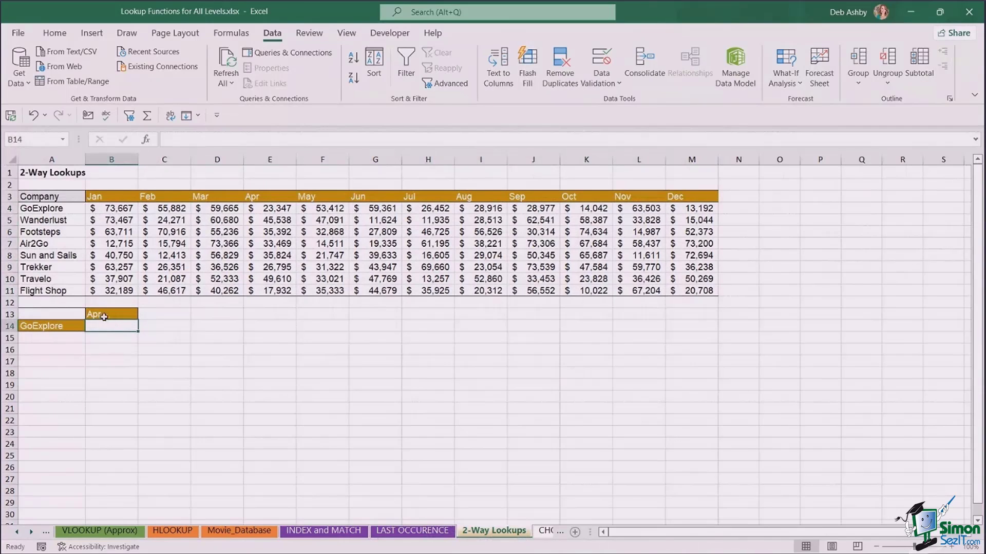
{"action": "left_click", "coordinate": [49, 327]}
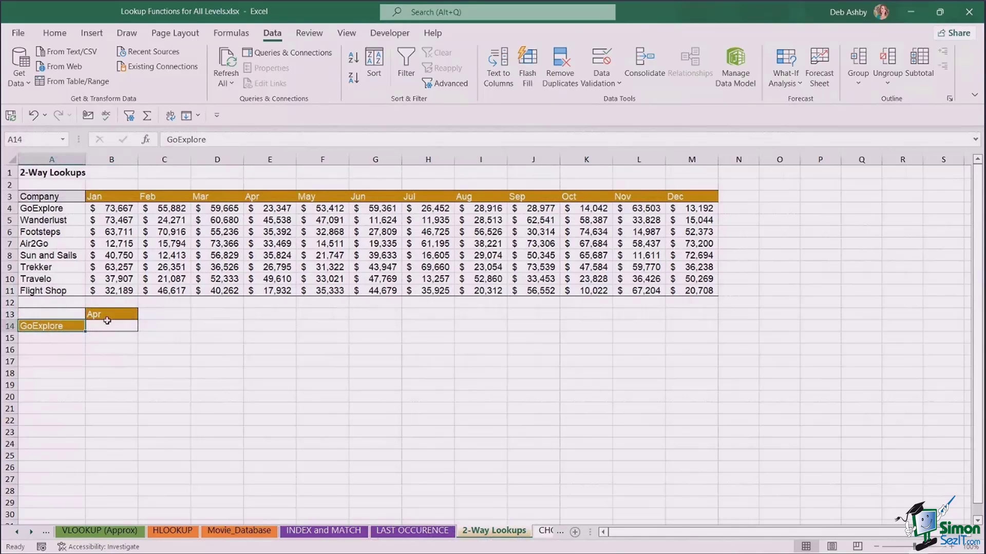
{"action": "left_click", "coordinate": [108, 315]}
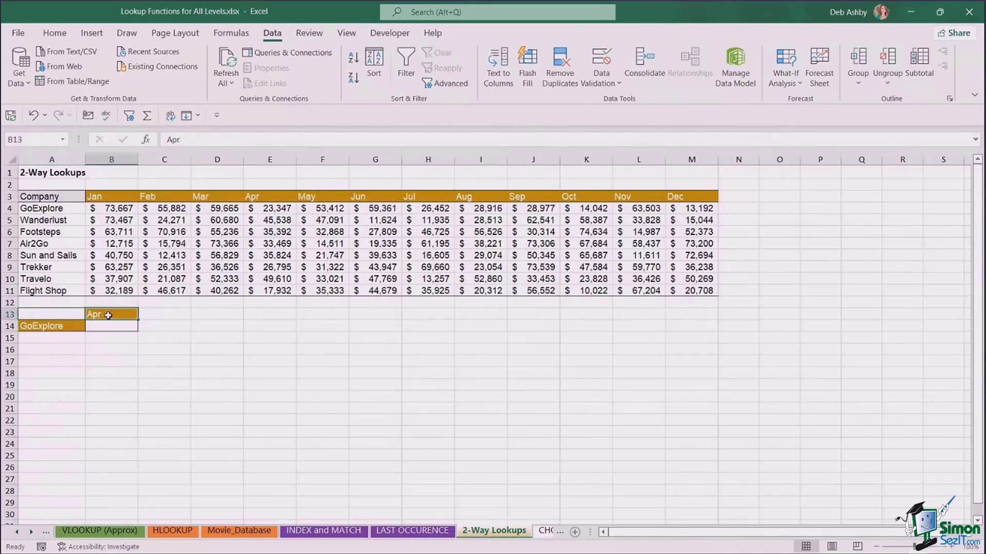
{"action": "left_click", "coordinate": [55, 328]}
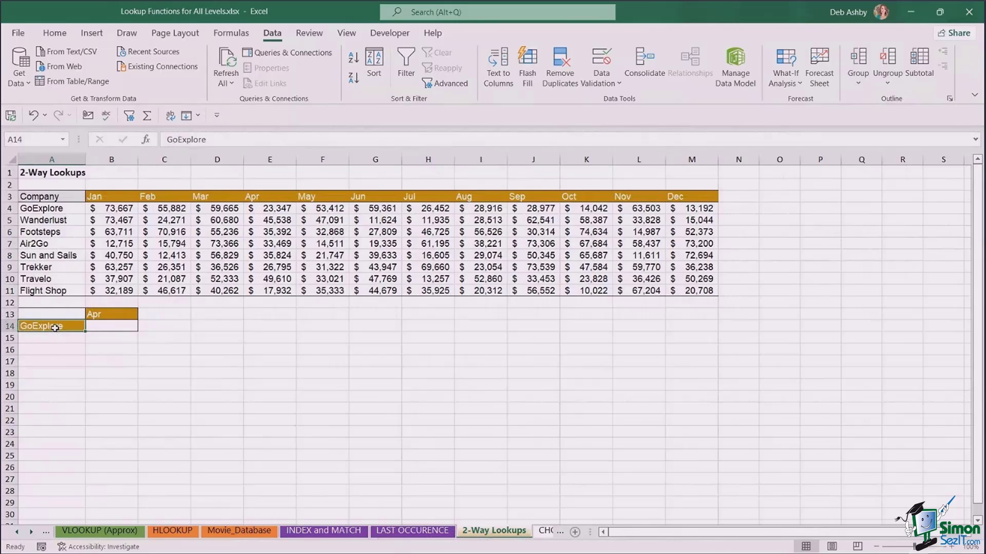
{"action": "left_click", "coordinate": [270, 209]}
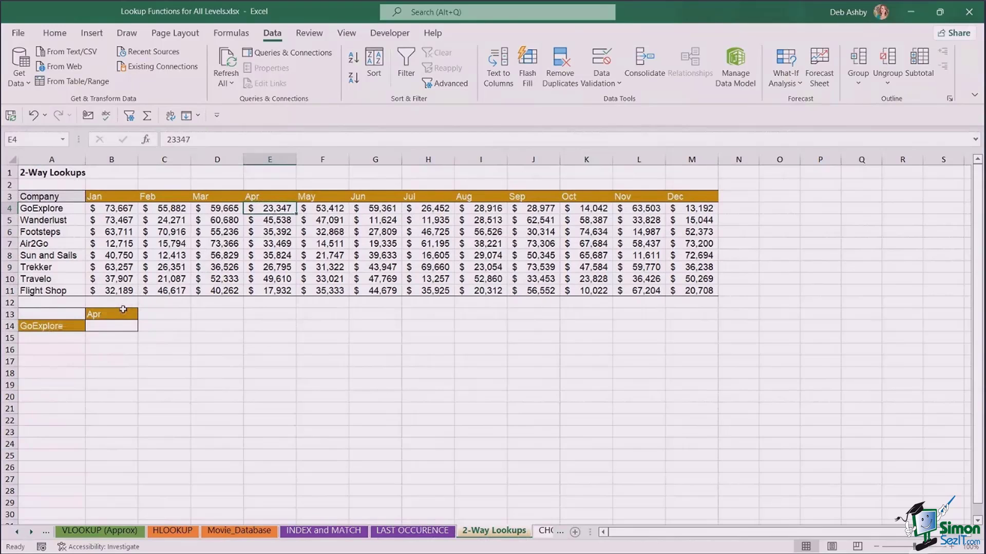
{"action": "left_click", "coordinate": [442, 349]}
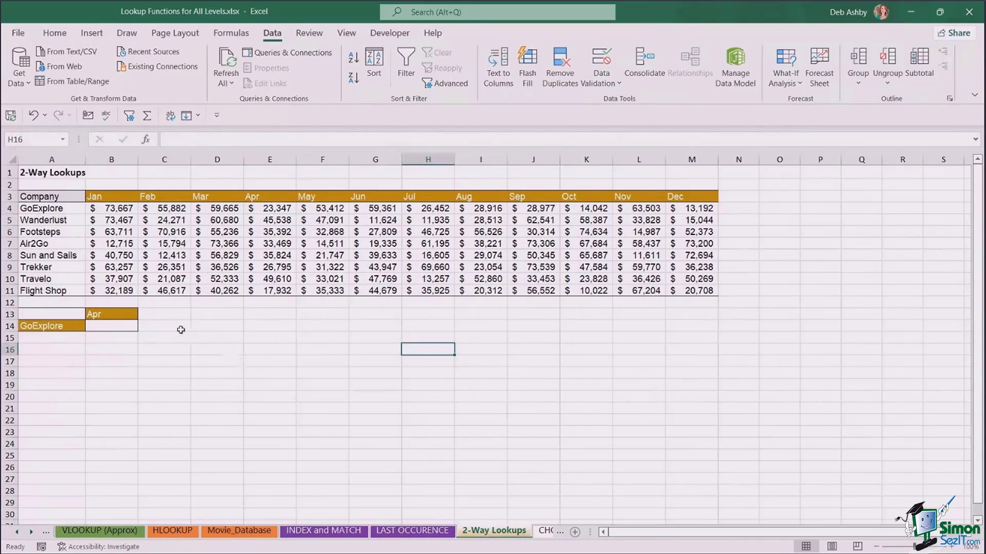
Start an XLOOKUP formula in B14 with the month in B13 as lookup value and the month headings B3:M3 as lookup array.
{"action": "left_click", "coordinate": [120, 328]}
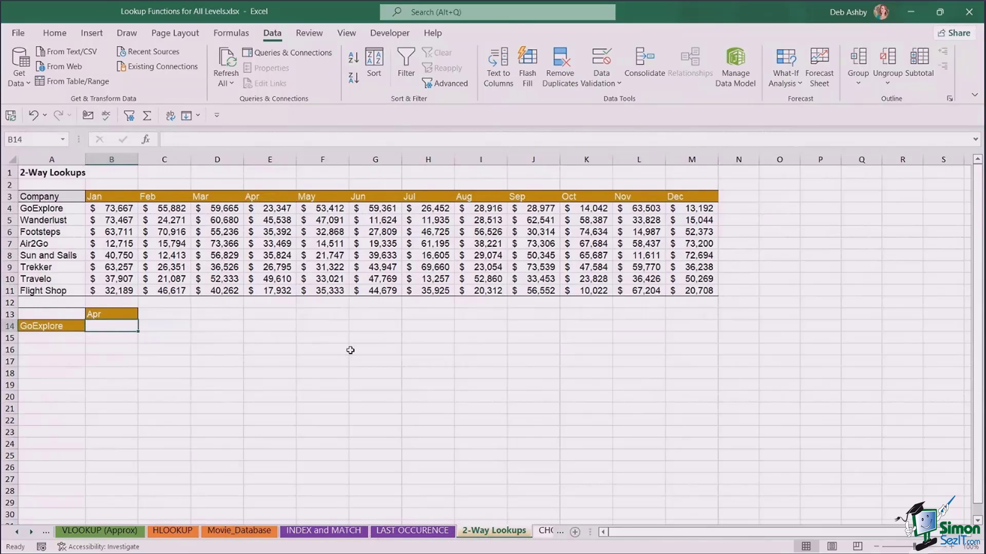
{"action": "type", "text": "="}
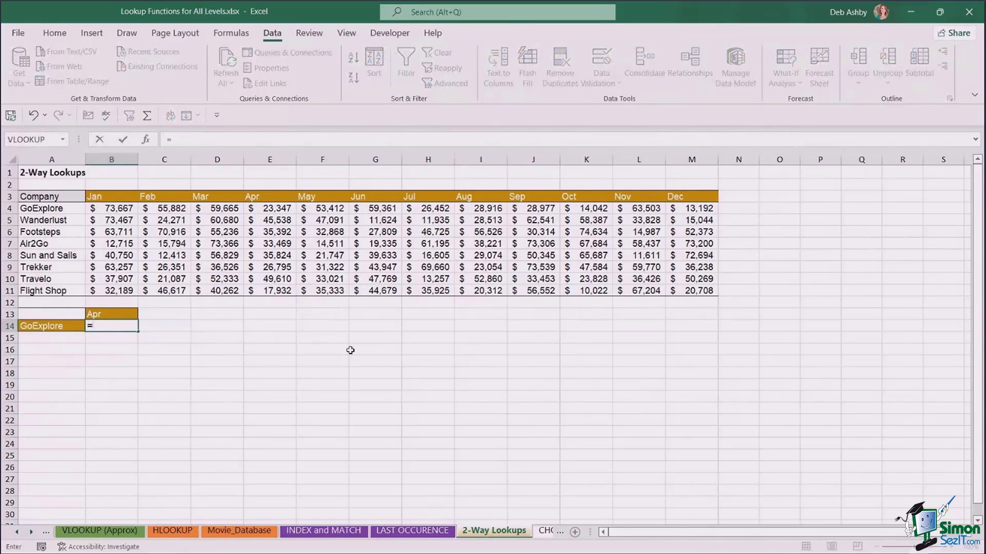
{"action": "type", "text": "XXL"}
{"action": "key", "text": "BackSpace"}
{"action": "key", "text": "BackSpace"}
{"action": "type", "text": "L"}
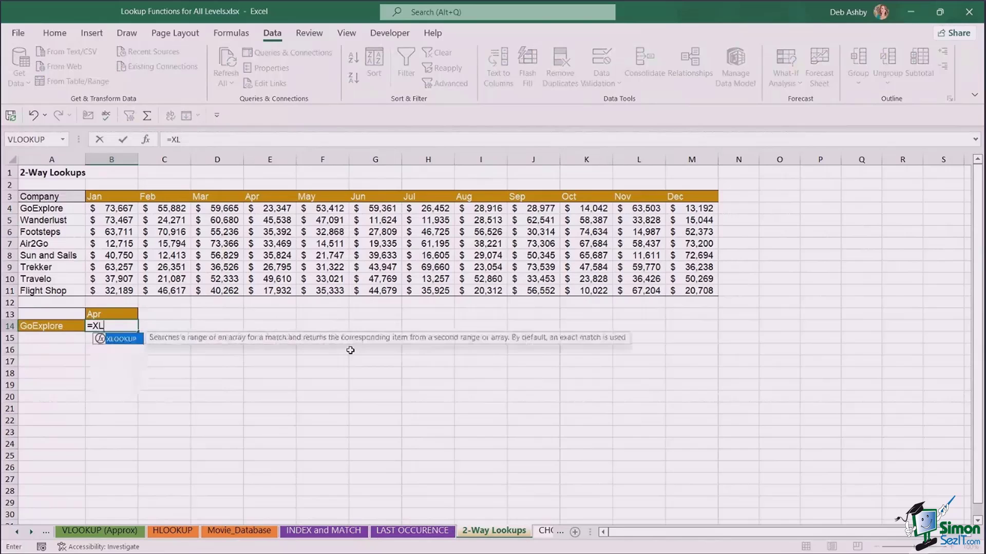
{"action": "type", "text": "OO"}
{"action": "key", "text": "Tab"}
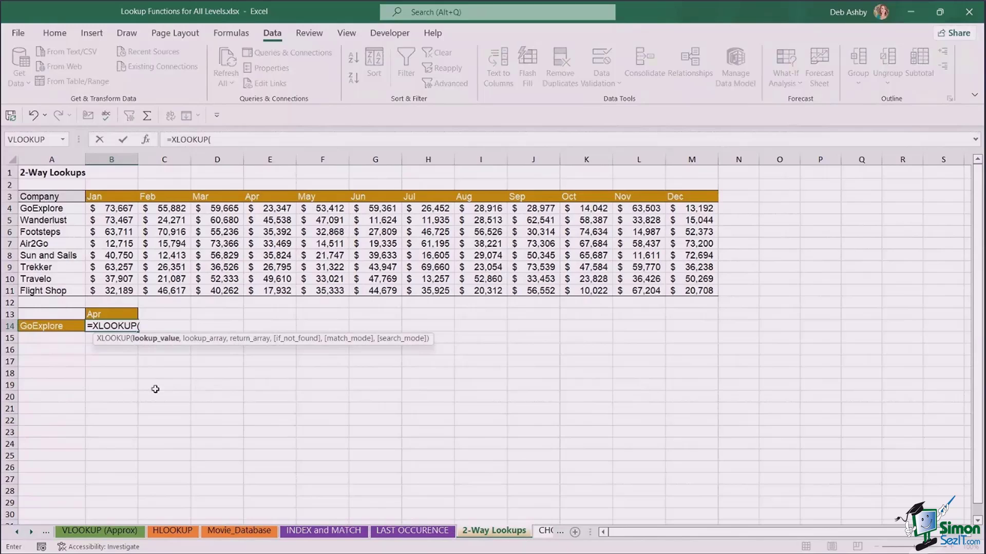
{"action": "left_click", "coordinate": [112, 314]}
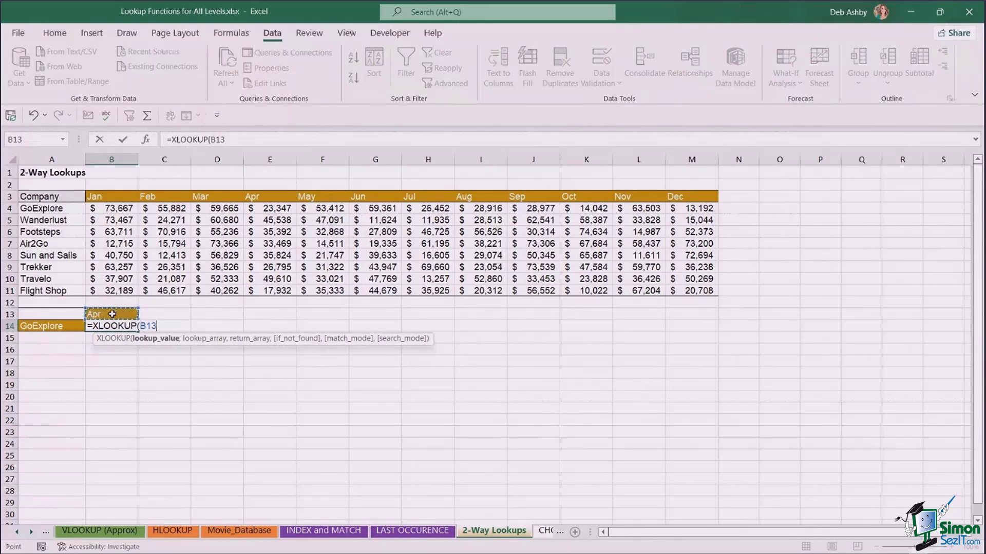
{"action": "type", "text": ","}
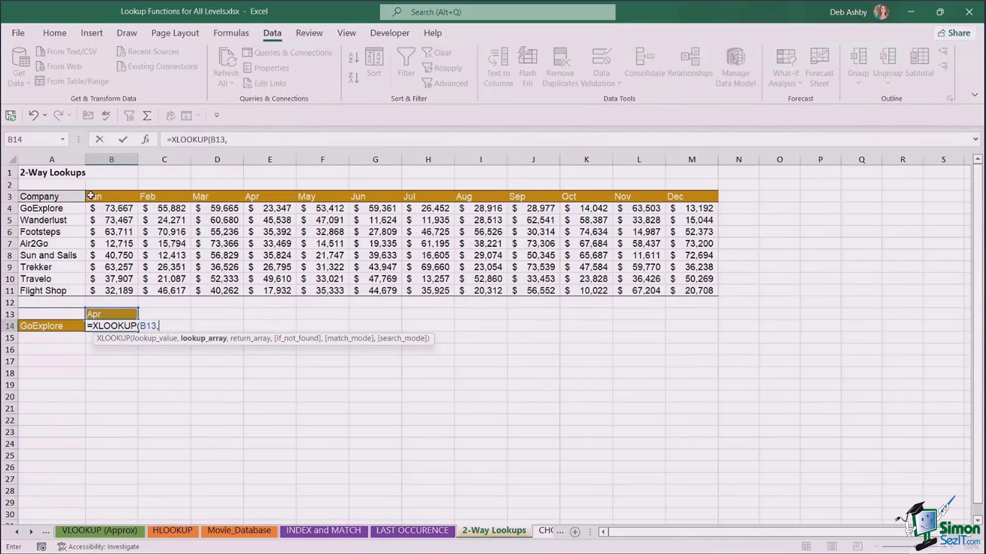
{"action": "left_click_drag", "start_coordinate": [91, 196], "coordinate": [704, 201]}
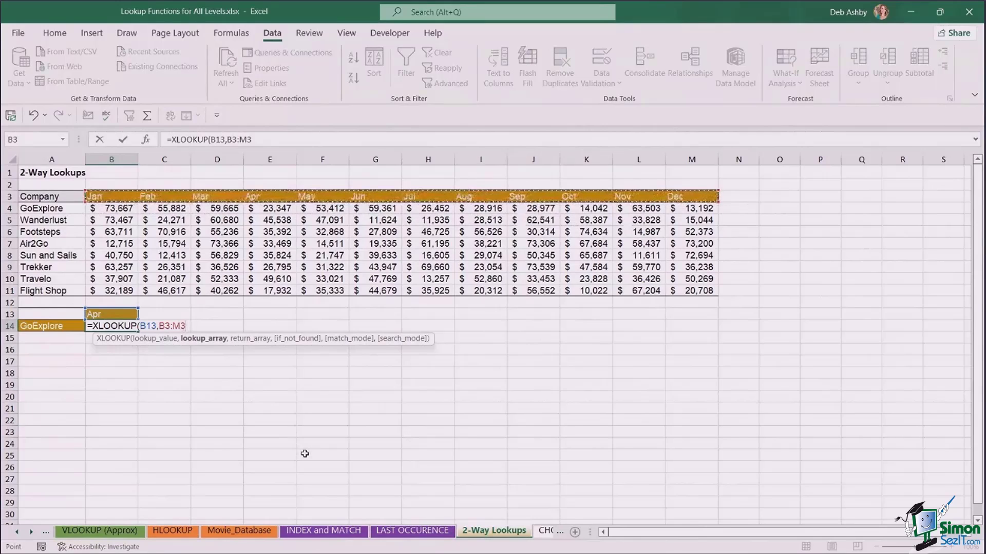
{"action": "type", "text": ","}
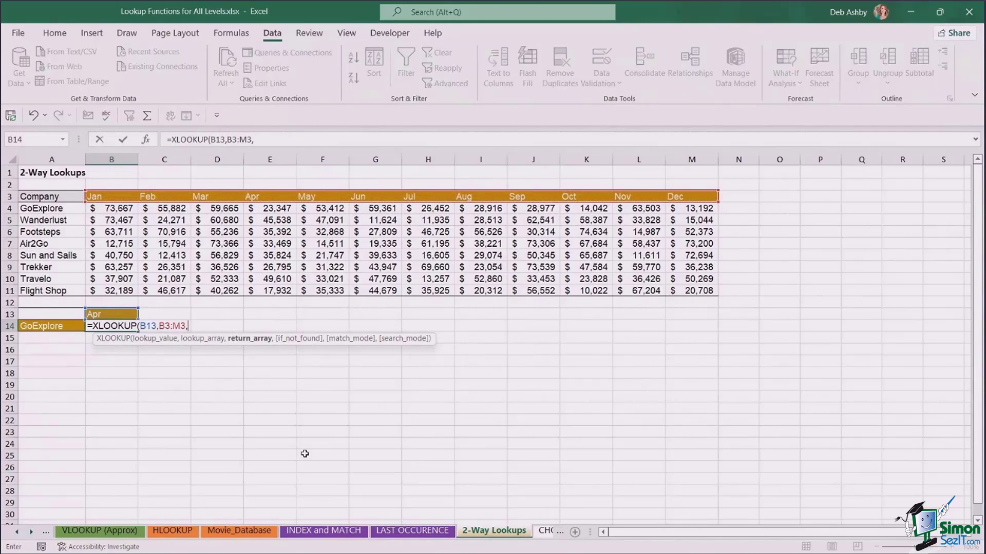
Nest XLOOKUP(A14,A4:A11,B4:M11) as the return array of the formula in B14, and complete the two-way lookup.
{"action": "type", "text": "xlookup"}
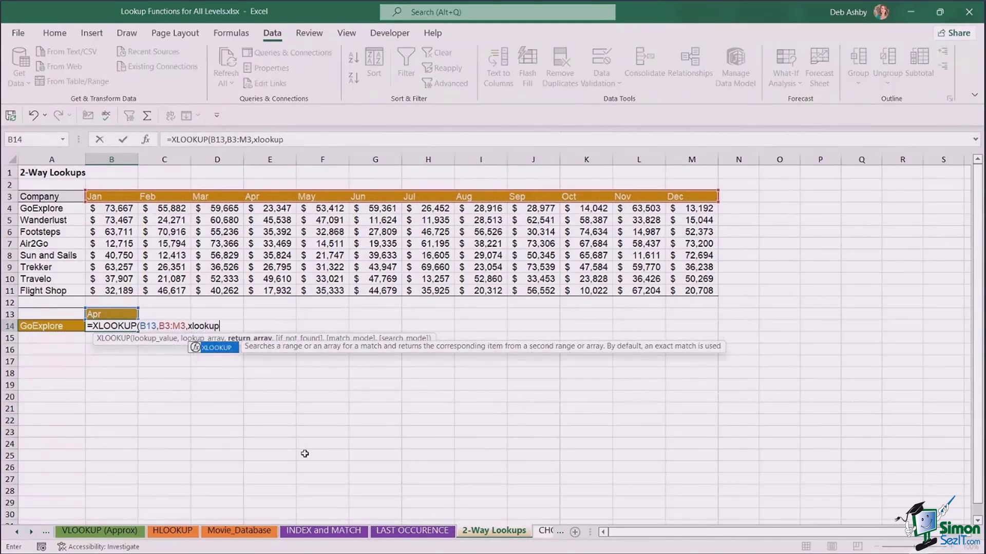
{"action": "key", "text": "Tab"}
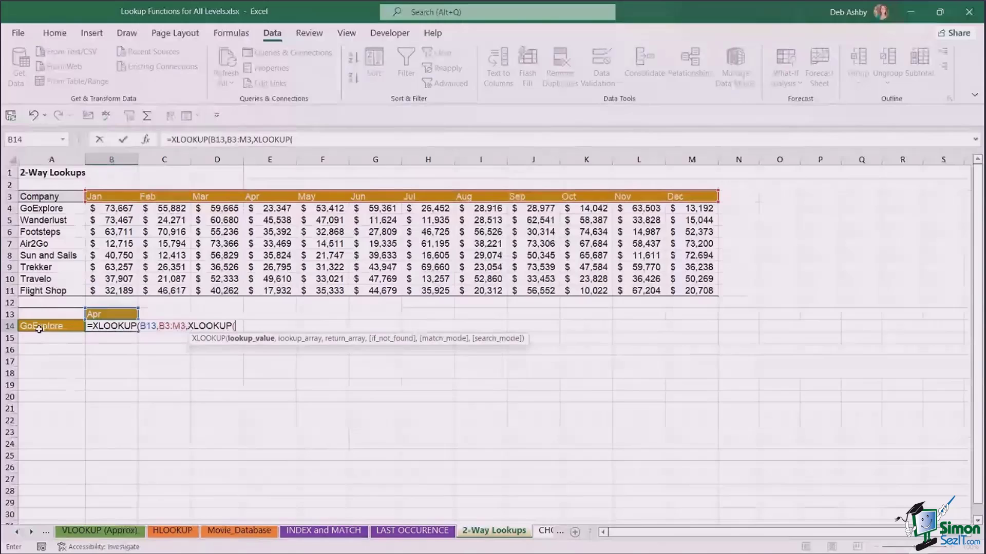
{"action": "left_click", "coordinate": [38, 329]}
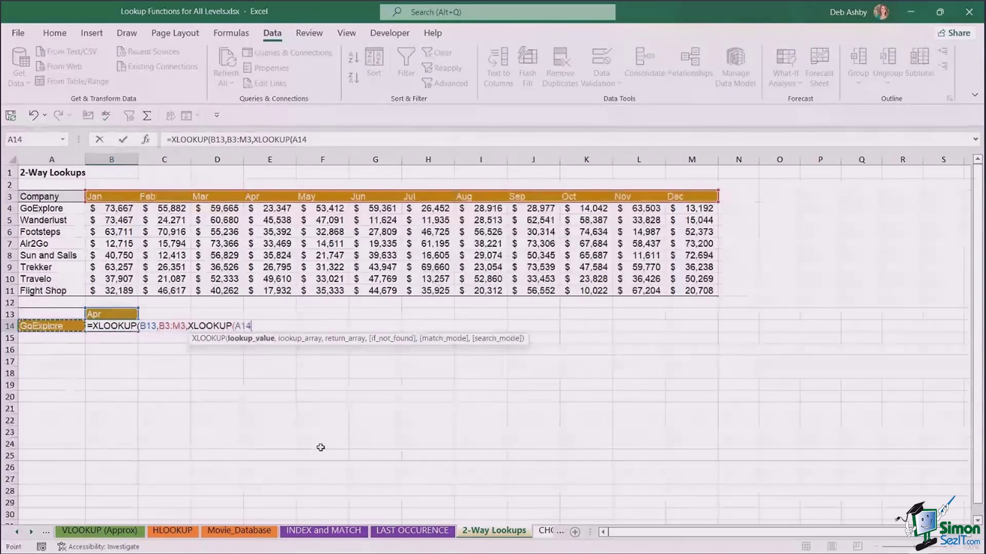
{"action": "type", "text": ","}
{"action": "left_click_drag", "start_coordinate": [49, 208], "coordinate": [49, 289]}
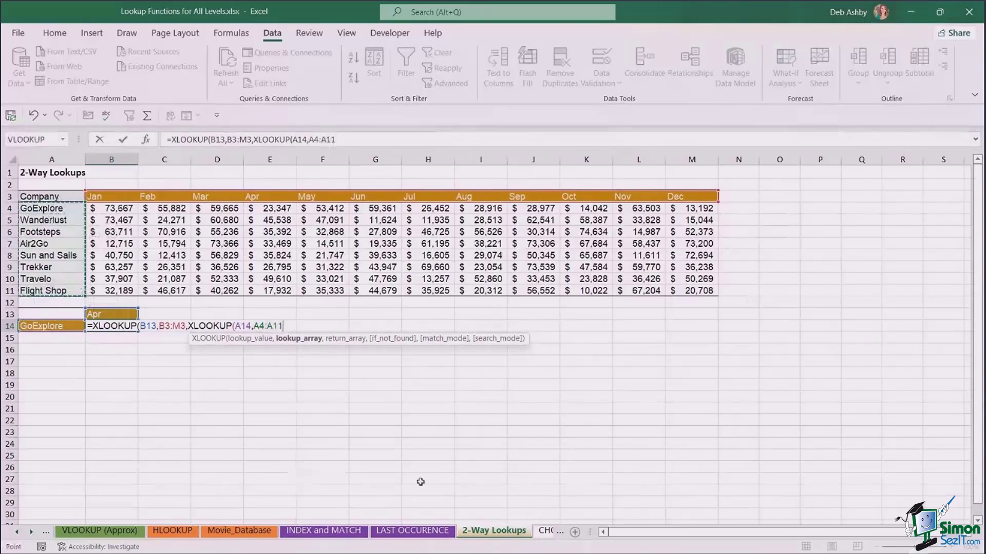
{"action": "type", "text": ","}
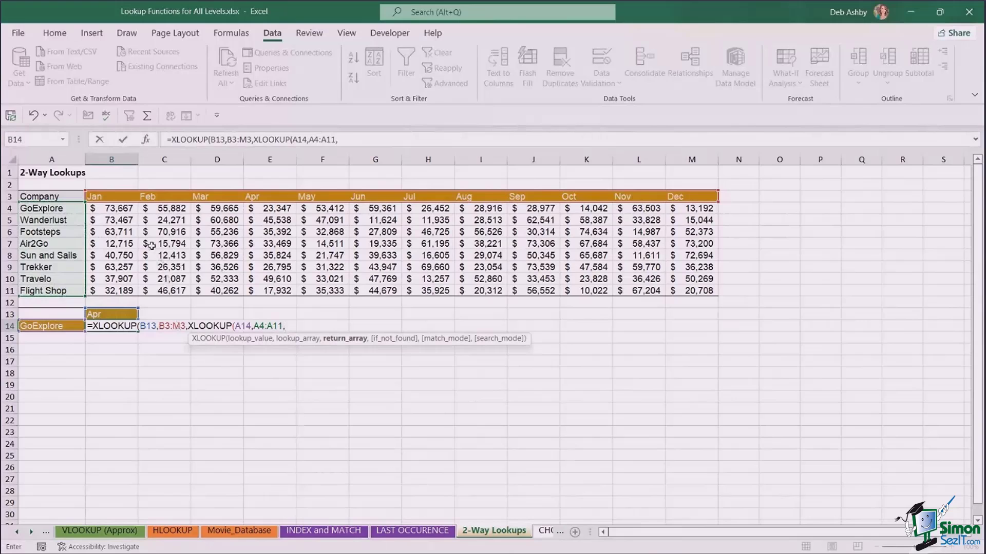
{"action": "left_click_drag", "start_coordinate": [113, 210], "coordinate": [691, 291]}
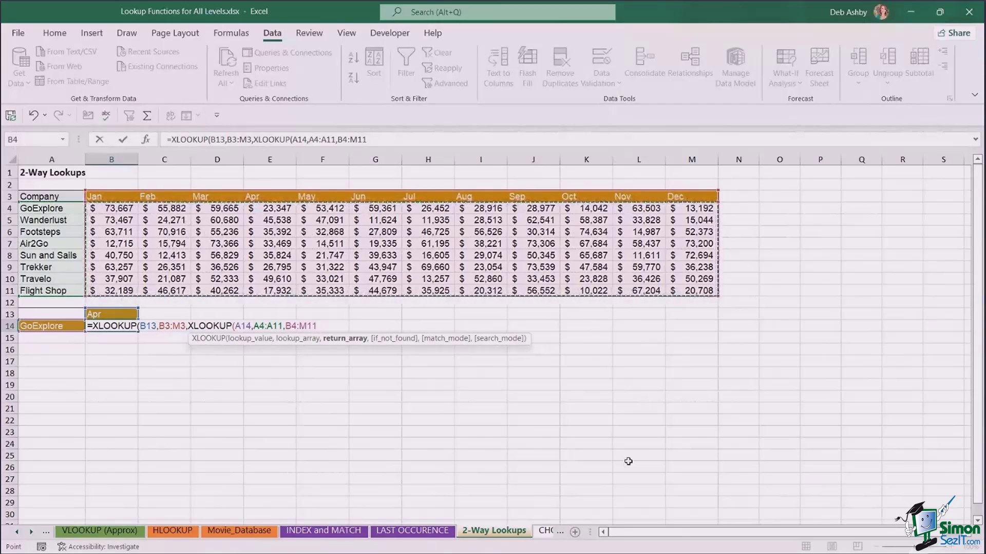
{"action": "type", "text": "))"}
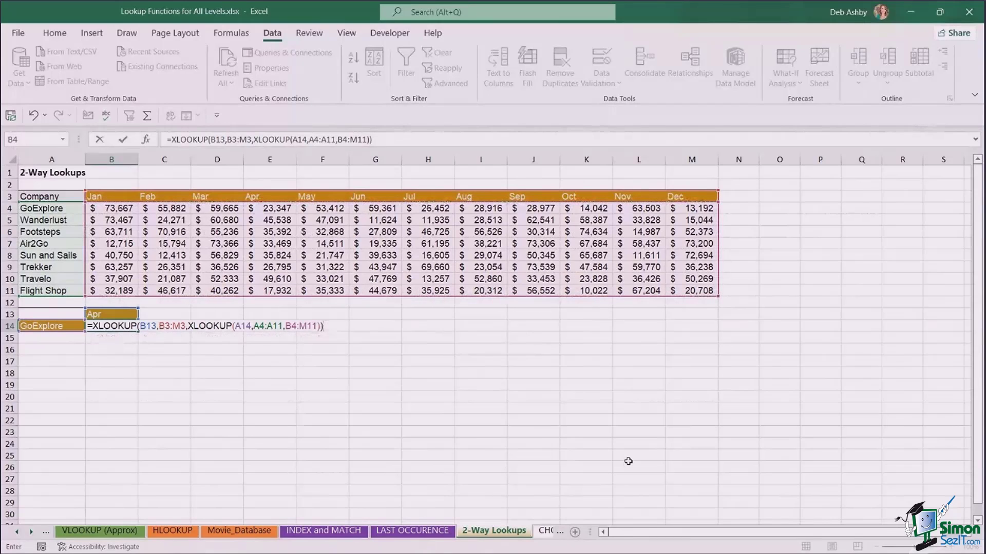
{"action": "key", "text": "Return"}
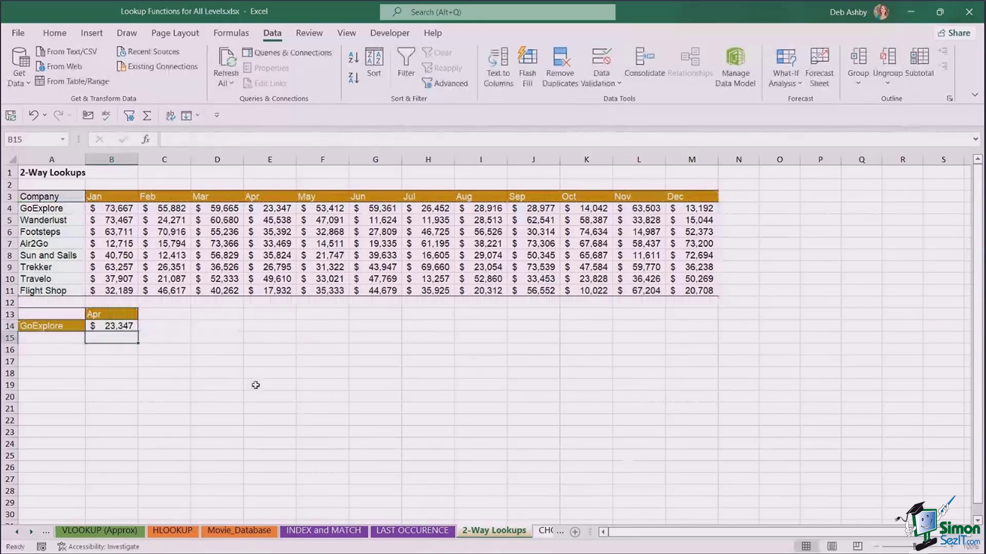
{"action": "left_click", "coordinate": [97, 328]}
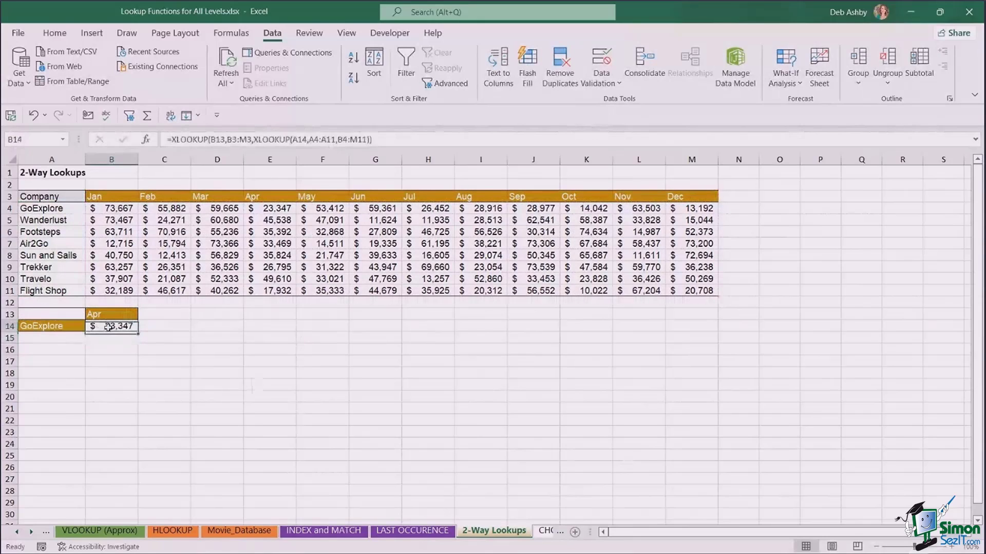
Set the lookup month in B13 to Feb and check B14 against the GoExplore row of the table.
{"action": "left_click", "coordinate": [284, 208]}
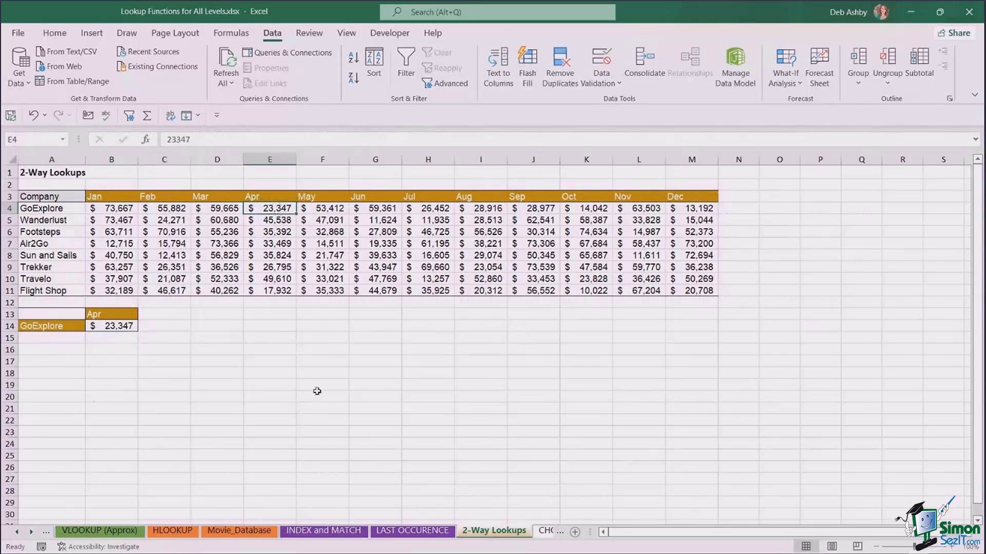
{"action": "left_click", "coordinate": [110, 314]}
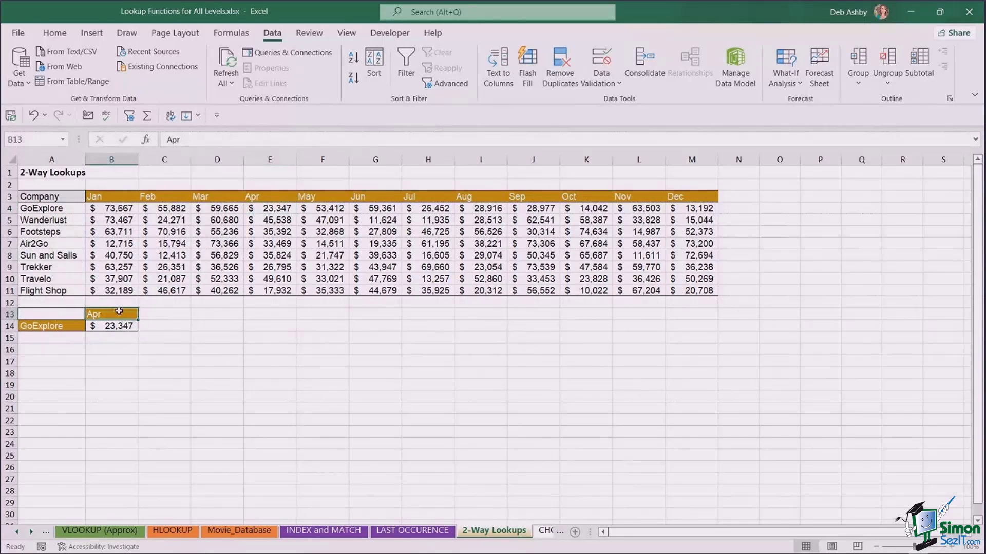
{"action": "left_click", "coordinate": [62, 329]}
{"action": "left_click", "coordinate": [112, 316]}
{"action": "type", "text": "F"}
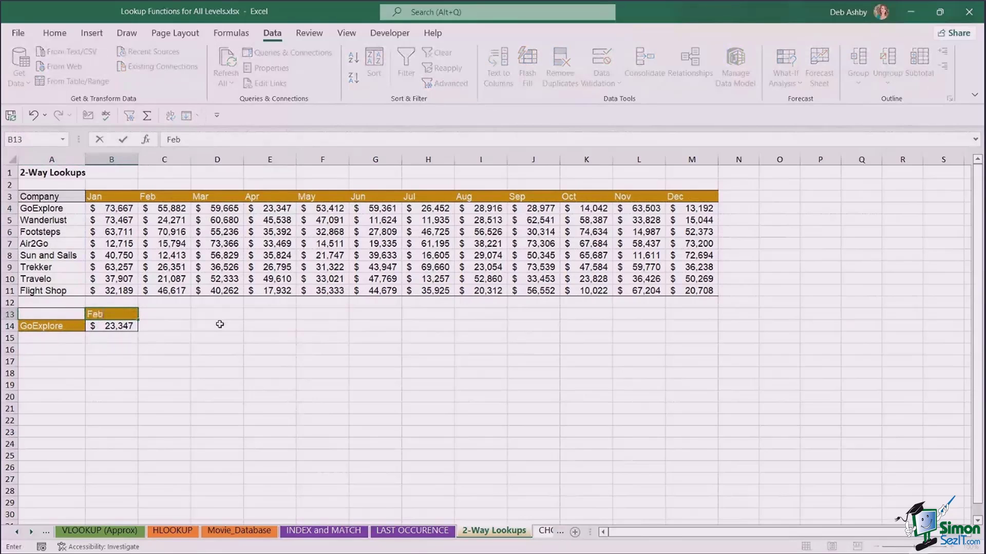
{"action": "type", "text": "eb"}
{"action": "key", "text": "Return"}
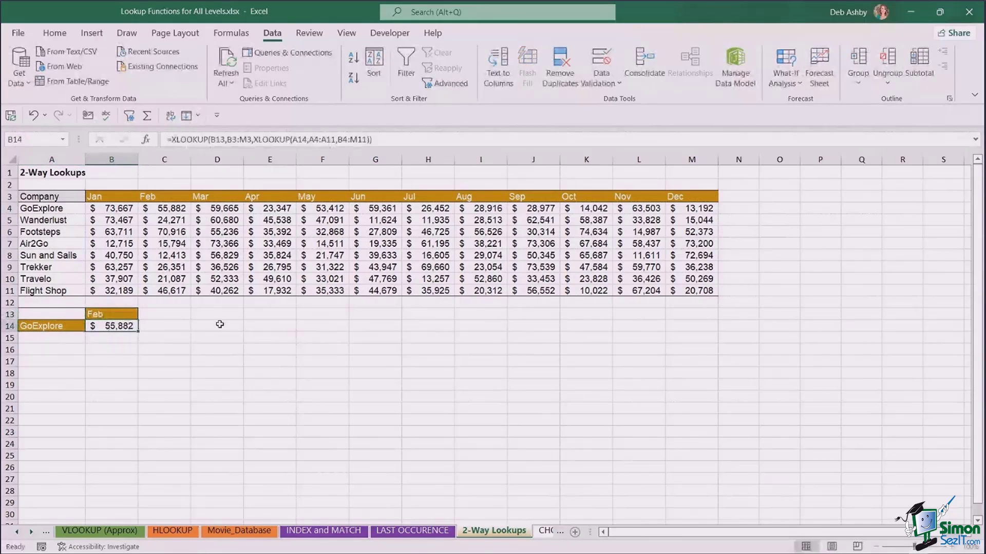
{"action": "left_click", "coordinate": [163, 209]}
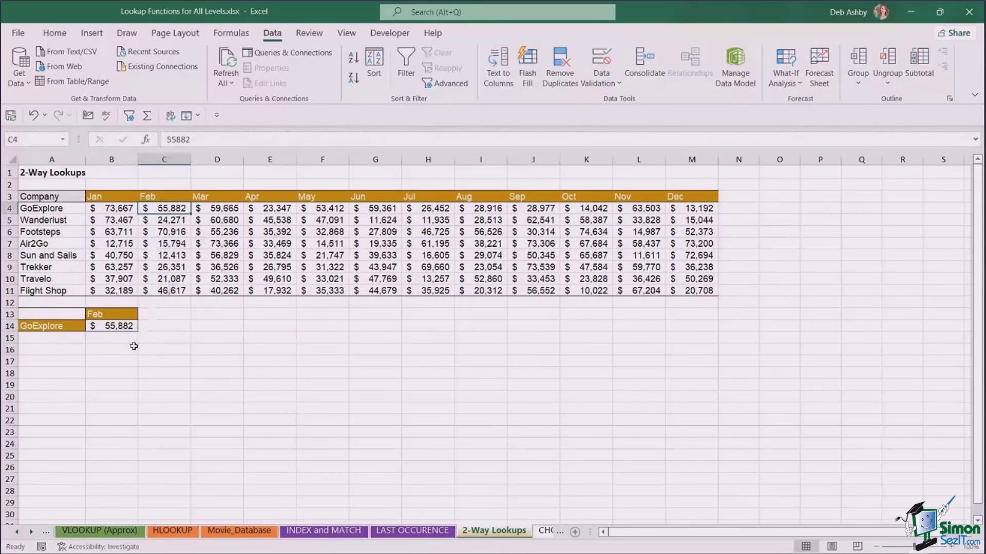
{"action": "left_click", "coordinate": [113, 326]}
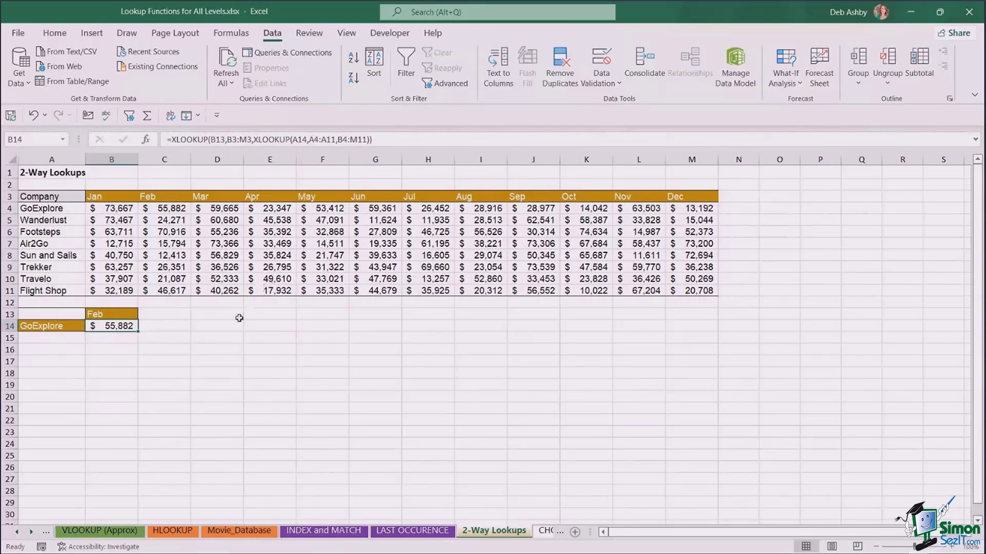
{"action": "left_click", "coordinate": [236, 337]}
{"action": "left_click", "coordinate": [396, 337]}
{"action": "left_click", "coordinate": [391, 313]}
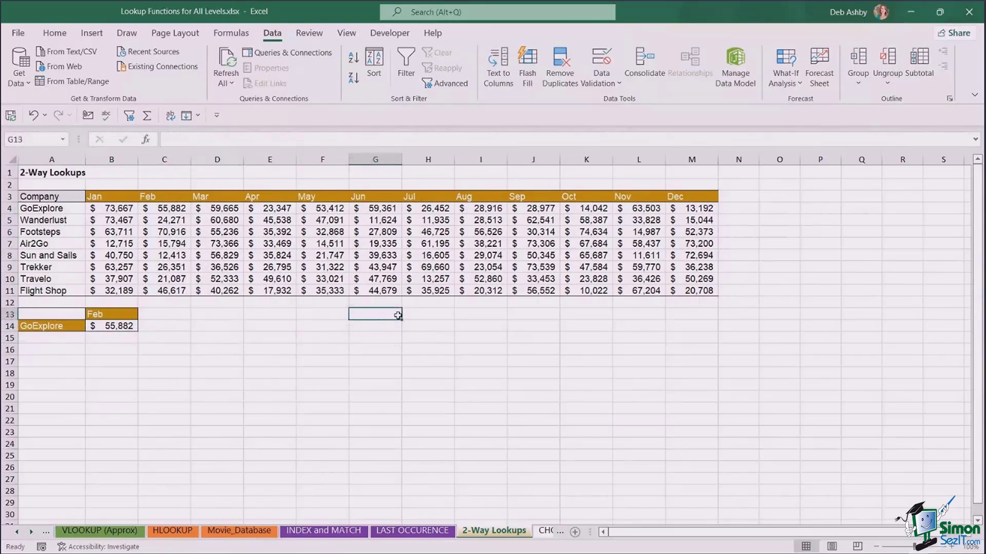
{"action": "left_click", "coordinate": [476, 314]}
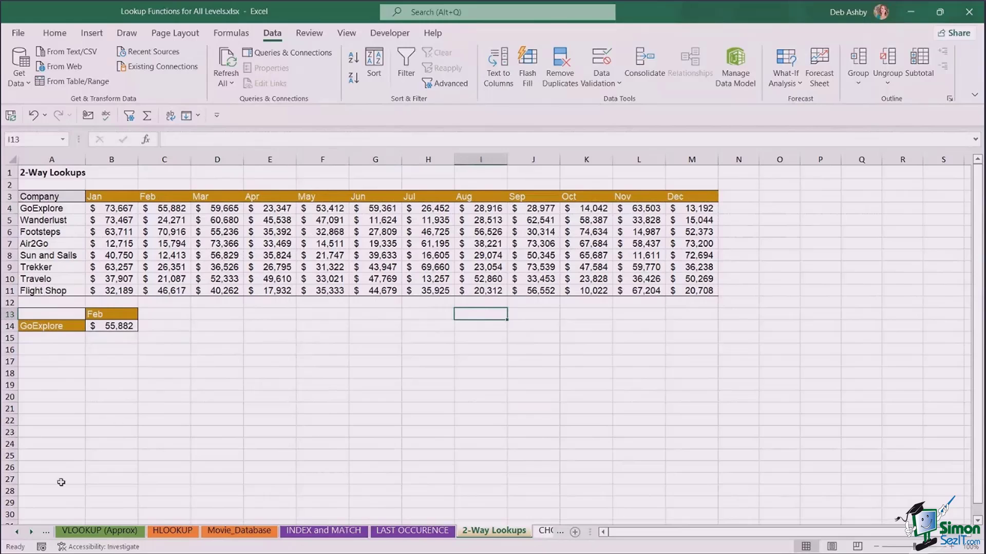
{"action": "left_click", "coordinate": [32, 533]}
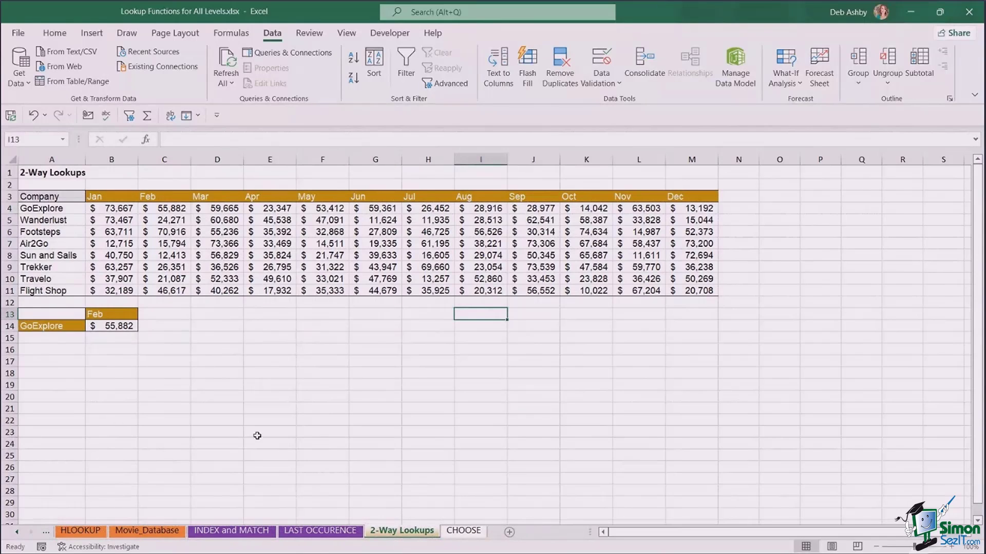
{"action": "key", "text": "Down"}
{"action": "key", "text": "Down"}
{"action": "key", "text": "Down"}
{"action": "left_click", "coordinate": [580, 352]}
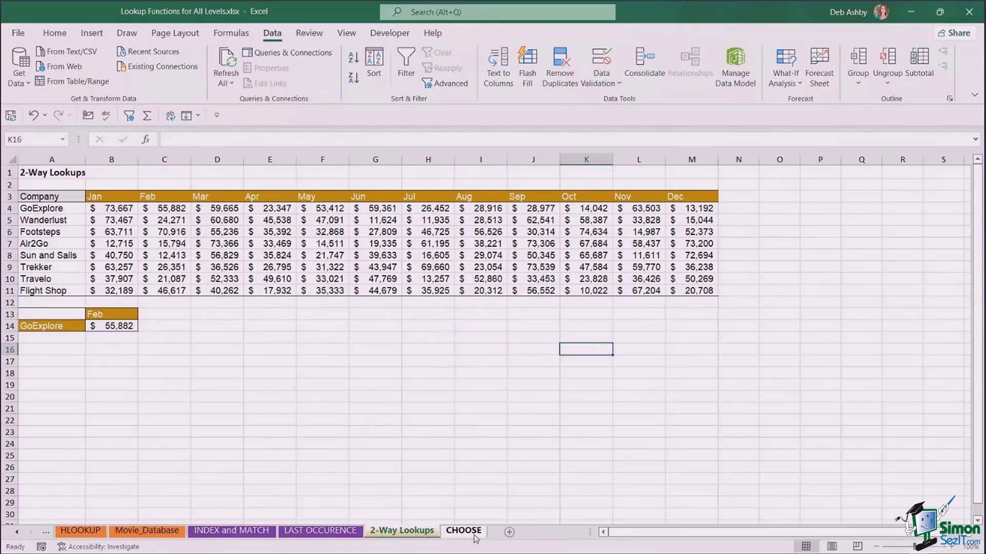
{"action": "left_click", "coordinate": [442, 409]}
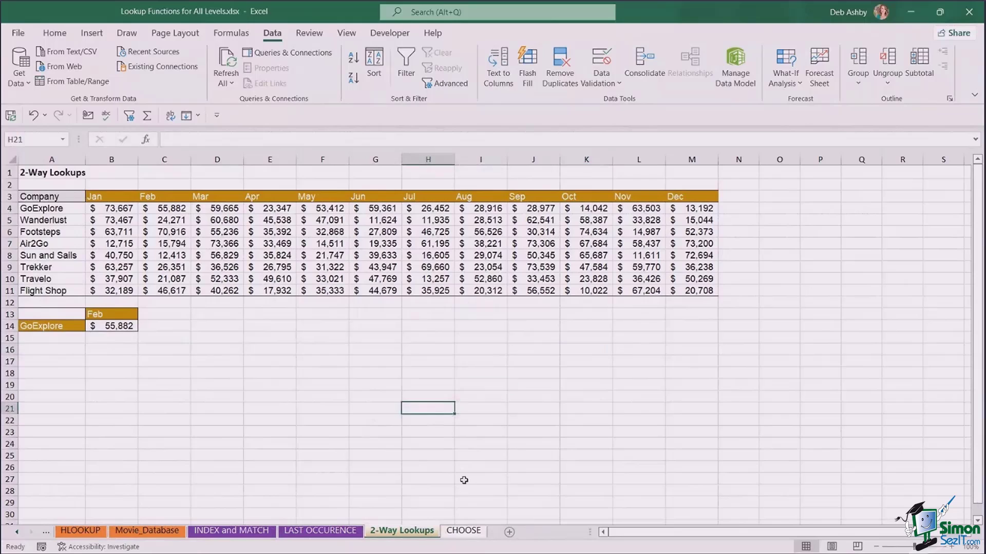
{"action": "left_click", "coordinate": [435, 374]}
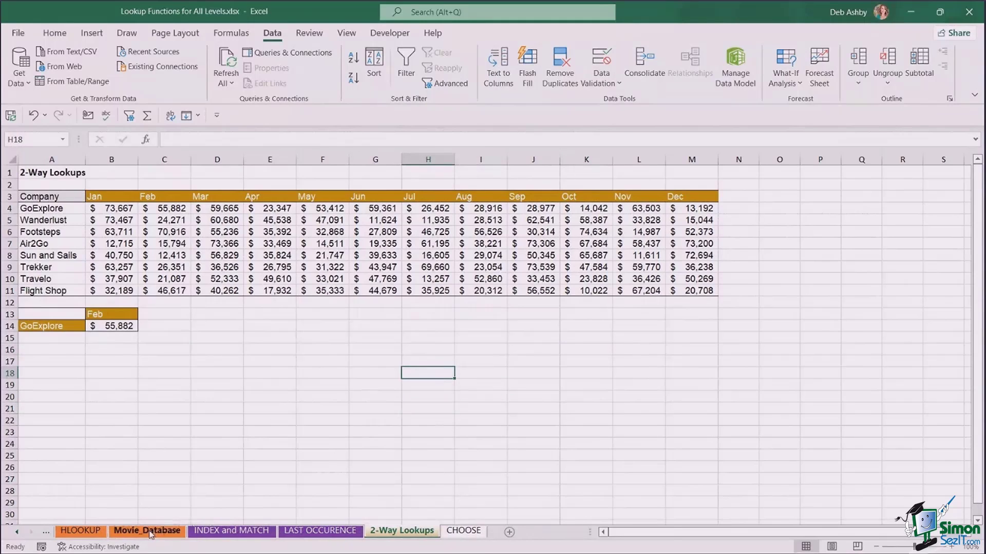
Switch to the LAST OCCURENCE worksheet.
{"action": "left_click", "coordinate": [328, 532]}
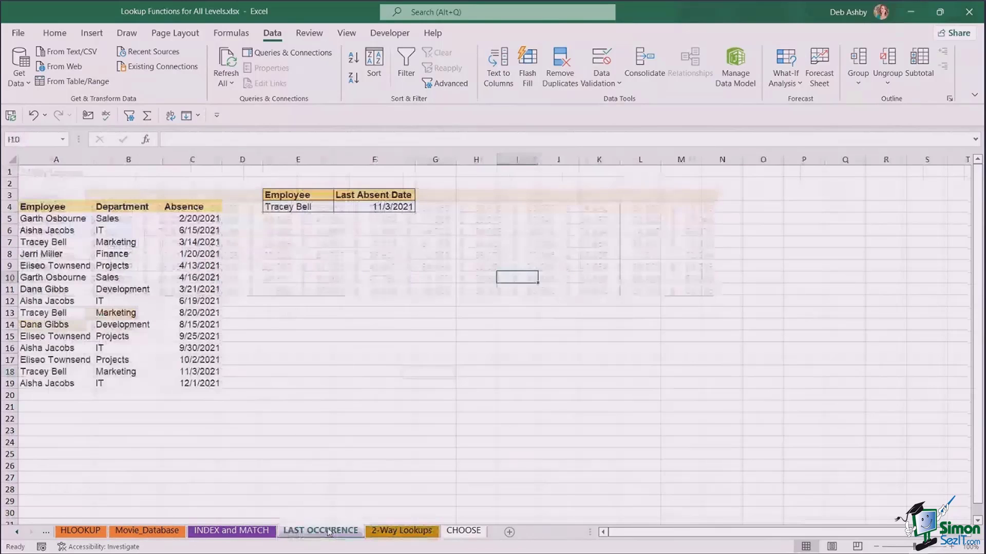
{"action": "left_click", "coordinate": [295, 350]}
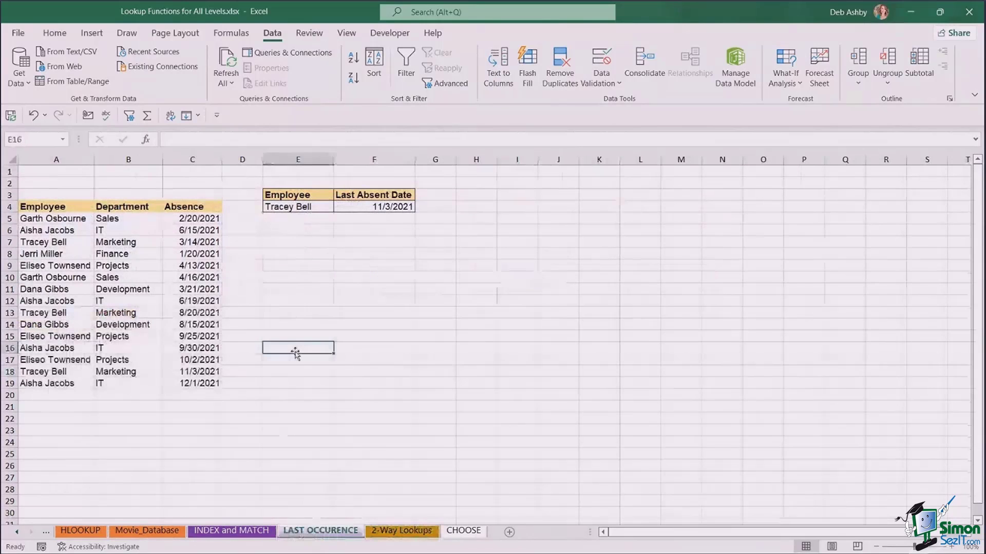
{"action": "left_click", "coordinate": [568, 265]}
{"action": "left_click", "coordinate": [575, 221]}
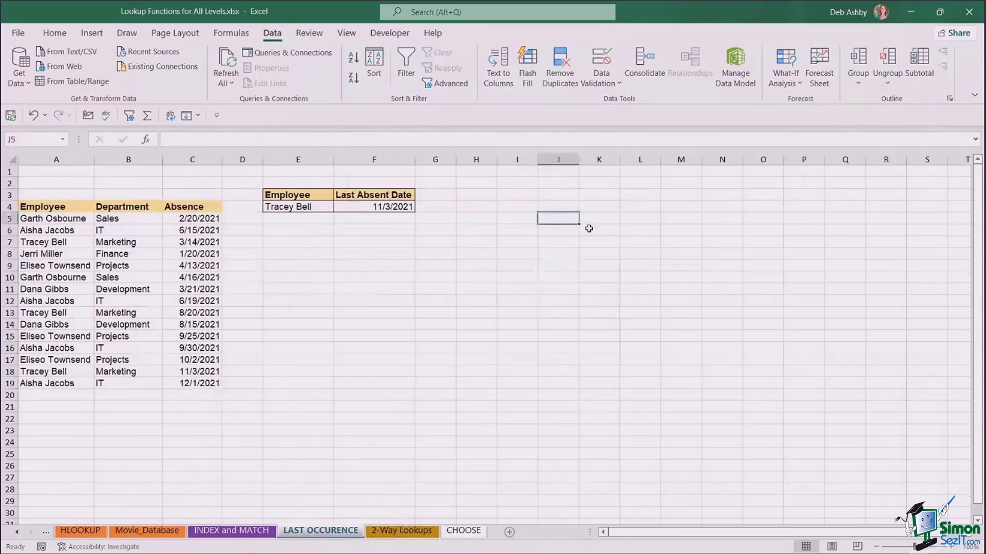
{"action": "left_click", "coordinate": [596, 220]}
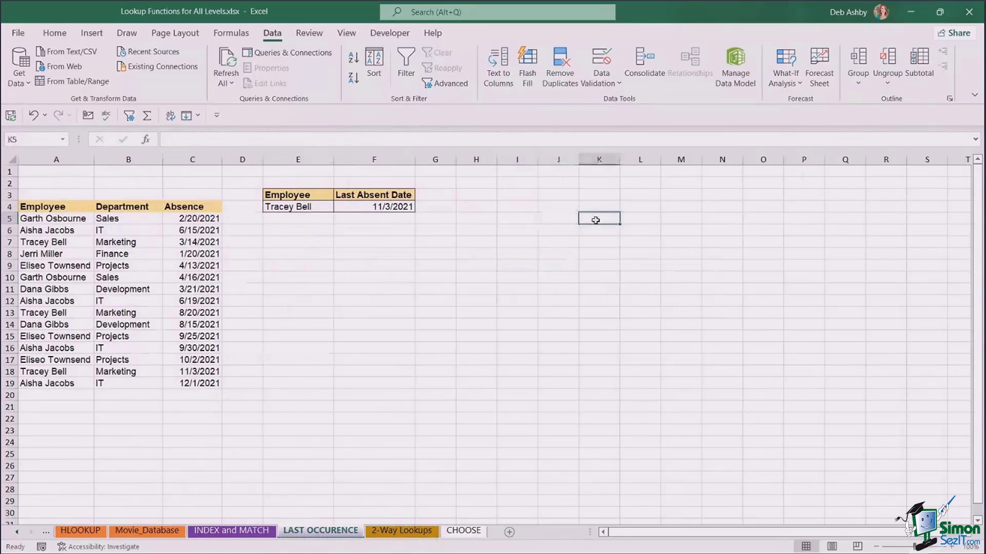
{"action": "left_click", "coordinate": [567, 219]}
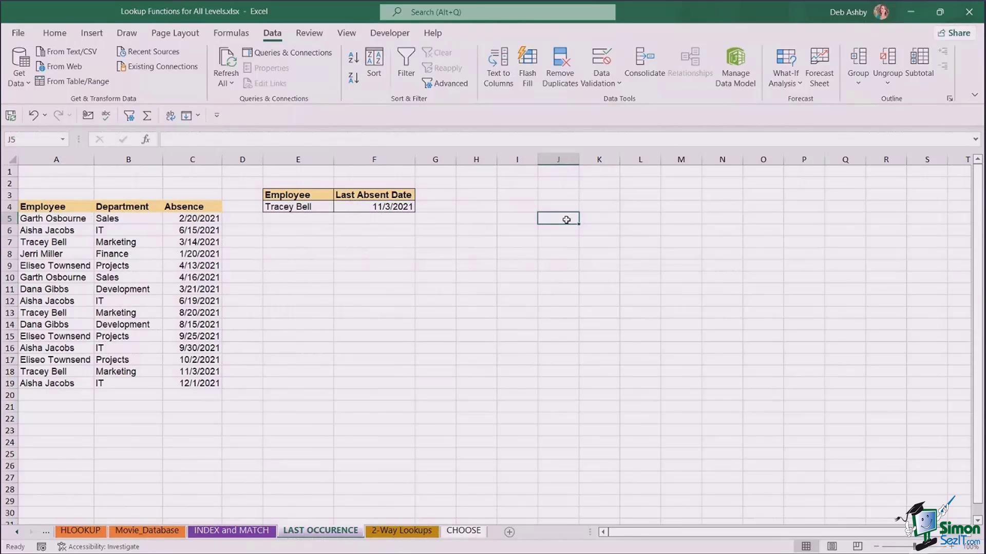
Extract the distinct employee names from A5:A19 with a UNIQUE formula in F8.
{"action": "left_click", "coordinate": [59, 220]}
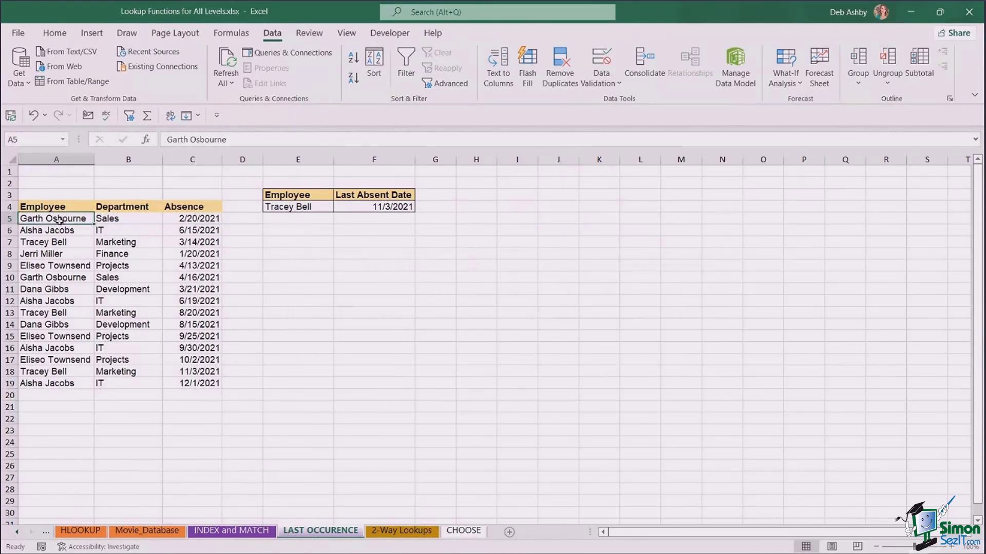
{"action": "left_click_drag", "start_coordinate": [59, 221], "coordinate": [54, 385]}
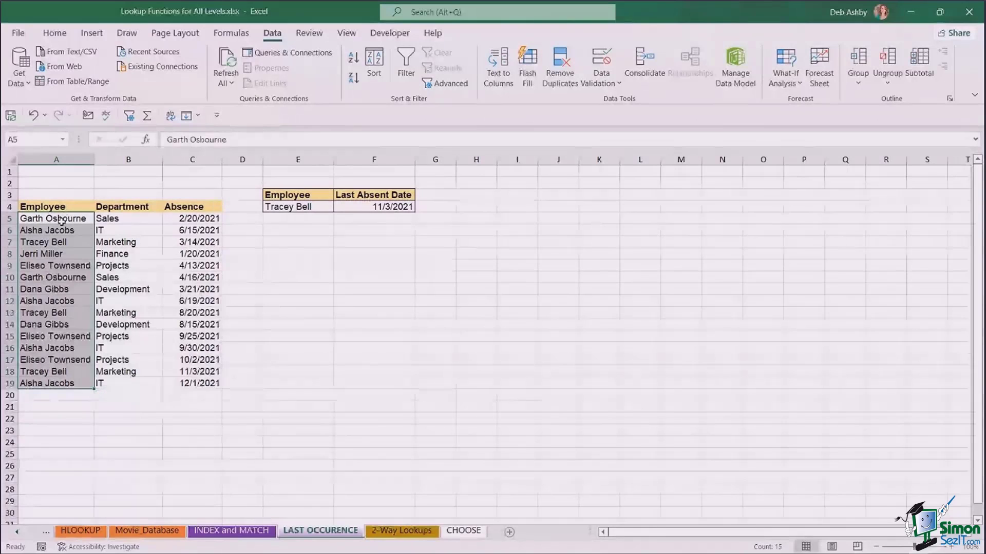
{"action": "left_click", "coordinate": [351, 255]}
{"action": "type", "text": "=U"}
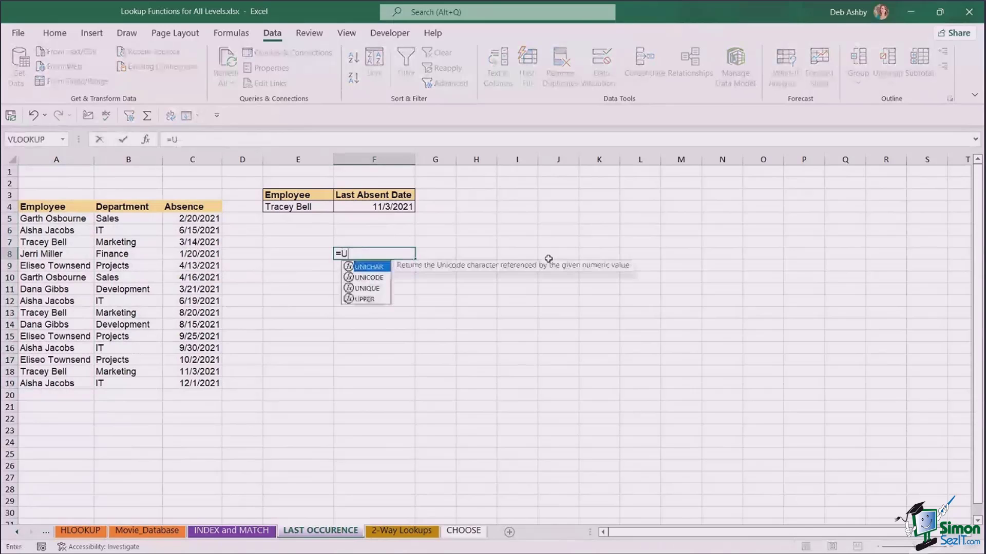
{"action": "type", "text": "NIQU"}
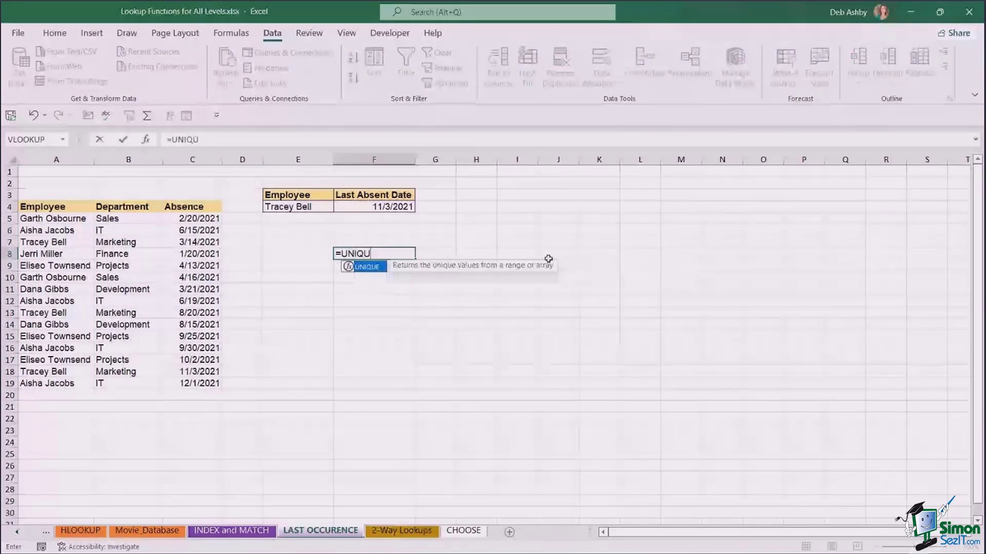
{"action": "key", "text": "Tab"}
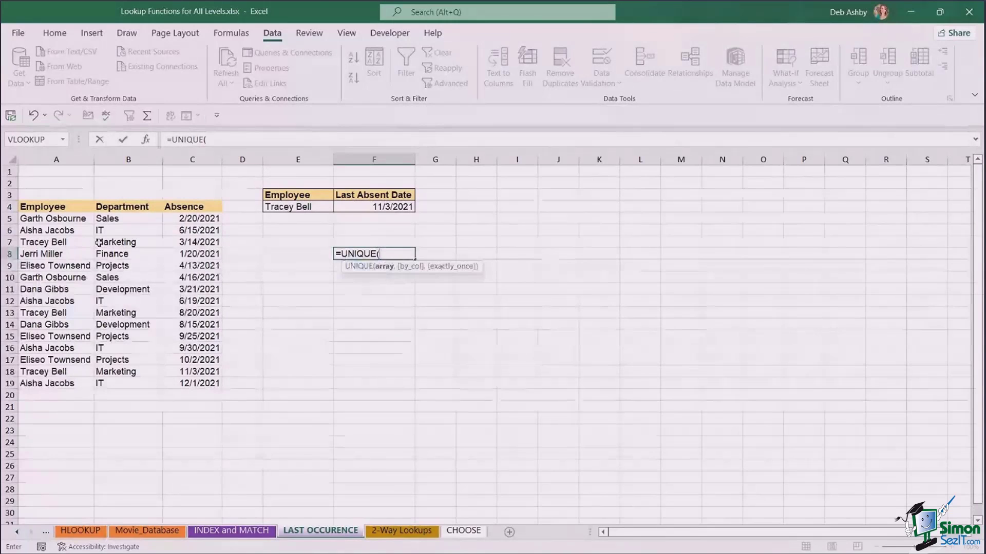
{"action": "left_click_drag", "start_coordinate": [67, 220], "coordinate": [55, 382]}
{"action": "type", "text": ")"}
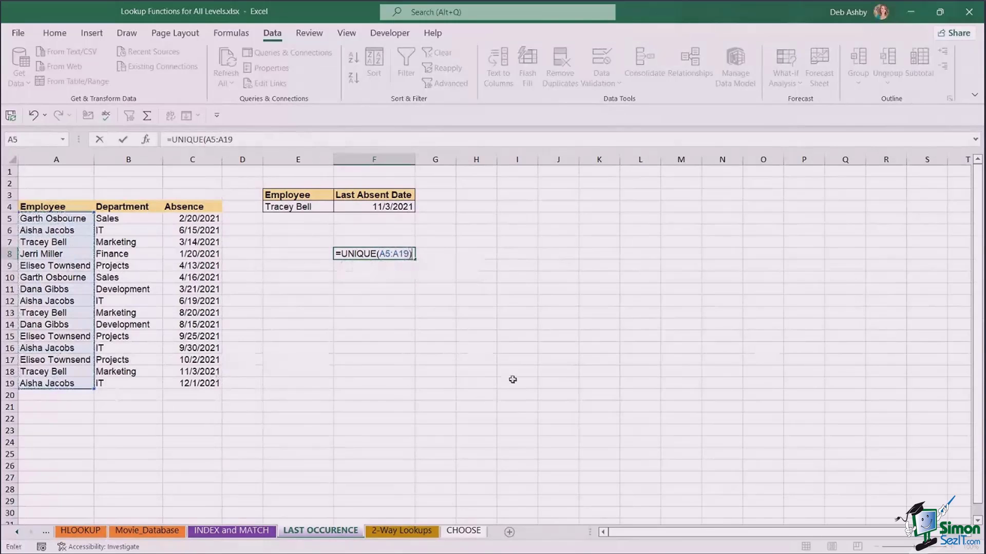
{"action": "key", "text": "Return"}
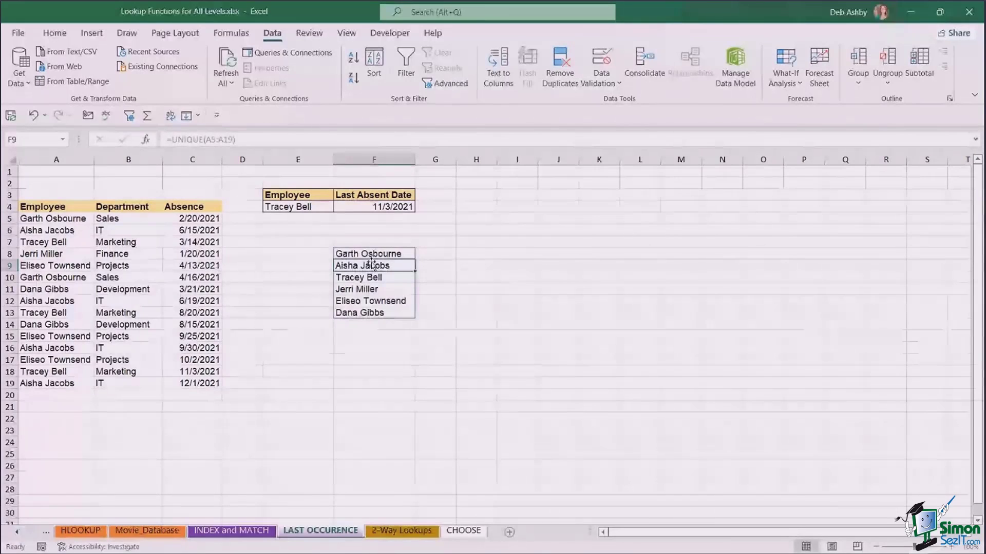
Compare the full employee column A5:A19 with the distinct list F8:F13 as a possible source for the Employee cell E4.
{"action": "left_click", "coordinate": [301, 205]}
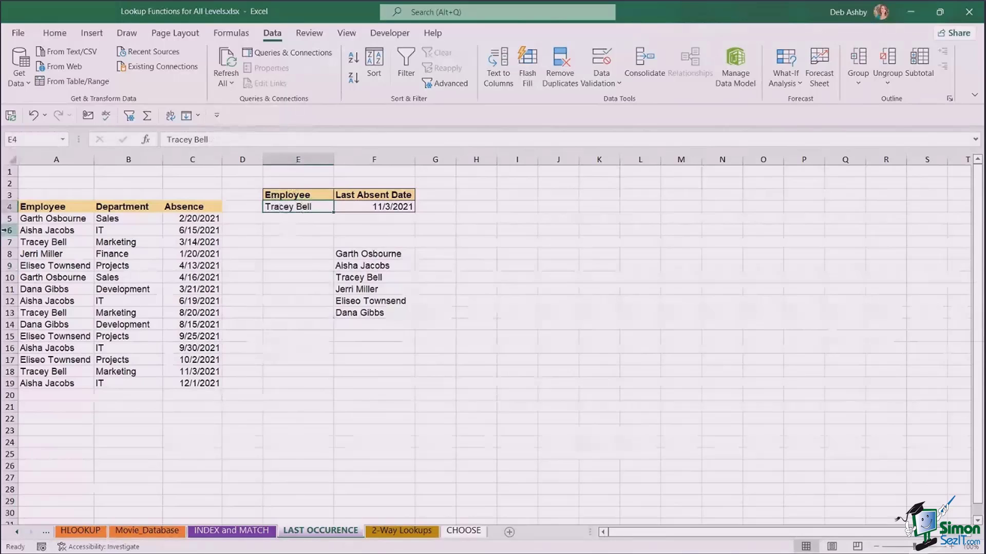
{"action": "left_click_drag", "start_coordinate": [67, 219], "coordinate": [55, 384]}
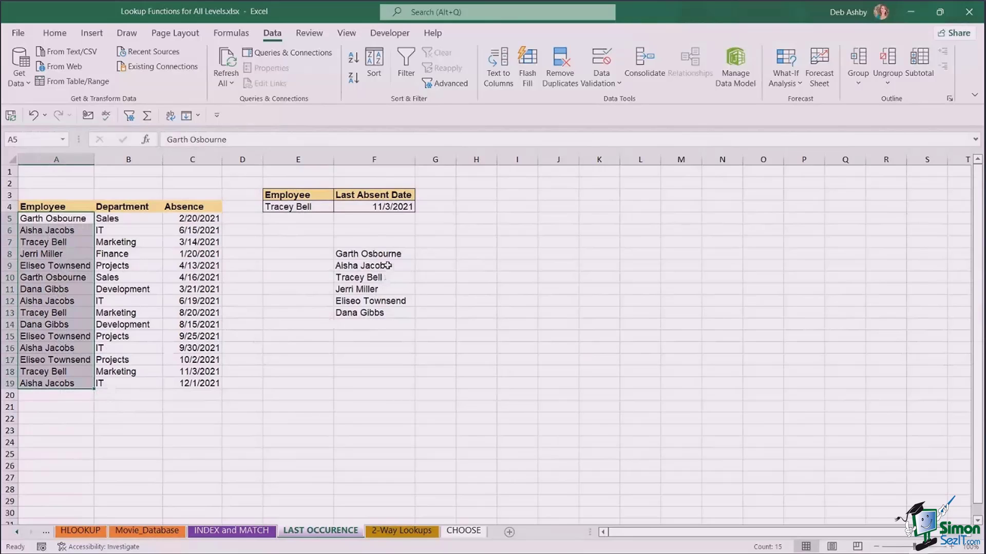
{"action": "left_click", "coordinate": [376, 255]}
{"action": "left_click_drag", "start_coordinate": [376, 255], "coordinate": [377, 314]}
{"action": "left_click", "coordinate": [300, 207]}
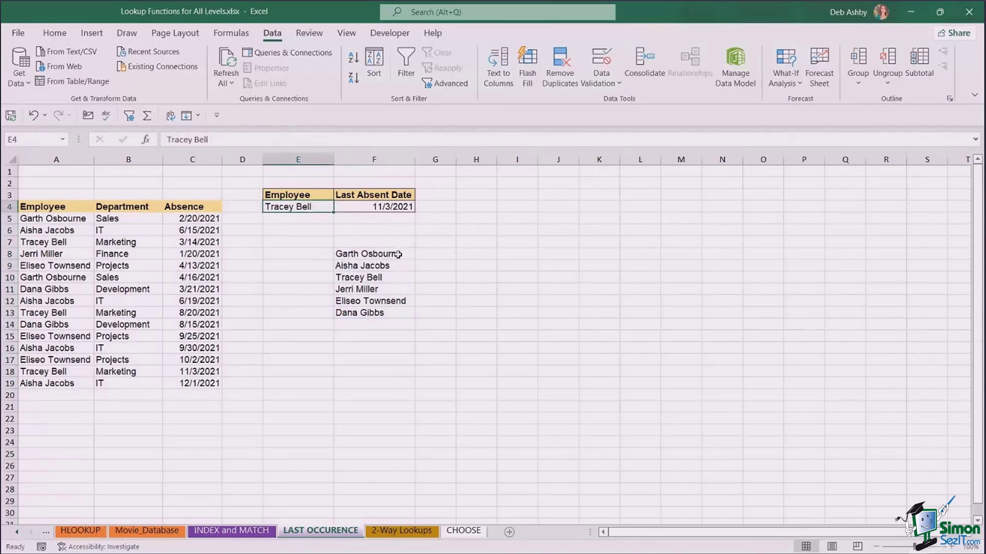
{"action": "left_click_drag", "start_coordinate": [397, 254], "coordinate": [397, 313]}
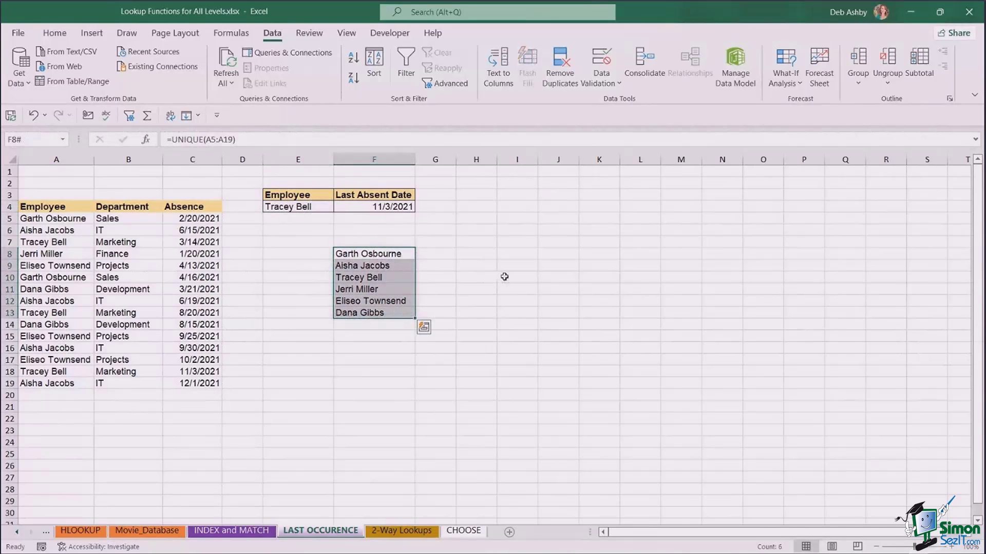
{"action": "left_click_drag", "start_coordinate": [54, 219], "coordinate": [56, 380]}
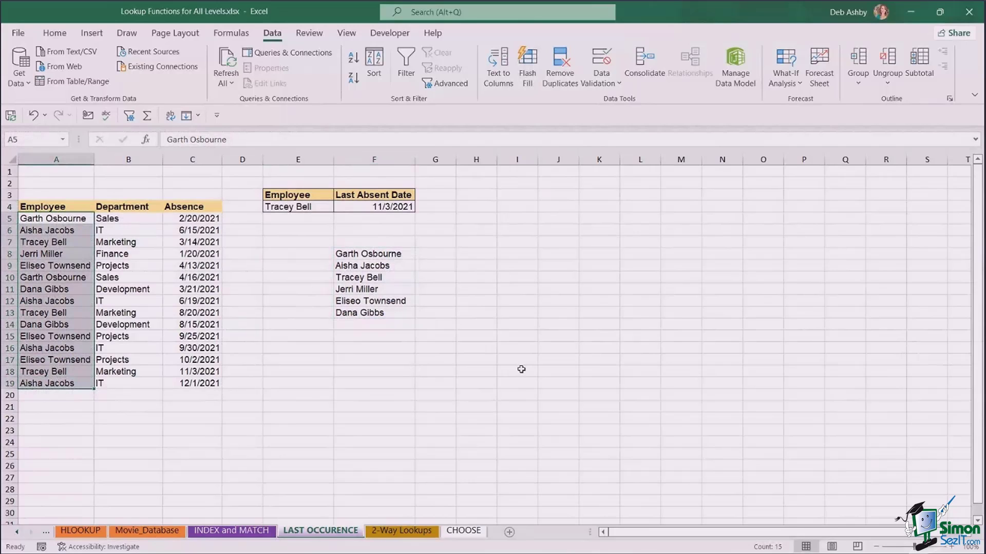
{"action": "left_click", "coordinate": [382, 254]}
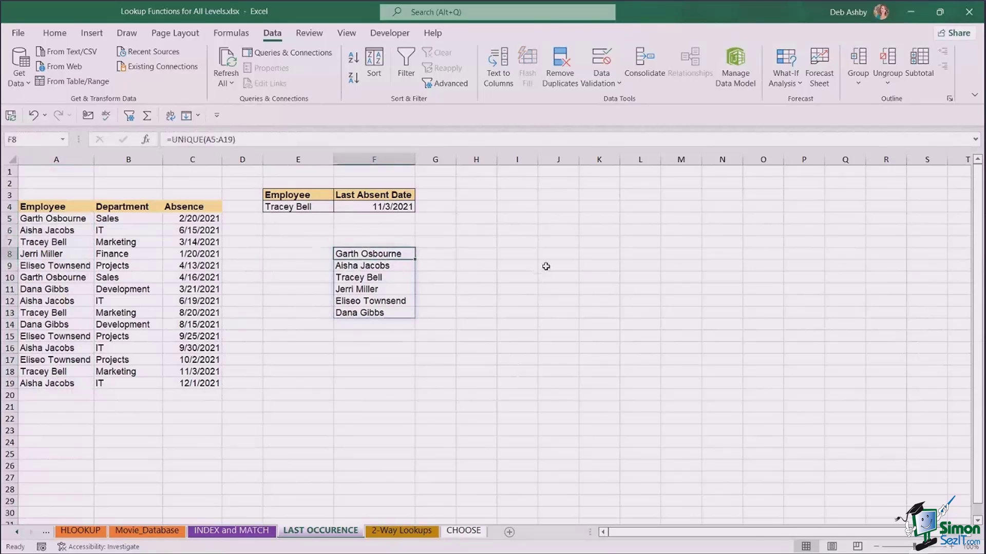
{"action": "left_click", "coordinate": [546, 267]}
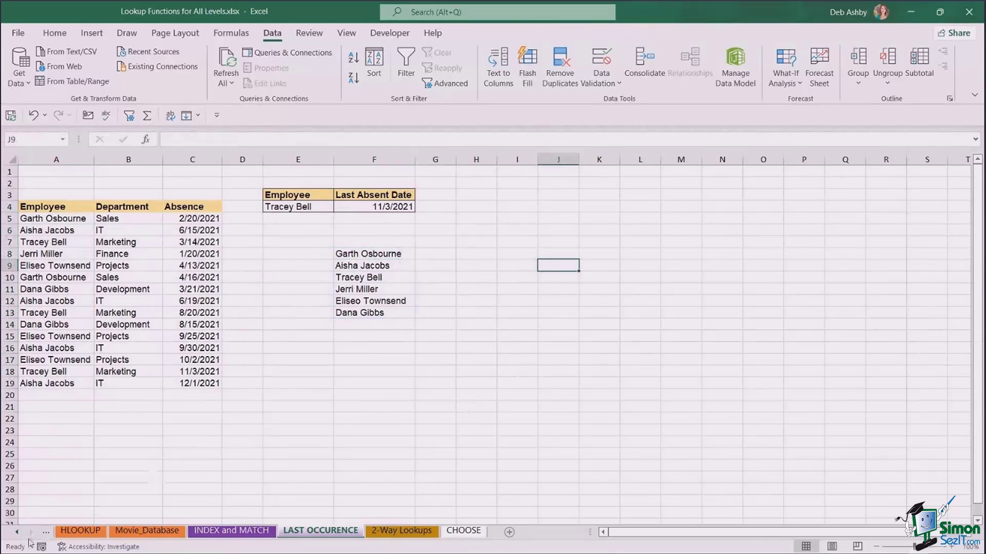
Switch to the CHOOSE worksheet and look at the employee codes in column B.
{"action": "left_click", "coordinate": [463, 531]}
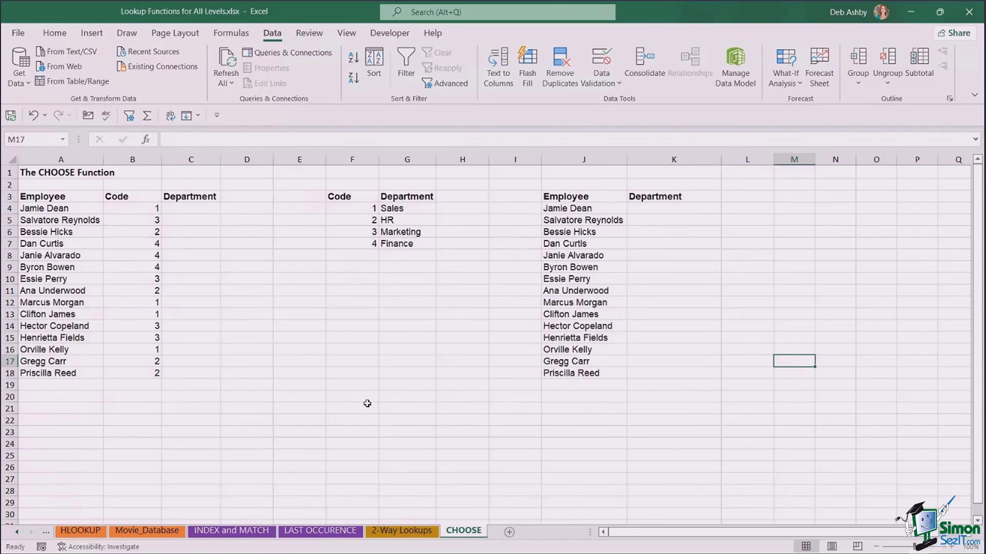
{"action": "left_click", "coordinate": [275, 283]}
{"action": "left_click", "coordinate": [253, 247]}
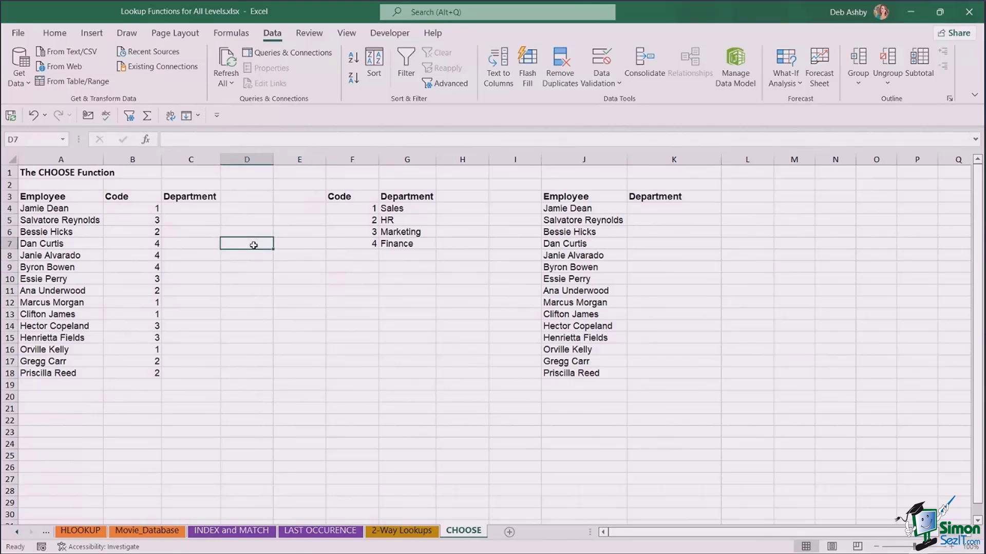
{"action": "left_click", "coordinate": [249, 235]}
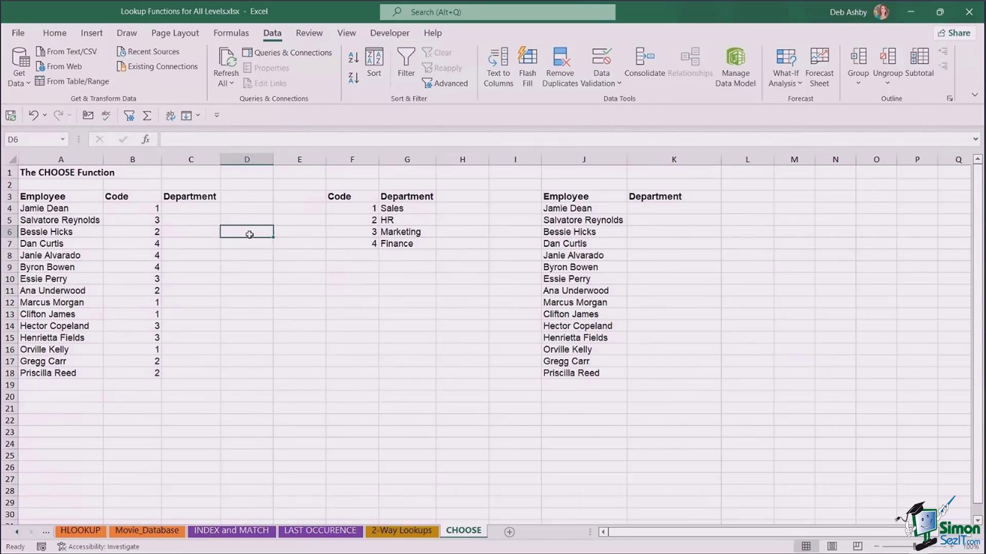
{"action": "left_click", "coordinate": [142, 218]}
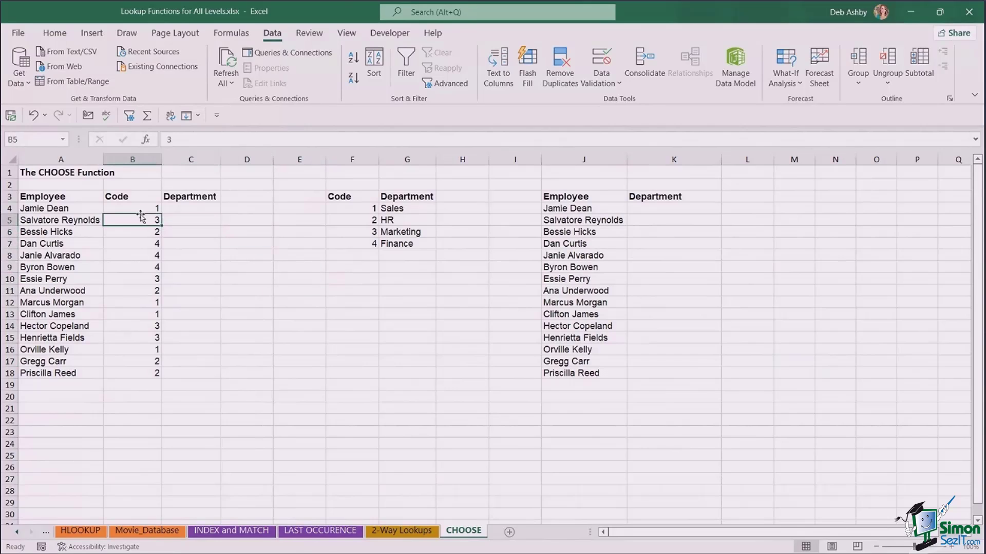
Compare the employees and their codes in columns A and B with the code-to-department table in F3:G7.
{"action": "left_click", "coordinate": [396, 211]}
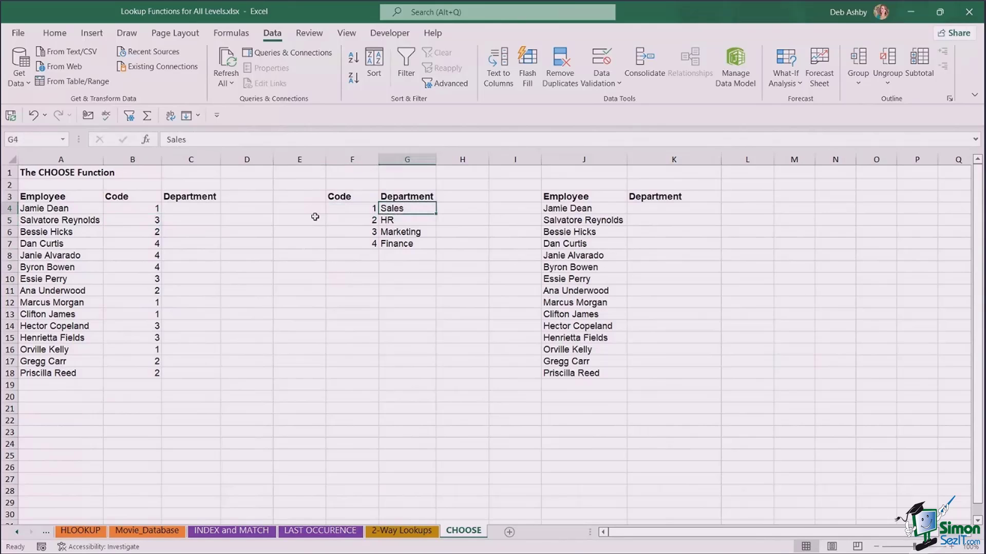
{"action": "left_click", "coordinate": [51, 212]}
{"action": "left_click", "coordinate": [42, 231]}
{"action": "left_click", "coordinate": [40, 257]}
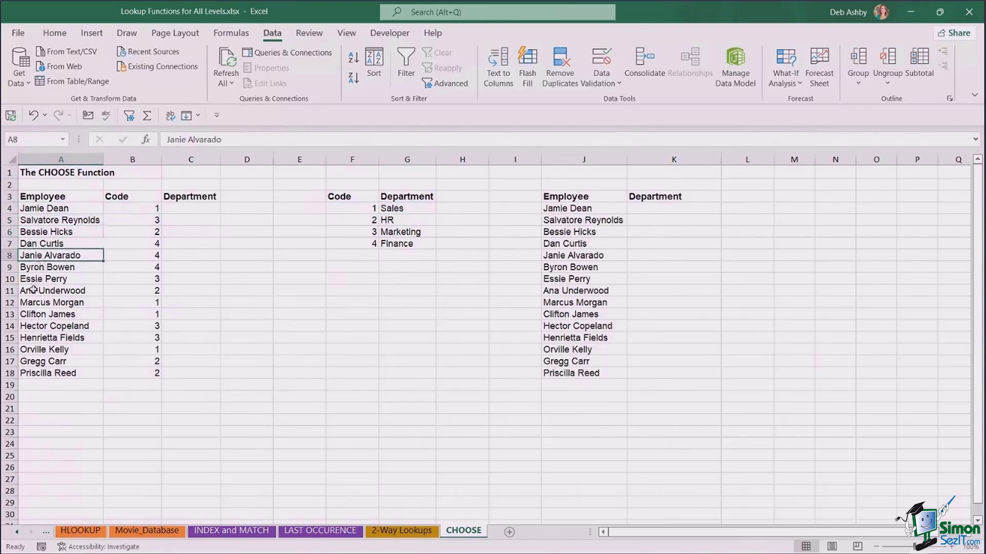
{"action": "left_click", "coordinate": [34, 291]}
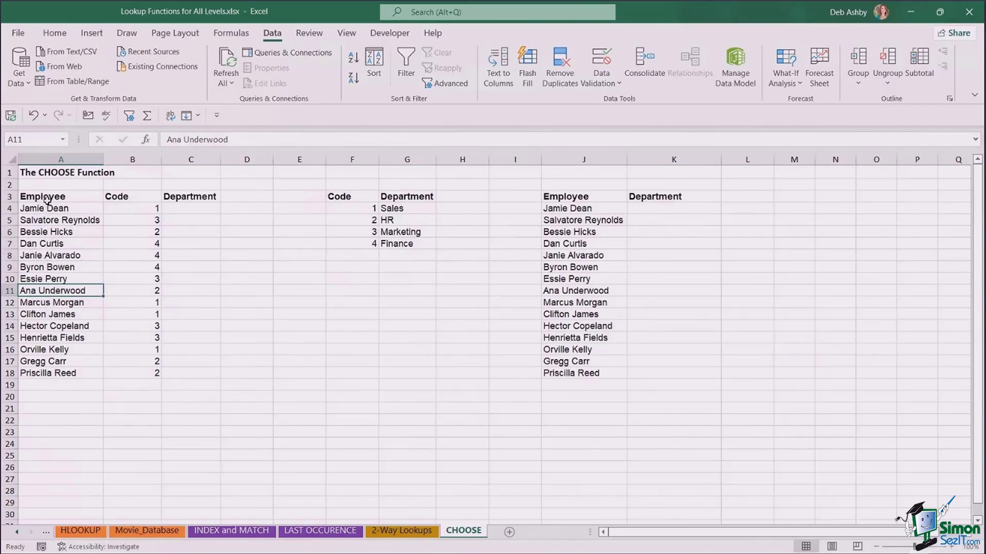
{"action": "left_click", "coordinate": [133, 209]}
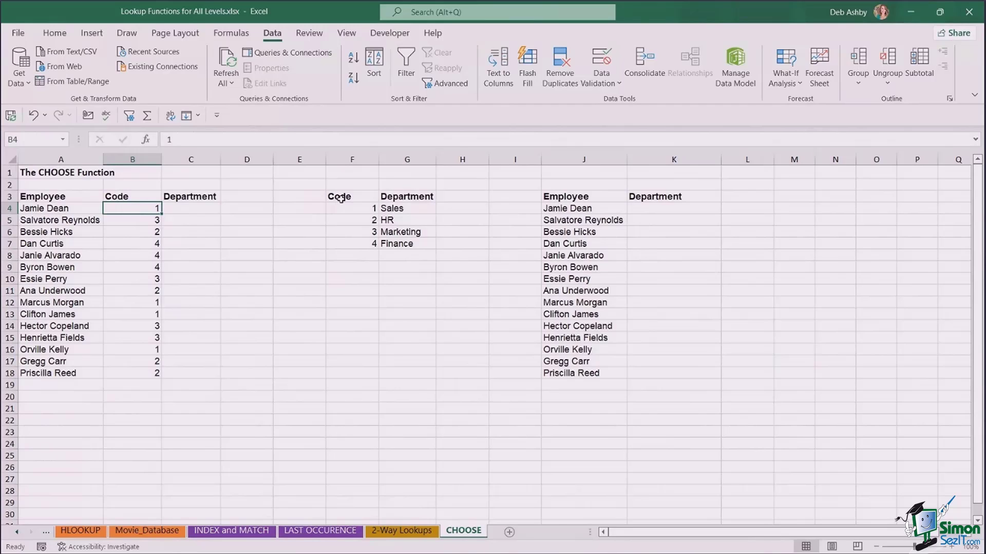
{"action": "left_click_drag", "start_coordinate": [341, 199], "coordinate": [404, 247]}
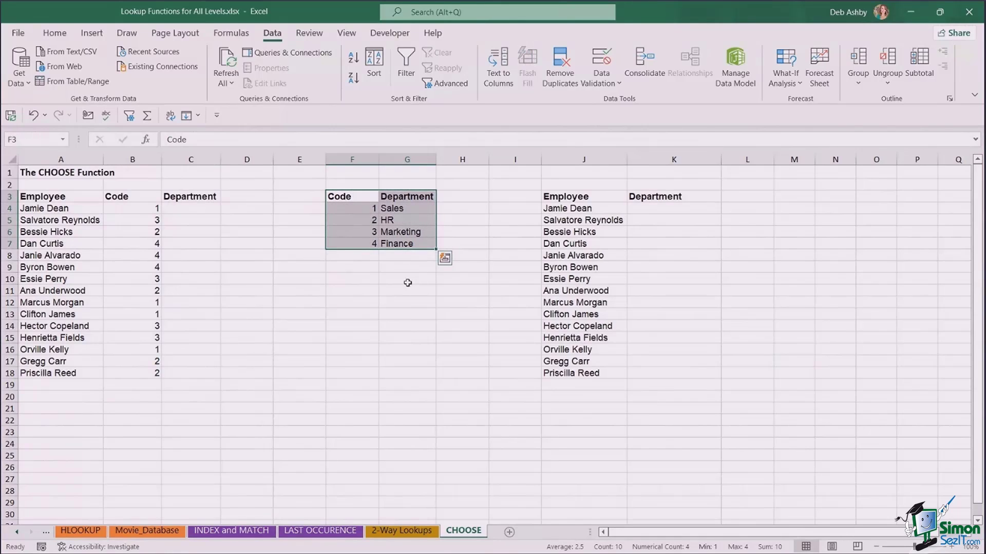
{"action": "left_click", "coordinate": [183, 210]}
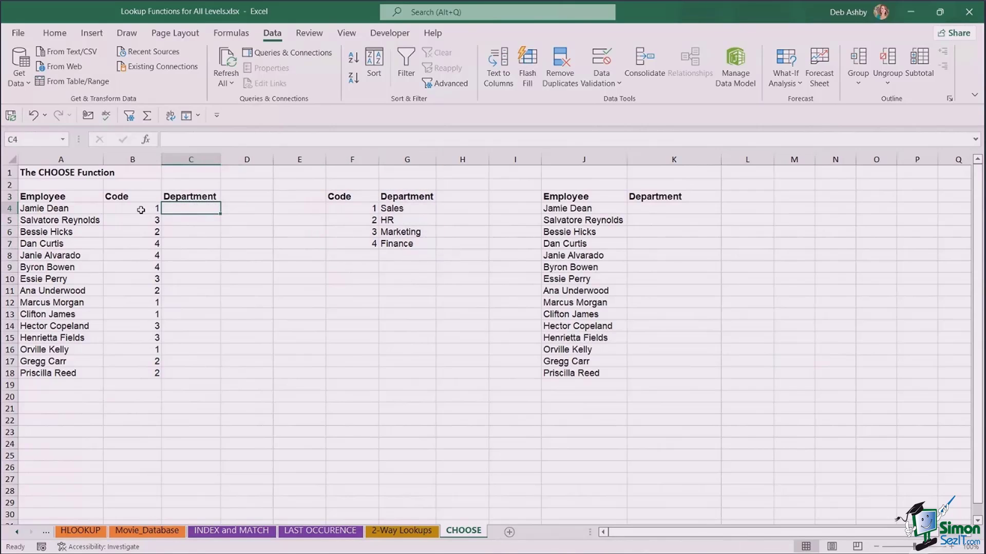
{"action": "left_click", "coordinate": [141, 210]}
{"action": "left_click_drag", "start_coordinate": [334, 199], "coordinate": [422, 245]}
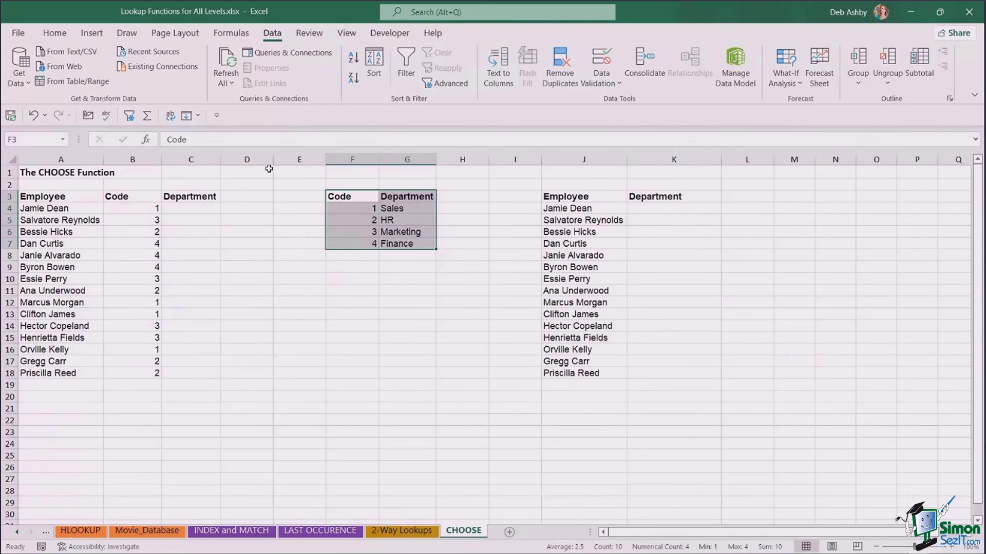
Widen the Department column C and begin a CHOOSE formula in C4 with B4 as the index number.
{"action": "left_click_drag", "start_coordinate": [218, 160], "coordinate": [296, 162]}
{"action": "left_click", "coordinate": [198, 210]}
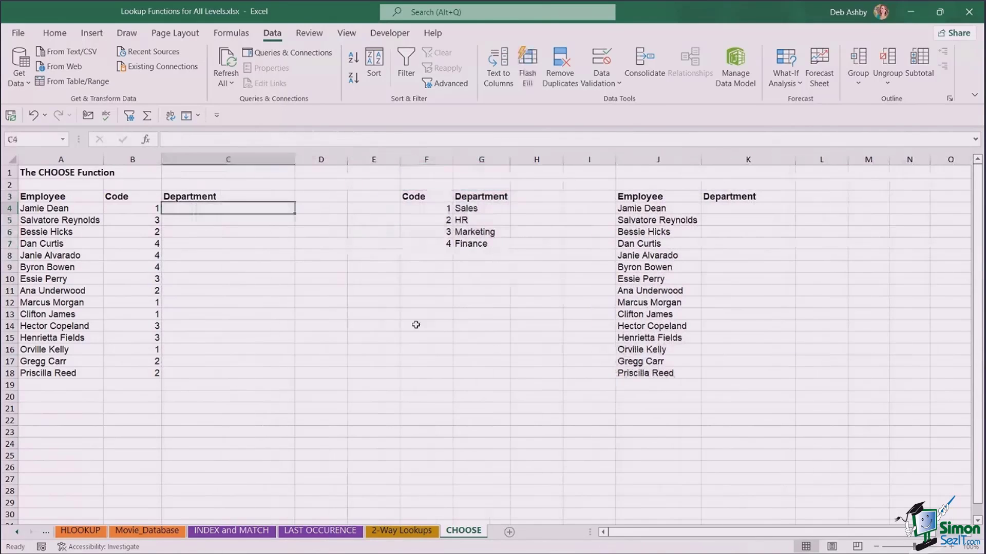
{"action": "type", "text": "=CHOOSE("}
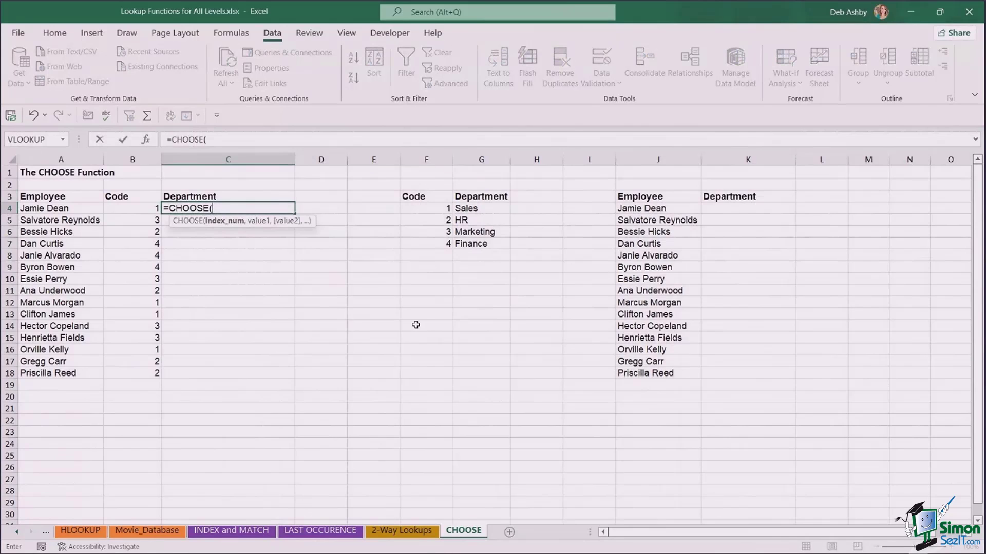
{"action": "left_click", "coordinate": [138, 209]}
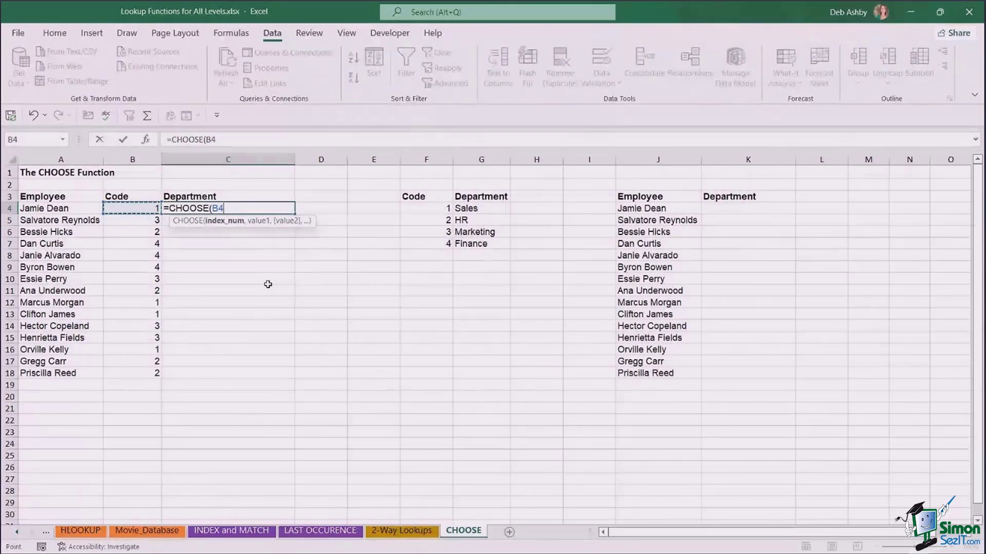
{"action": "type", "text": ","}
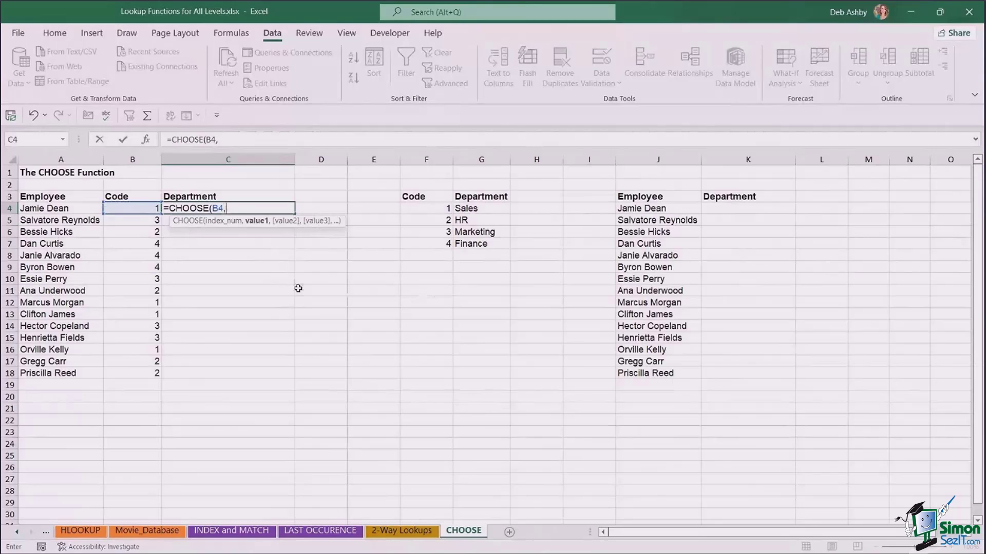
Add the Sales and HR cells to the CHOOSE formula as absolute references $G$4 and $G$5.
{"action": "left_click", "coordinate": [481, 209]}
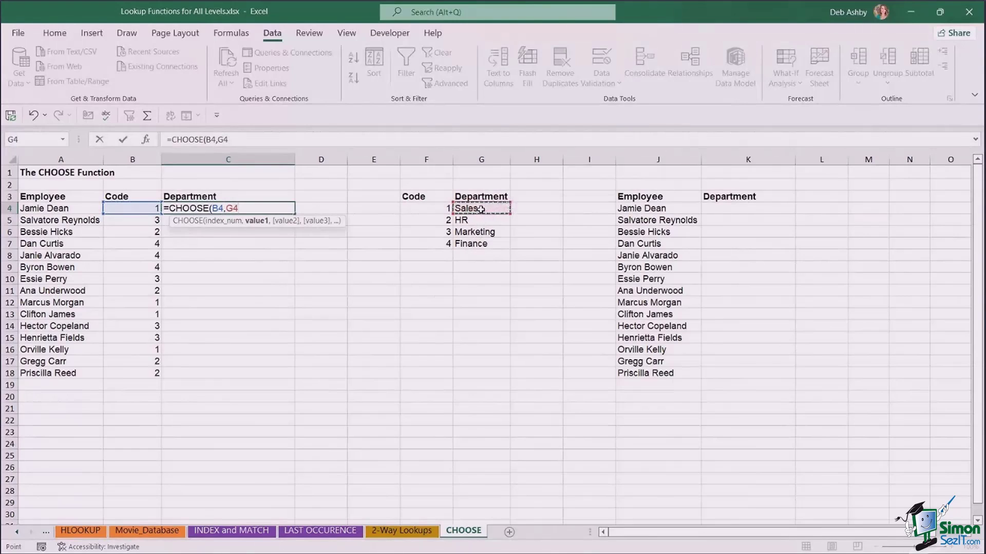
{"action": "key", "text": "F4"}
{"action": "type", "text": ","}
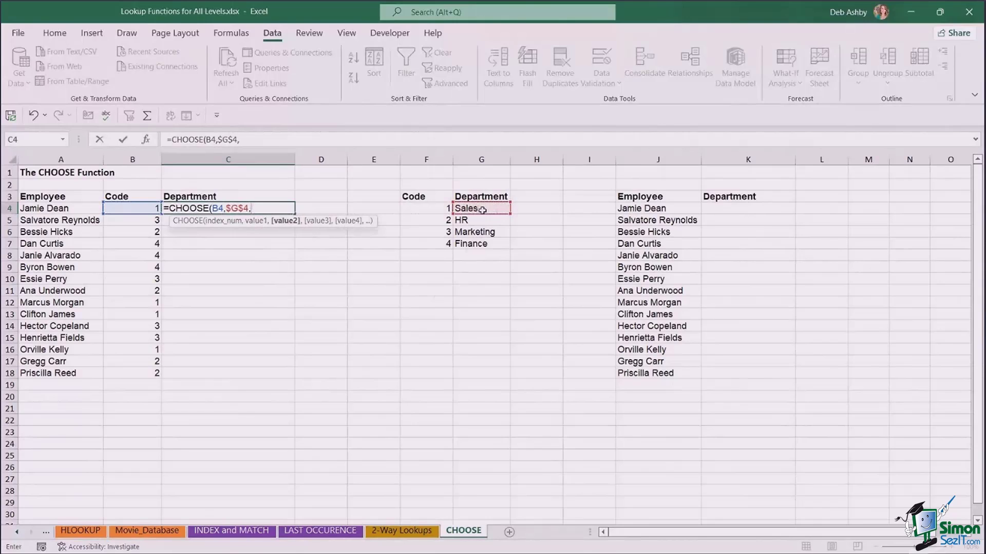
{"action": "left_click", "coordinate": [484, 222]}
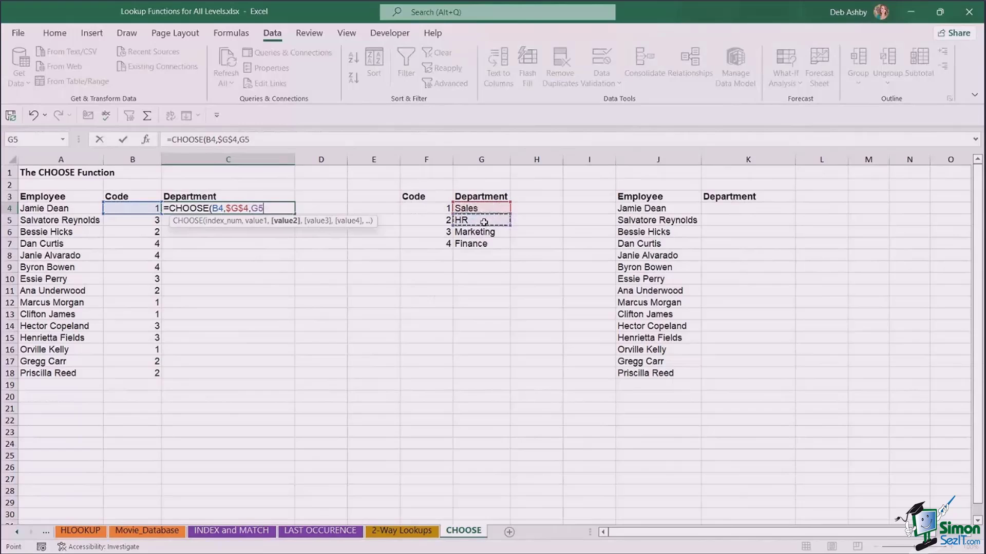
{"action": "key", "text": "F4"}
{"action": "type", "text": ","}
Complete the CHOOSE formula with $G$6 and $G$7 as the remaining values and fill it down from C4 to C18.
{"action": "left_click", "coordinate": [480, 233]}
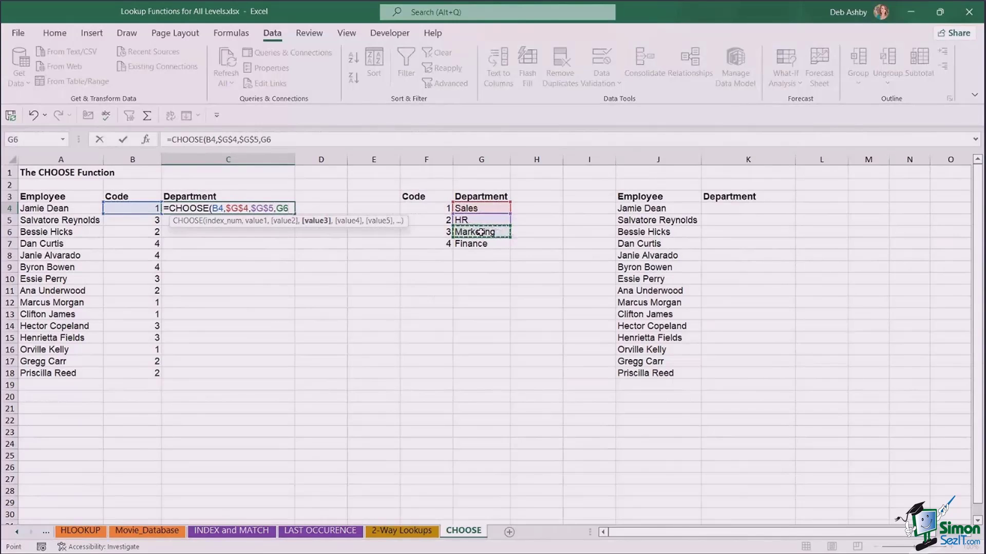
{"action": "key", "text": "F4"}
{"action": "type", "text": ","}
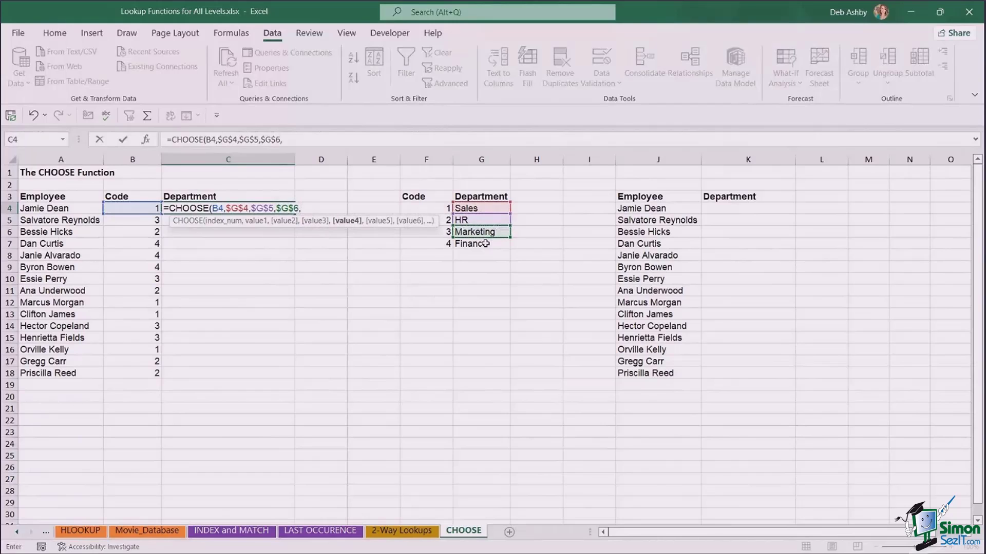
{"action": "left_click", "coordinate": [485, 244]}
{"action": "key", "text": "F4"}
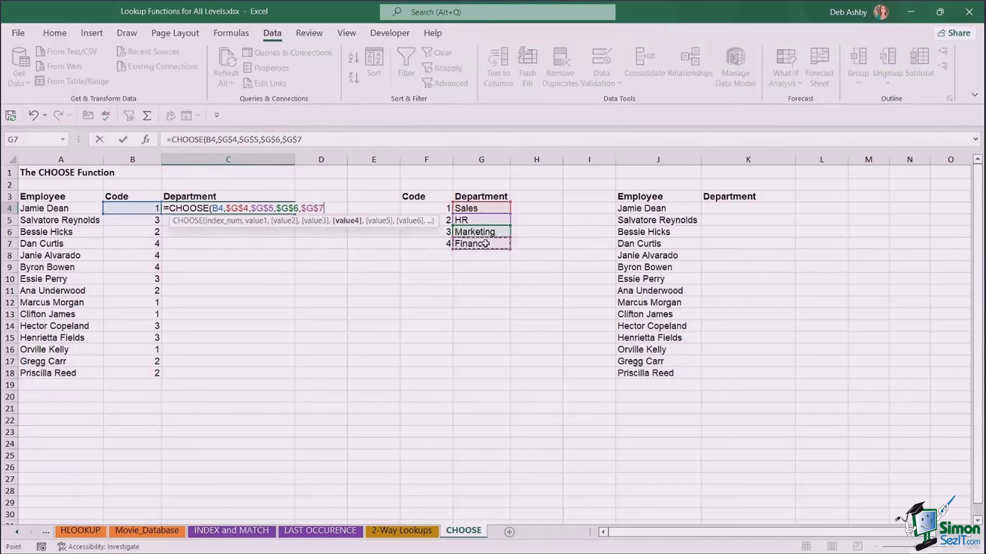
{"action": "type", "text": ")"}
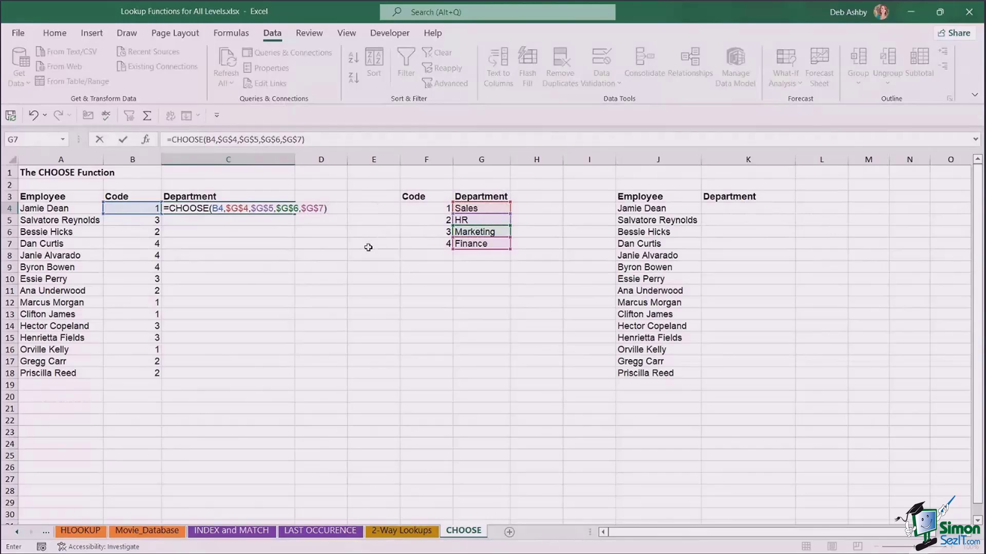
{"action": "key", "text": "Return"}
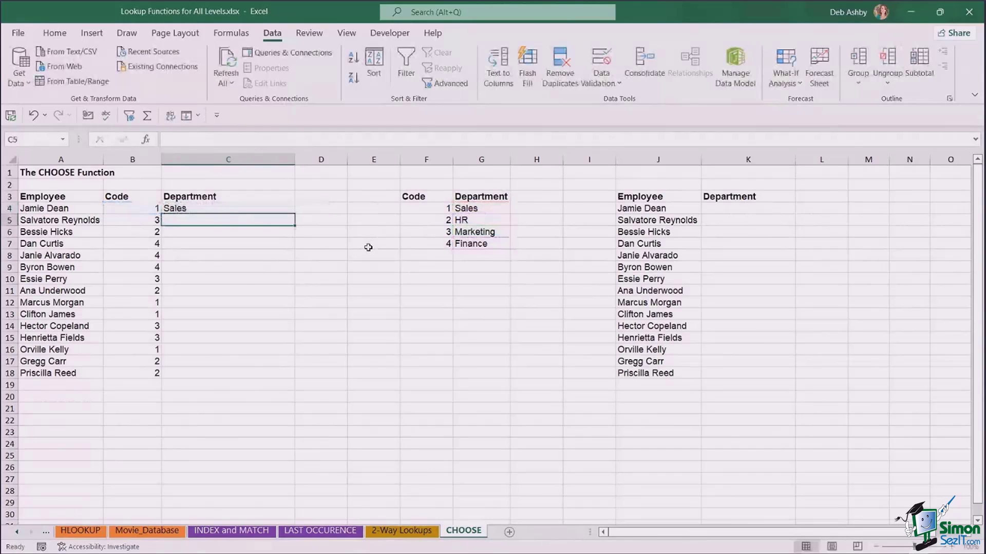
{"action": "left_click", "coordinate": [262, 209]}
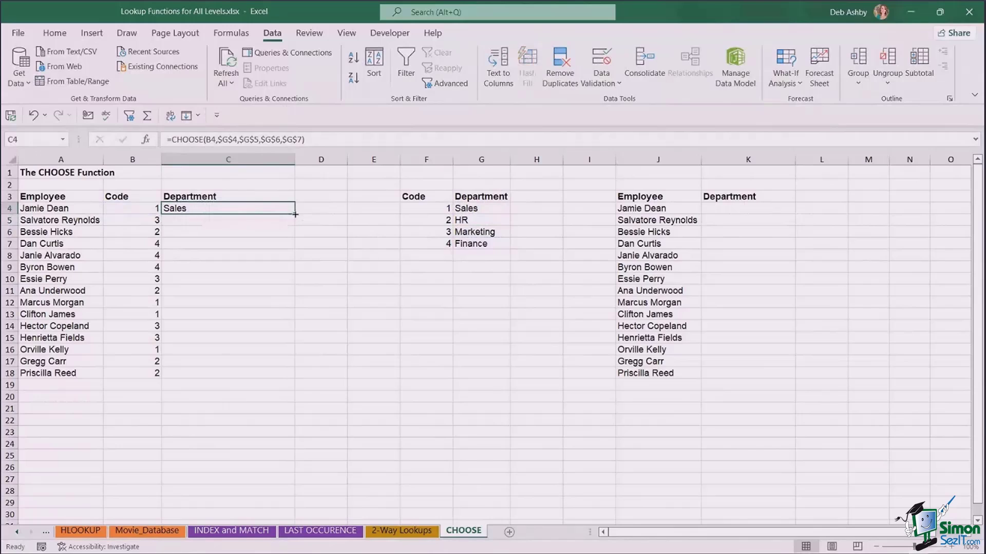
{"action": "double_click", "coordinate": [295, 214]}
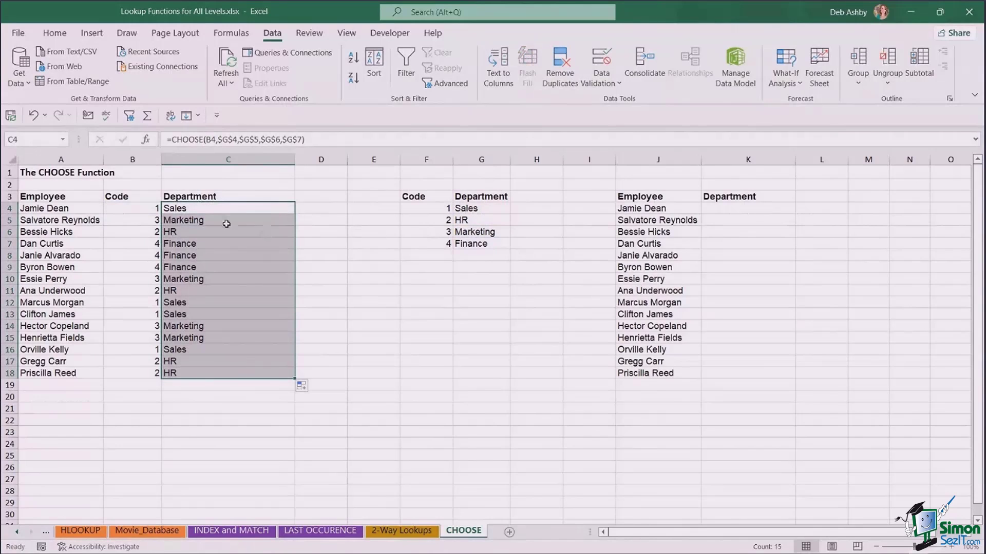
Replace the cell references in C4's CHOOSE formula with "Sales","HR","Marketing","Finance" and fill it down to C18.
{"action": "left_click", "coordinate": [223, 206]}
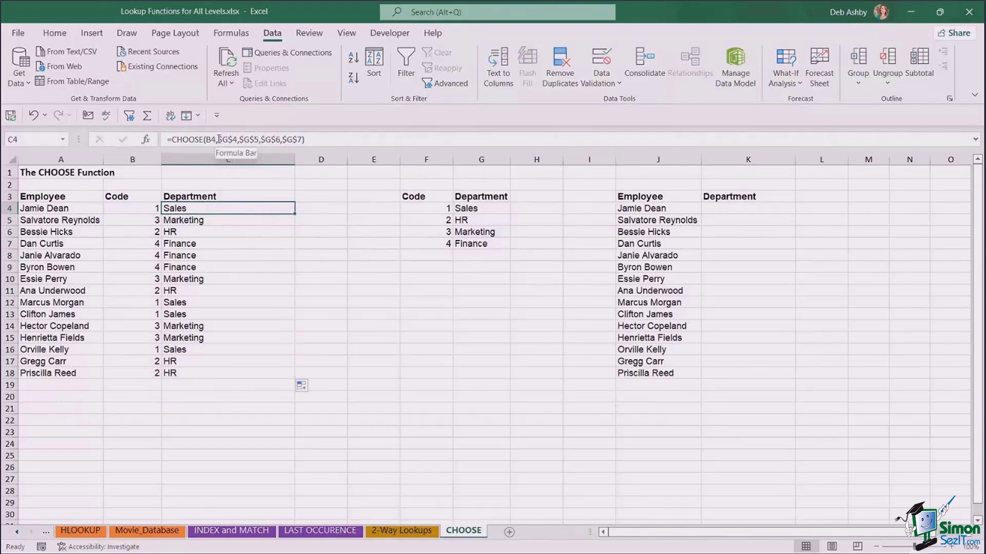
{"action": "left_click_drag", "start_coordinate": [219, 139], "coordinate": [369, 138]}
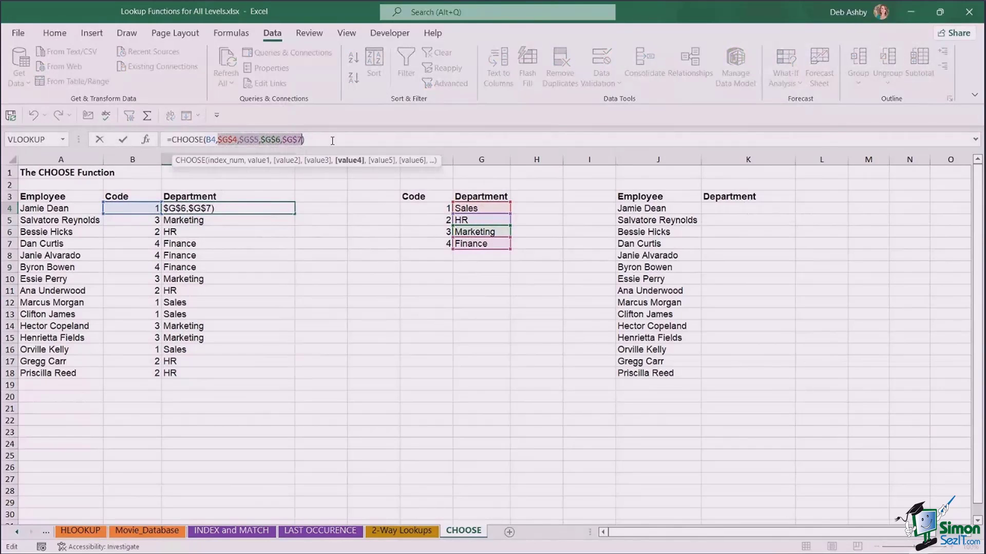
{"action": "type", "text": "\""}
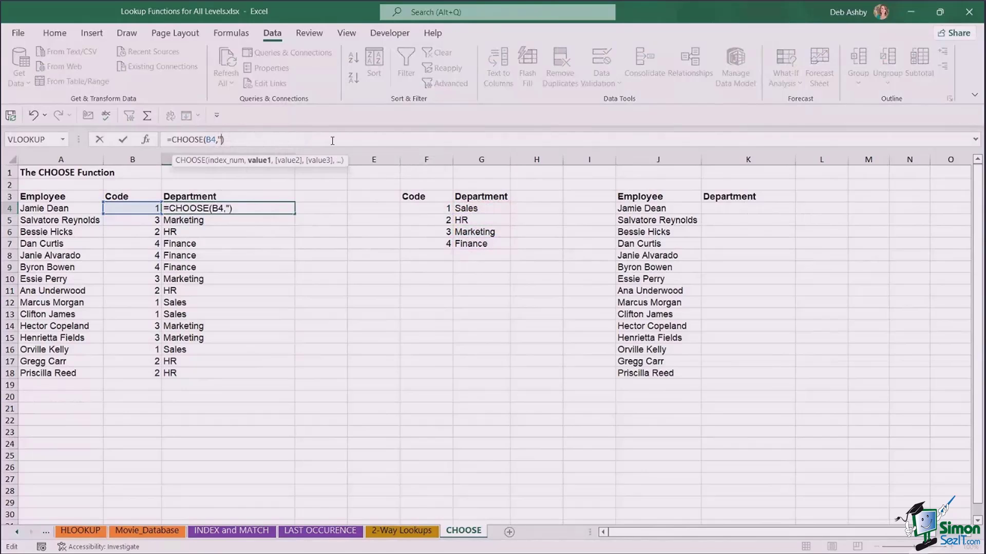
{"action": "type", "text": "Sales\","}
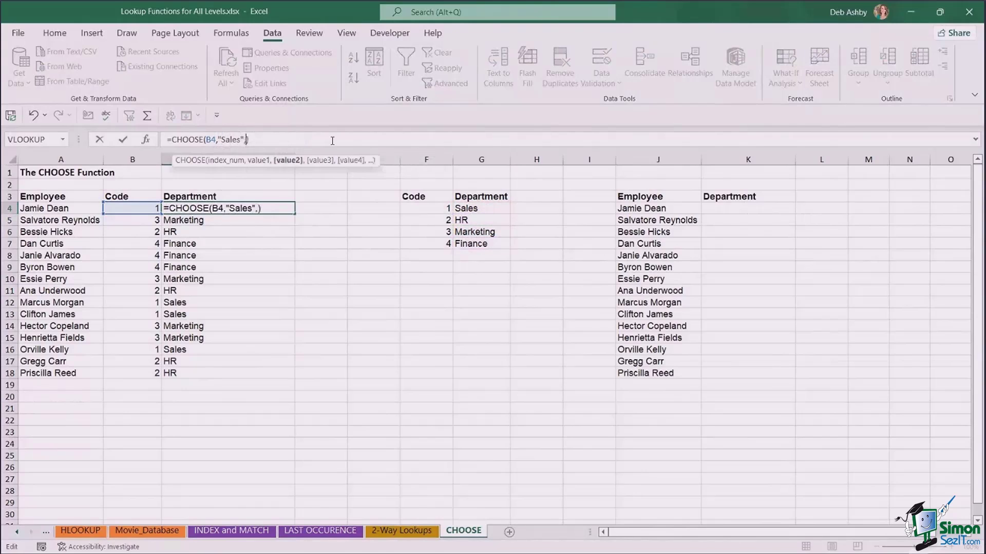
{"action": "type", "text": "\"HR\",\"Marketing\""}
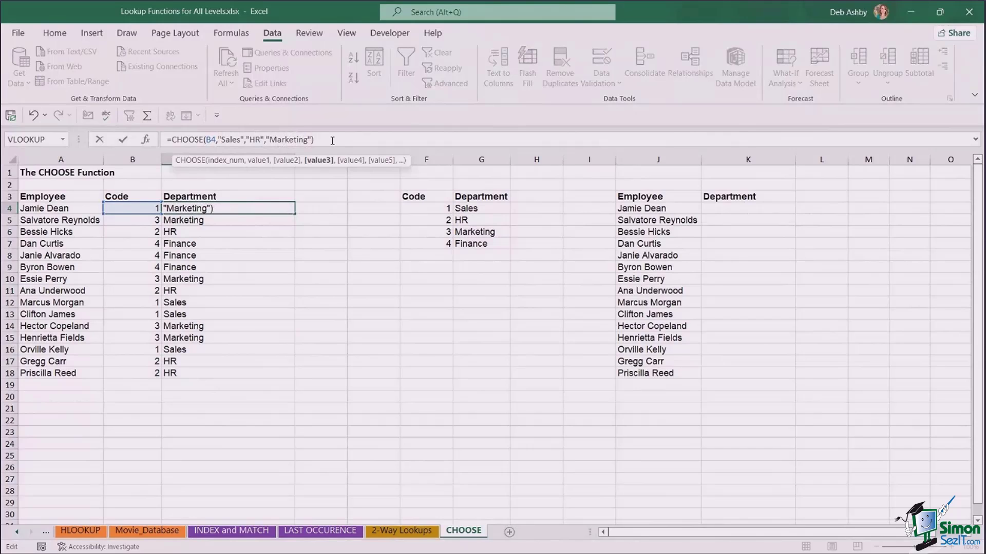
{"action": "type", "text": ",\"Finan"}
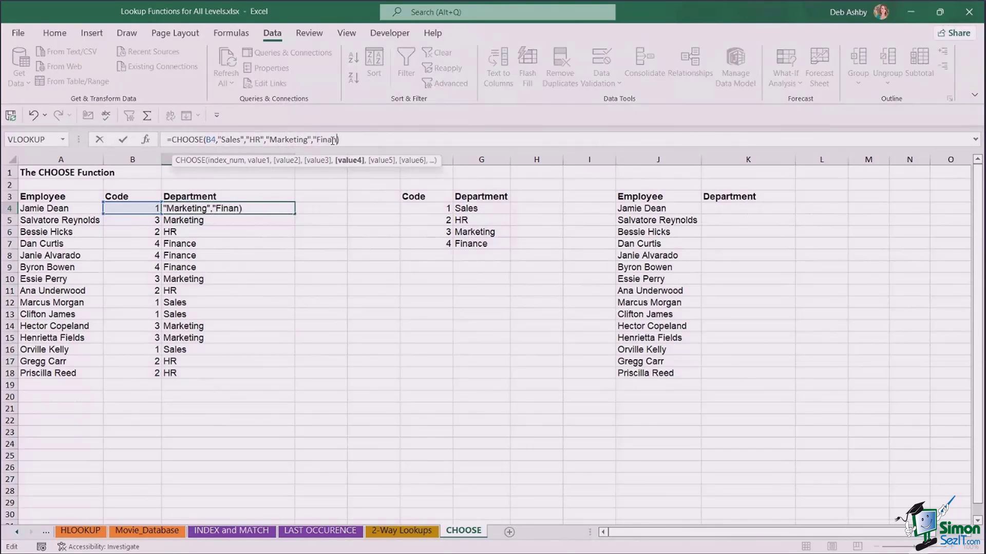
{"action": "type", "text": "ce\")"}
{"action": "key", "text": "Return"}
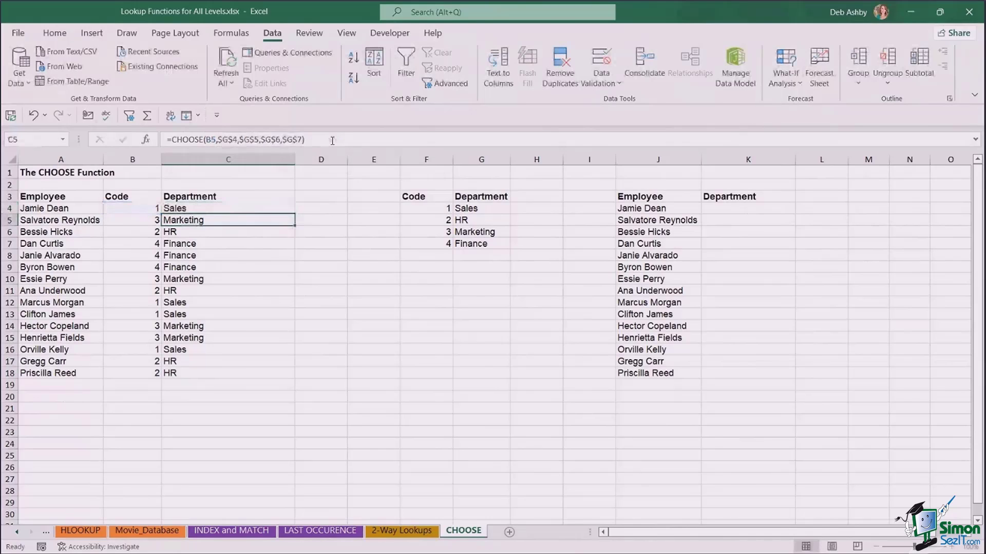
{"action": "left_click", "coordinate": [277, 207]}
{"action": "double_click", "coordinate": [295, 213]}
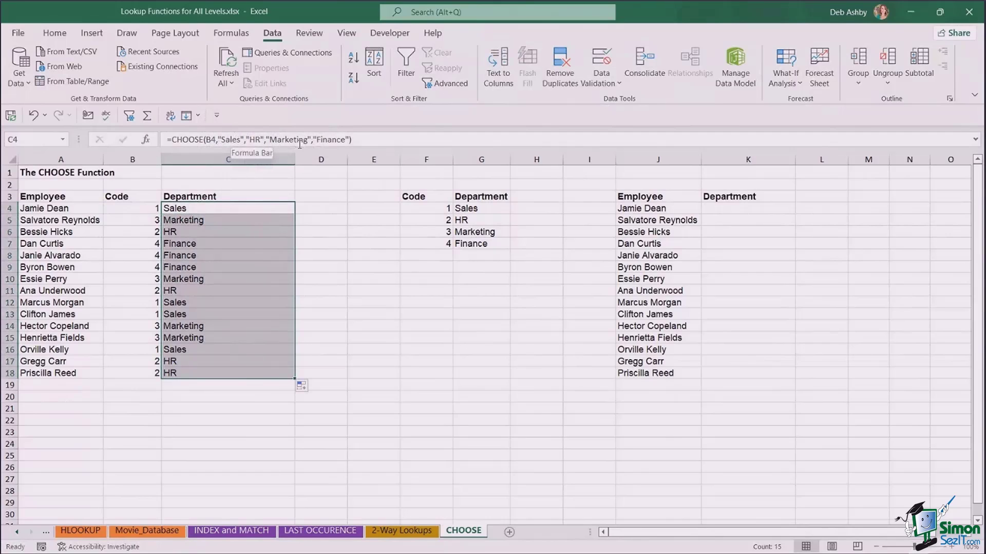
Clear the code table range E2:H9 to test whether the C4 formula depends on it, and undo the deletion.
{"action": "left_click", "coordinate": [409, 276]}
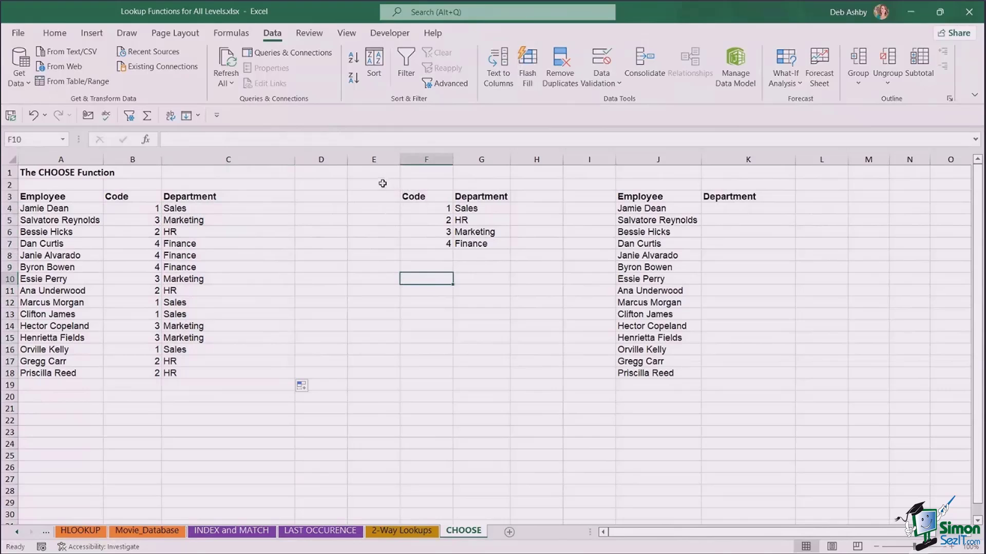
{"action": "left_click_drag", "start_coordinate": [382, 184], "coordinate": [518, 265]}
{"action": "key", "text": "Delete"}
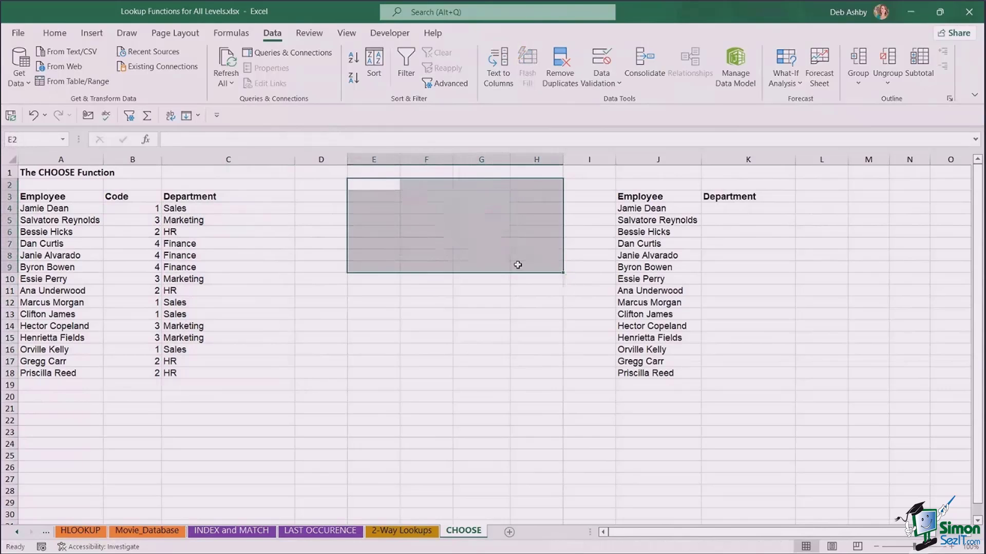
{"action": "left_click", "coordinate": [271, 211]}
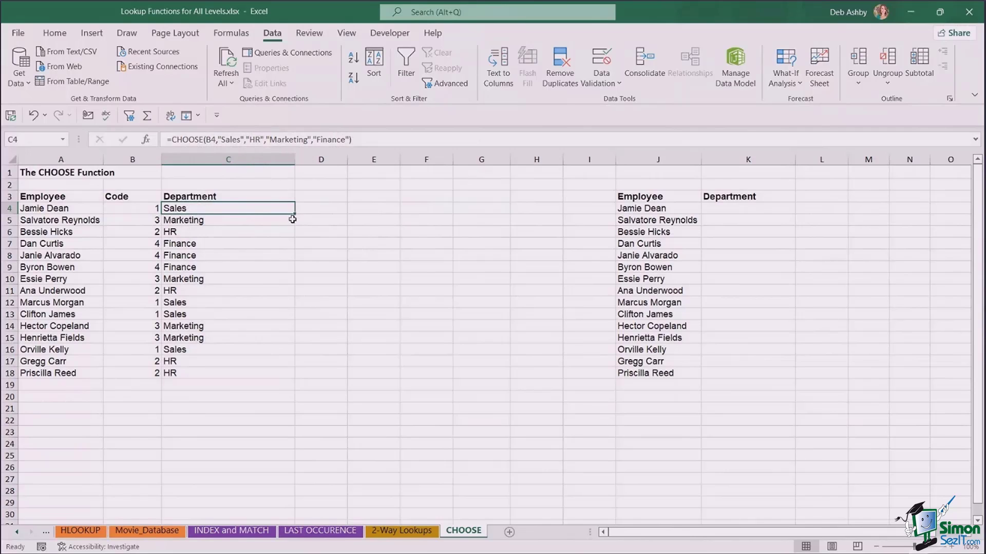
{"action": "left_click", "coordinate": [34, 116]}
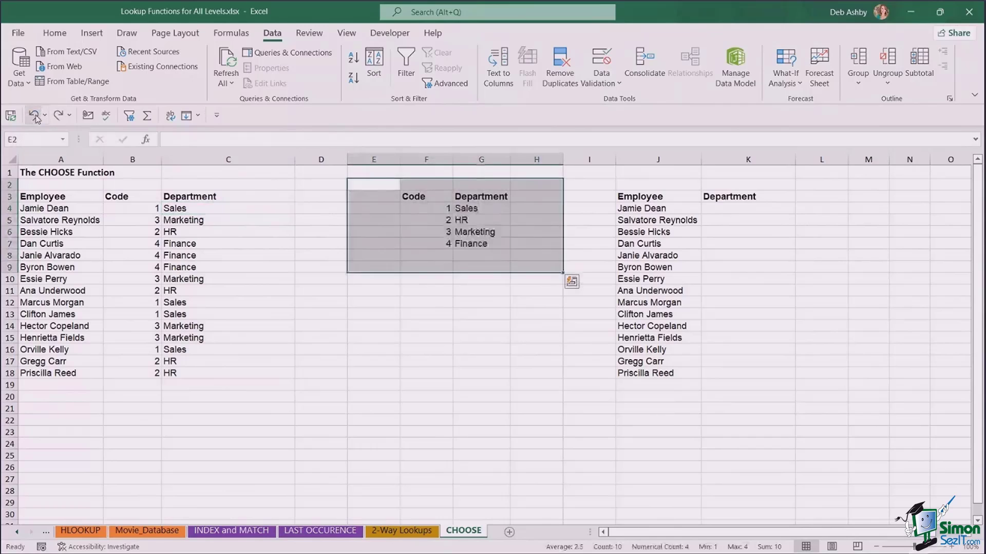
{"action": "left_click", "coordinate": [450, 314]}
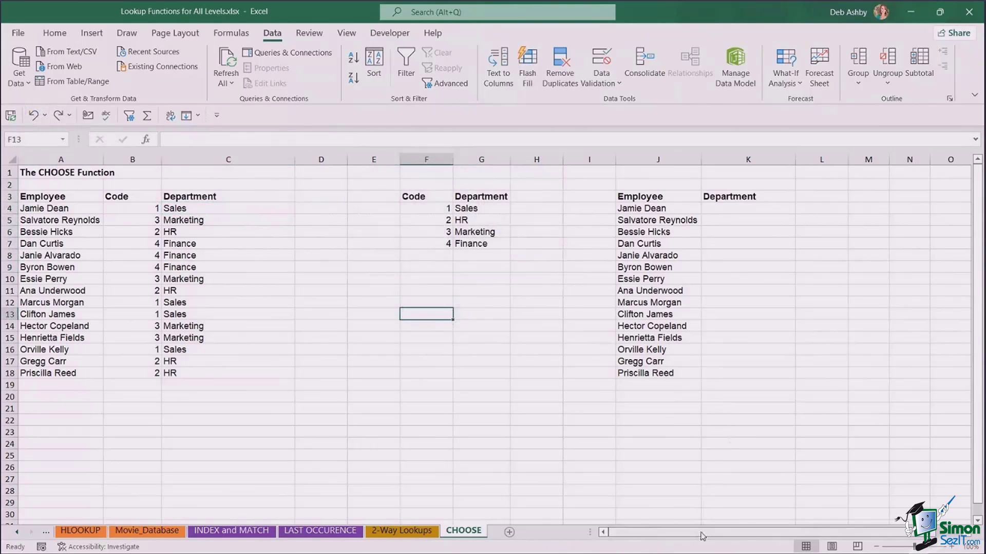
Examine the second employee list in J3:J18 and the Department column beside it.
{"action": "left_click_drag", "start_coordinate": [703, 536], "coordinate": [762, 535]}
{"action": "left_click", "coordinate": [831, 268]}
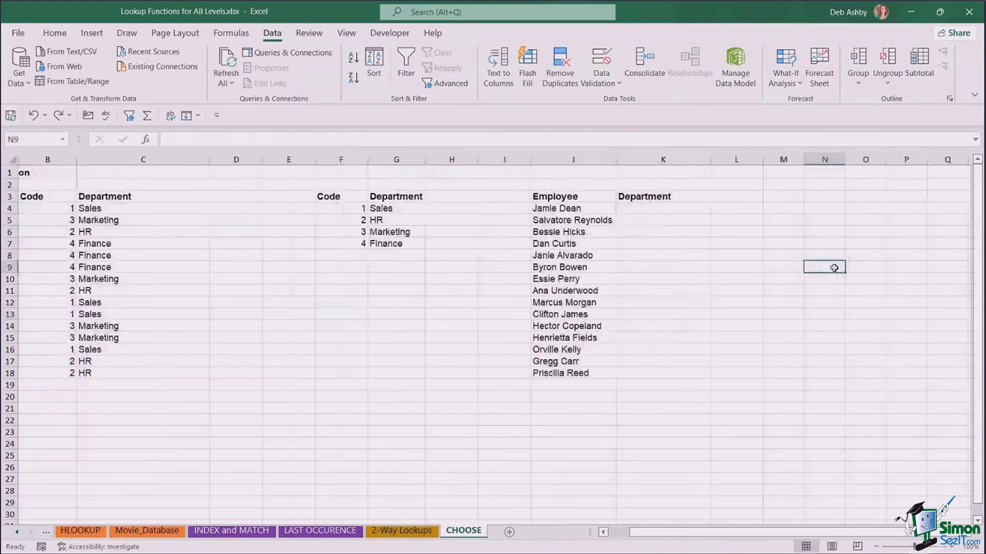
{"action": "left_click", "coordinate": [825, 221]}
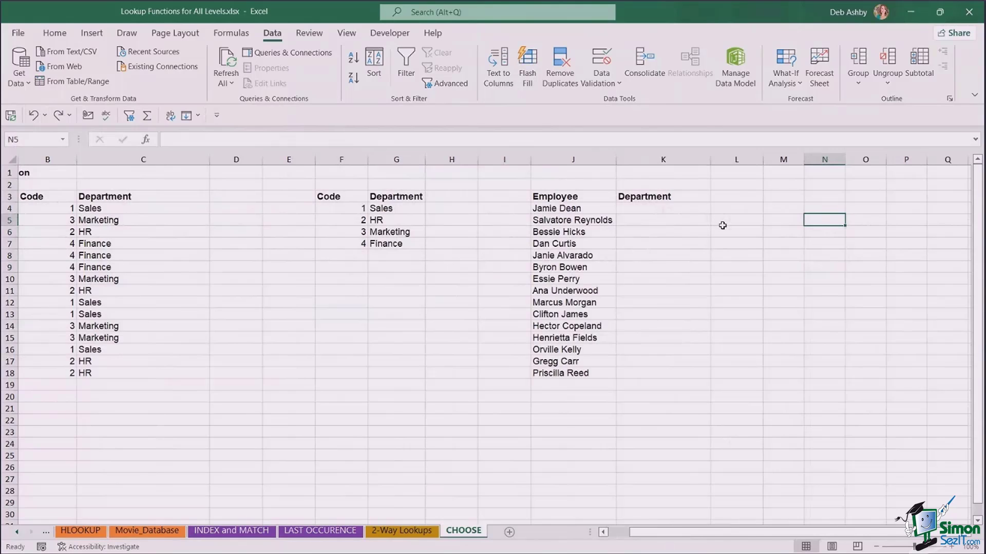
{"action": "left_click", "coordinate": [566, 209]}
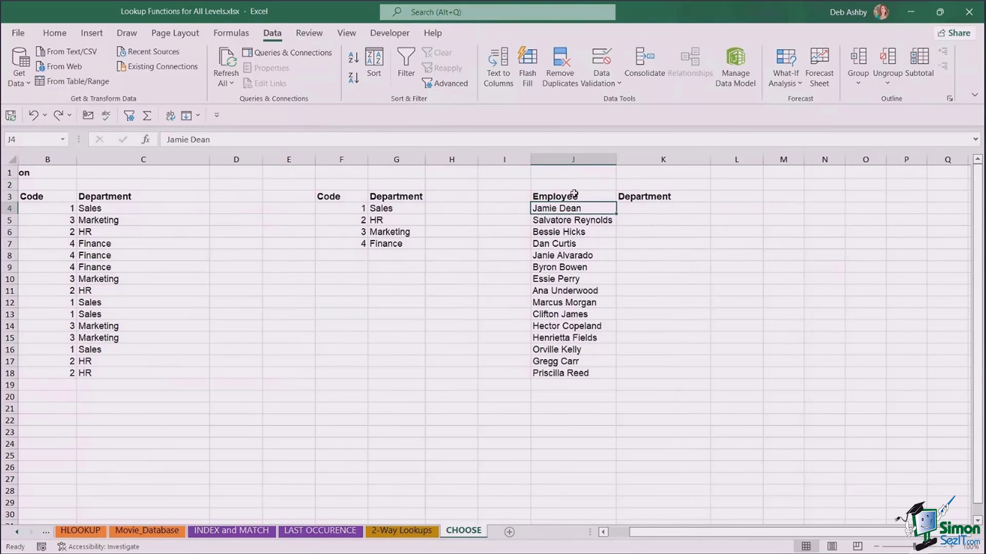
{"action": "left_click_drag", "start_coordinate": [566, 196], "coordinate": [565, 377]}
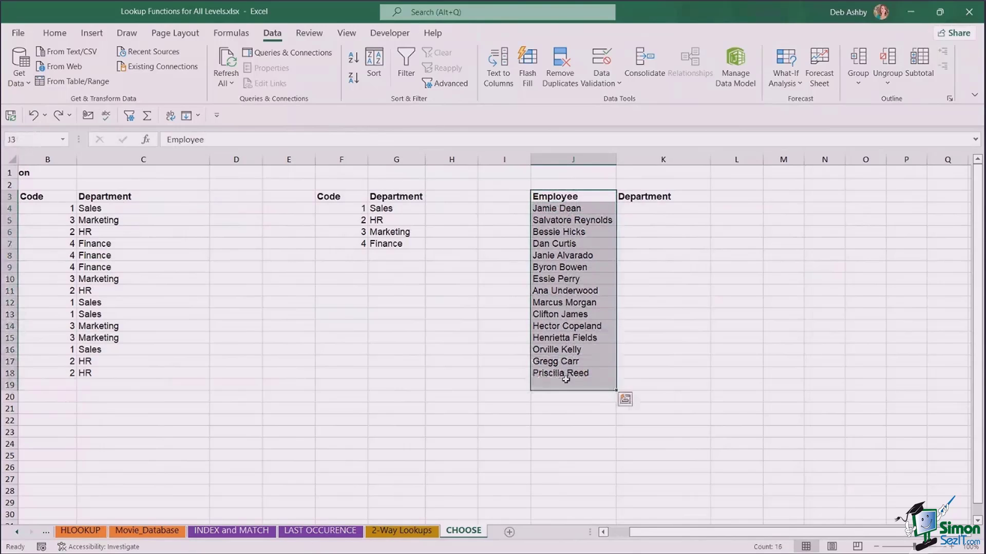
{"action": "left_click", "coordinate": [786, 306]}
{"action": "left_click", "coordinate": [857, 241]}
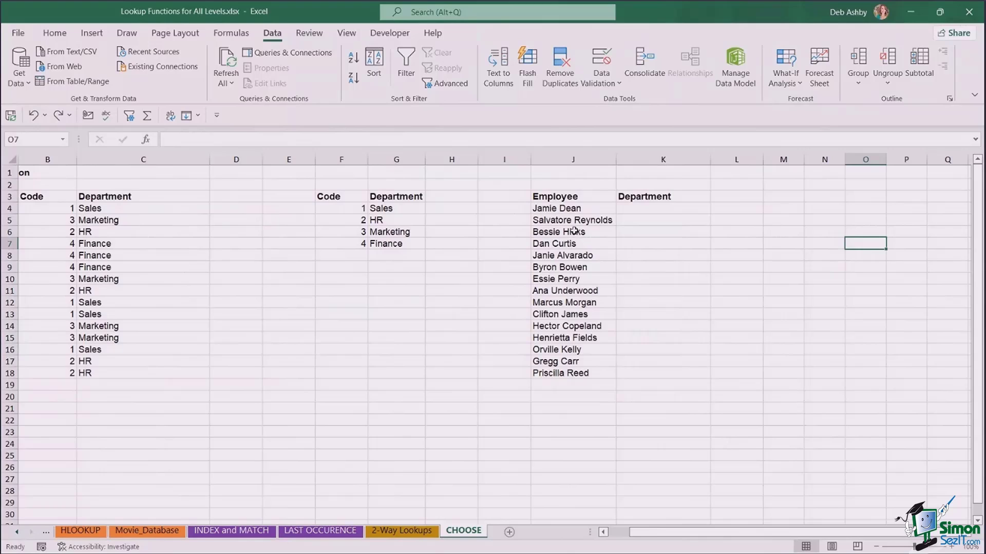
{"action": "left_click", "coordinate": [567, 211]}
{"action": "left_click_drag", "start_coordinate": [581, 208], "coordinate": [573, 373]}
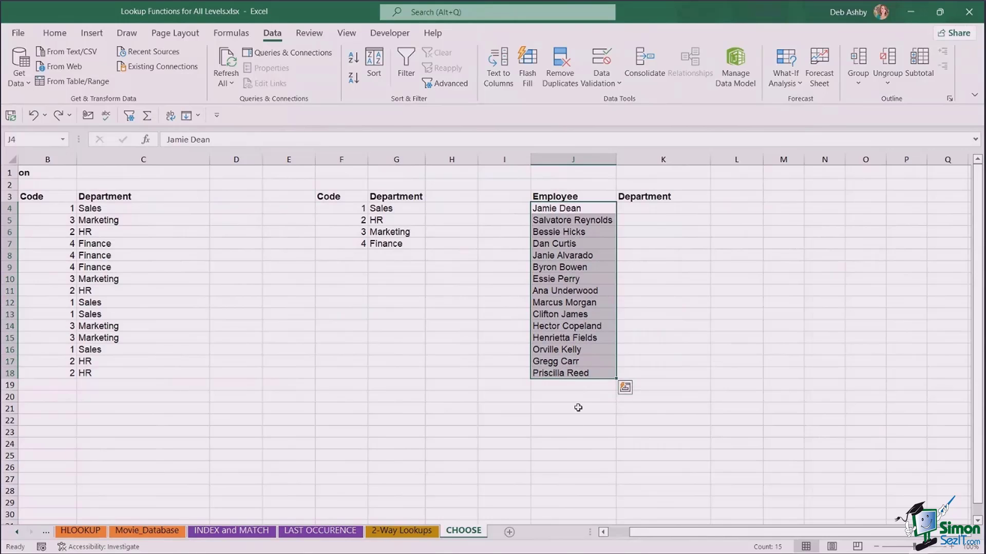
{"action": "left_click", "coordinate": [661, 213]}
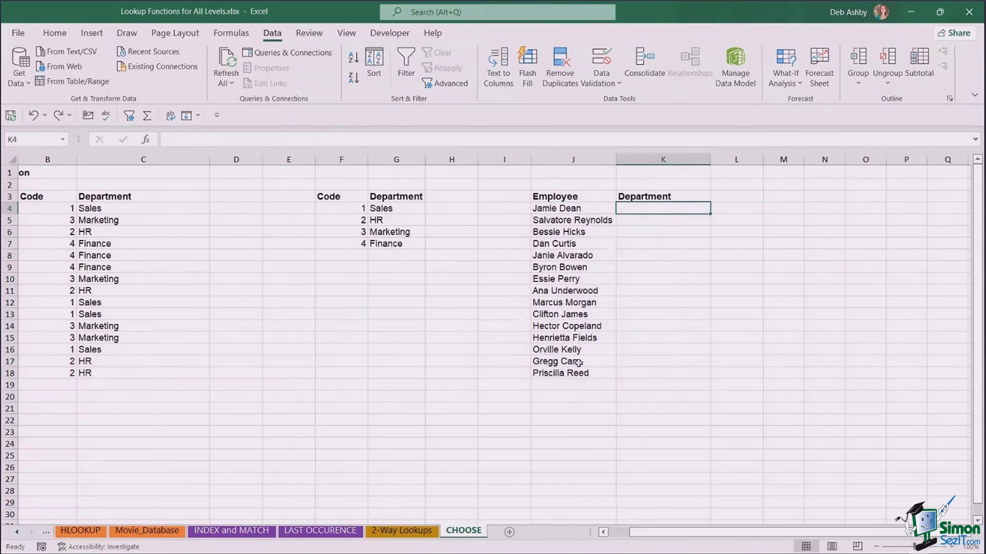
{"action": "left_click_drag", "start_coordinate": [565, 209], "coordinate": [561, 374]}
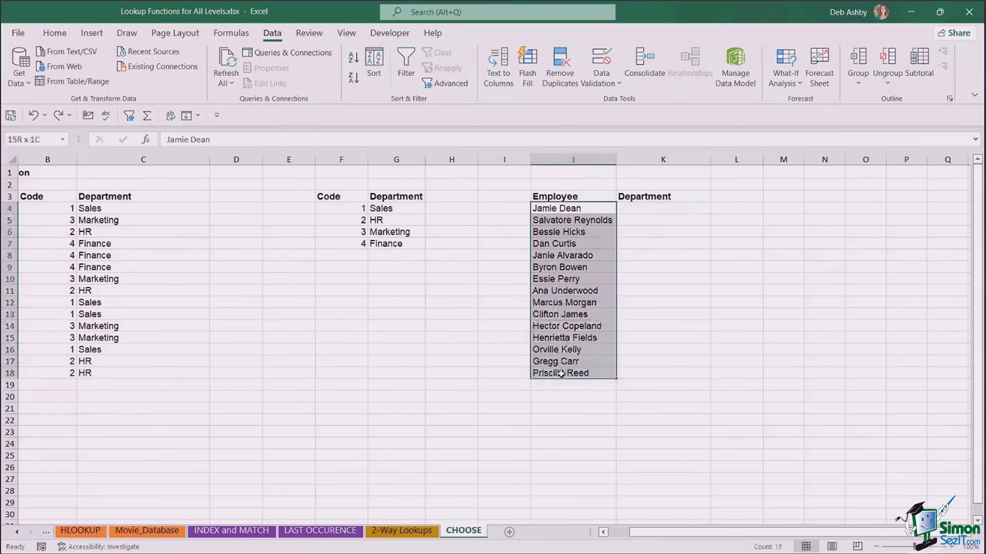
{"action": "left_click", "coordinate": [790, 315]}
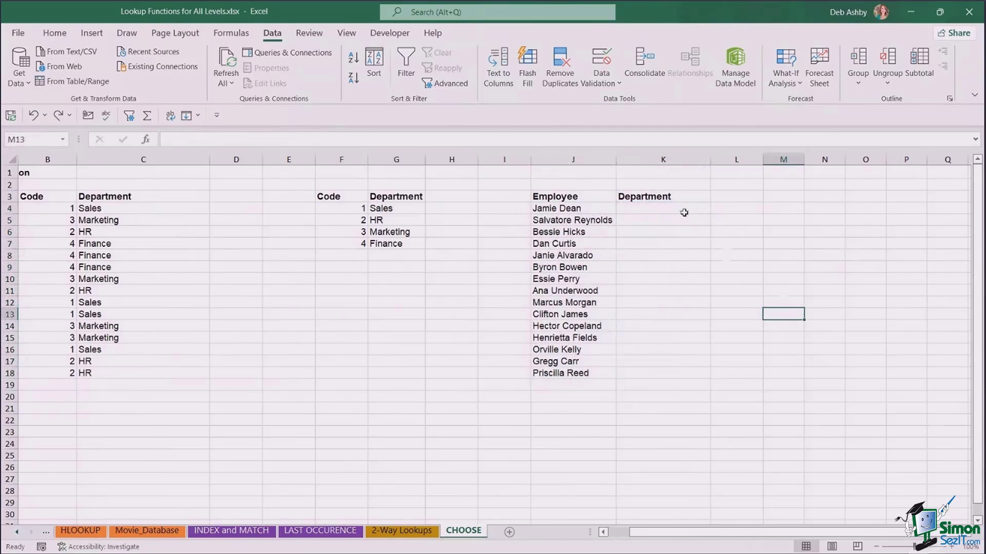
Enter Sales as a trial department in K4 and K5, and clear both cells again.
{"action": "left_click", "coordinate": [651, 211]}
{"action": "type", "text": "Sales"}
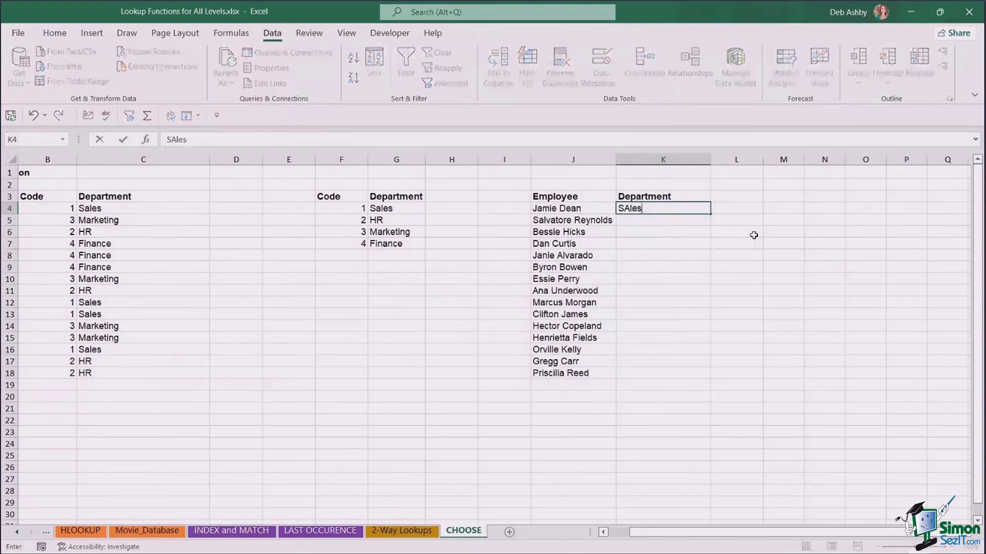
{"action": "key", "text": "BackSpace"}
{"action": "key", "text": "BackSpace"}
{"action": "key", "text": "BackSpace"}
{"action": "key", "text": "BackSpace"}
{"action": "type", "text": "ales"}
{"action": "key", "text": "Return"}
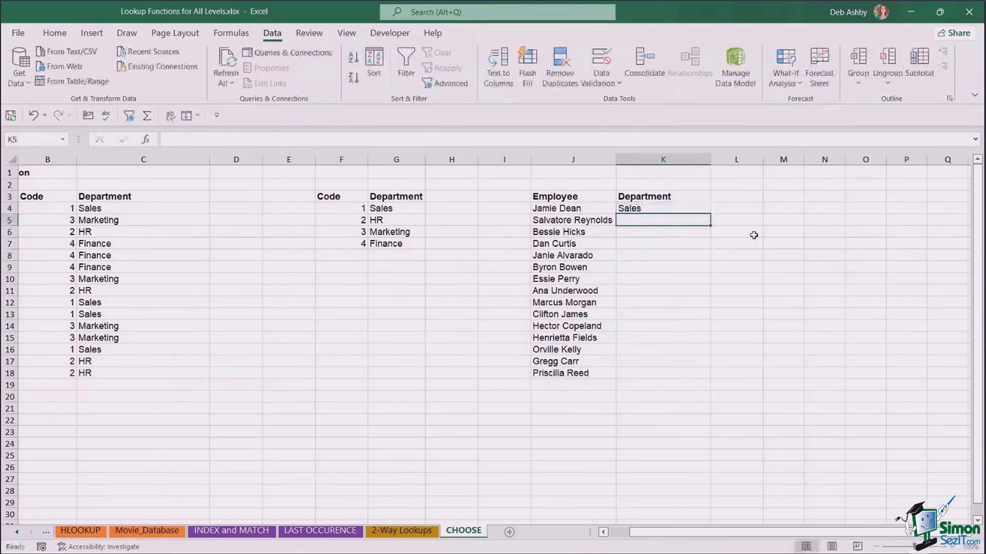
{"action": "type", "text": "Sales"}
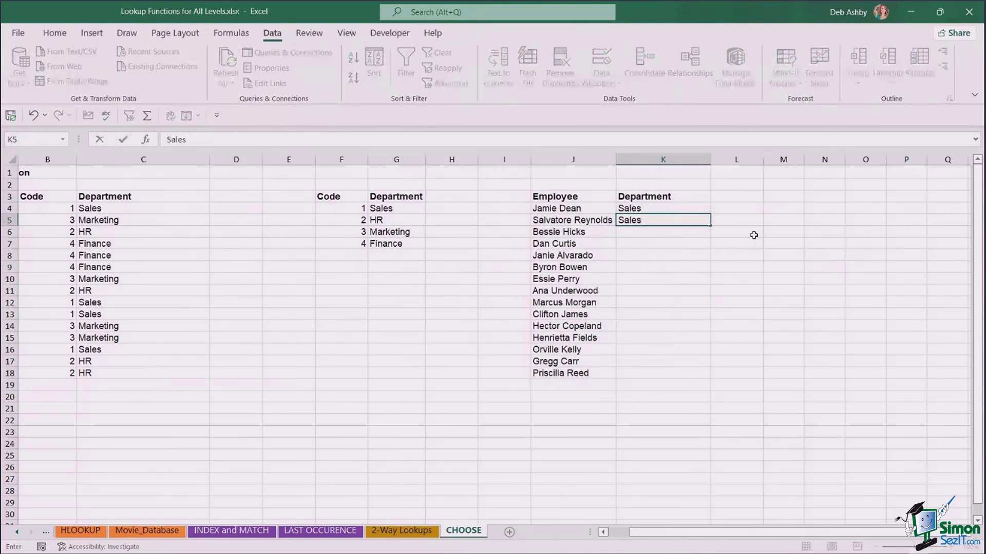
{"action": "key", "text": "Return"}
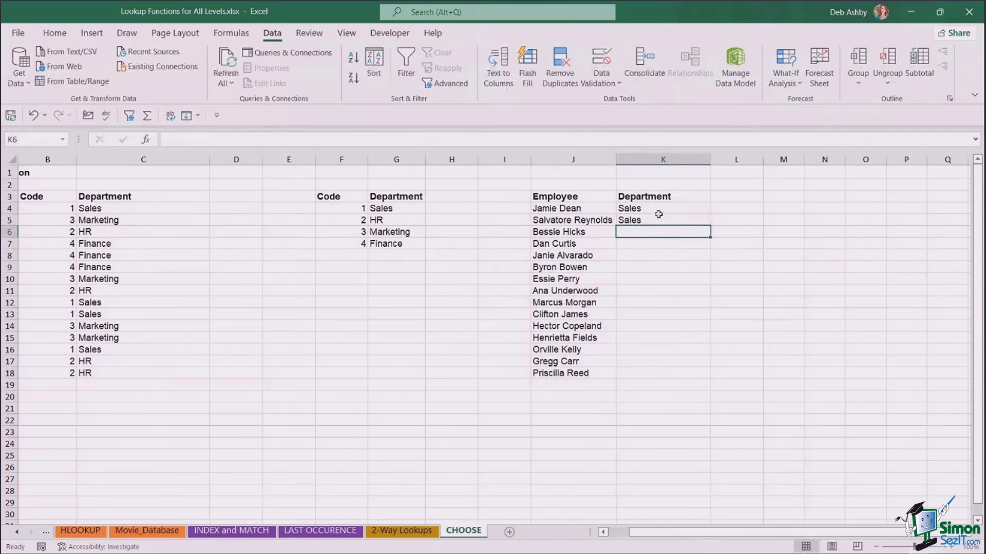
{"action": "left_click_drag", "start_coordinate": [654, 210], "coordinate": [655, 219]}
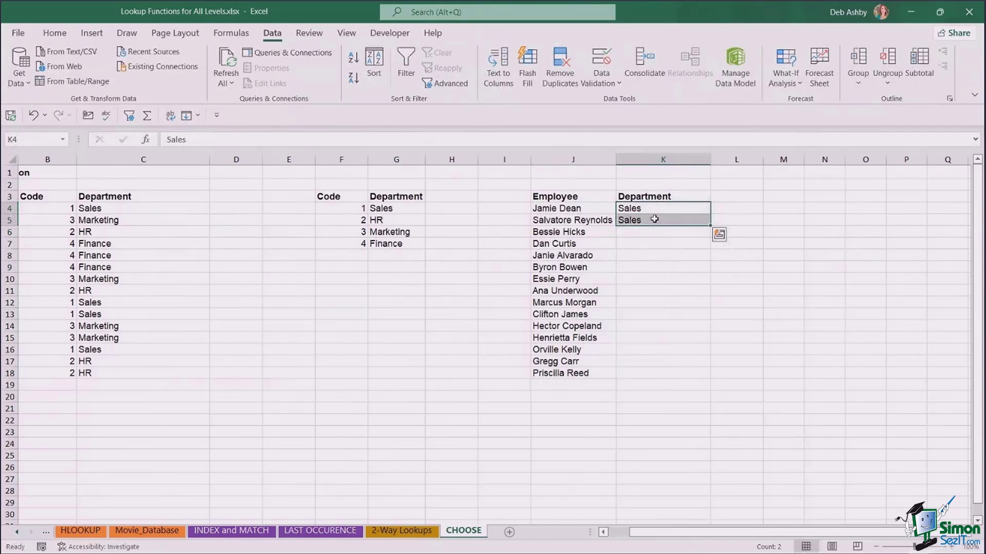
{"action": "key", "text": "Delete"}
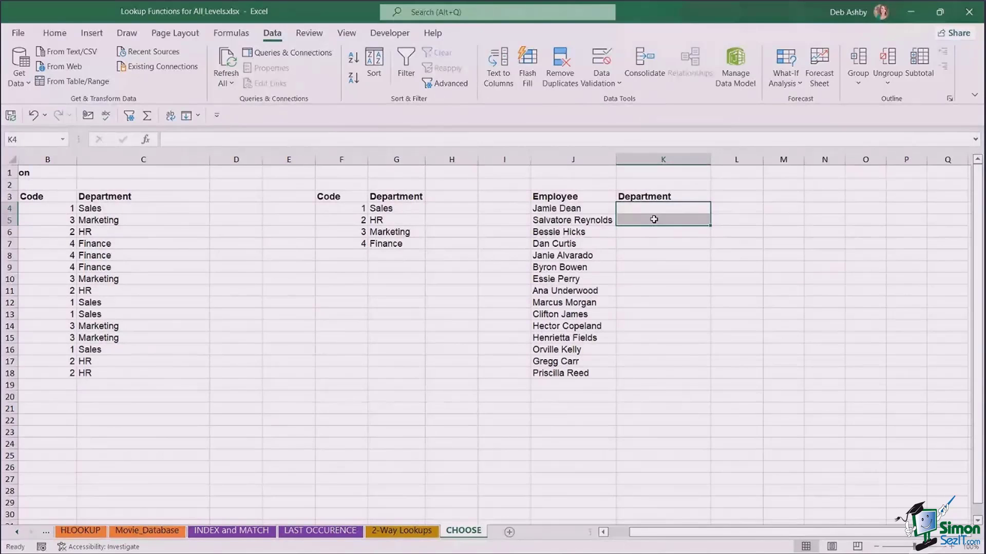
{"action": "left_click", "coordinate": [754, 211]}
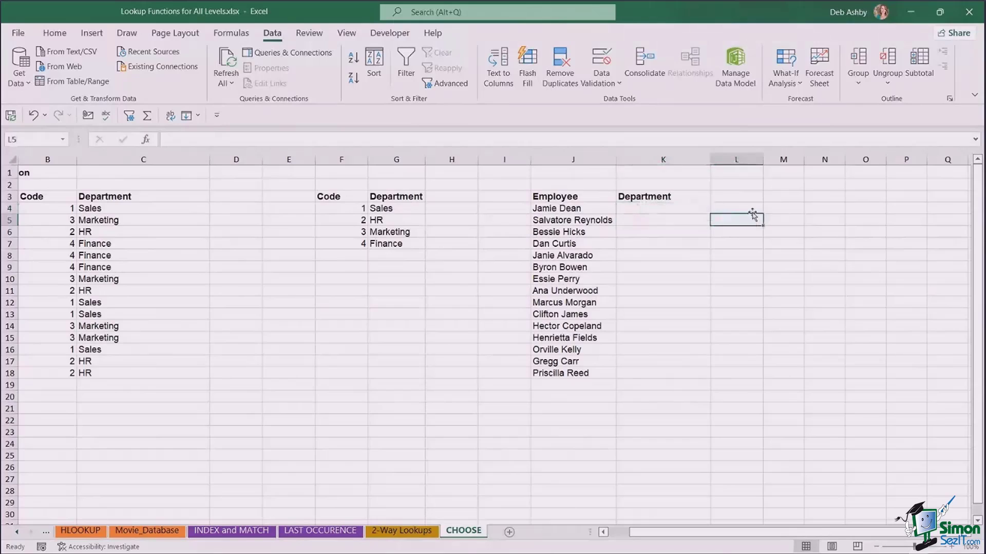
{"action": "left_click", "coordinate": [816, 210]}
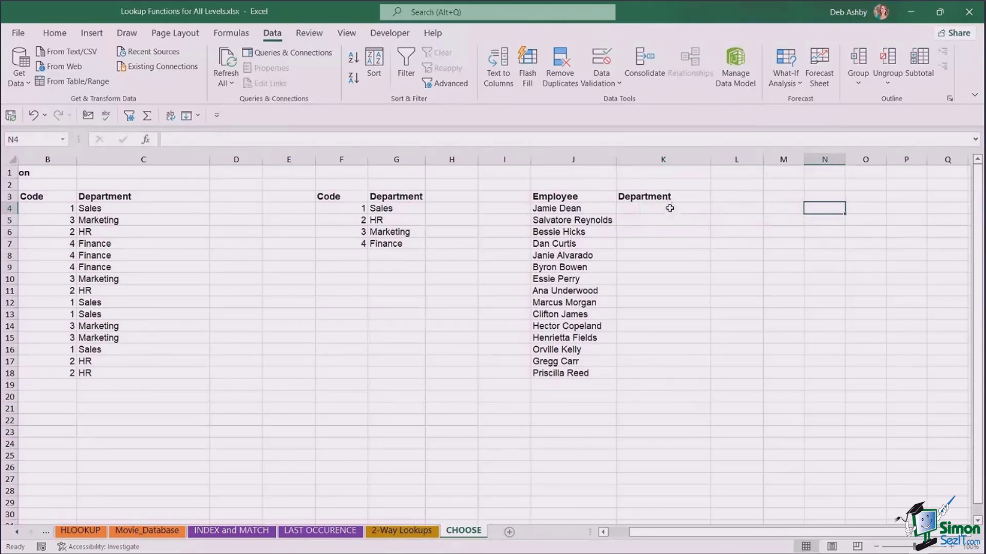
{"action": "left_click", "coordinate": [666, 212]}
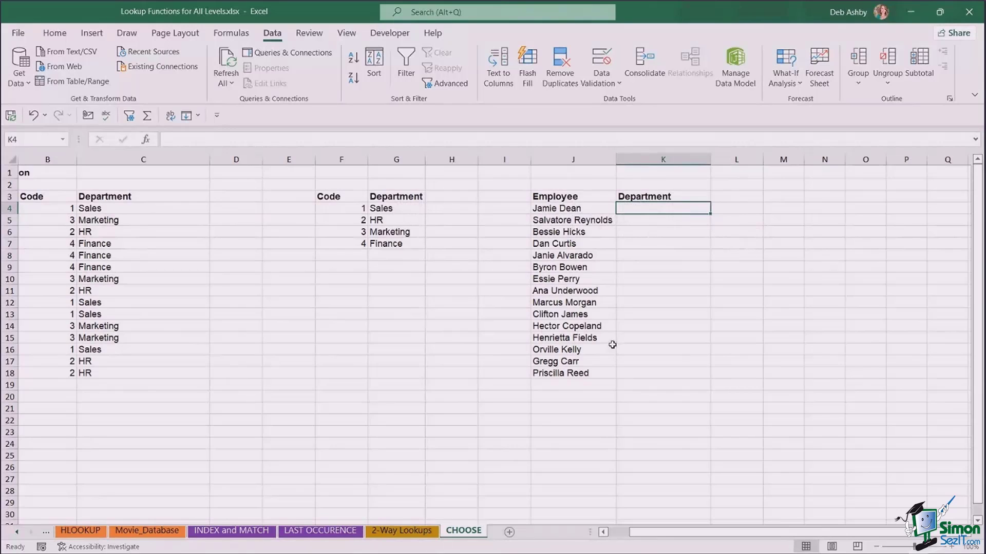
{"action": "left_click", "coordinate": [586, 211]}
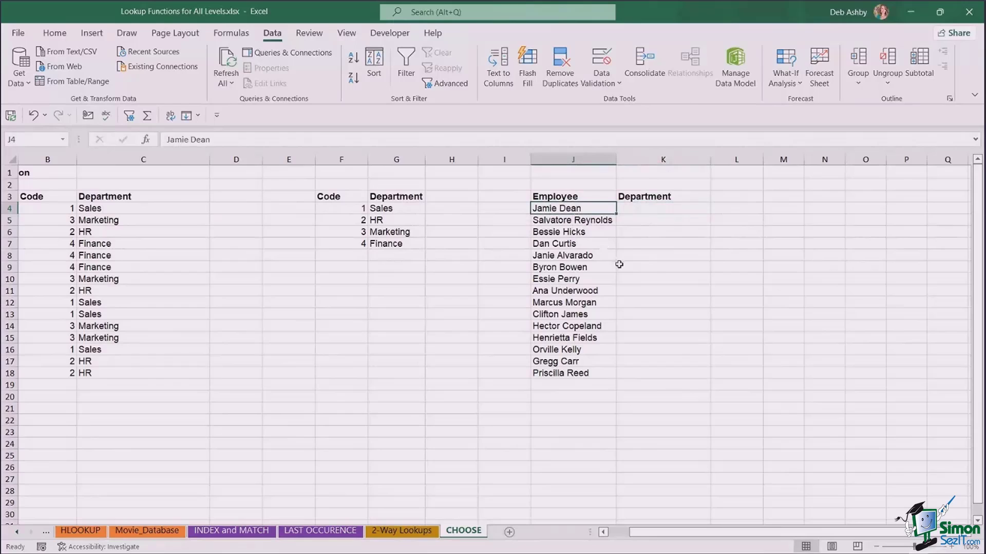
{"action": "left_click", "coordinate": [645, 209]}
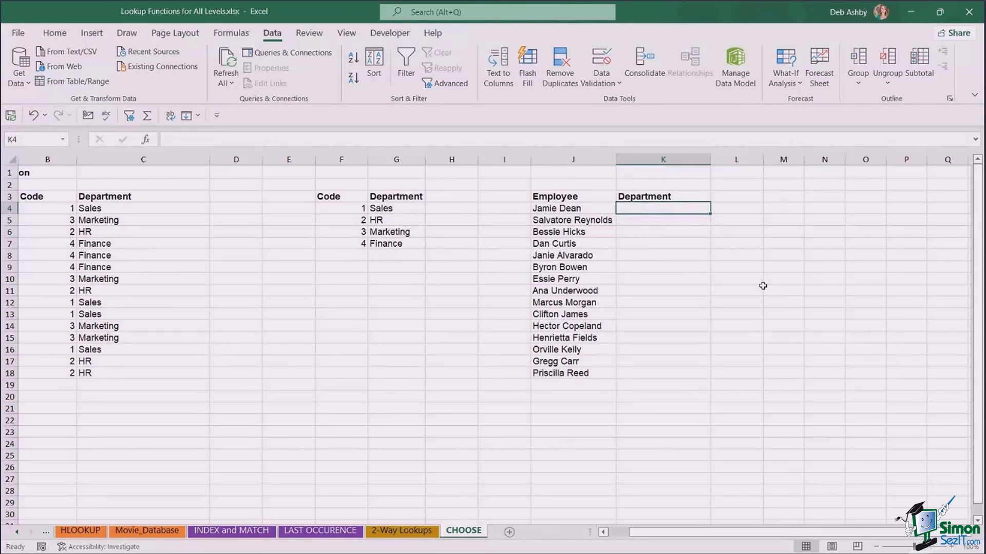
Enter the trial formula =RANDBETWEEN(1,100) in the blank cell M6.
{"action": "left_click", "coordinate": [778, 232]}
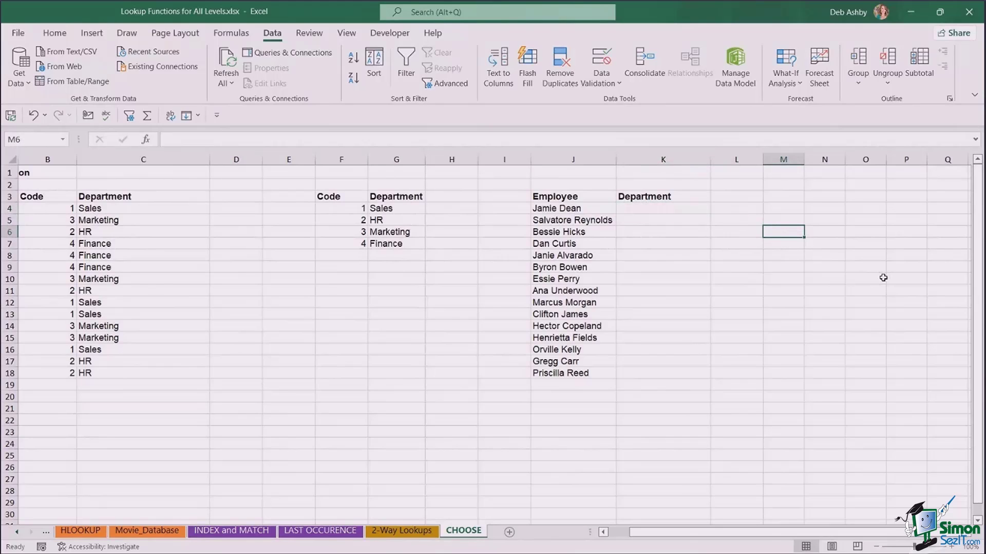
{"action": "type", "text": "="}
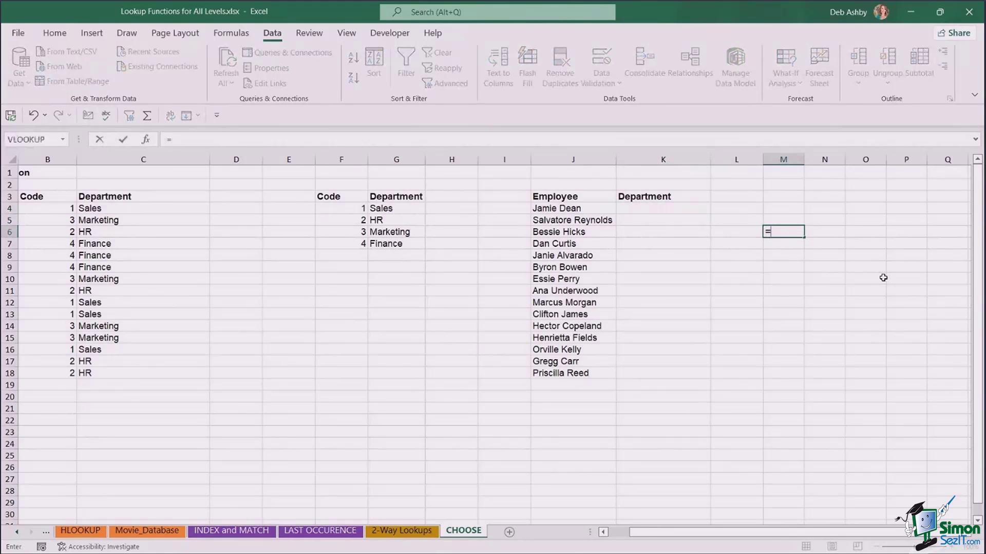
{"action": "type", "text": "rand"}
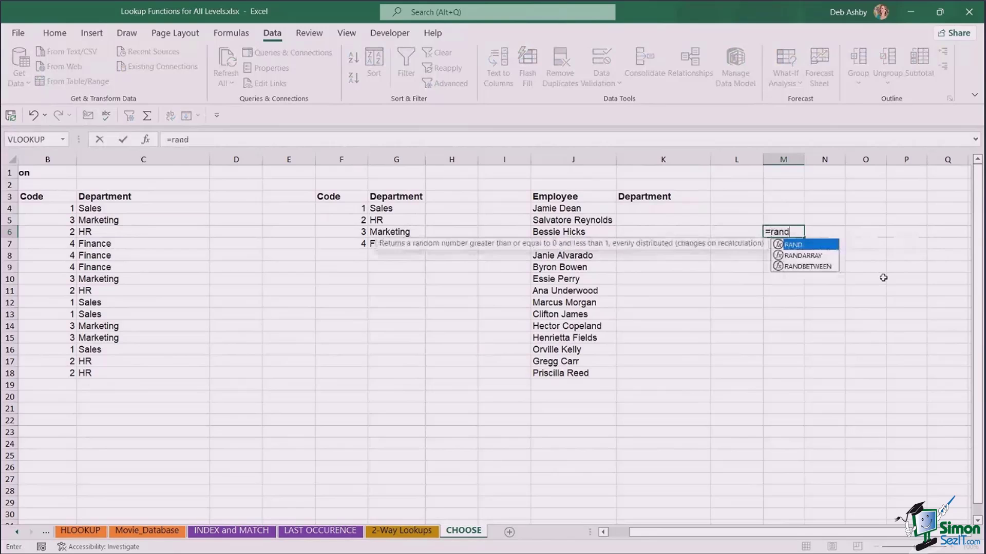
{"action": "key", "text": "Down"}
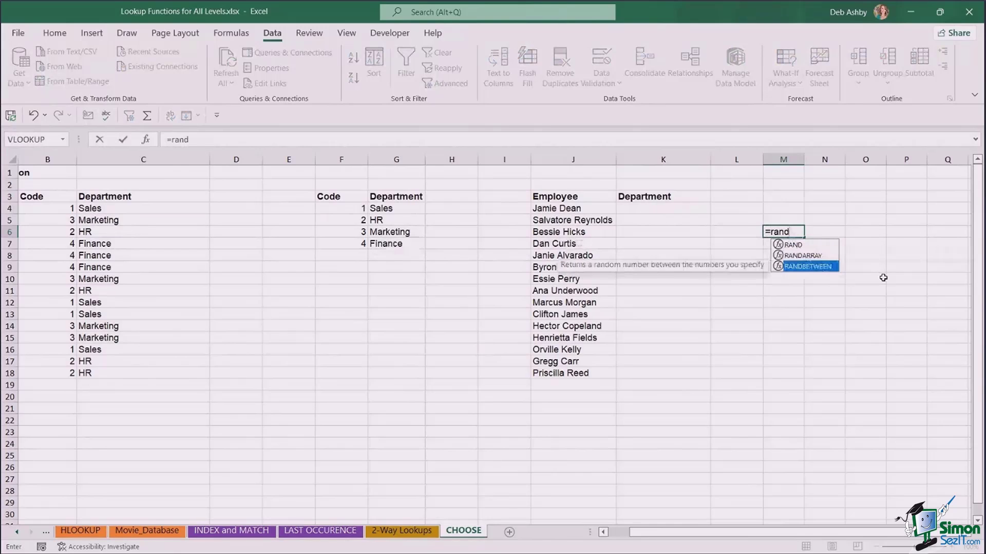
{"action": "key", "text": "Tab"}
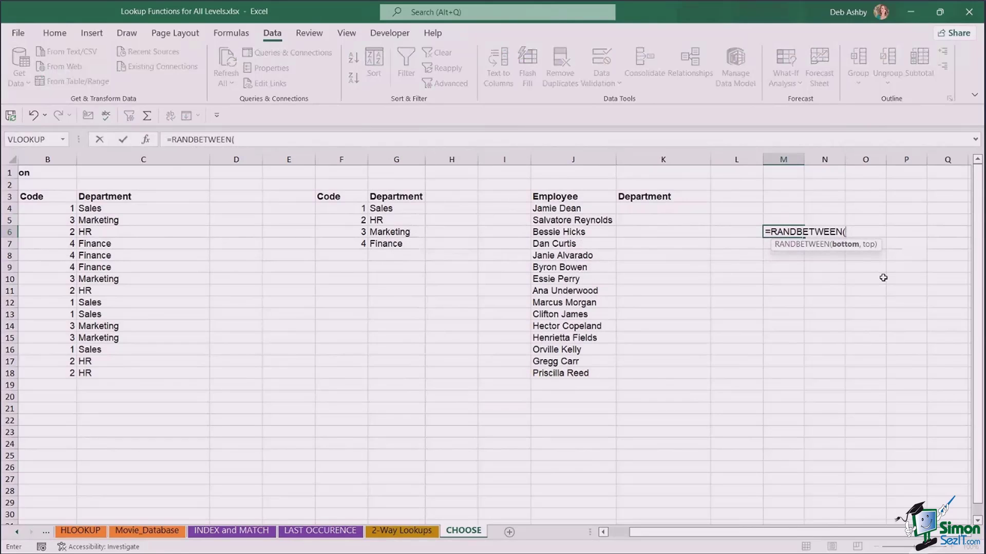
{"action": "type", "text": "1,100)"}
{"action": "key", "text": "Return"}
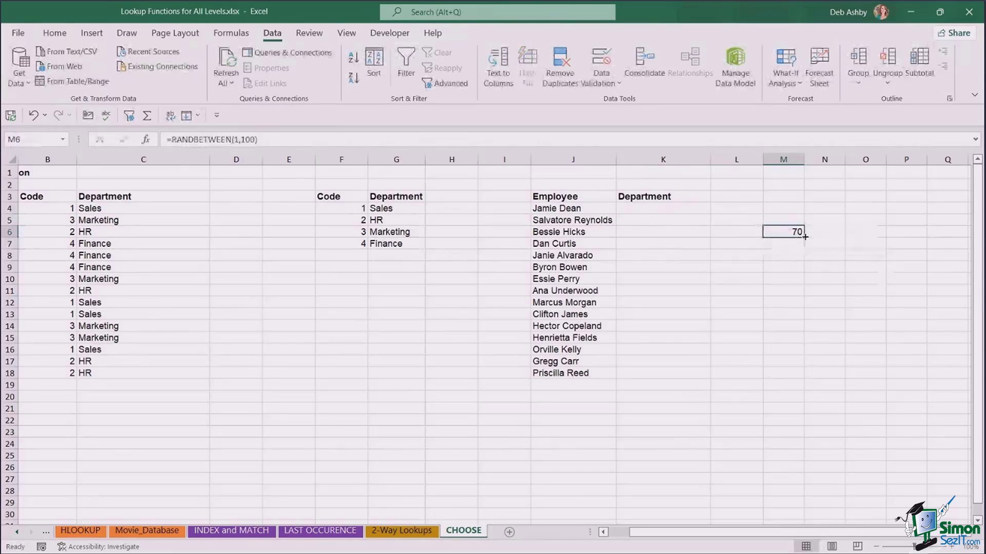
Fill the RANDBETWEEN formula down from M6 to M20, and clear the whole range M6:M20.
{"action": "left_click_drag", "start_coordinate": [804, 236], "coordinate": [804, 406]}
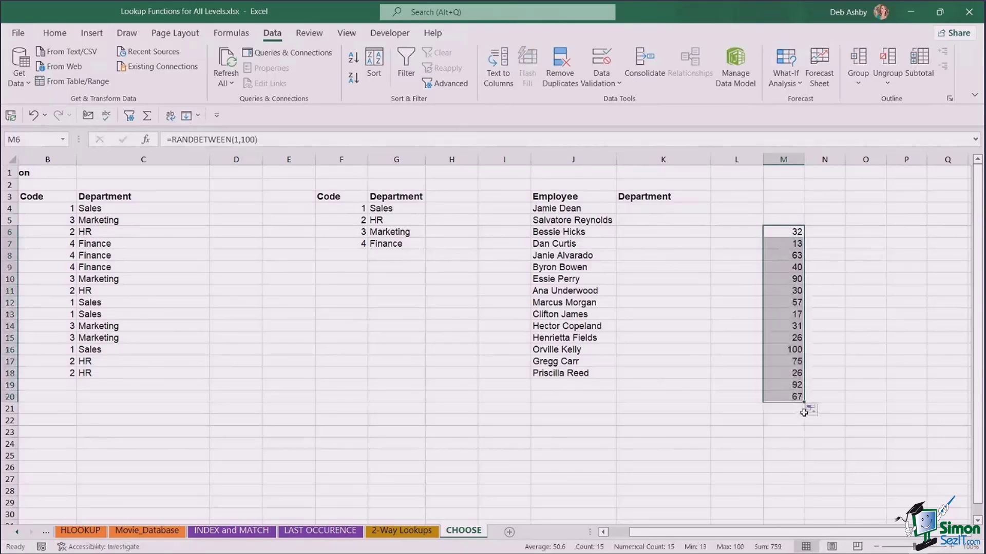
{"action": "key", "text": "Delete"}
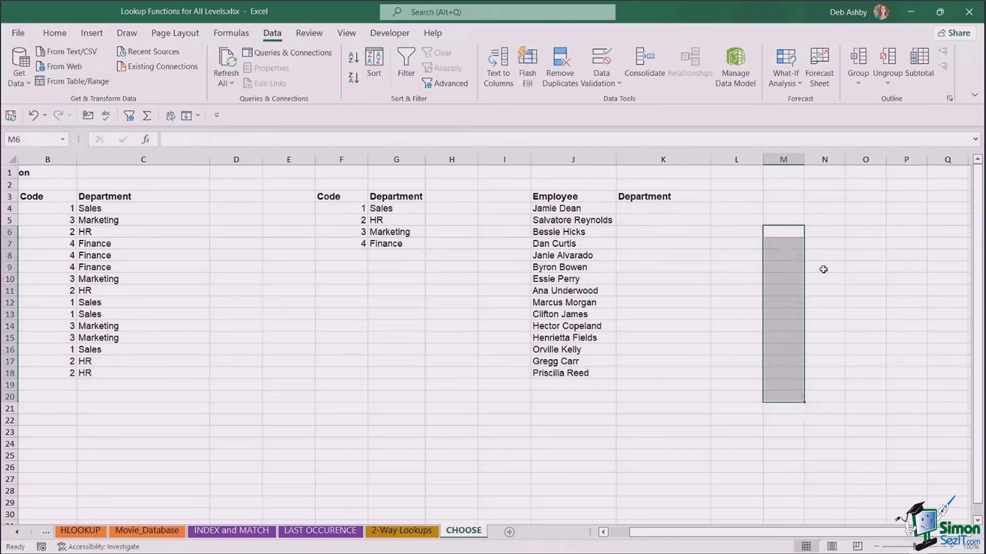
{"action": "left_click", "coordinate": [835, 248]}
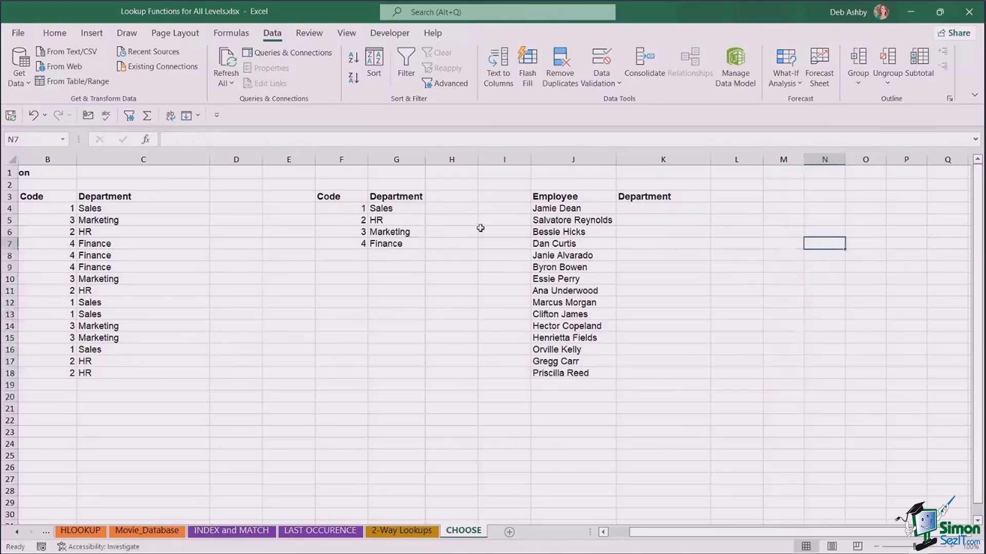
Review the codes and departments in F4:G7 against the second list's first Department cell, K4.
{"action": "left_click_drag", "start_coordinate": [343, 208], "coordinate": [344, 245]}
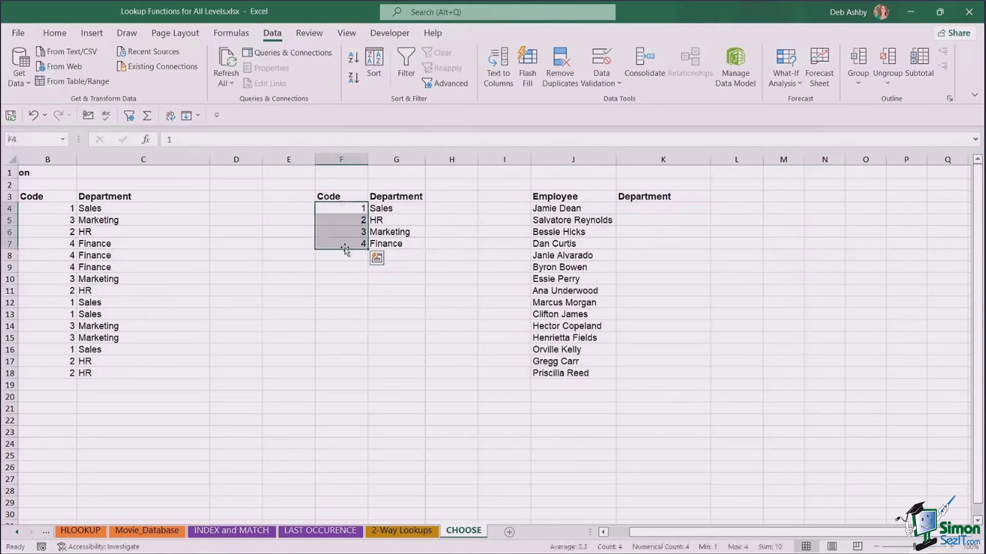
{"action": "left_click", "coordinate": [640, 208]}
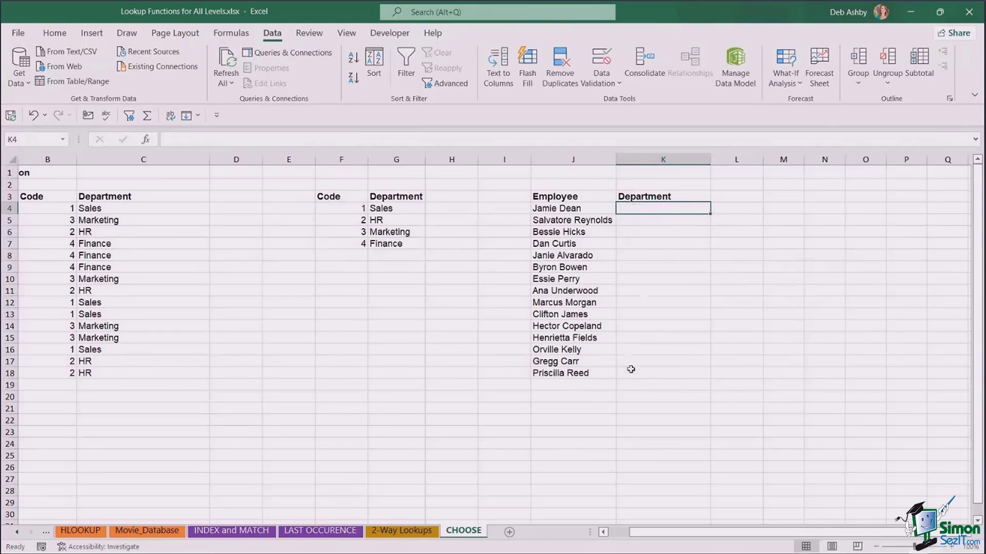
{"action": "left_click", "coordinate": [388, 208]}
{"action": "left_click", "coordinate": [393, 220]}
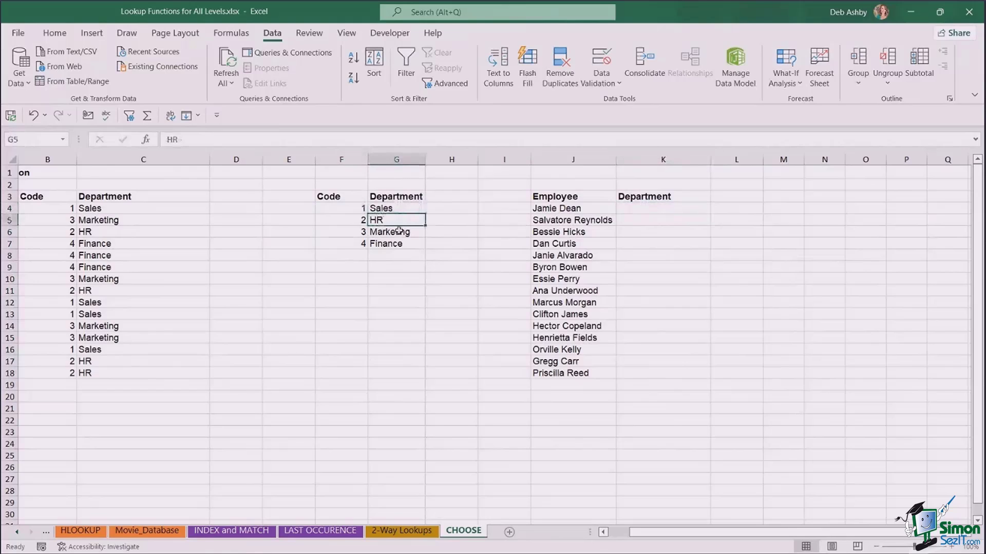
{"action": "left_click", "coordinate": [393, 232]}
{"action": "left_click", "coordinate": [401, 245]}
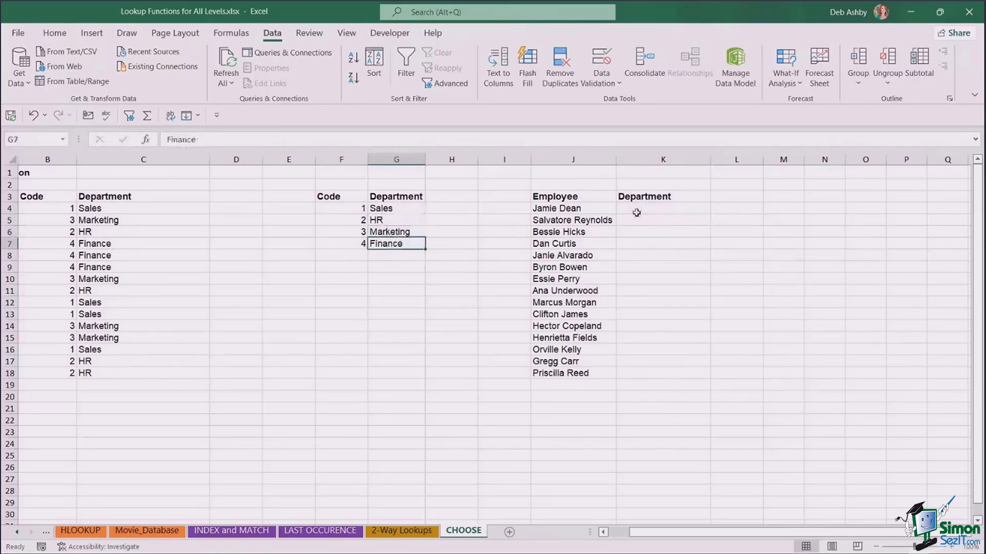
{"action": "left_click", "coordinate": [352, 213]}
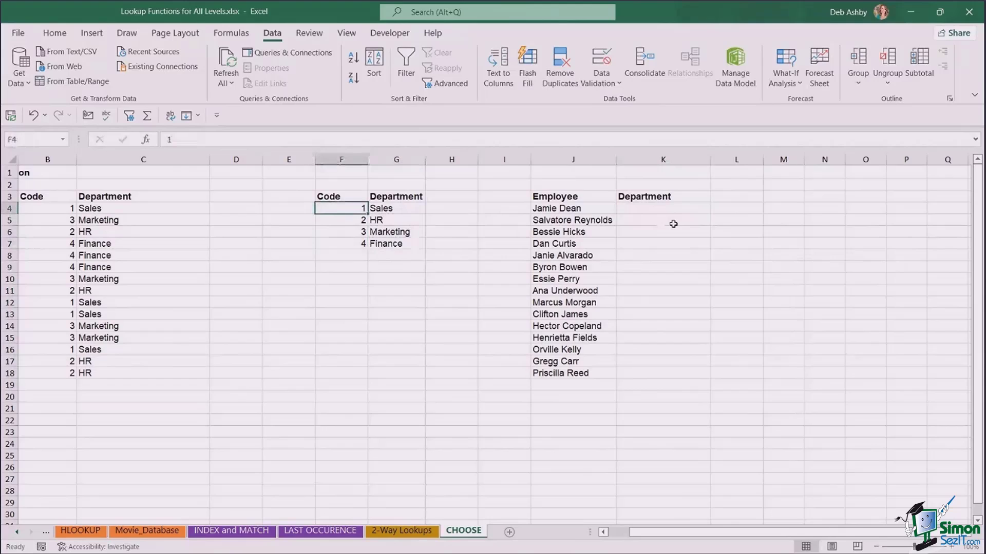
{"action": "left_click", "coordinate": [639, 209]}
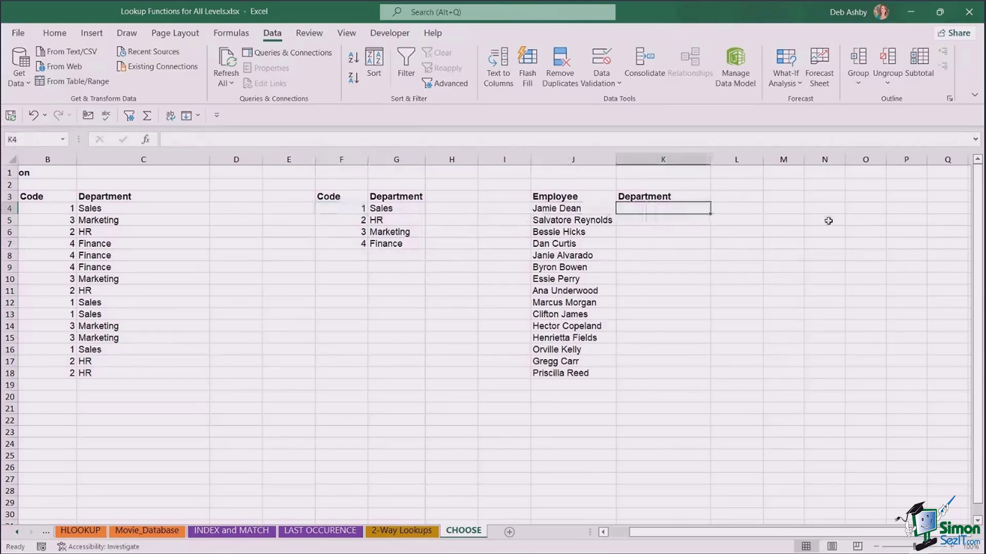
Start a CHOOSE formula in K4 with RANDBETWEEN(1,4) as its index number.
{"action": "type", "text": "="}
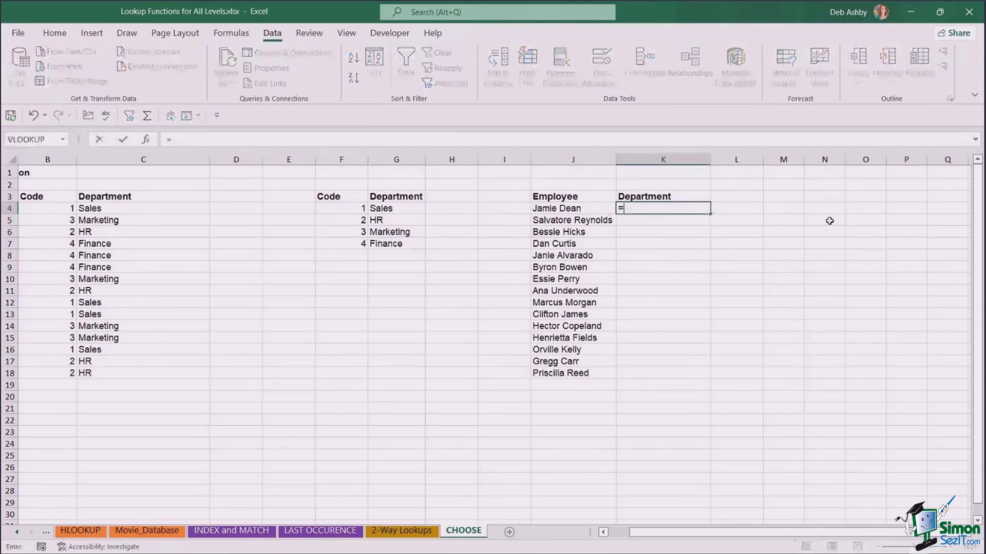
{"action": "type", "text": "CHOOSE("}
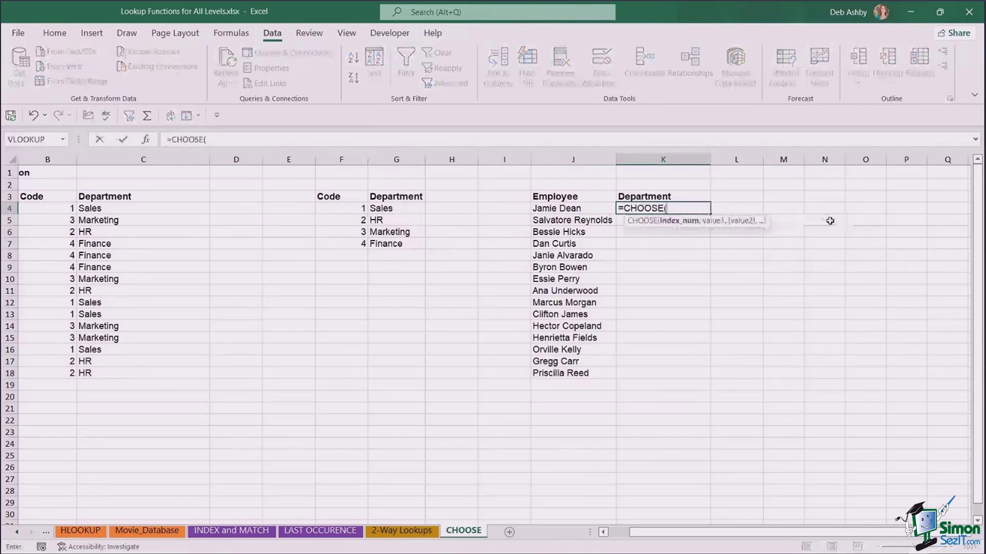
{"action": "type", "text": "RAND"}
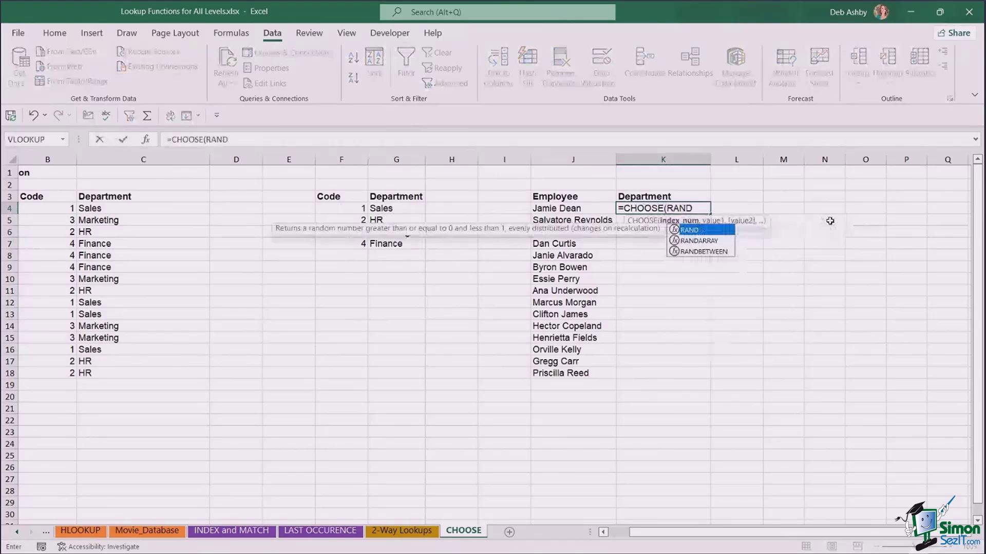
{"action": "key", "text": "Down"}
{"action": "key", "text": "Down"}
{"action": "key", "text": "Tab"}
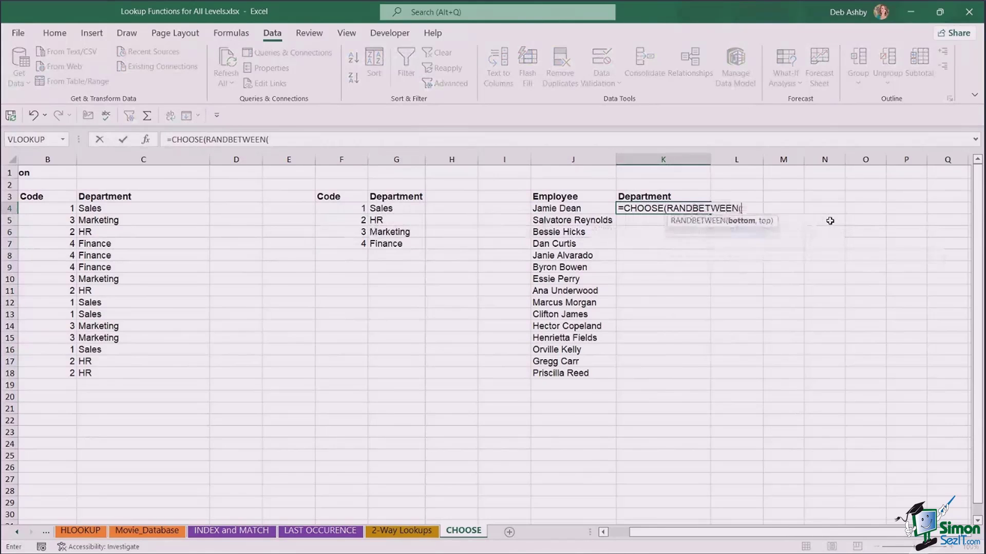
{"action": "type", "text": "1,"}
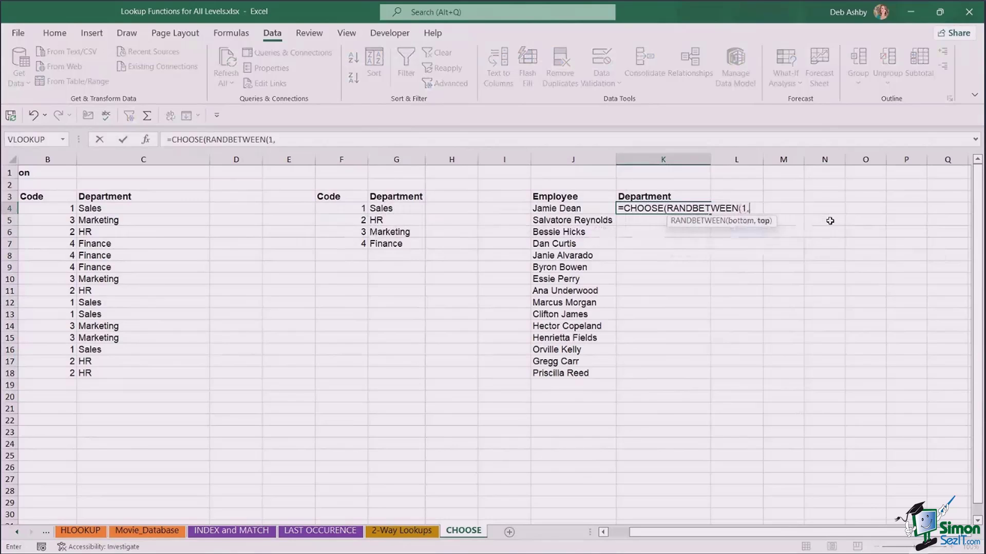
{"action": "type", "text": "4)"}
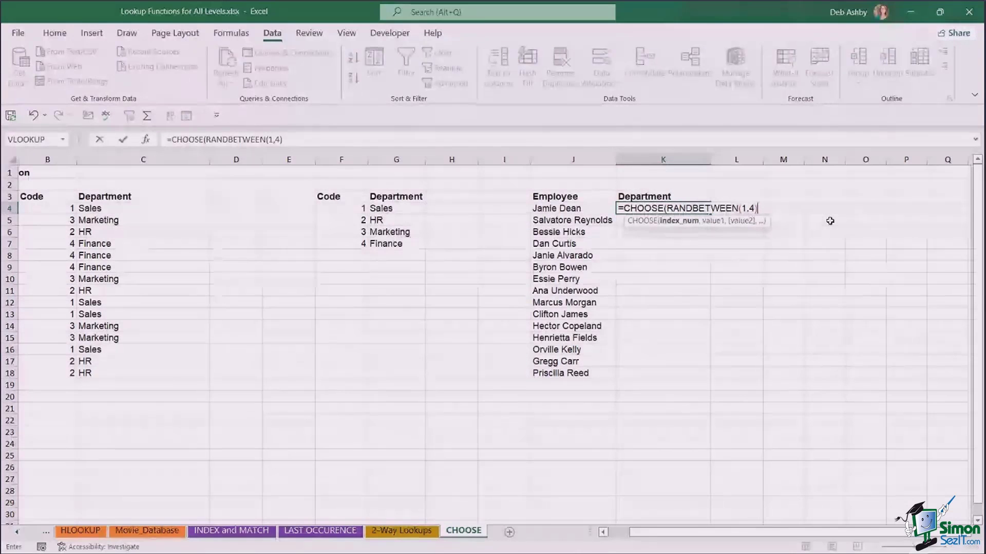
{"action": "type", "text": ","}
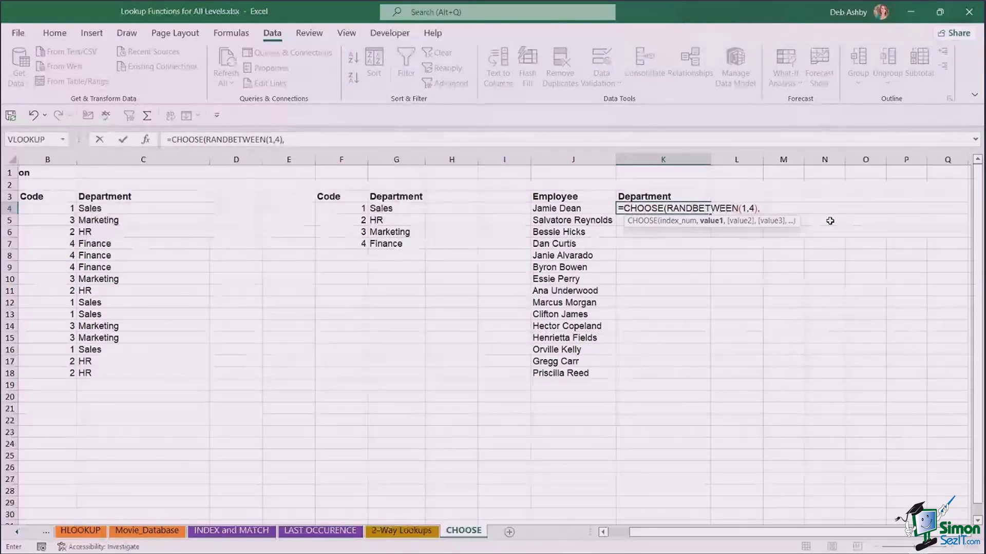
Add the Sales and HR cells as the first two CHOOSE values, using the absolute references $G$4 and $G$5.
{"action": "left_click", "coordinate": [411, 208]}
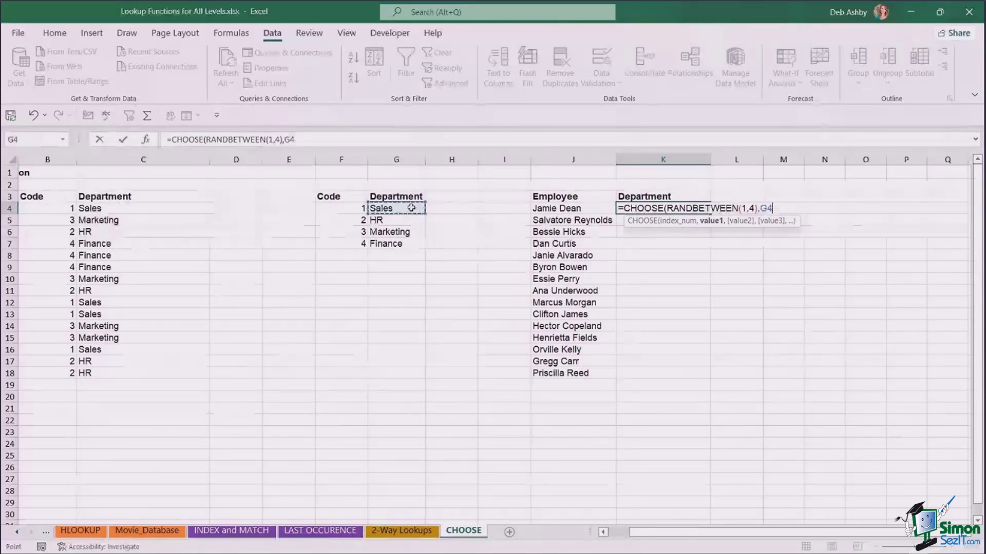
{"action": "key", "text": "F4"}
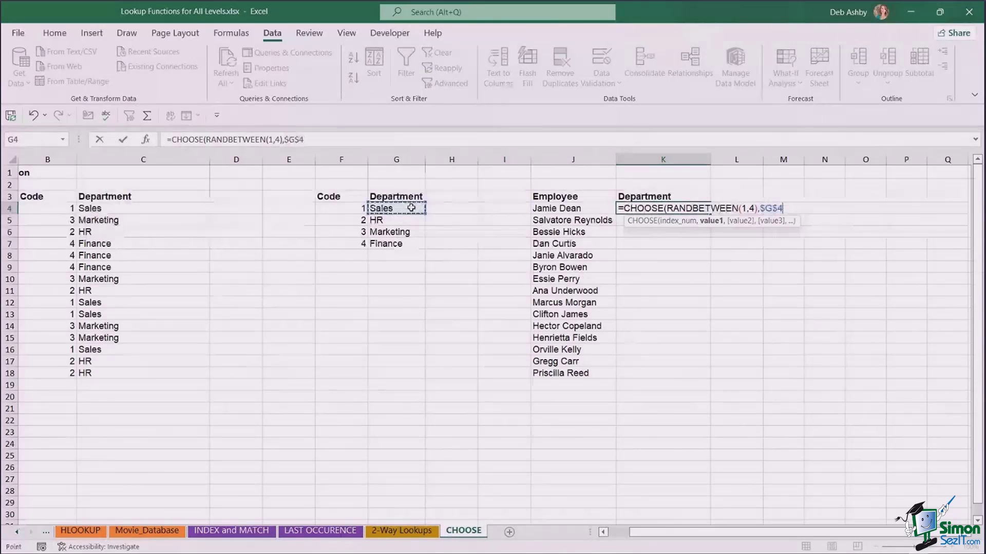
{"action": "type", "text": ","}
{"action": "left_click", "coordinate": [410, 221]}
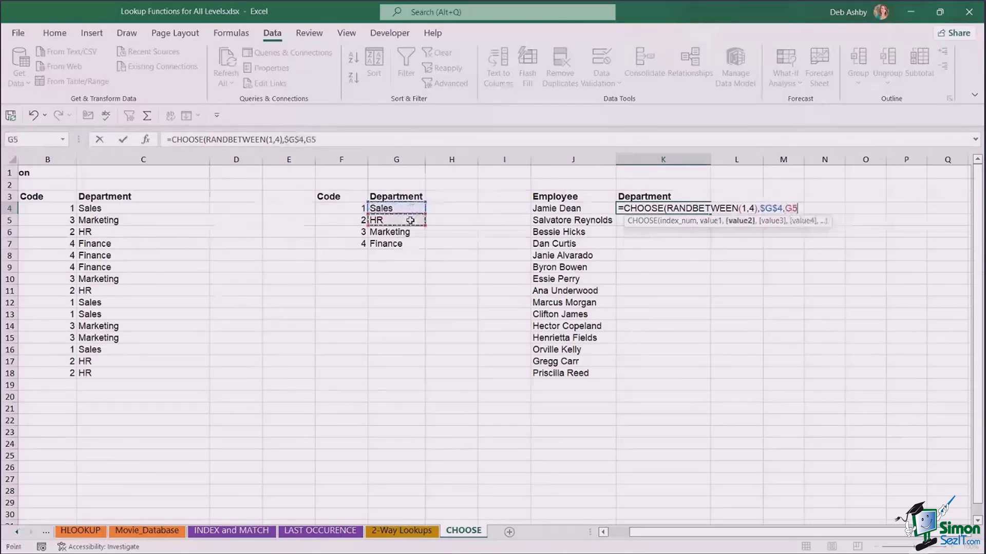
{"action": "key", "text": "F4"}
{"action": "type", "text": ",4)"}
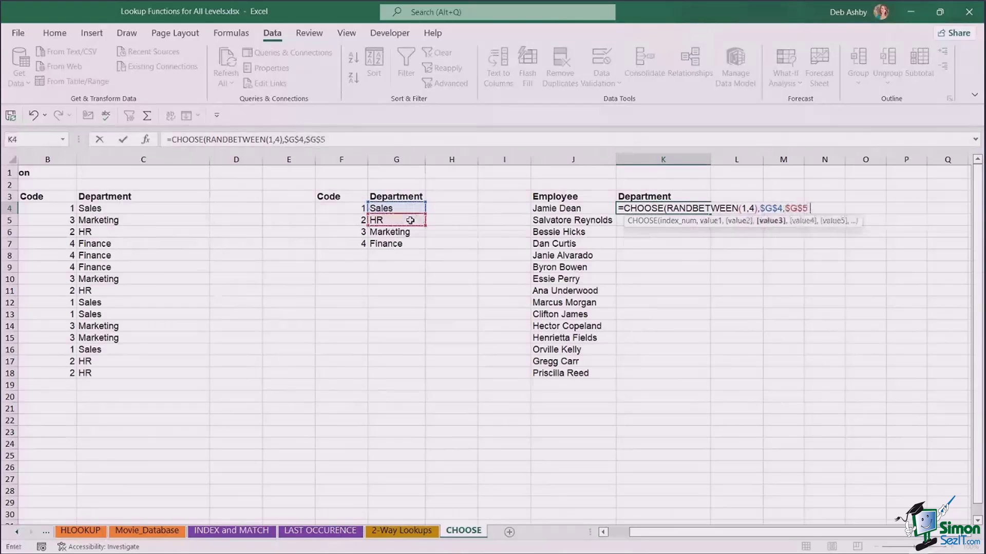
Complete the K4 formula with $G$6 and $G$7 as the third and fourth values, and fill it down to K18.
{"action": "type", "text": ","}
{"action": "left_click", "coordinate": [406, 232]}
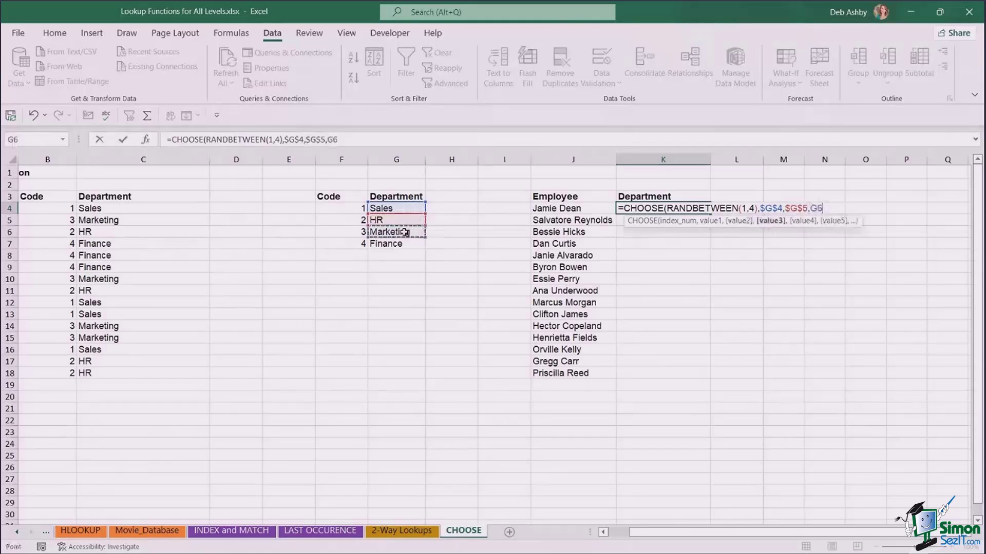
{"action": "key", "text": "F4"}
{"action": "type", "text": ","}
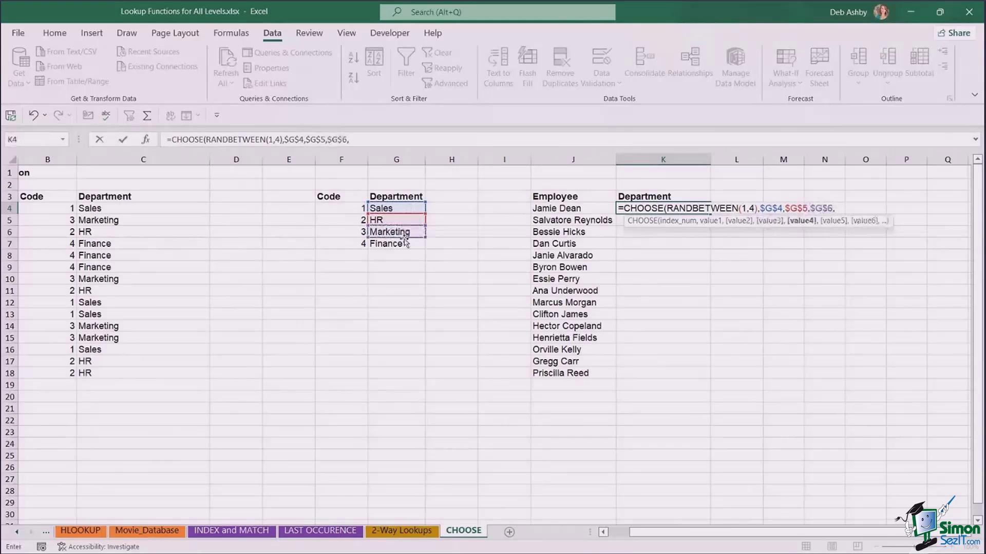
{"action": "left_click", "coordinate": [401, 244]}
{"action": "key", "text": "F4"}
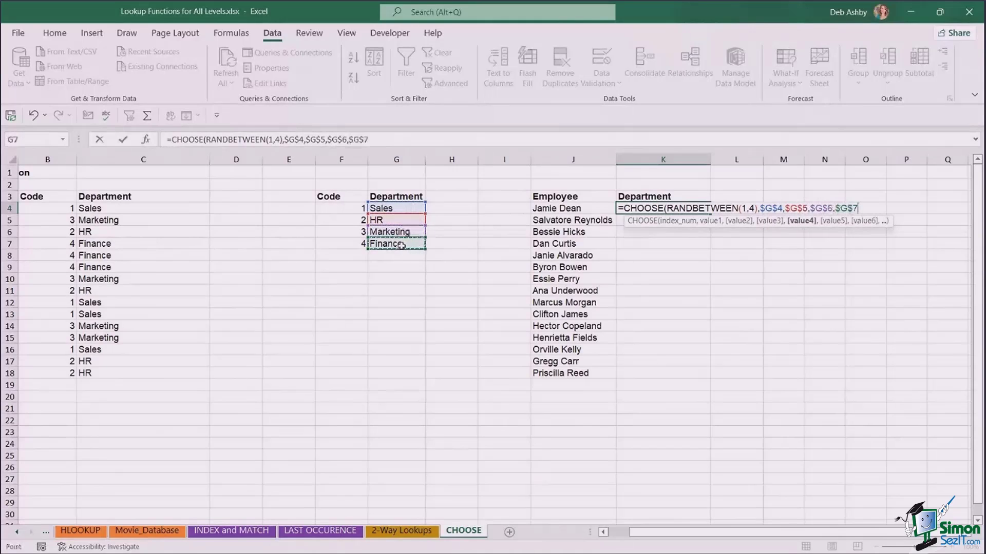
{"action": "type", "text": ")"}
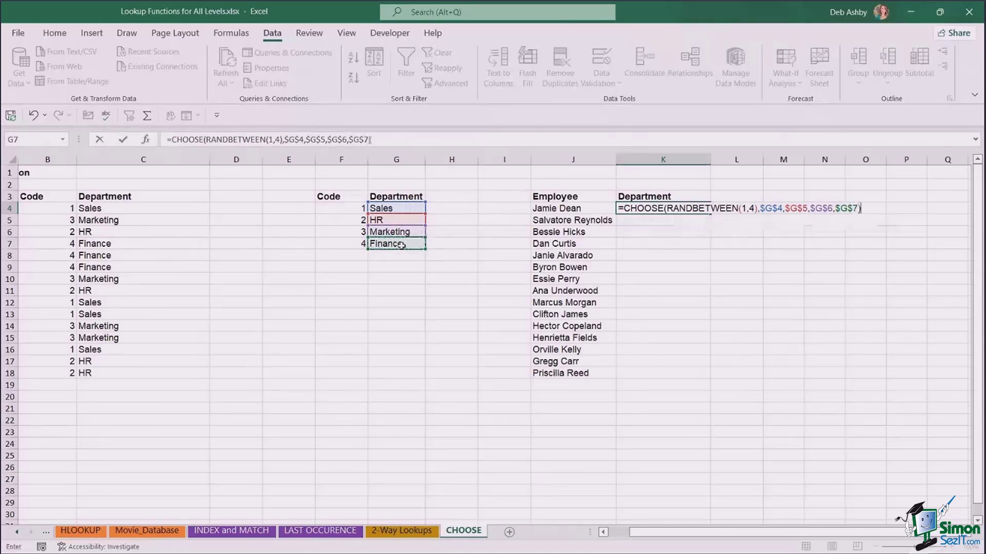
{"action": "key", "text": "Return"}
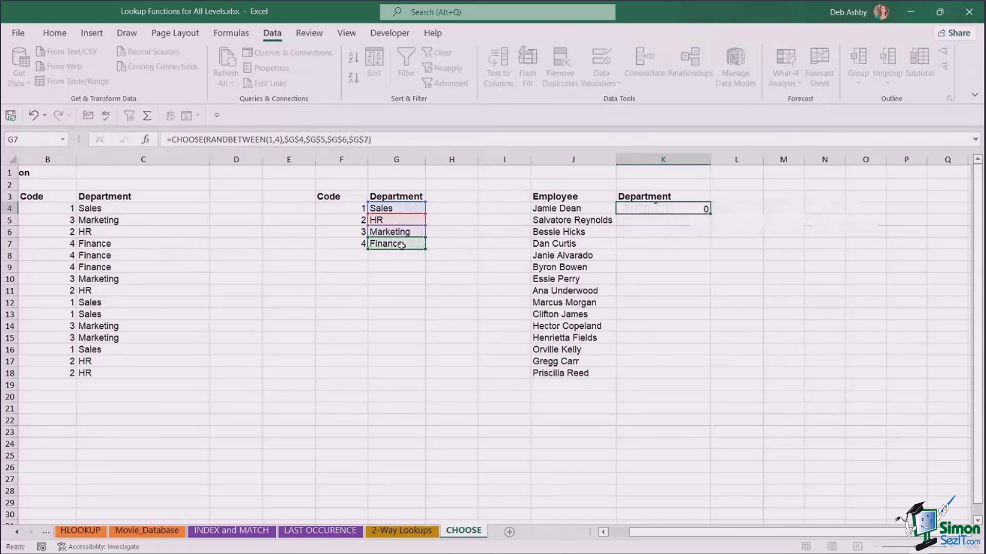
{"action": "double_click", "coordinate": [710, 214]}
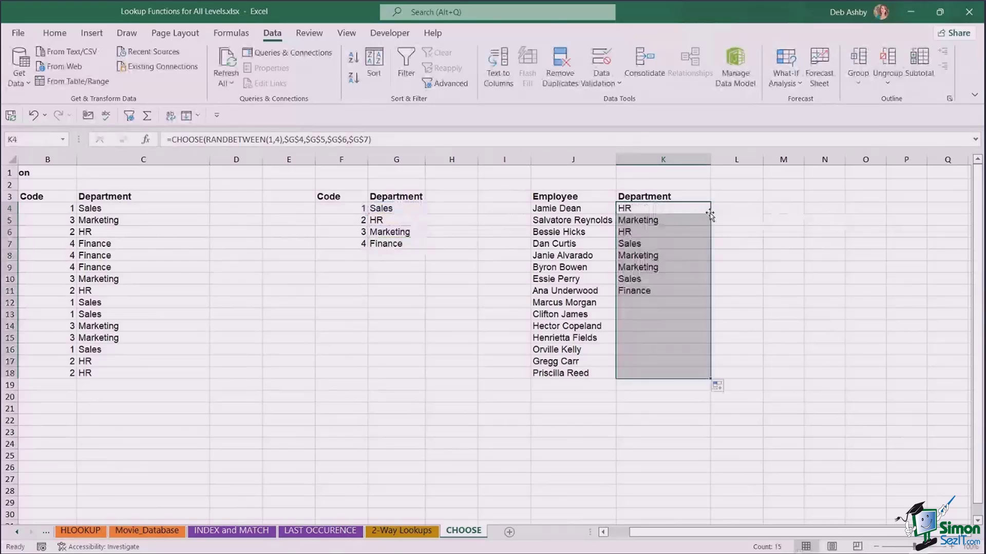